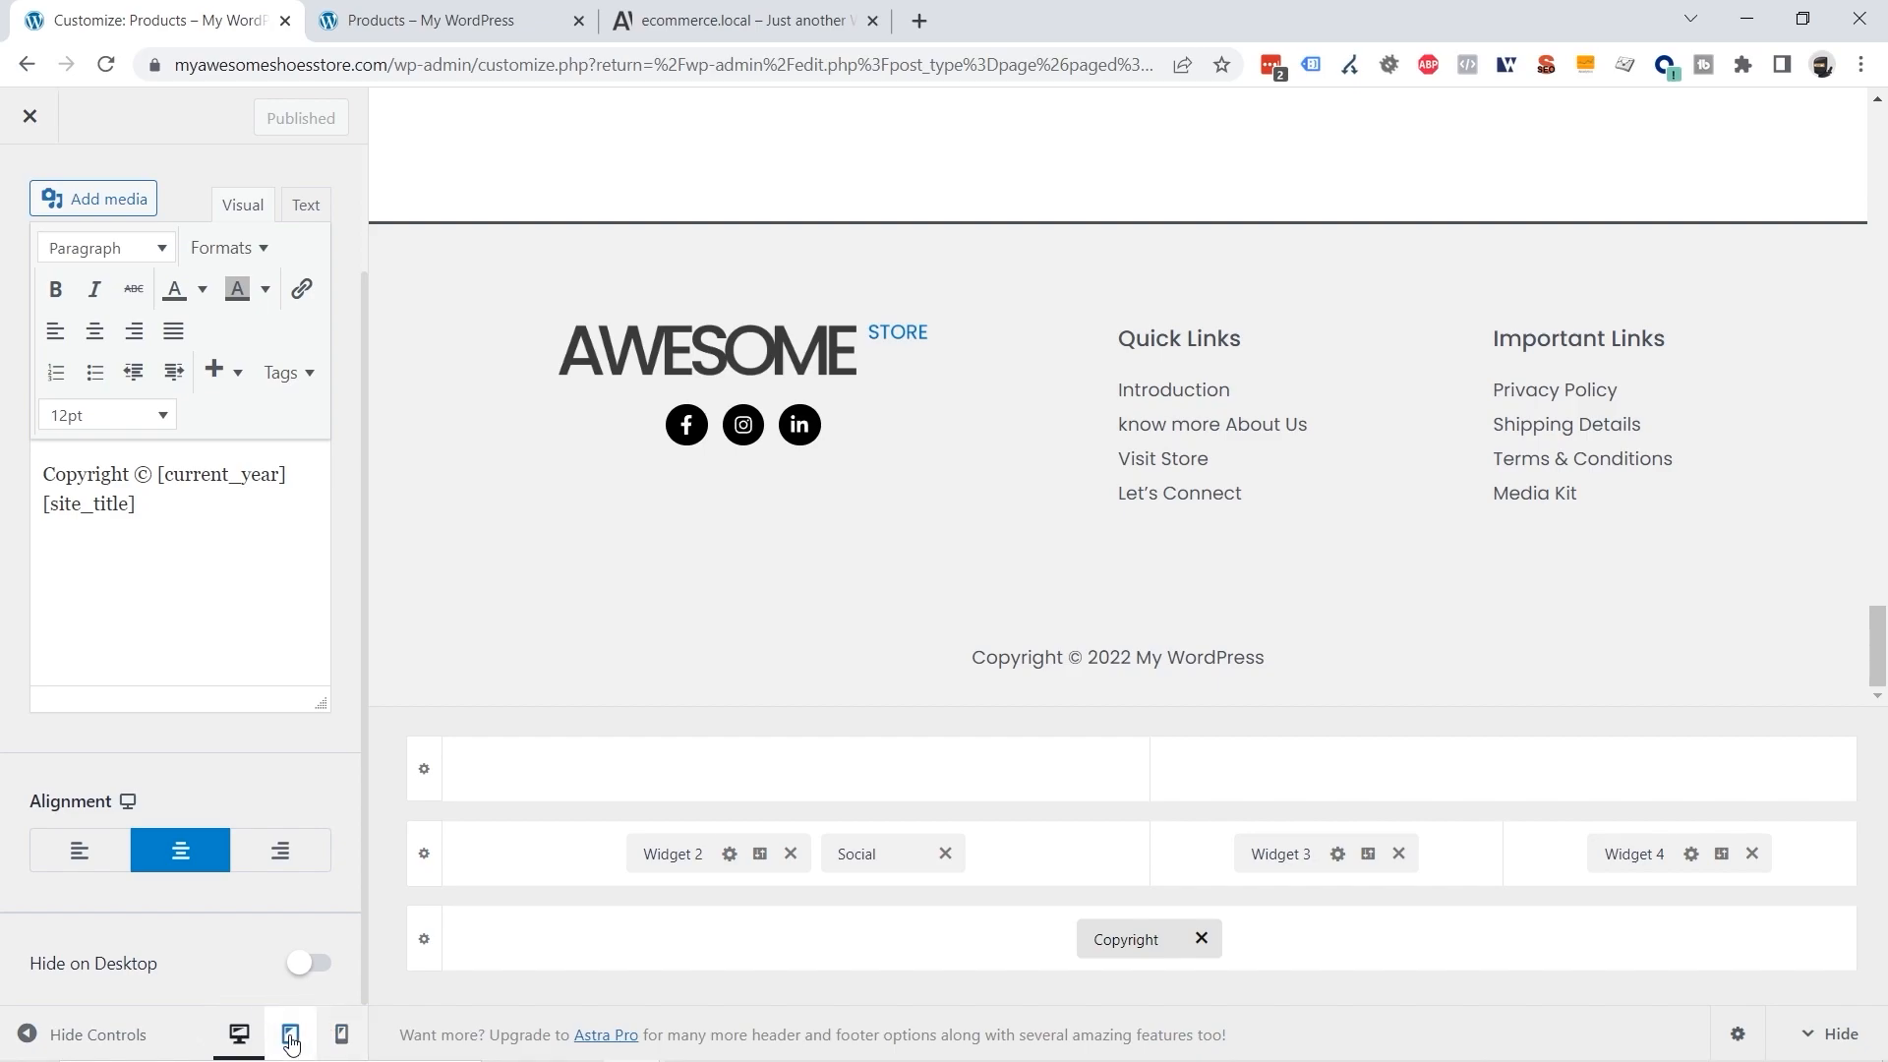
In the tablet view, hide the header's site title and set the logo width to 196 px.
{"action": "left_click", "coordinate": [290, 1034]}
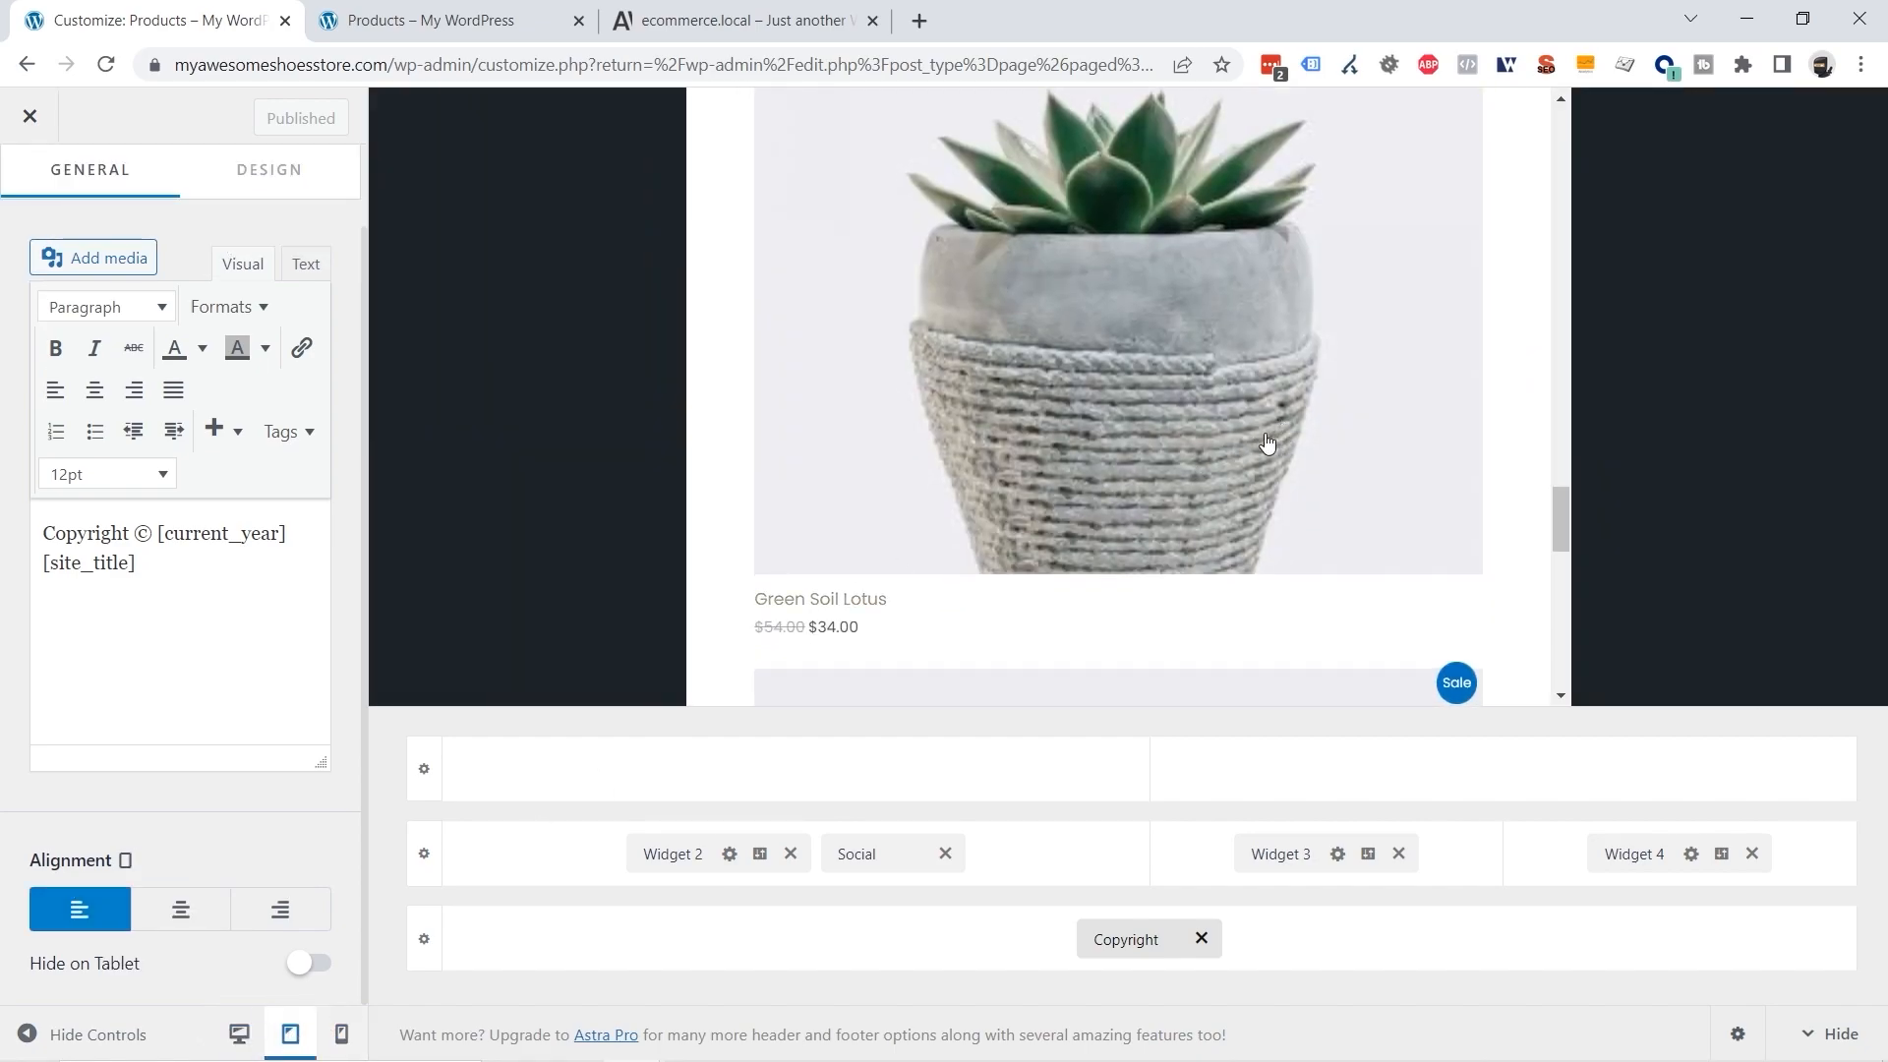
{"action": "scroll", "coordinate": [1256, 450], "scroll_direction": "up", "scroll_amount": 5}
{"action": "scroll", "coordinate": [1255, 450], "scroll_direction": "up", "scroll_amount": 10}
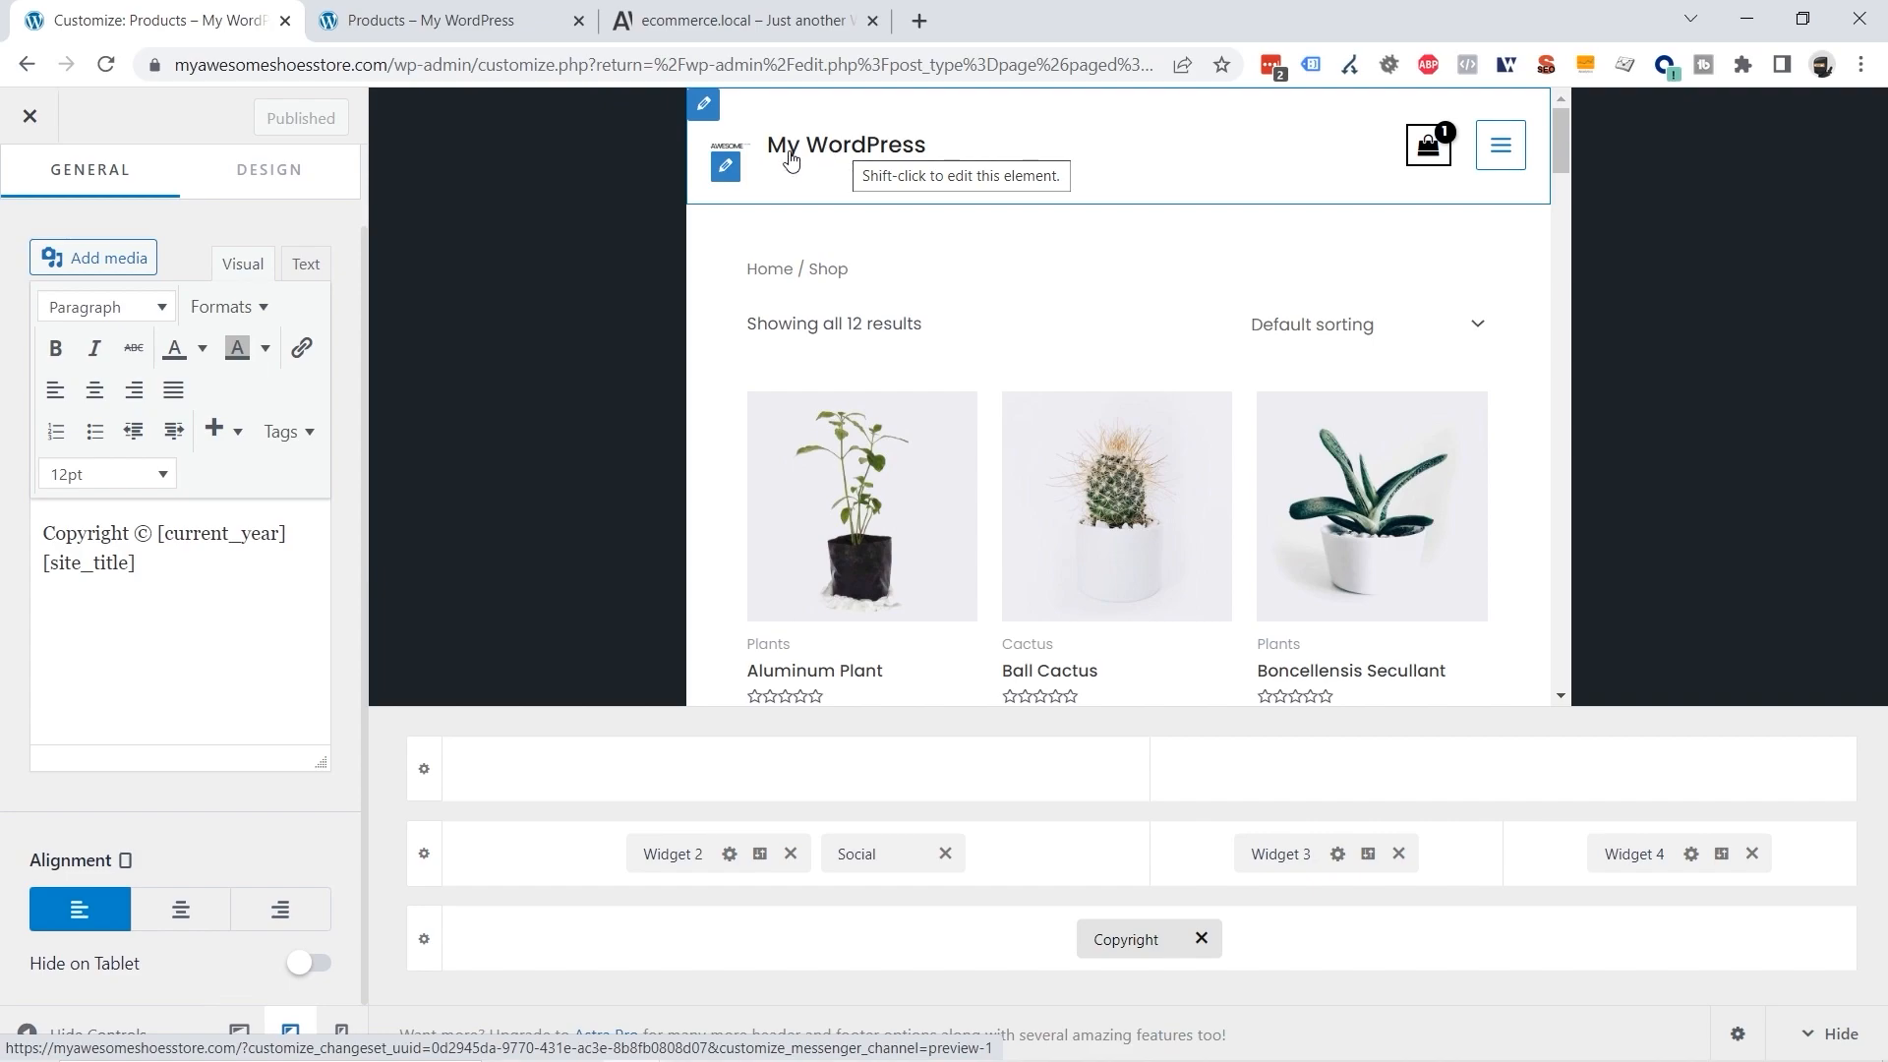
{"action": "left_click", "coordinate": [726, 173]}
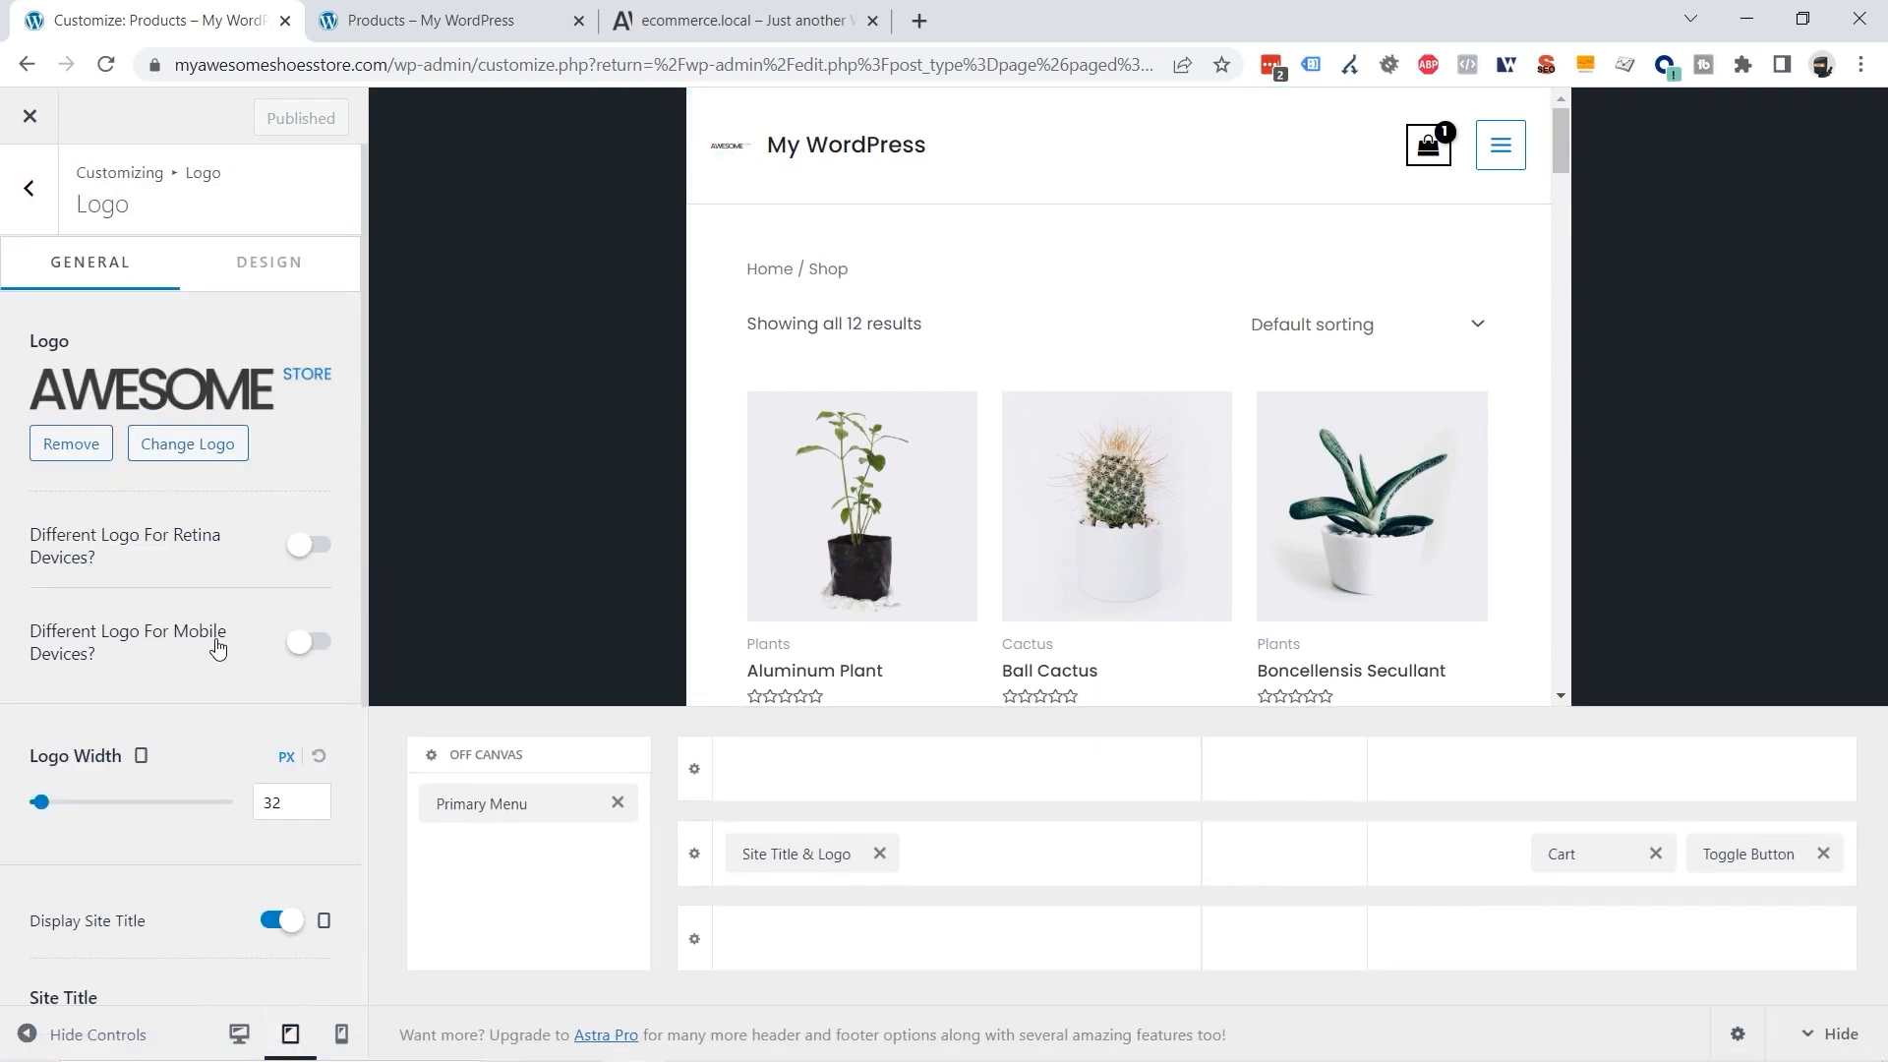
{"action": "left_click", "coordinate": [278, 921]}
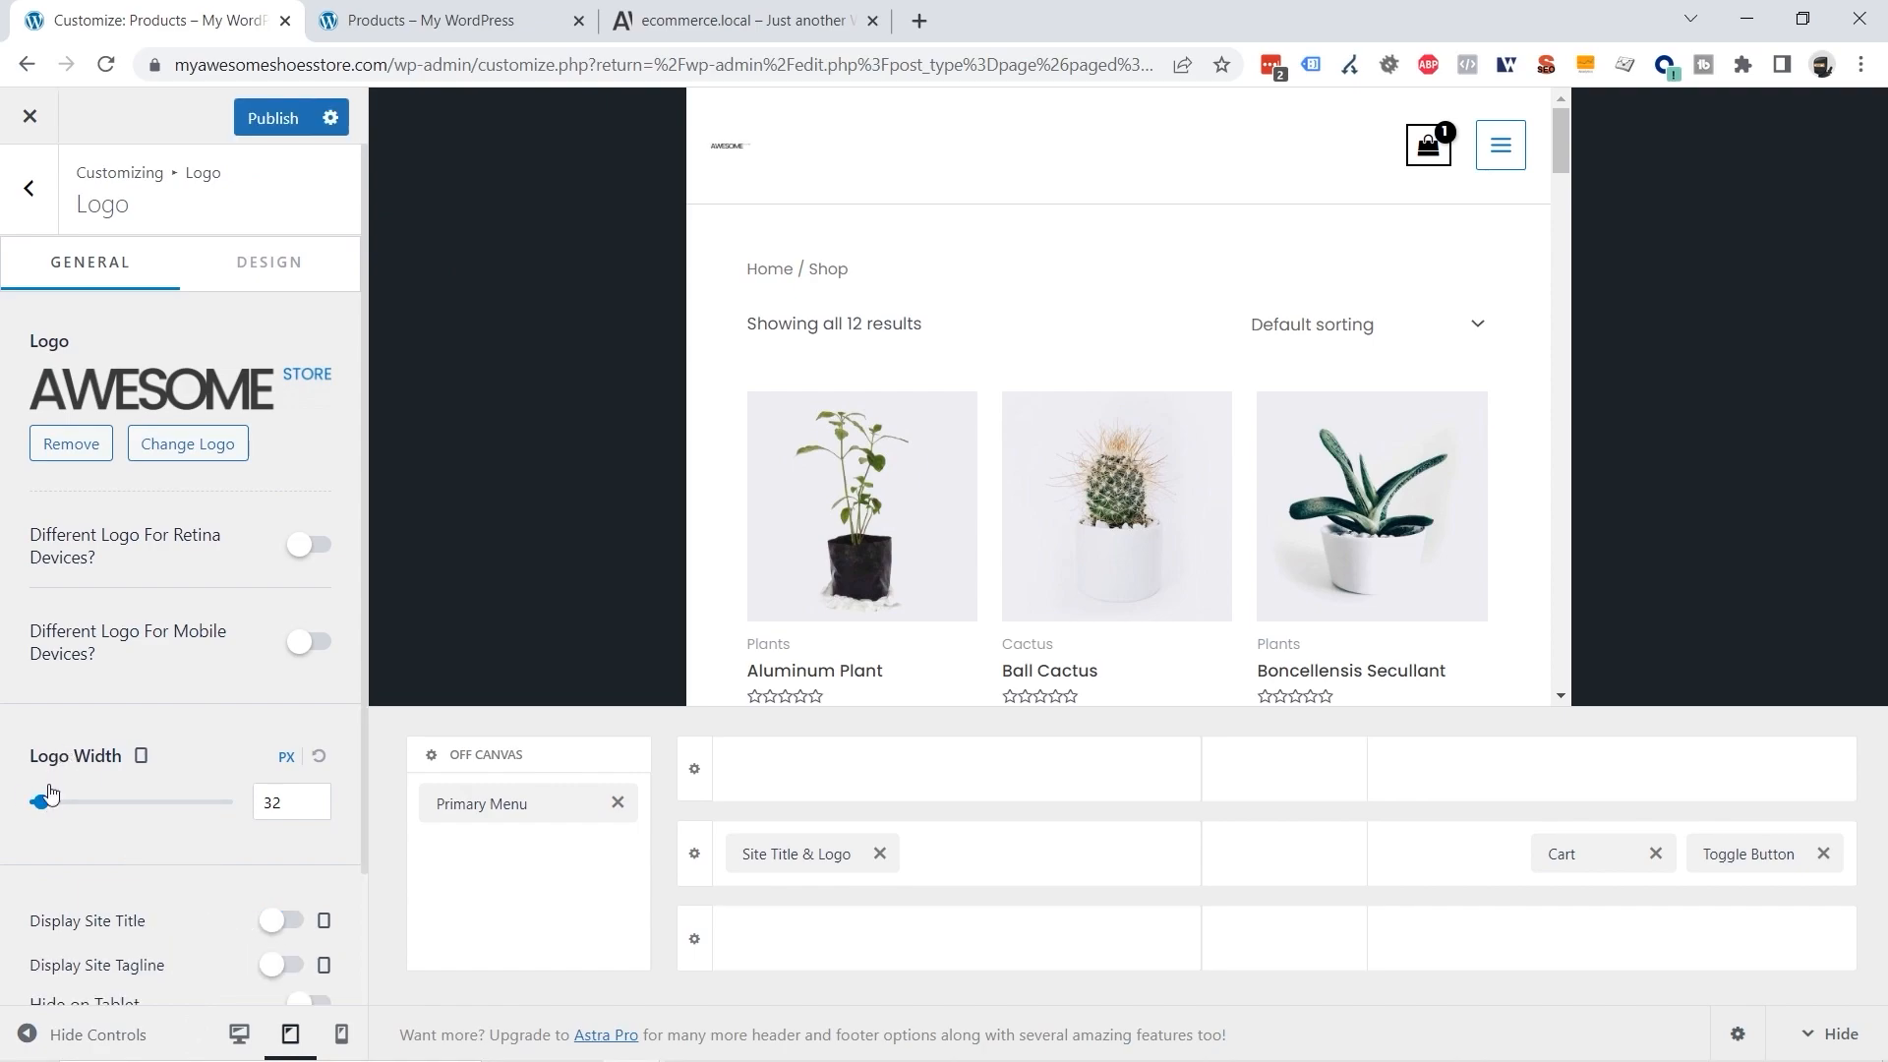
{"action": "left_click_drag", "start_coordinate": [45, 804], "coordinate": [101, 801]}
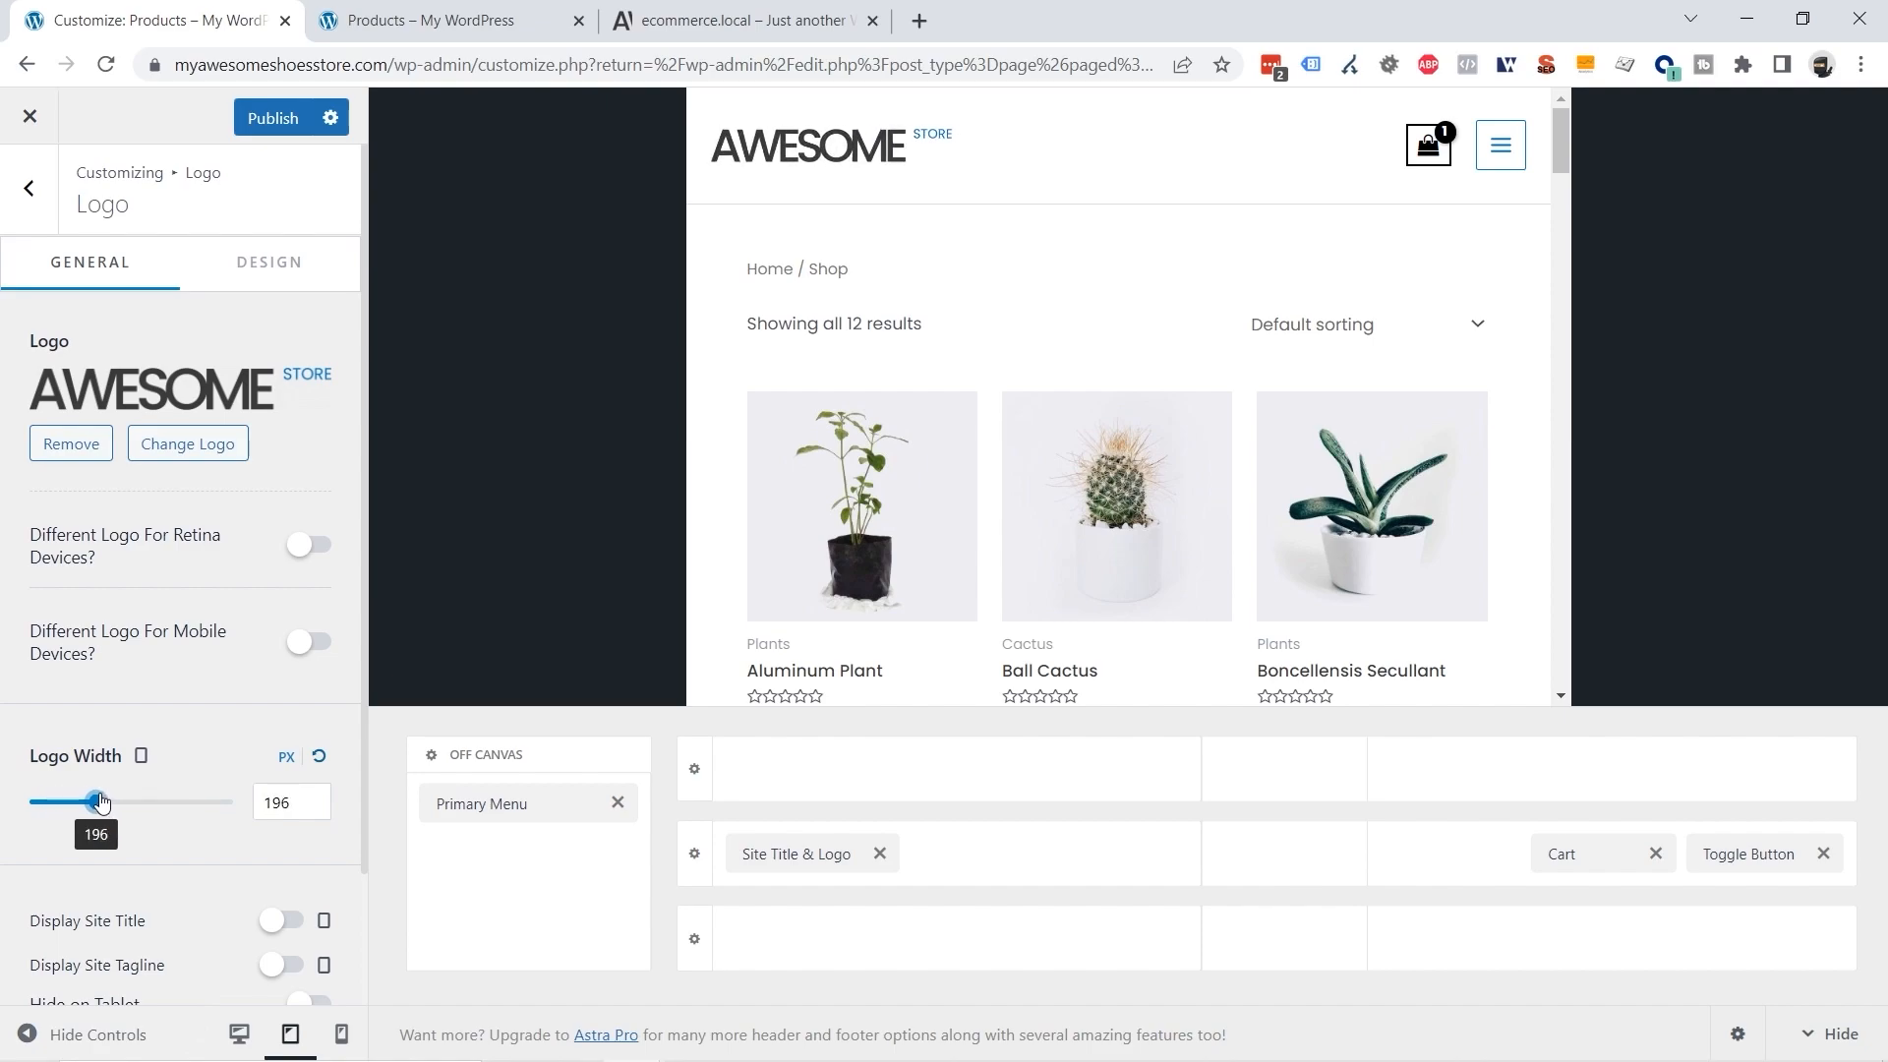
In the mobile view, hide the header's site title and set the logo width to 125 px.
{"action": "scroll", "coordinate": [1367, 246], "scroll_direction": "down", "scroll_amount": 10}
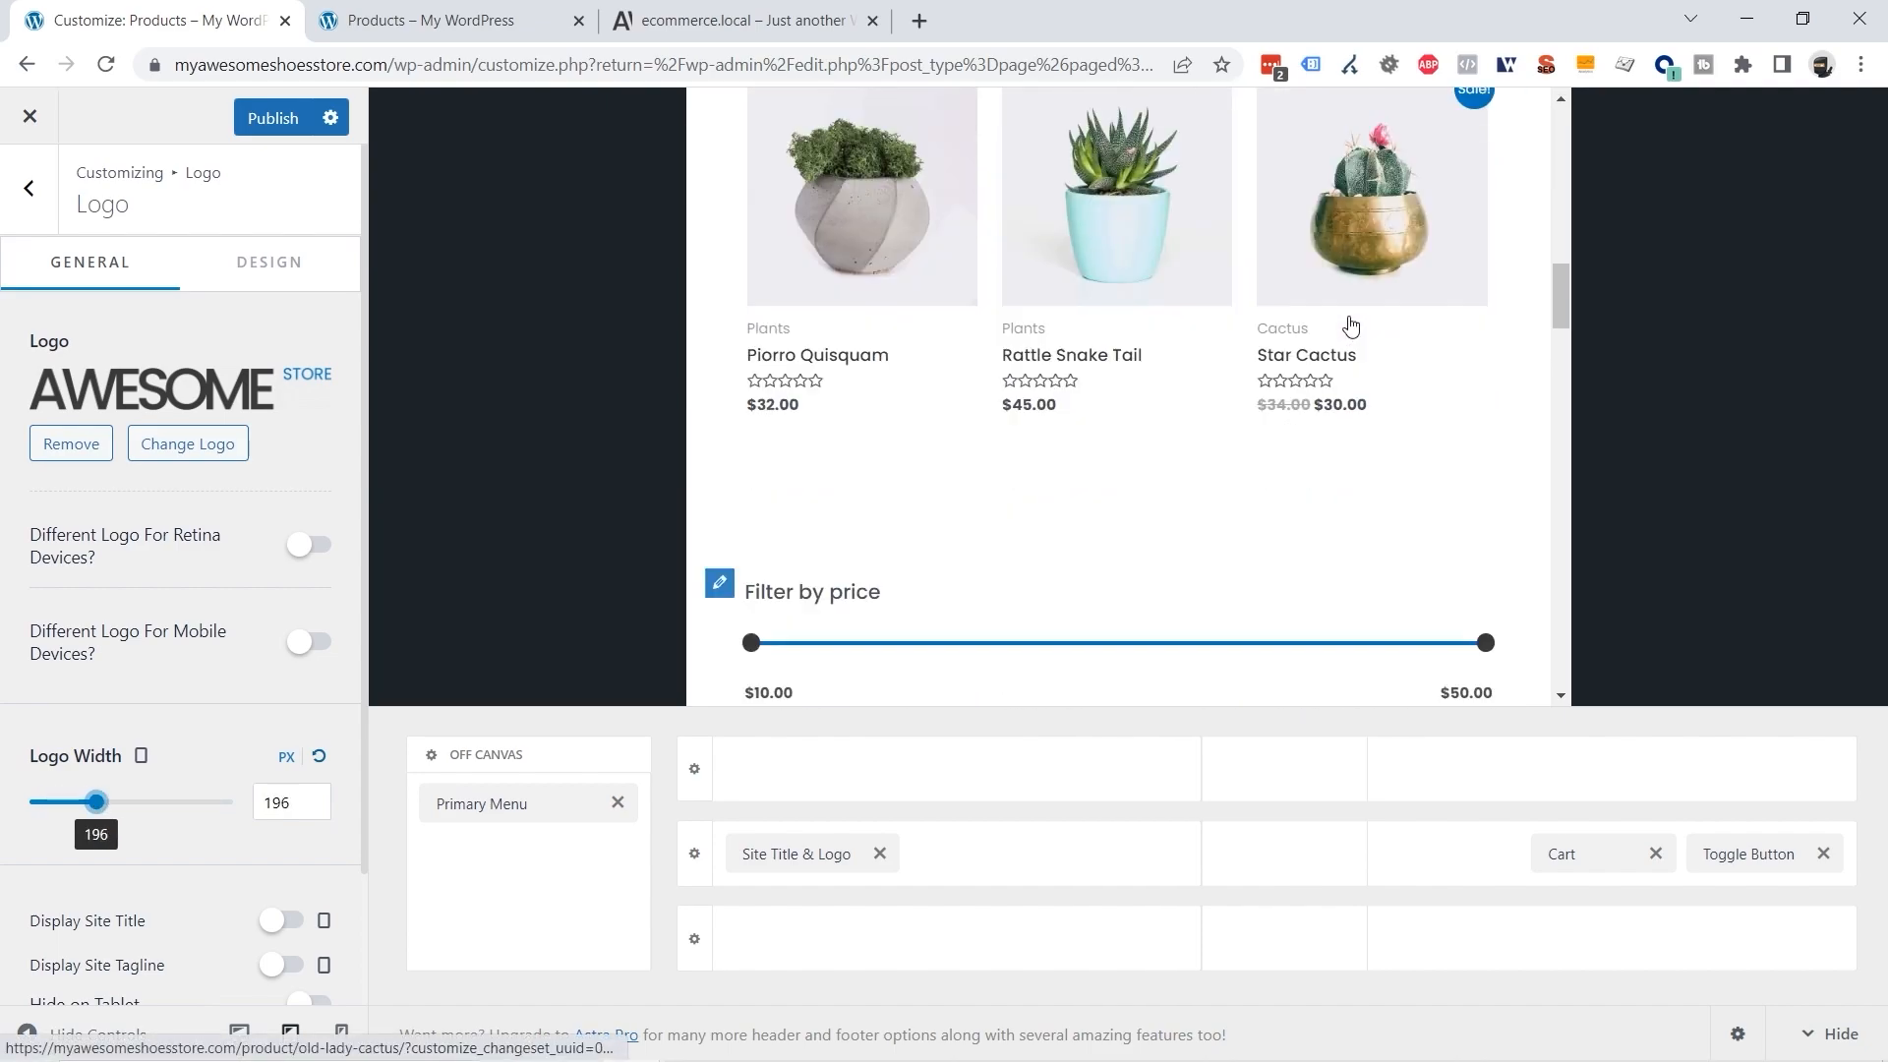
{"action": "scroll", "coordinate": [1350, 327], "scroll_direction": "down", "scroll_amount": 10}
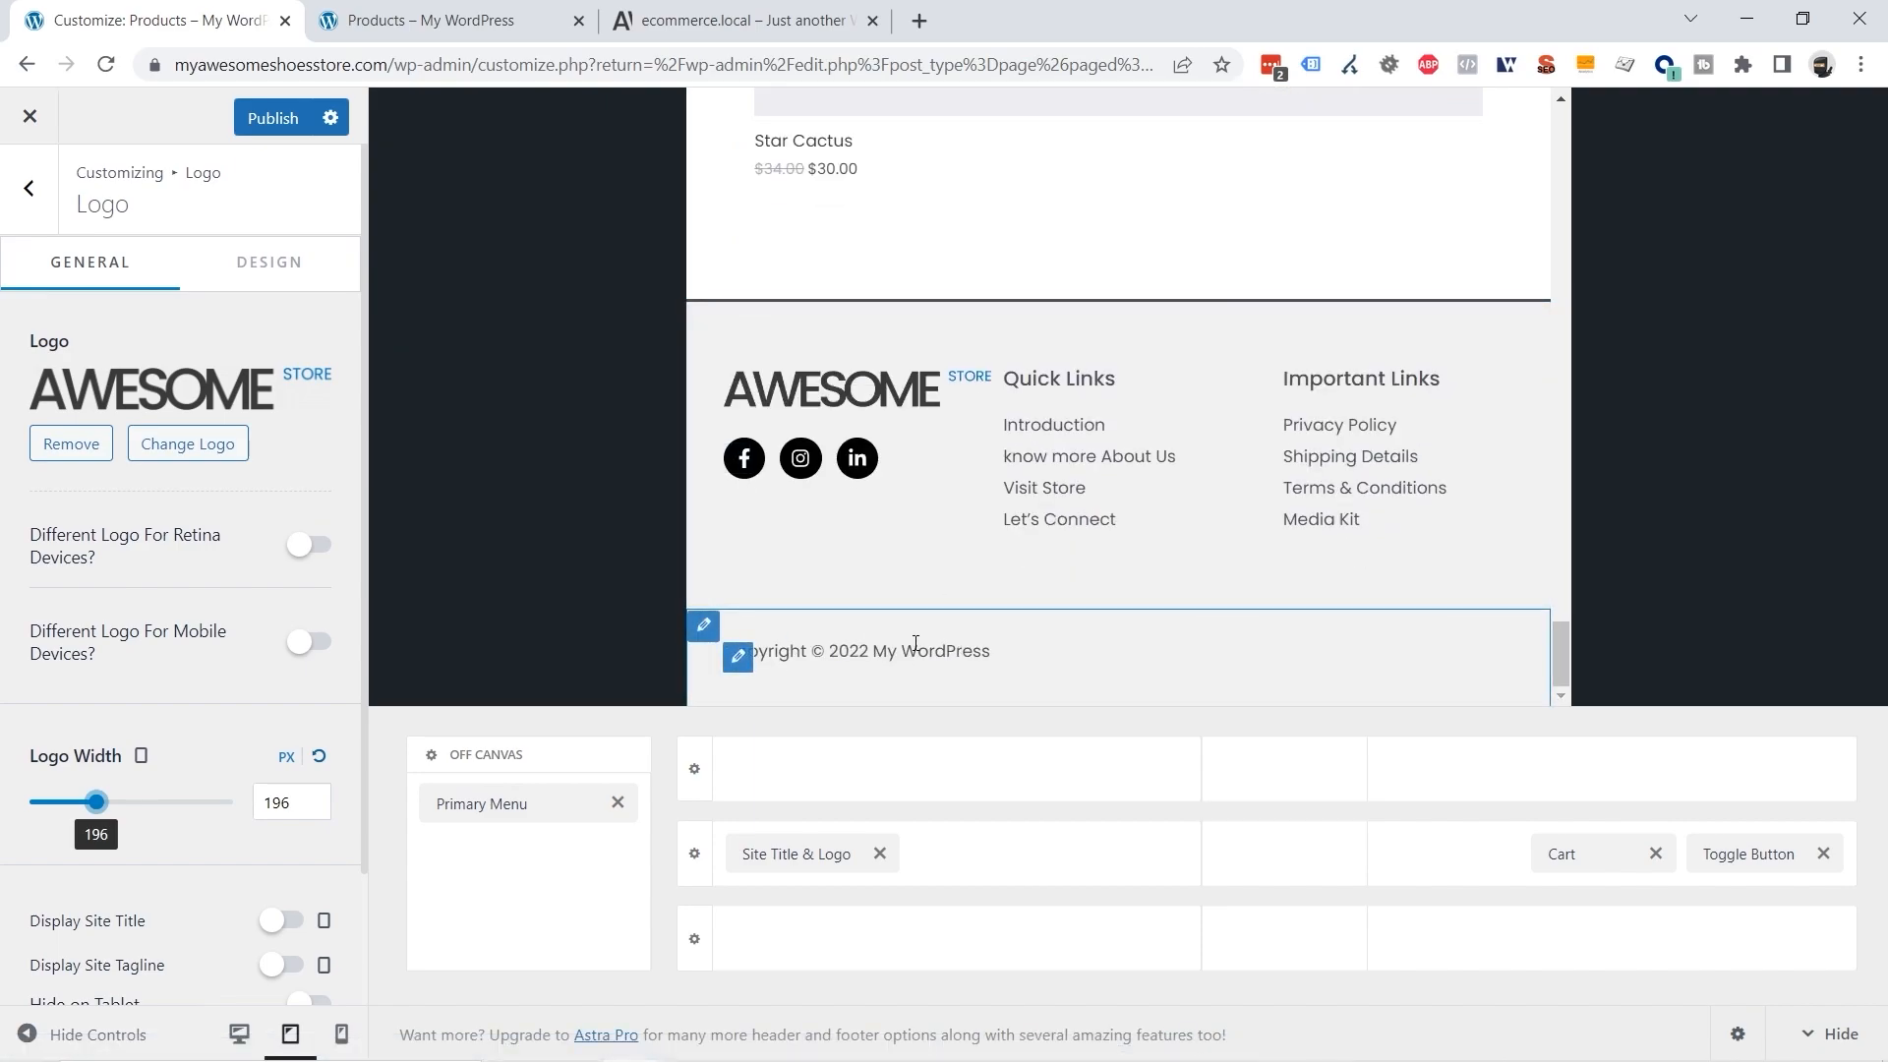
{"action": "scroll", "coordinate": [944, 650], "scroll_direction": "up", "scroll_amount": 10}
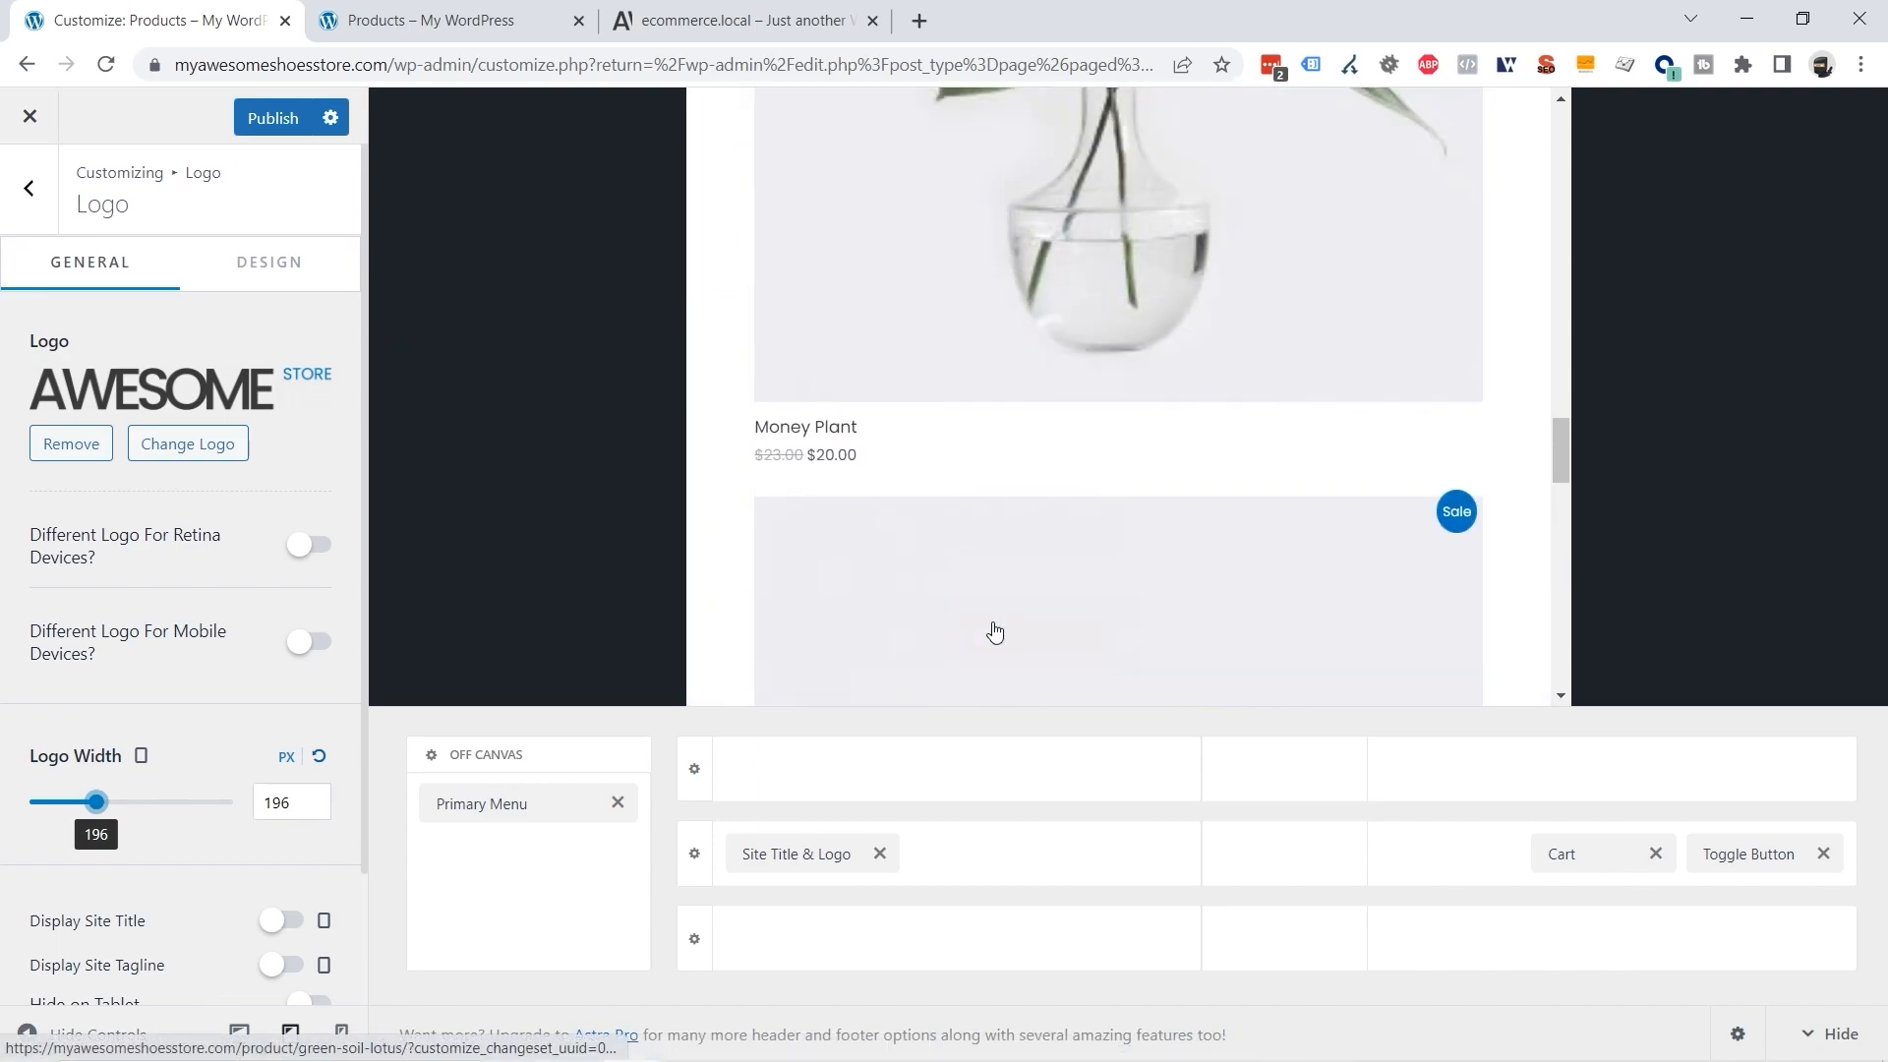
{"action": "scroll", "coordinate": [994, 632], "scroll_direction": "up", "scroll_amount": 6}
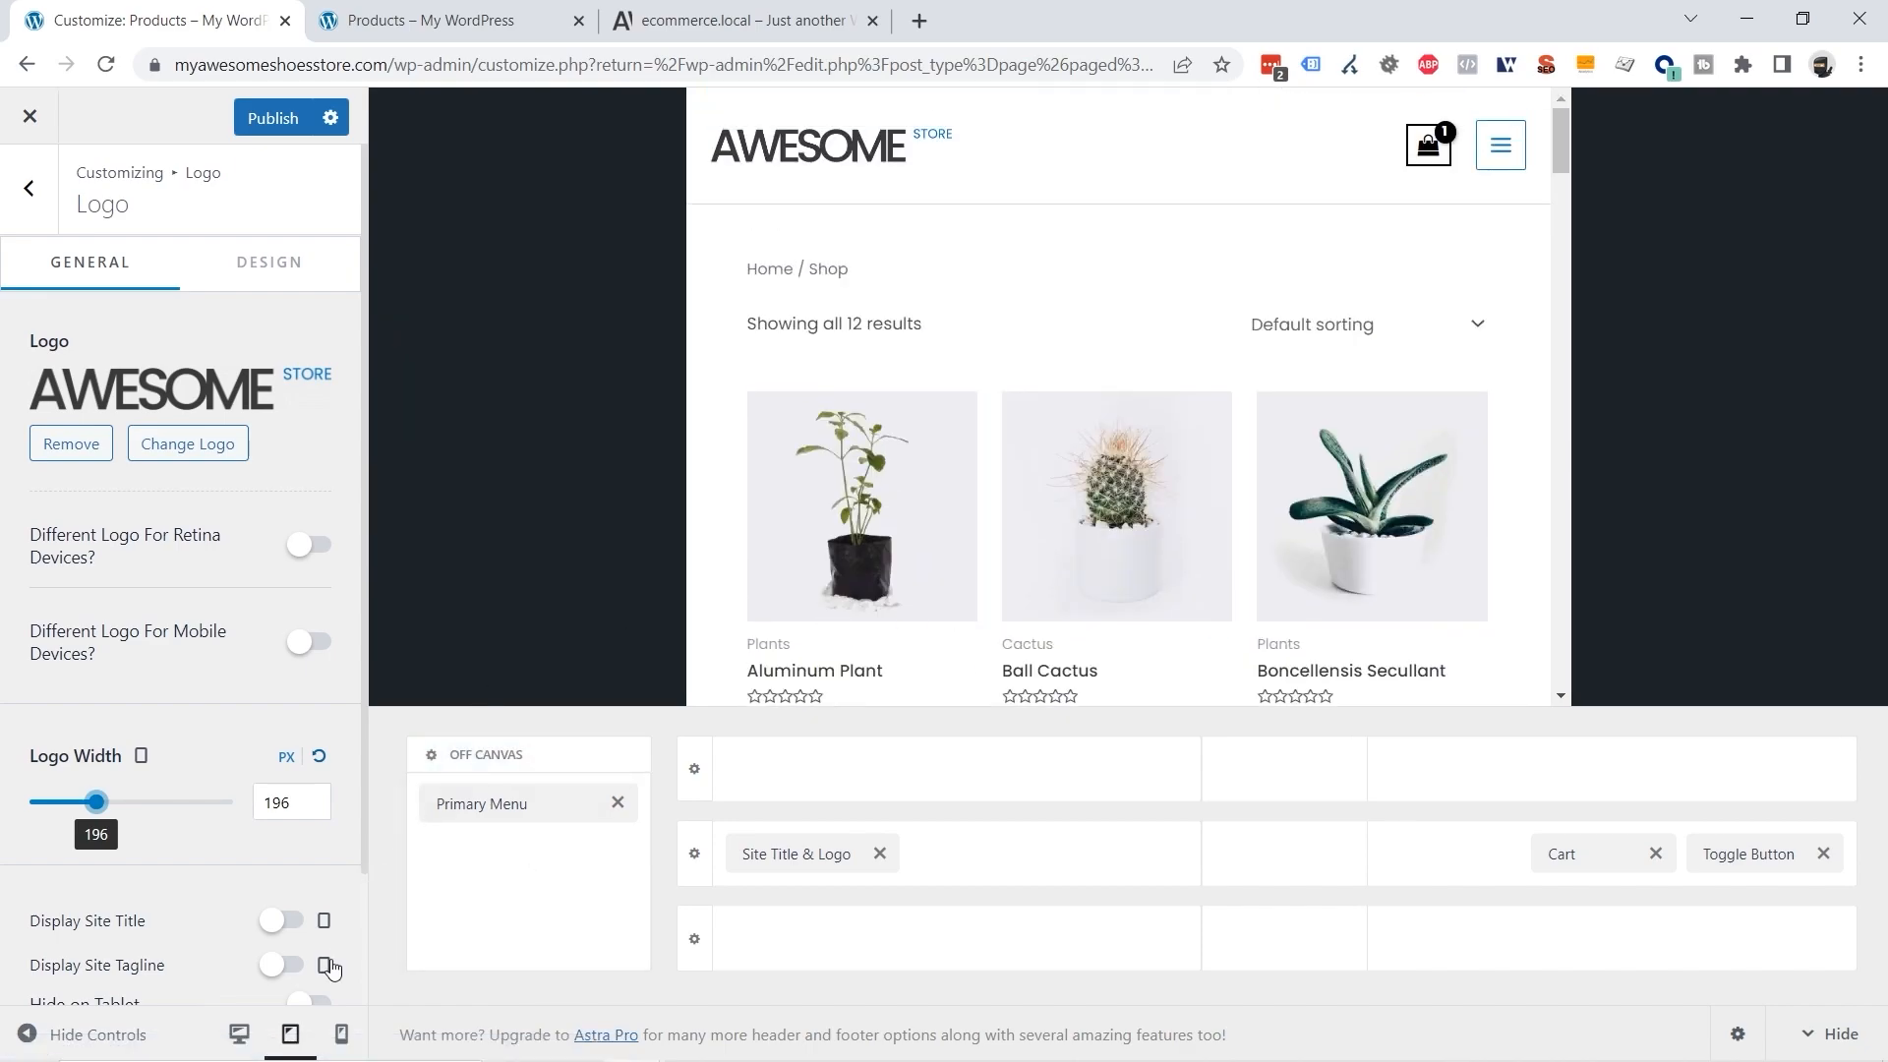
{"action": "left_click", "coordinate": [341, 1033]}
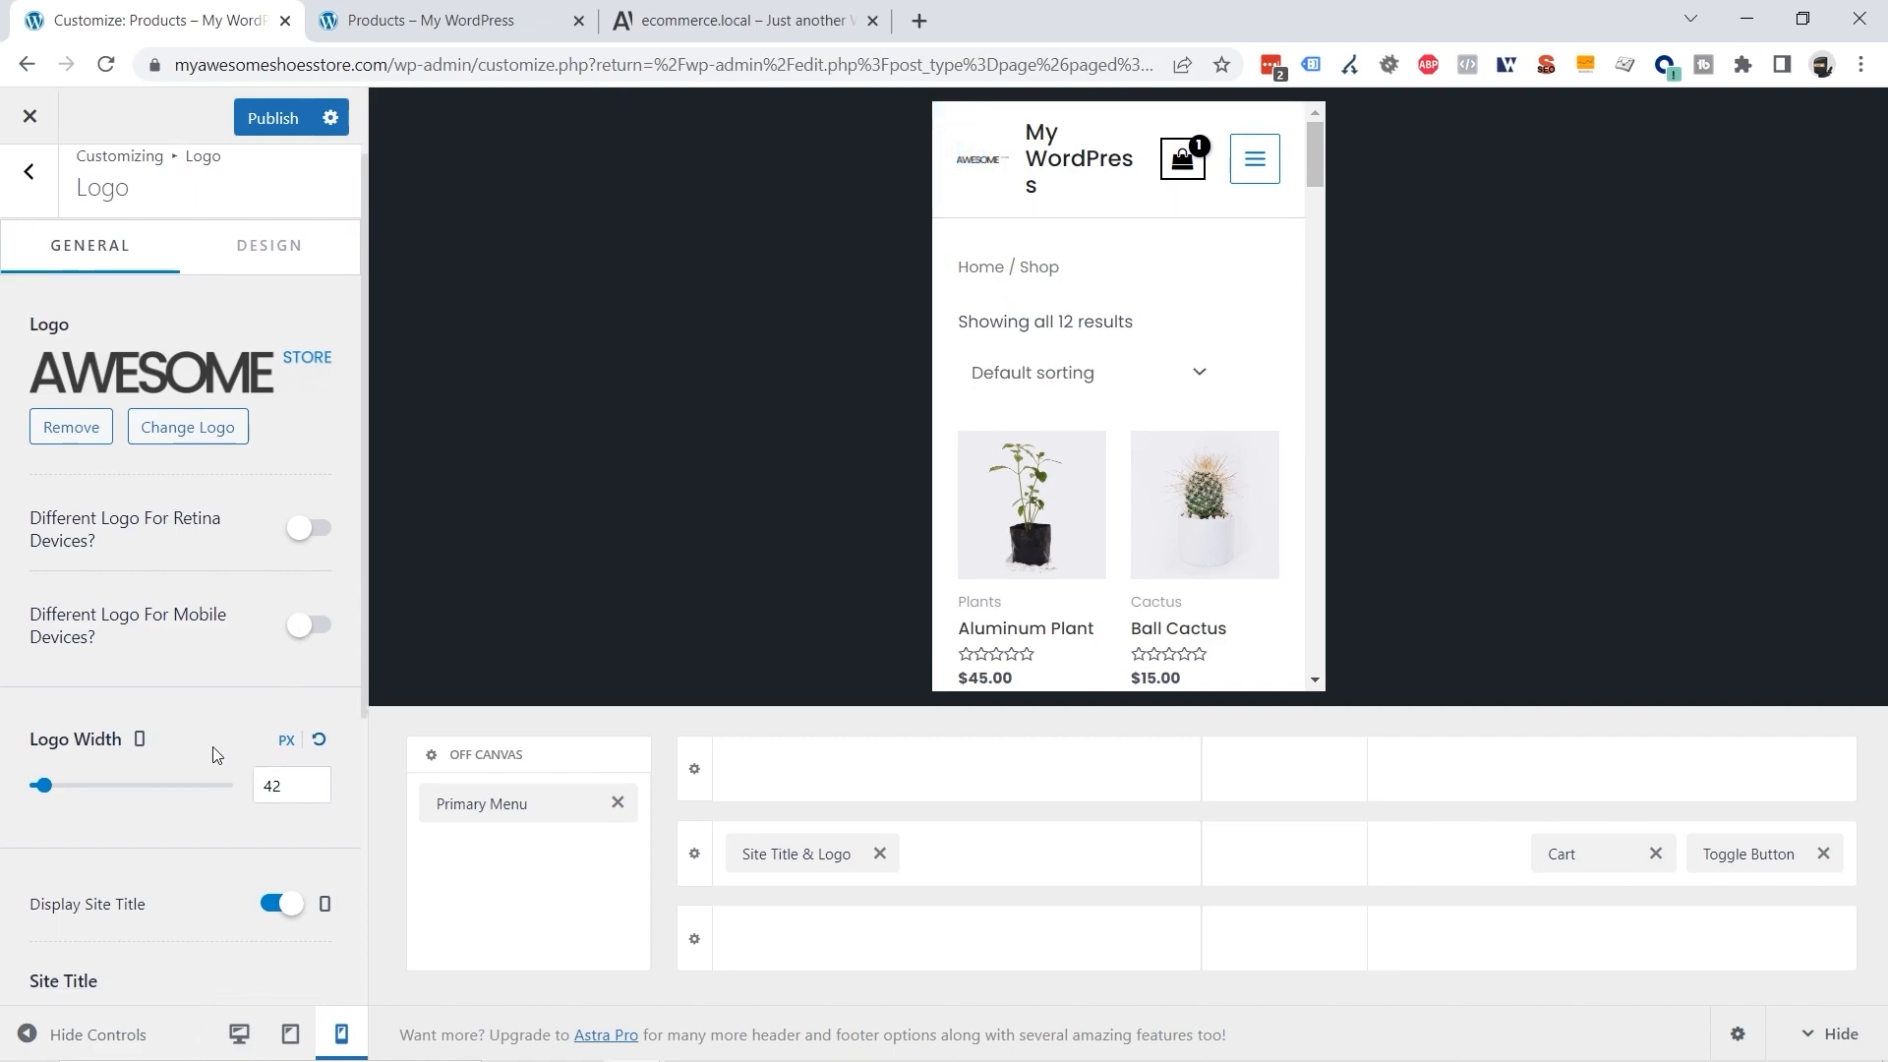
{"action": "scroll", "coordinate": [197, 747], "scroll_direction": "down", "scroll_amount": 2}
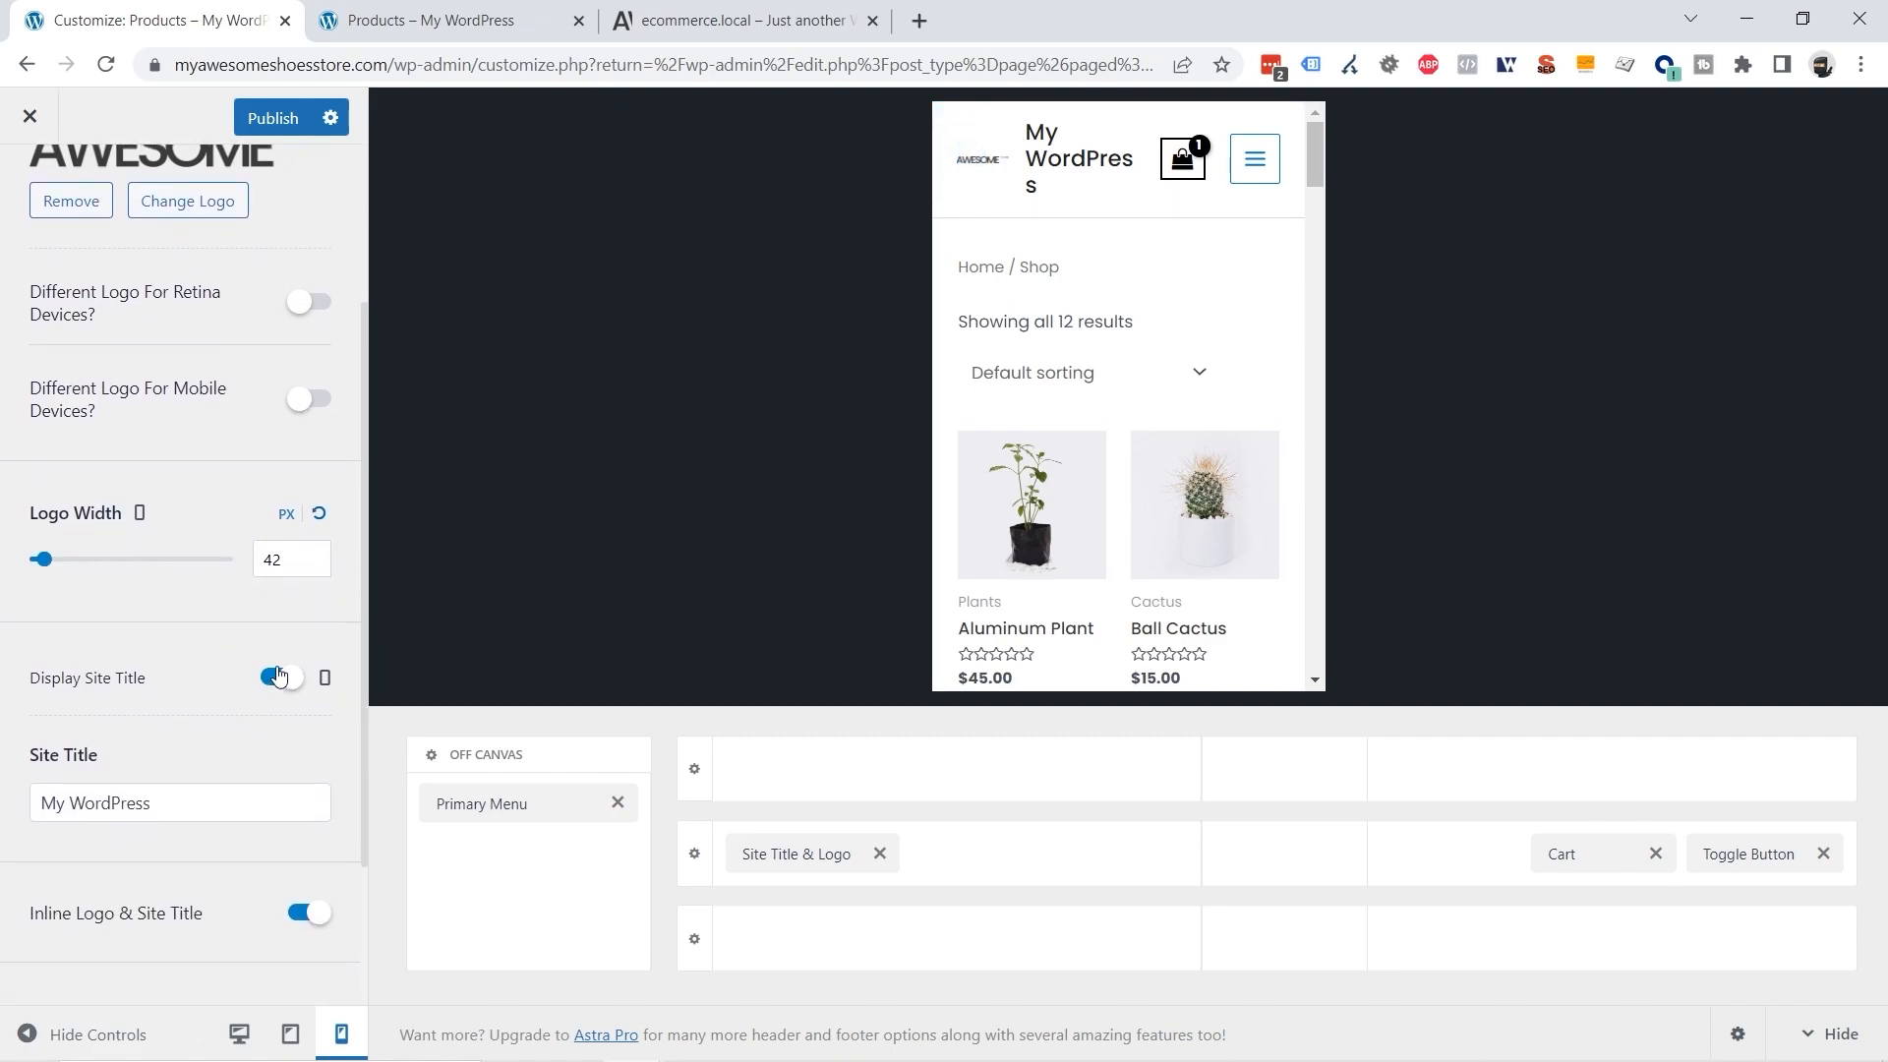
{"action": "left_click", "coordinate": [46, 651]}
{"action": "left_click_drag", "start_coordinate": [46, 651], "coordinate": [73, 651]}
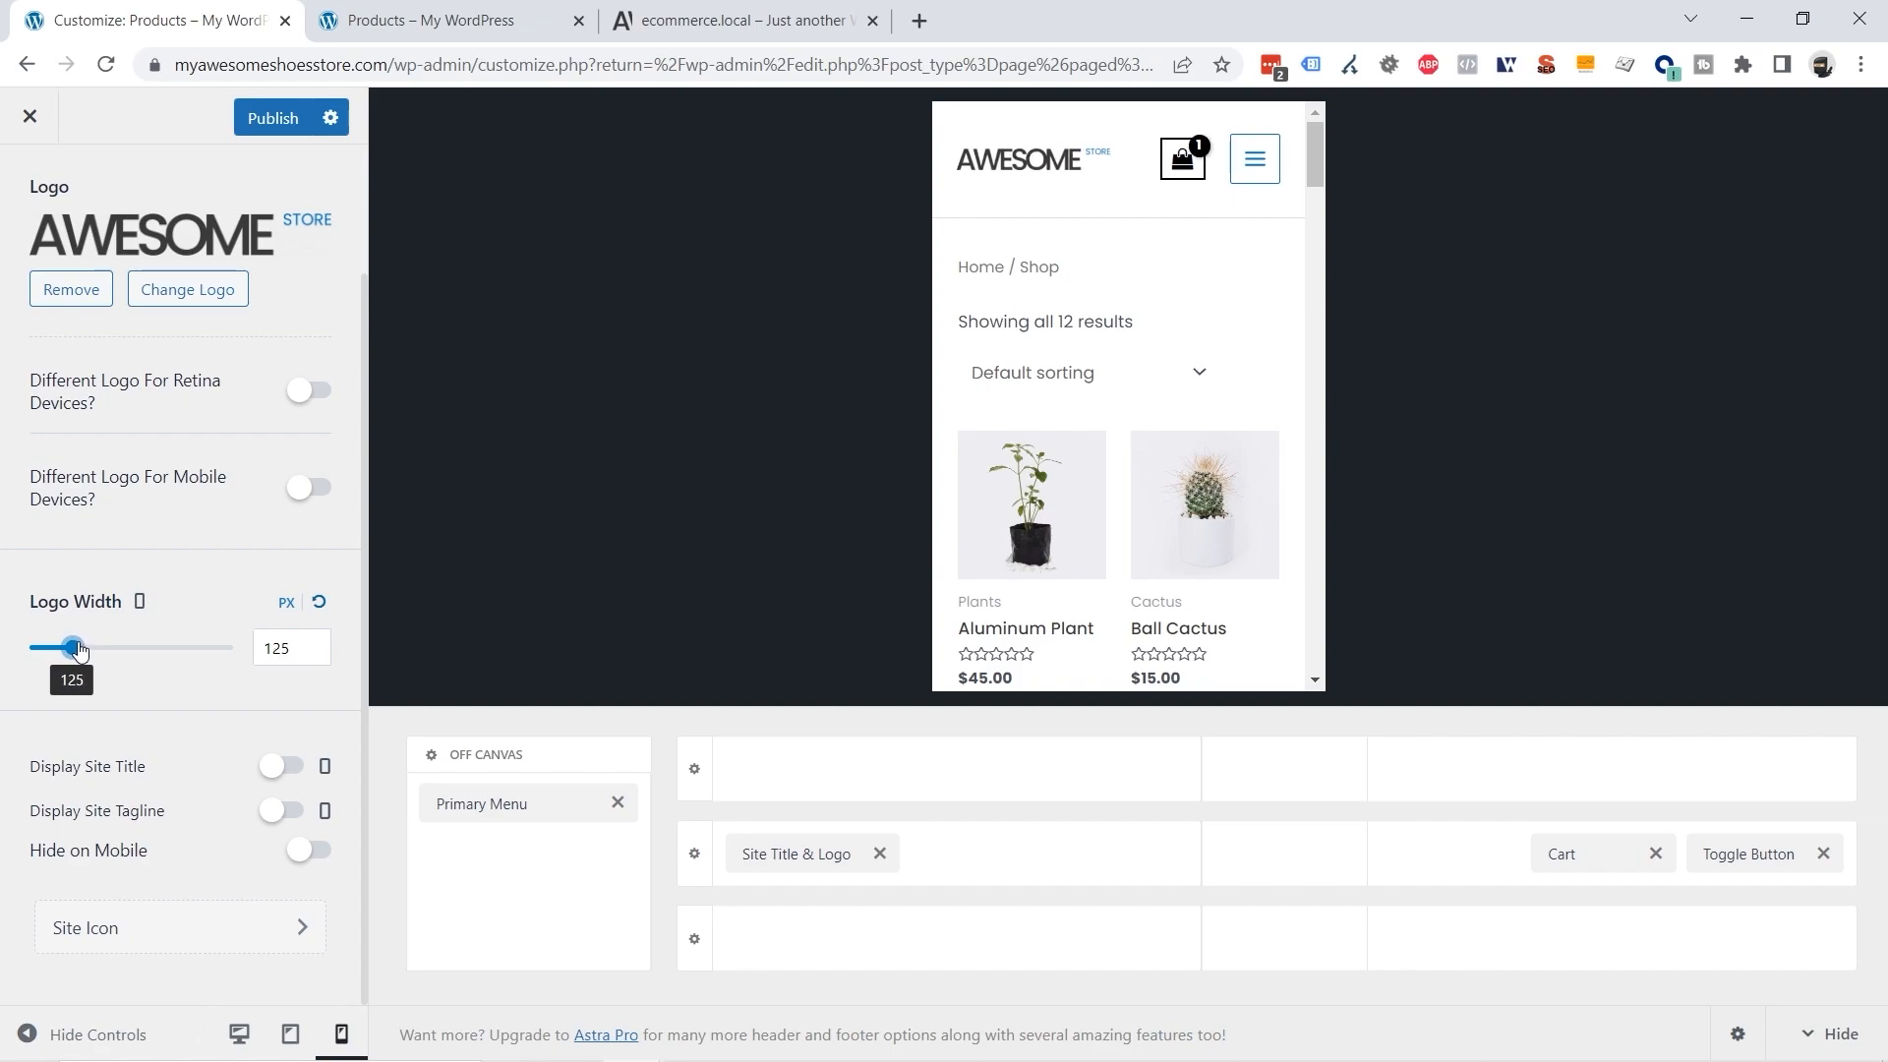
Check the mobile preview of the shop page, the Aluminum Plant product page and the header's navigation menu.
{"action": "scroll", "coordinate": [1173, 342], "scroll_direction": "down", "scroll_amount": 12}
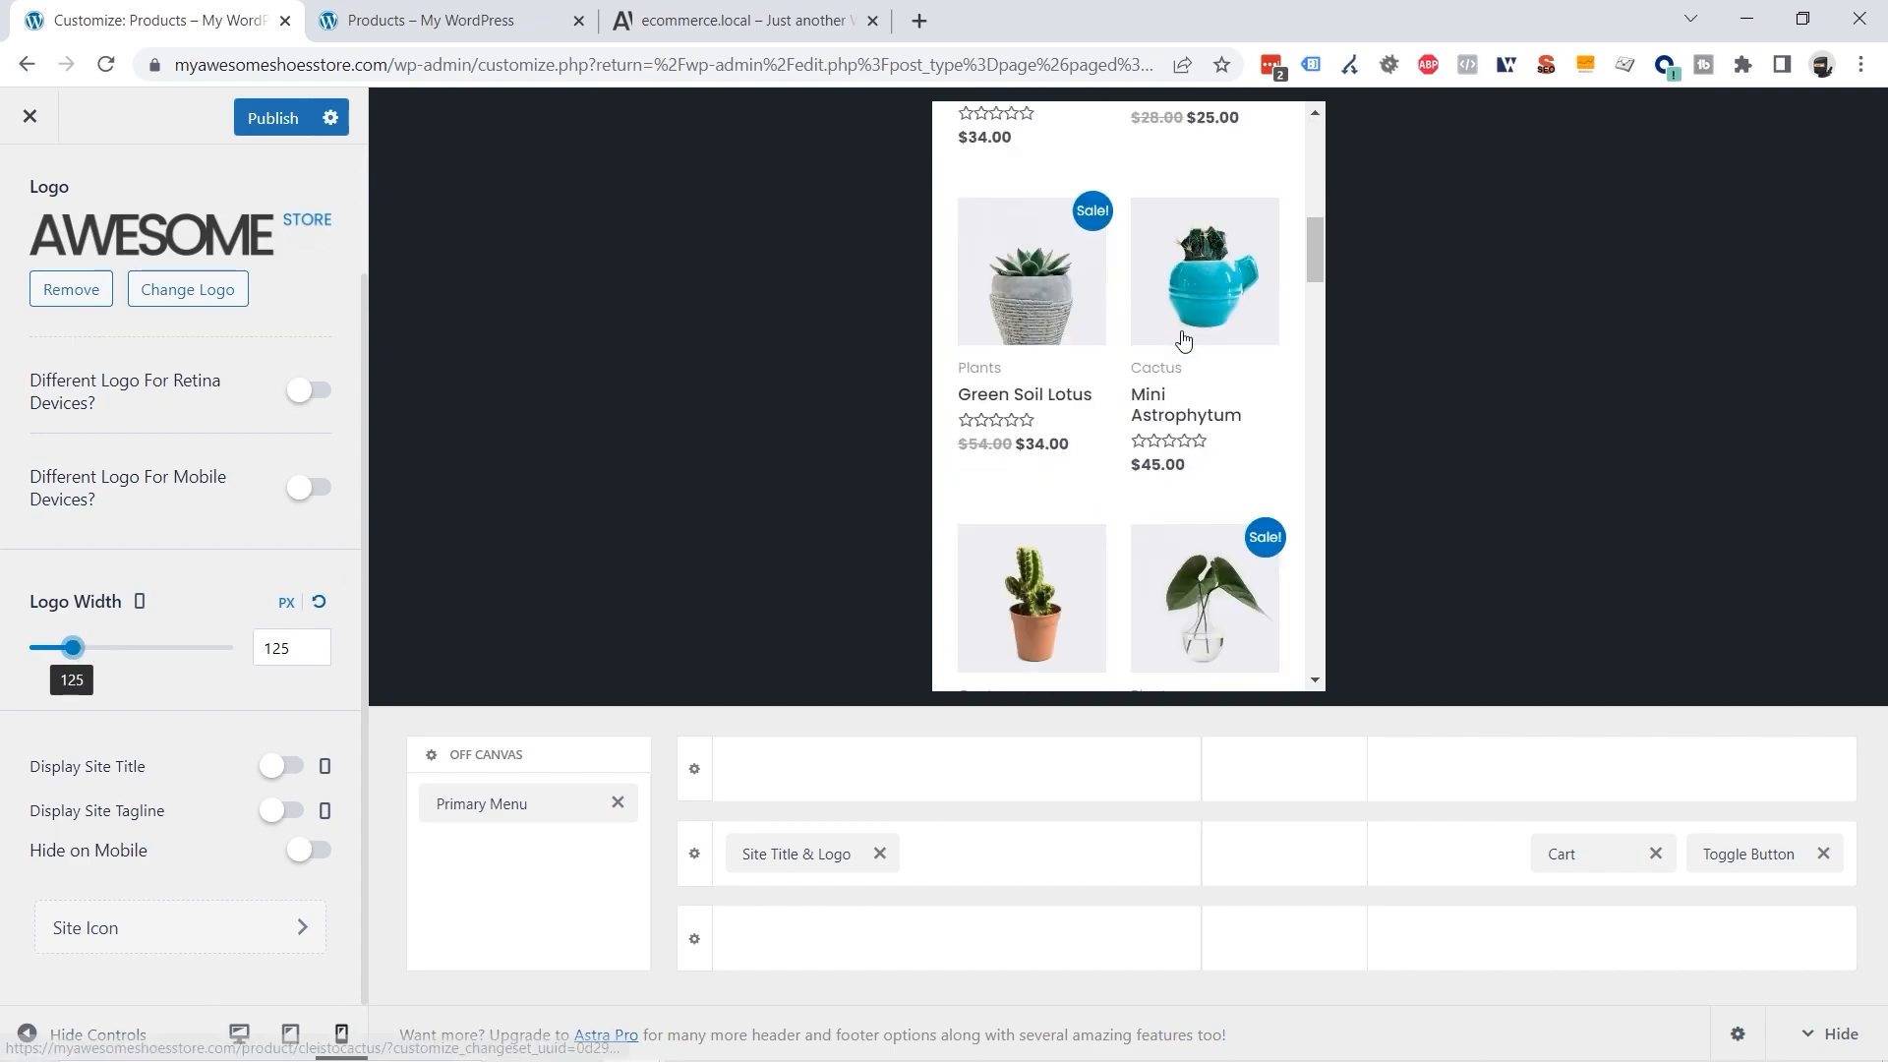
{"action": "scroll", "coordinate": [1185, 340], "scroll_direction": "down", "scroll_amount": 15}
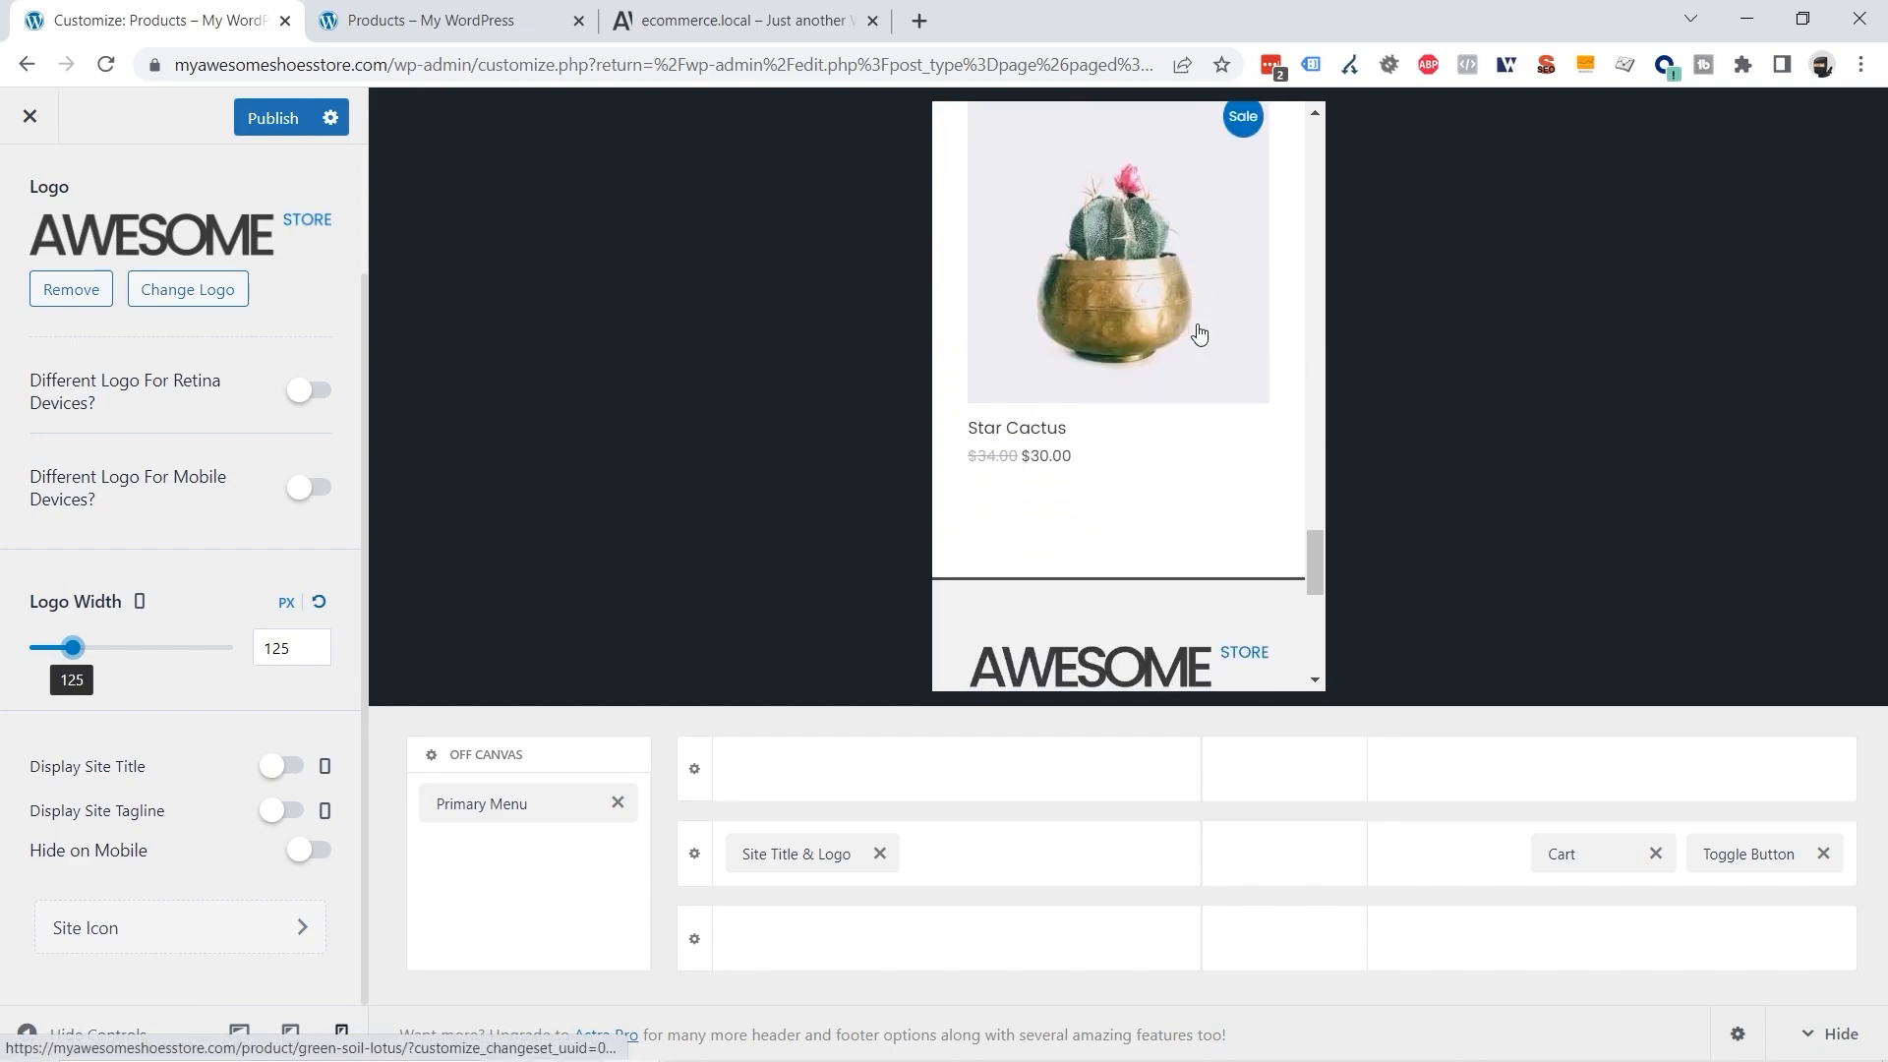
{"action": "scroll", "coordinate": [1215, 502], "scroll_direction": "up", "scroll_amount": 20}
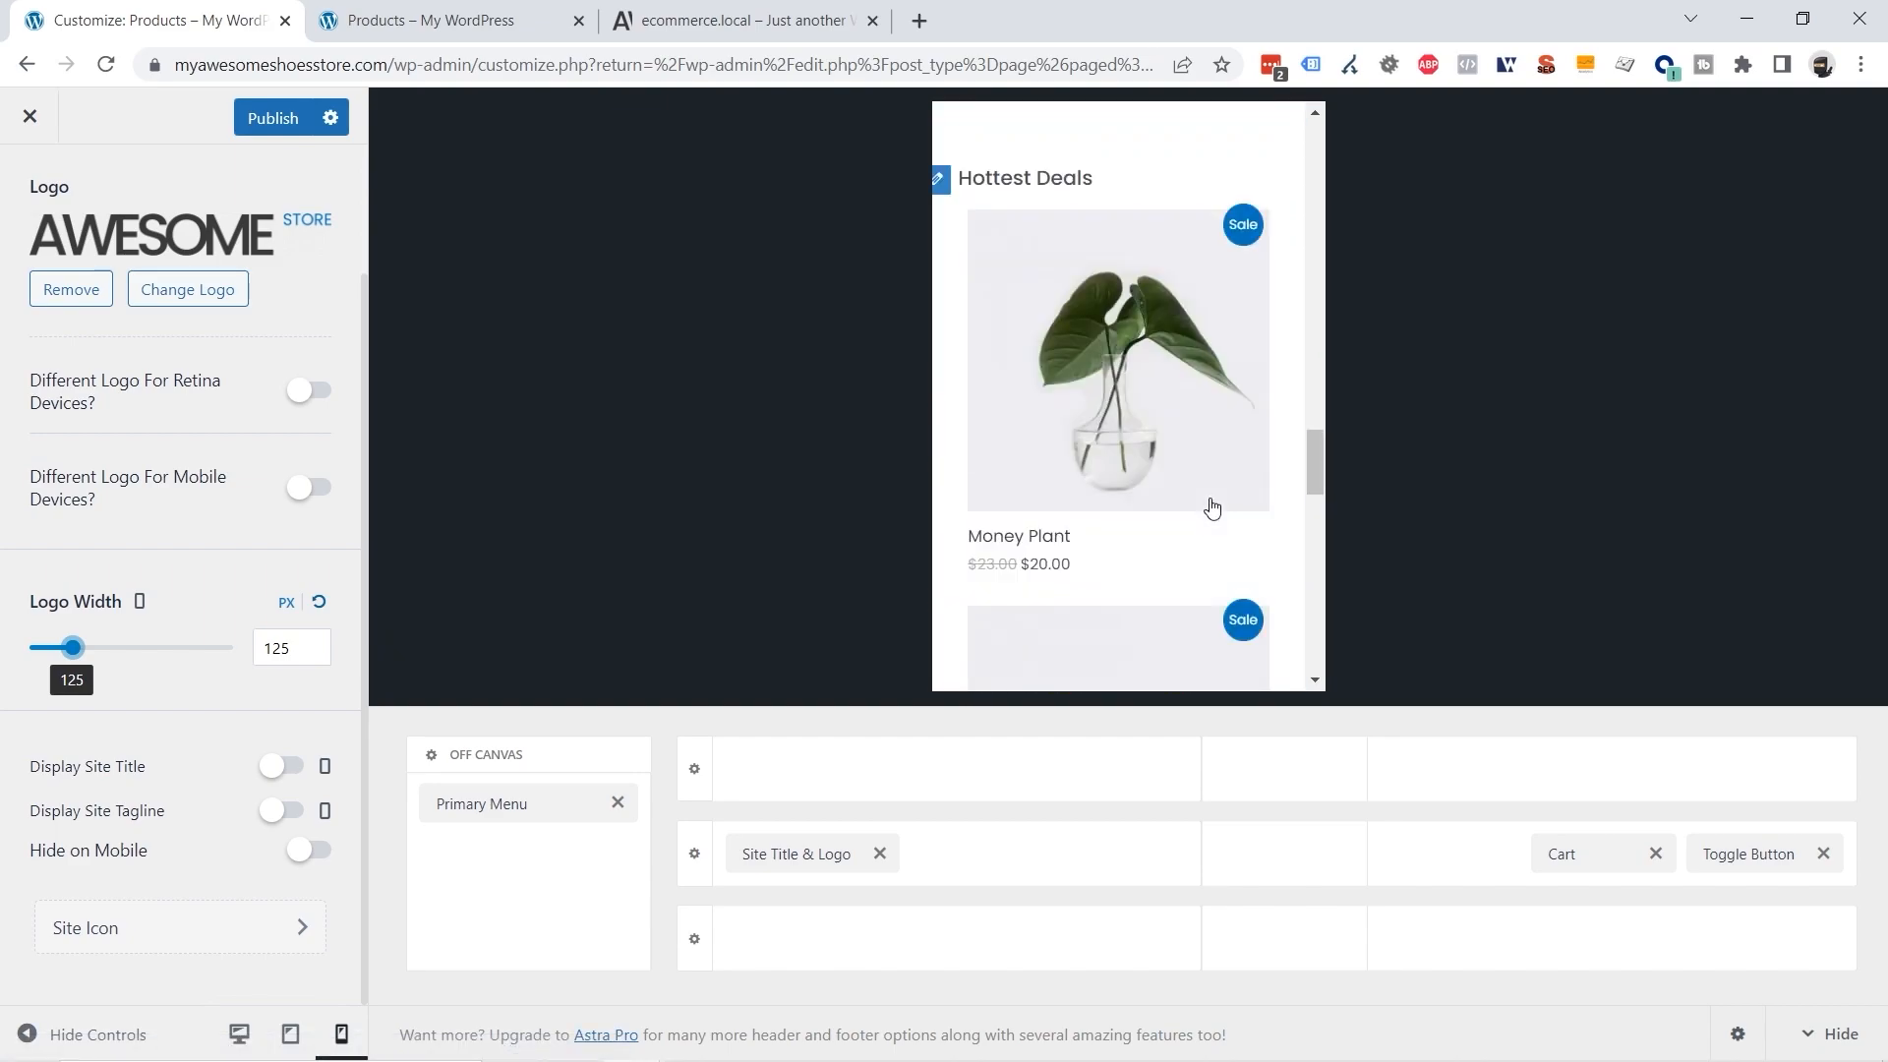
{"action": "scroll", "coordinate": [1209, 503], "scroll_direction": "up", "scroll_amount": 5}
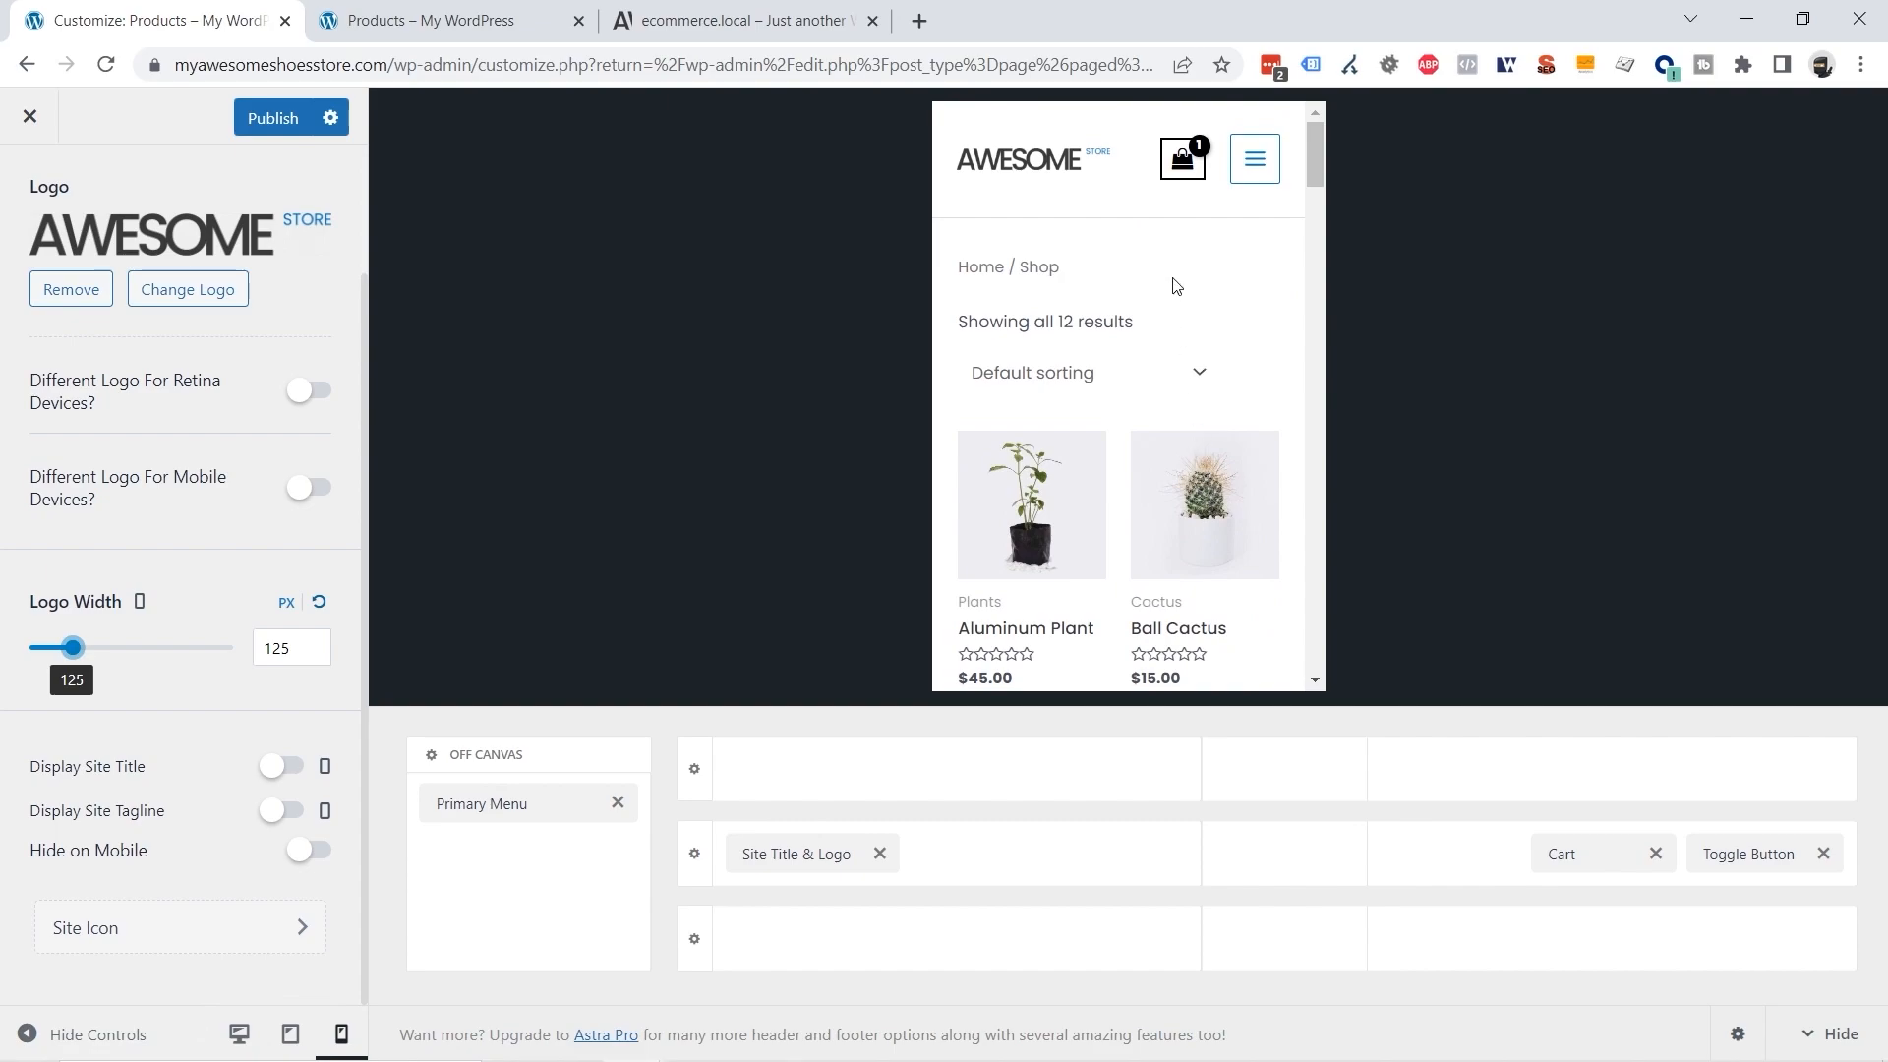
{"action": "scroll", "coordinate": [1131, 295], "scroll_direction": "down", "scroll_amount": 2}
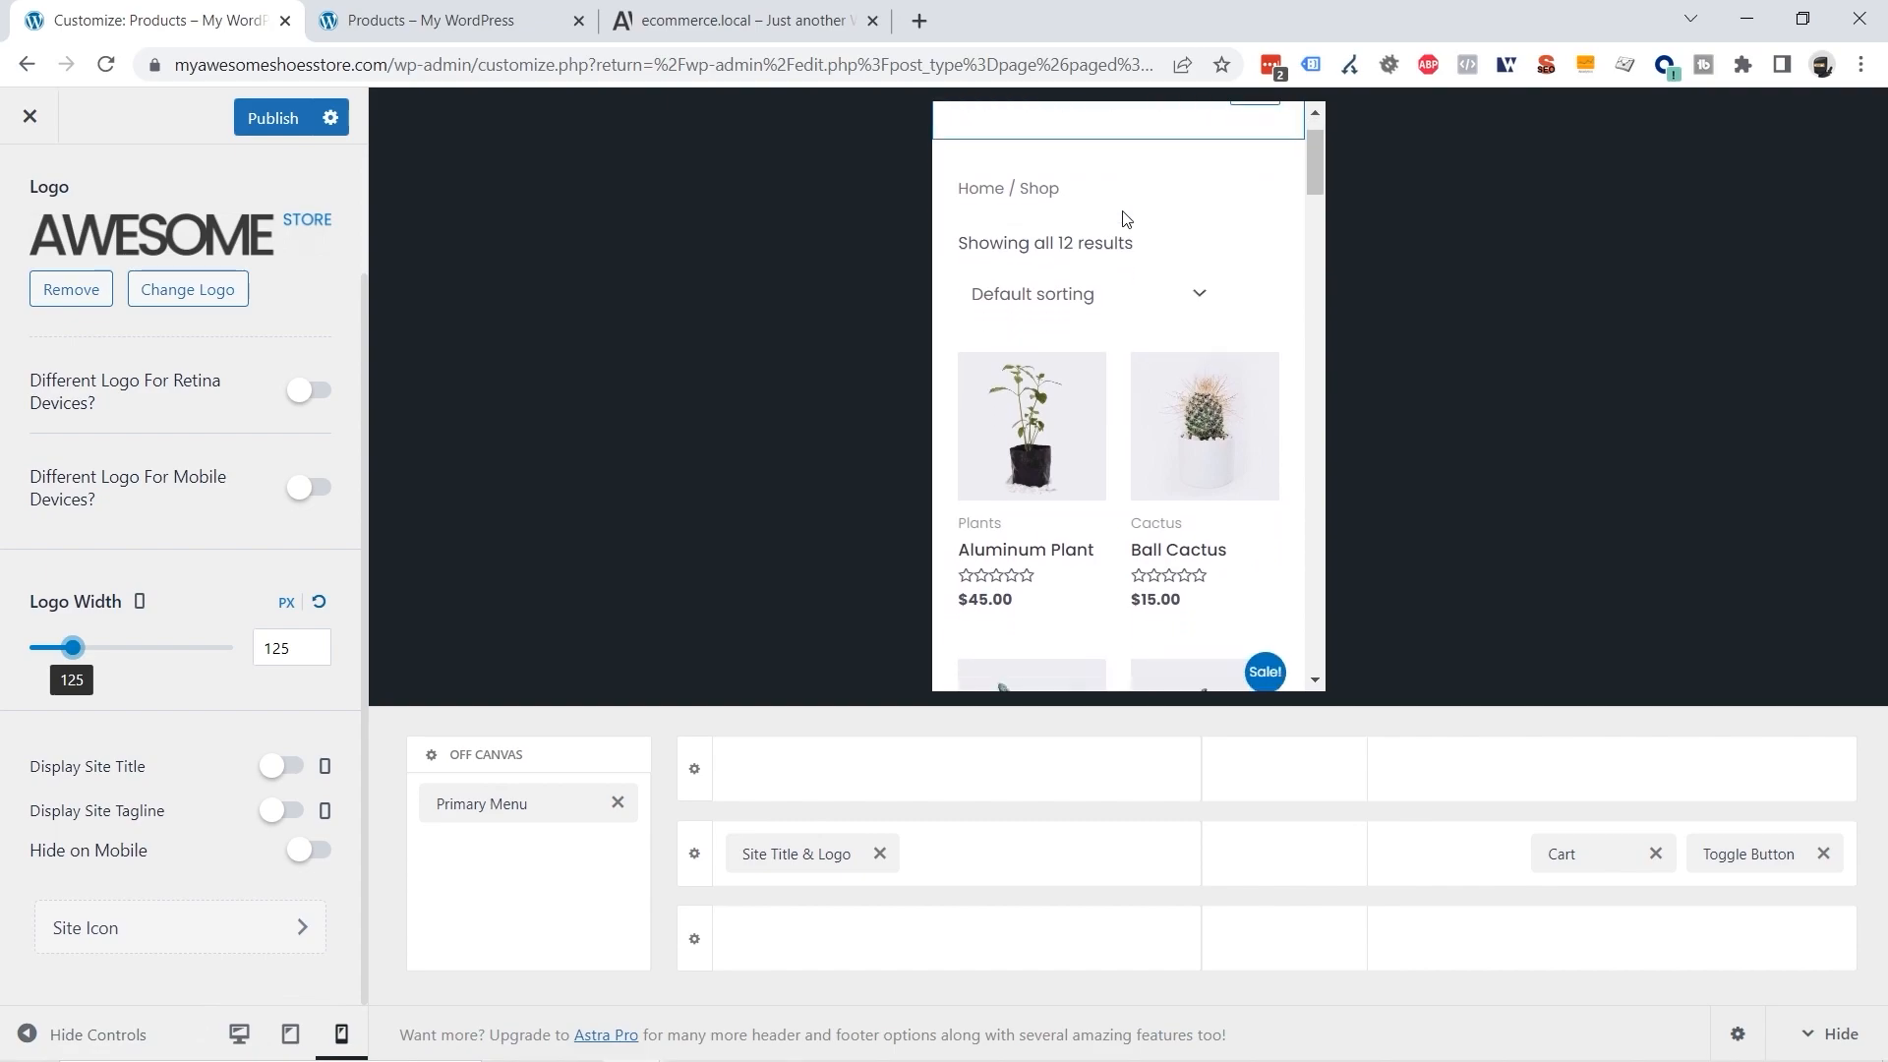
{"action": "left_click", "coordinate": [1036, 372]}
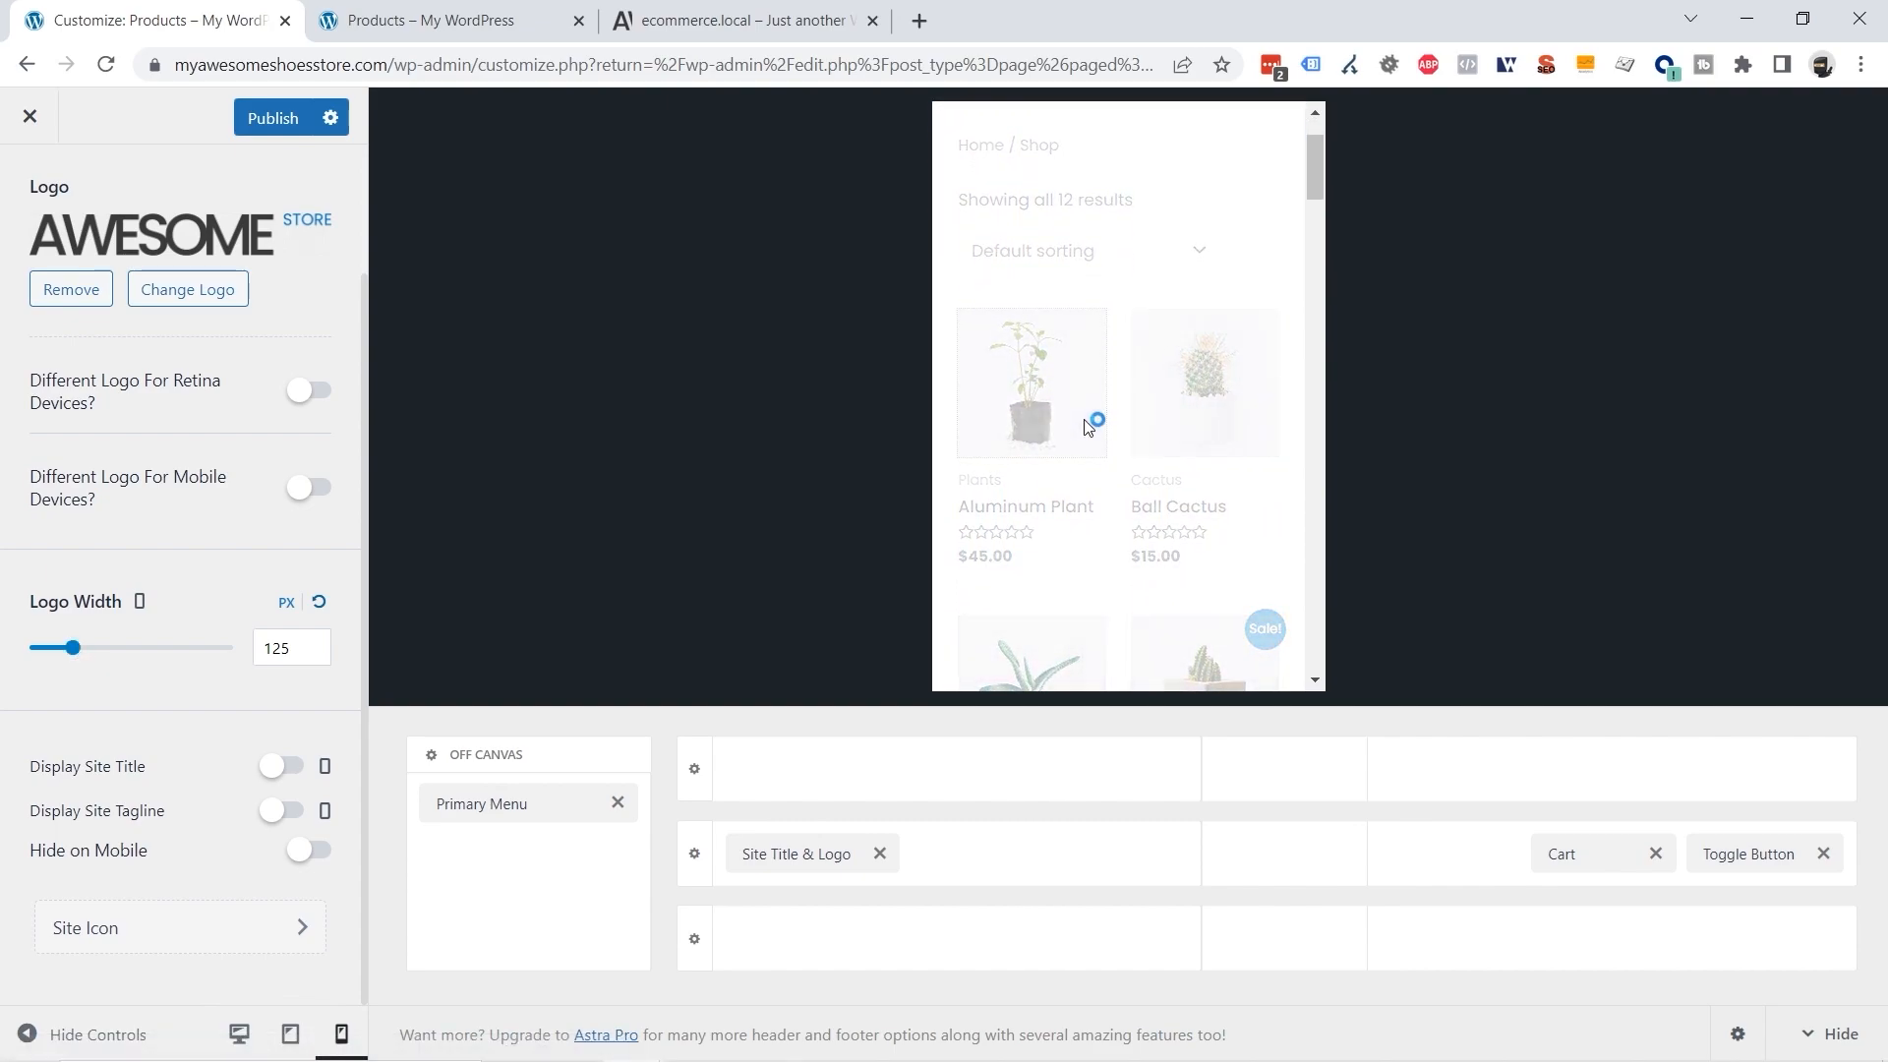
{"action": "left_click", "coordinate": [1263, 169]}
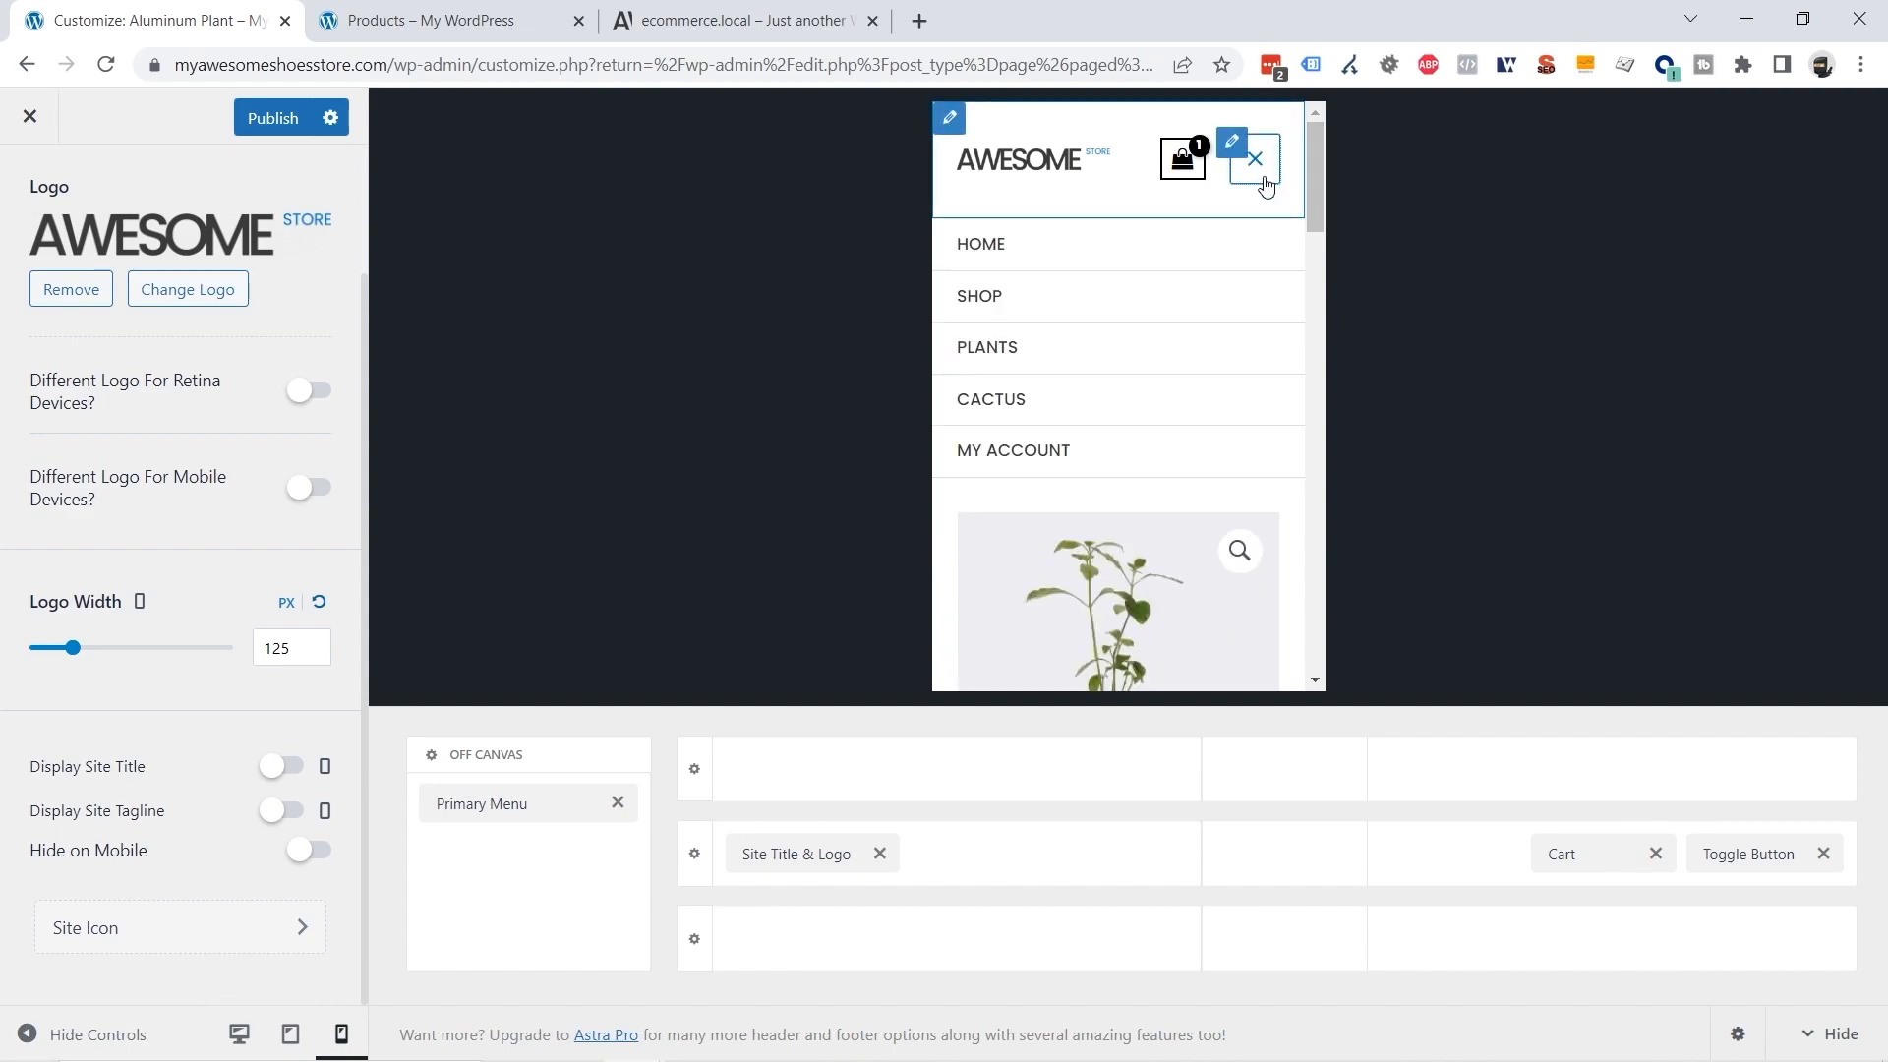
{"action": "left_click", "coordinate": [1267, 167]}
{"action": "scroll", "coordinate": [1261, 298], "scroll_direction": "down", "scroll_amount": 15}
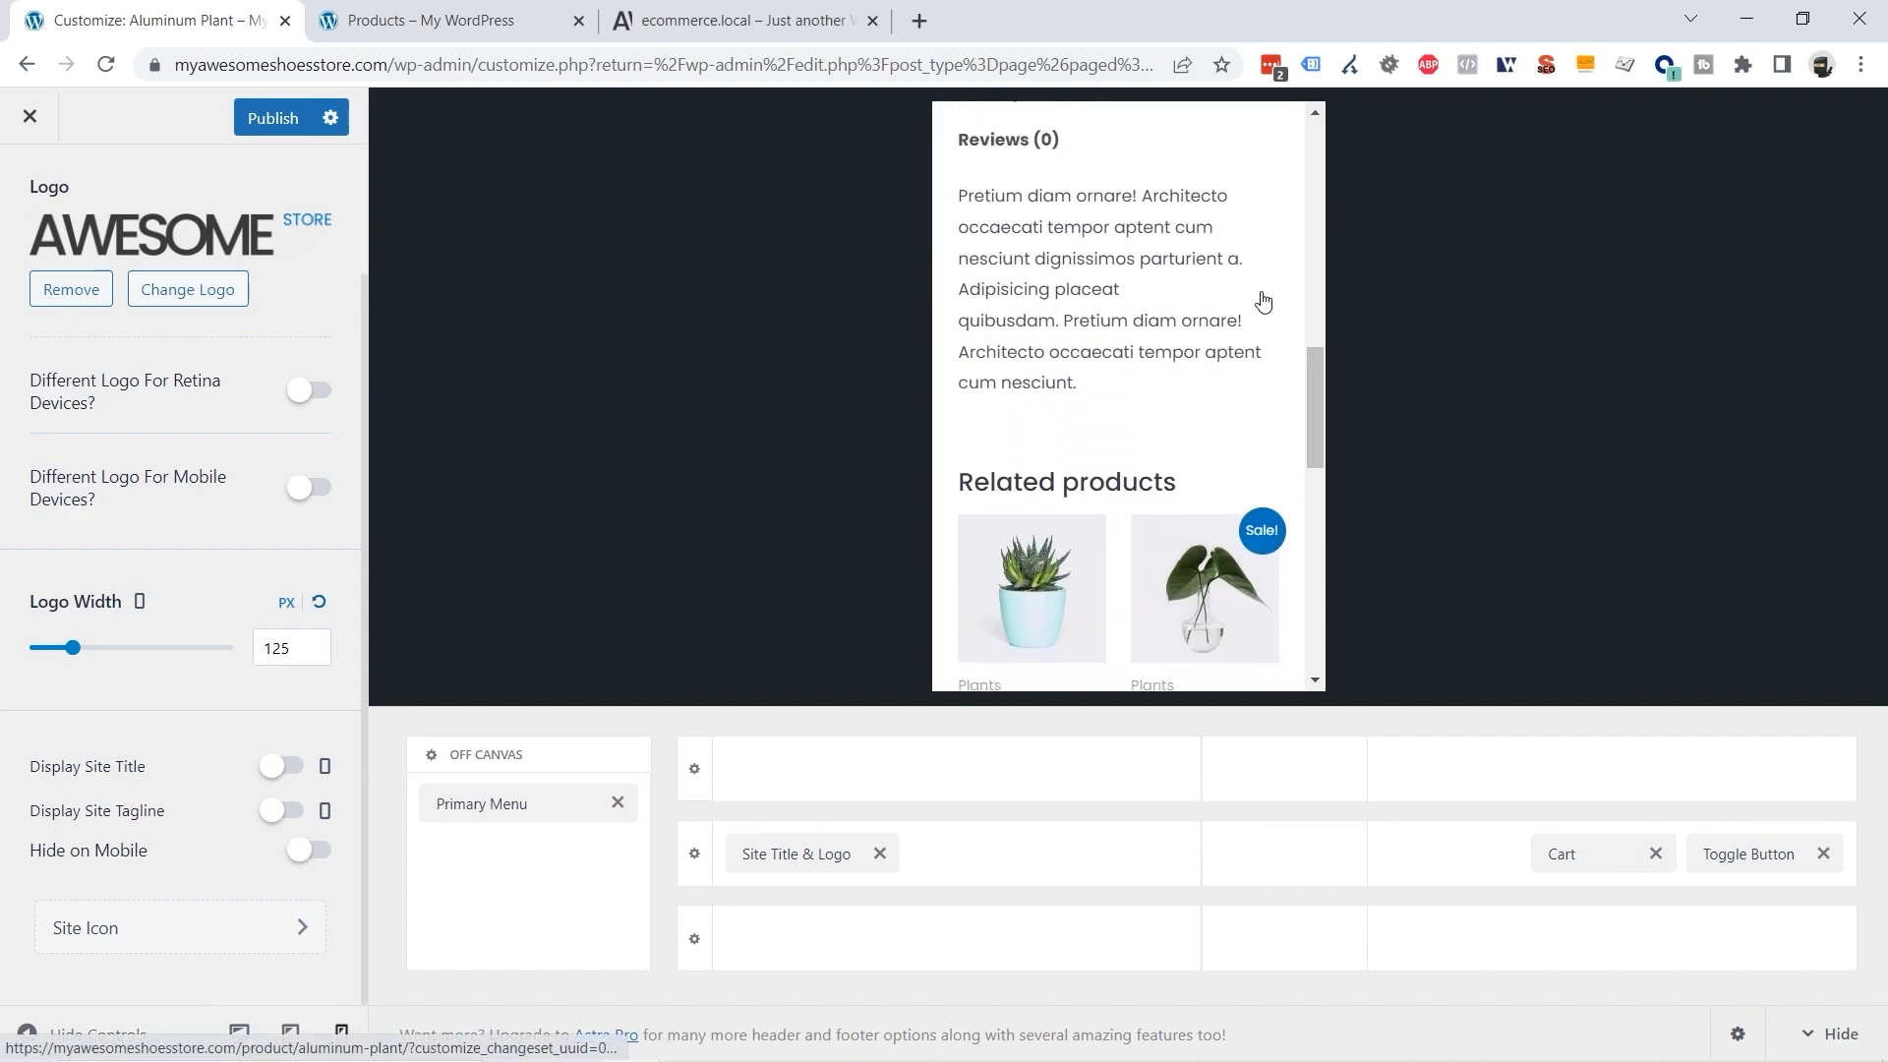
{"action": "scroll", "coordinate": [1262, 295], "scroll_direction": "down", "scroll_amount": 3}
{"action": "scroll", "coordinate": [1258, 286], "scroll_direction": "up", "scroll_amount": 20}
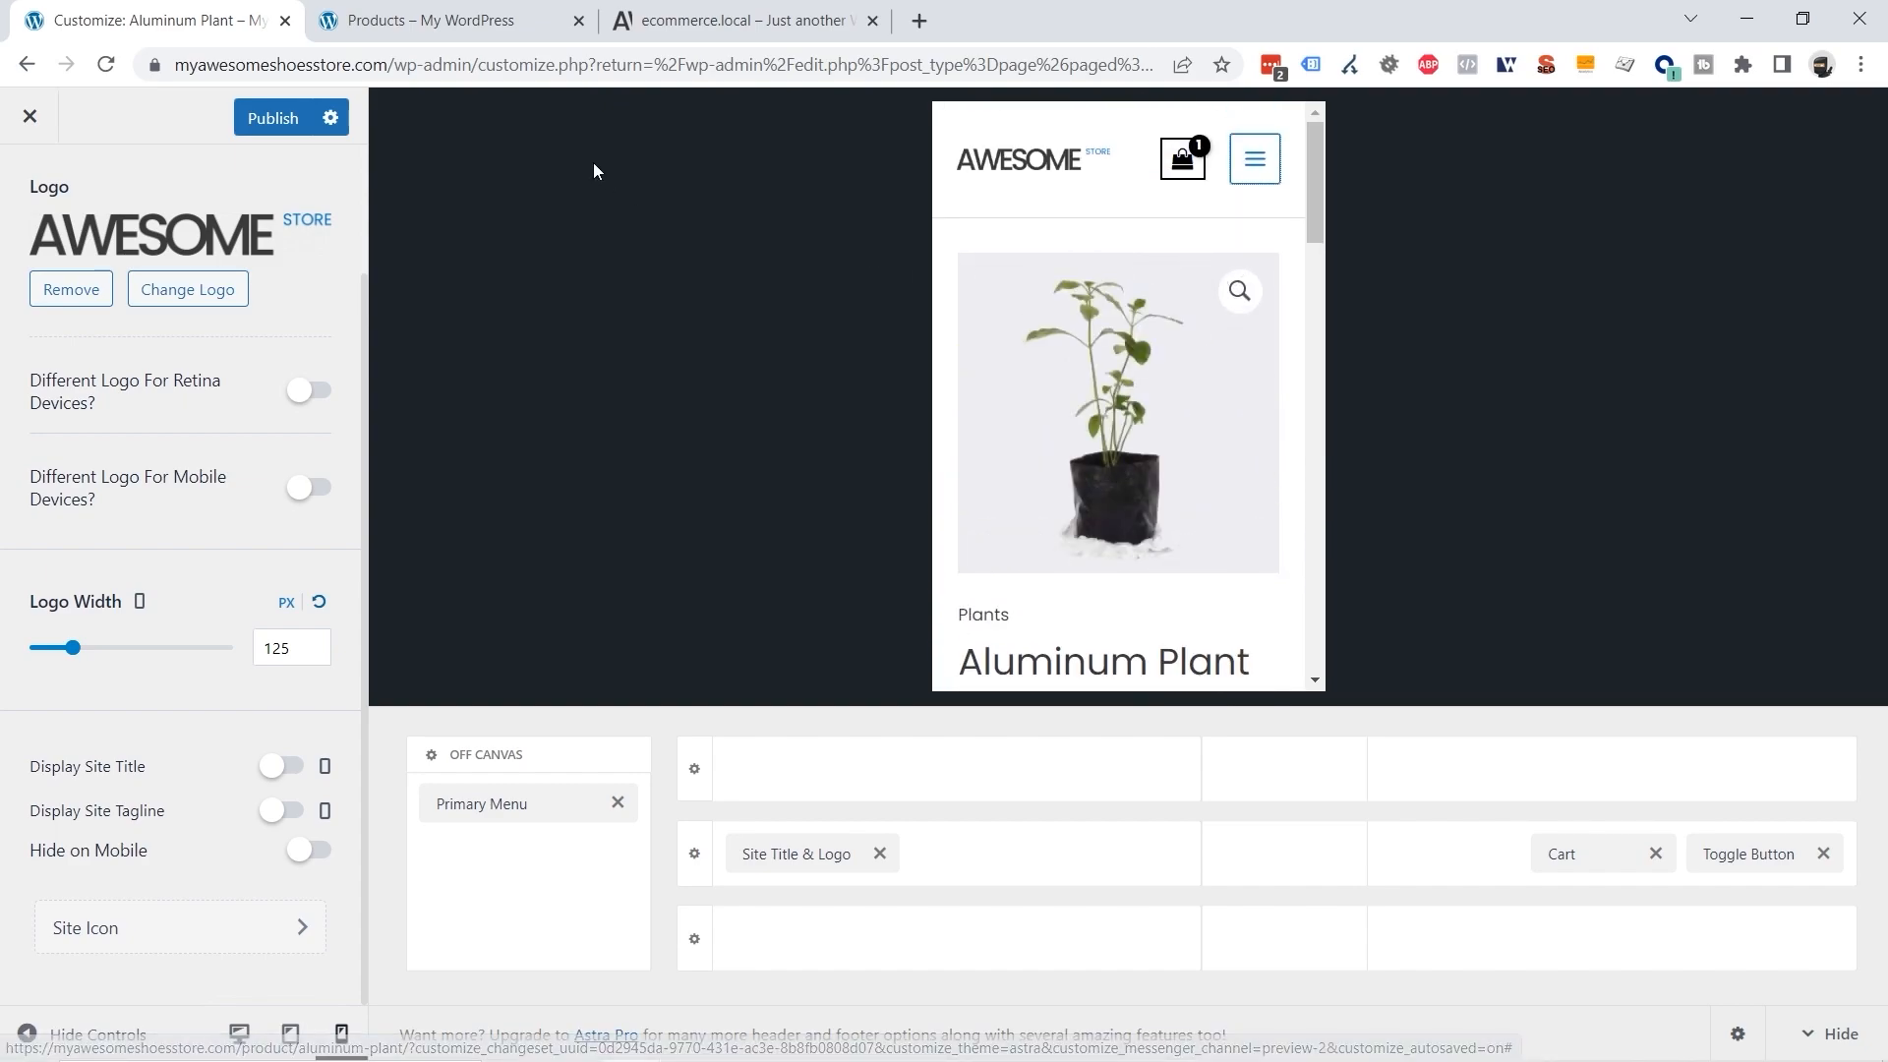
Publish the logo changes and show the Shop page in the desktop preview with the header builder area hidden.
{"action": "left_click", "coordinate": [261, 122]}
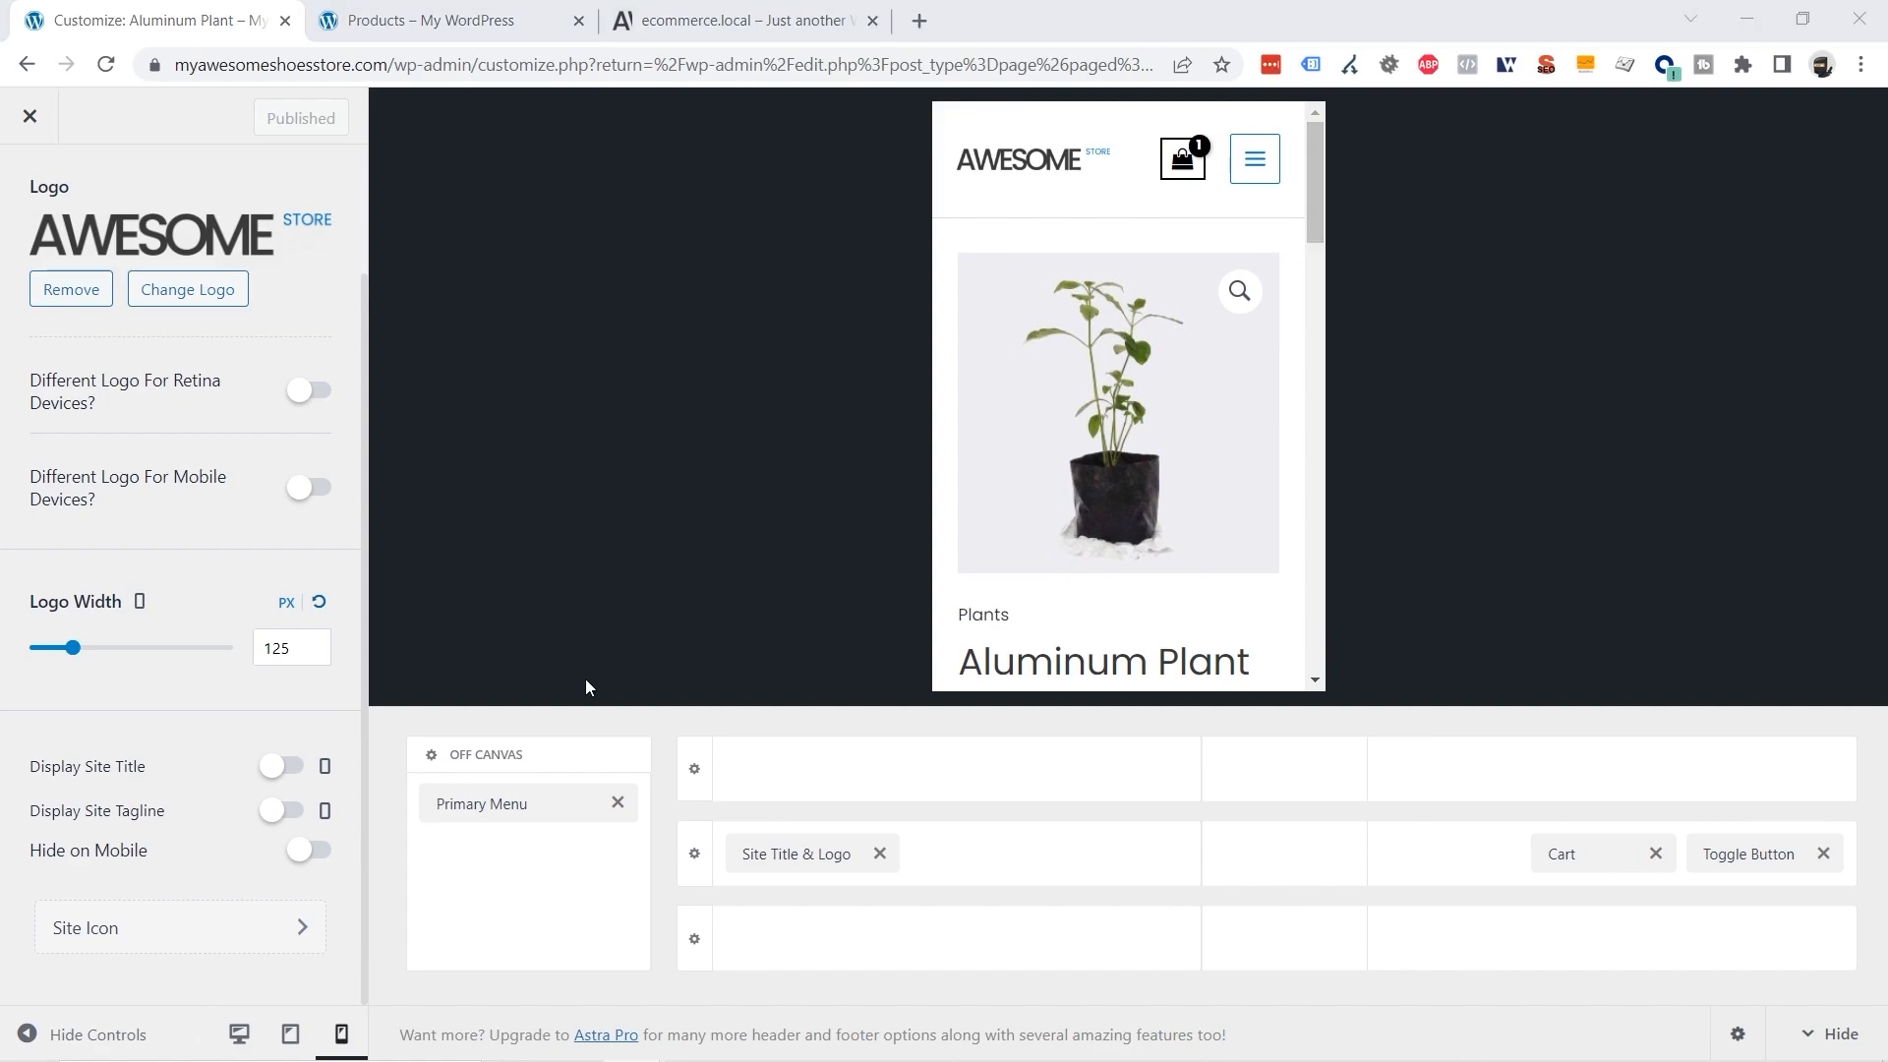
{"action": "left_click", "coordinate": [239, 1033]}
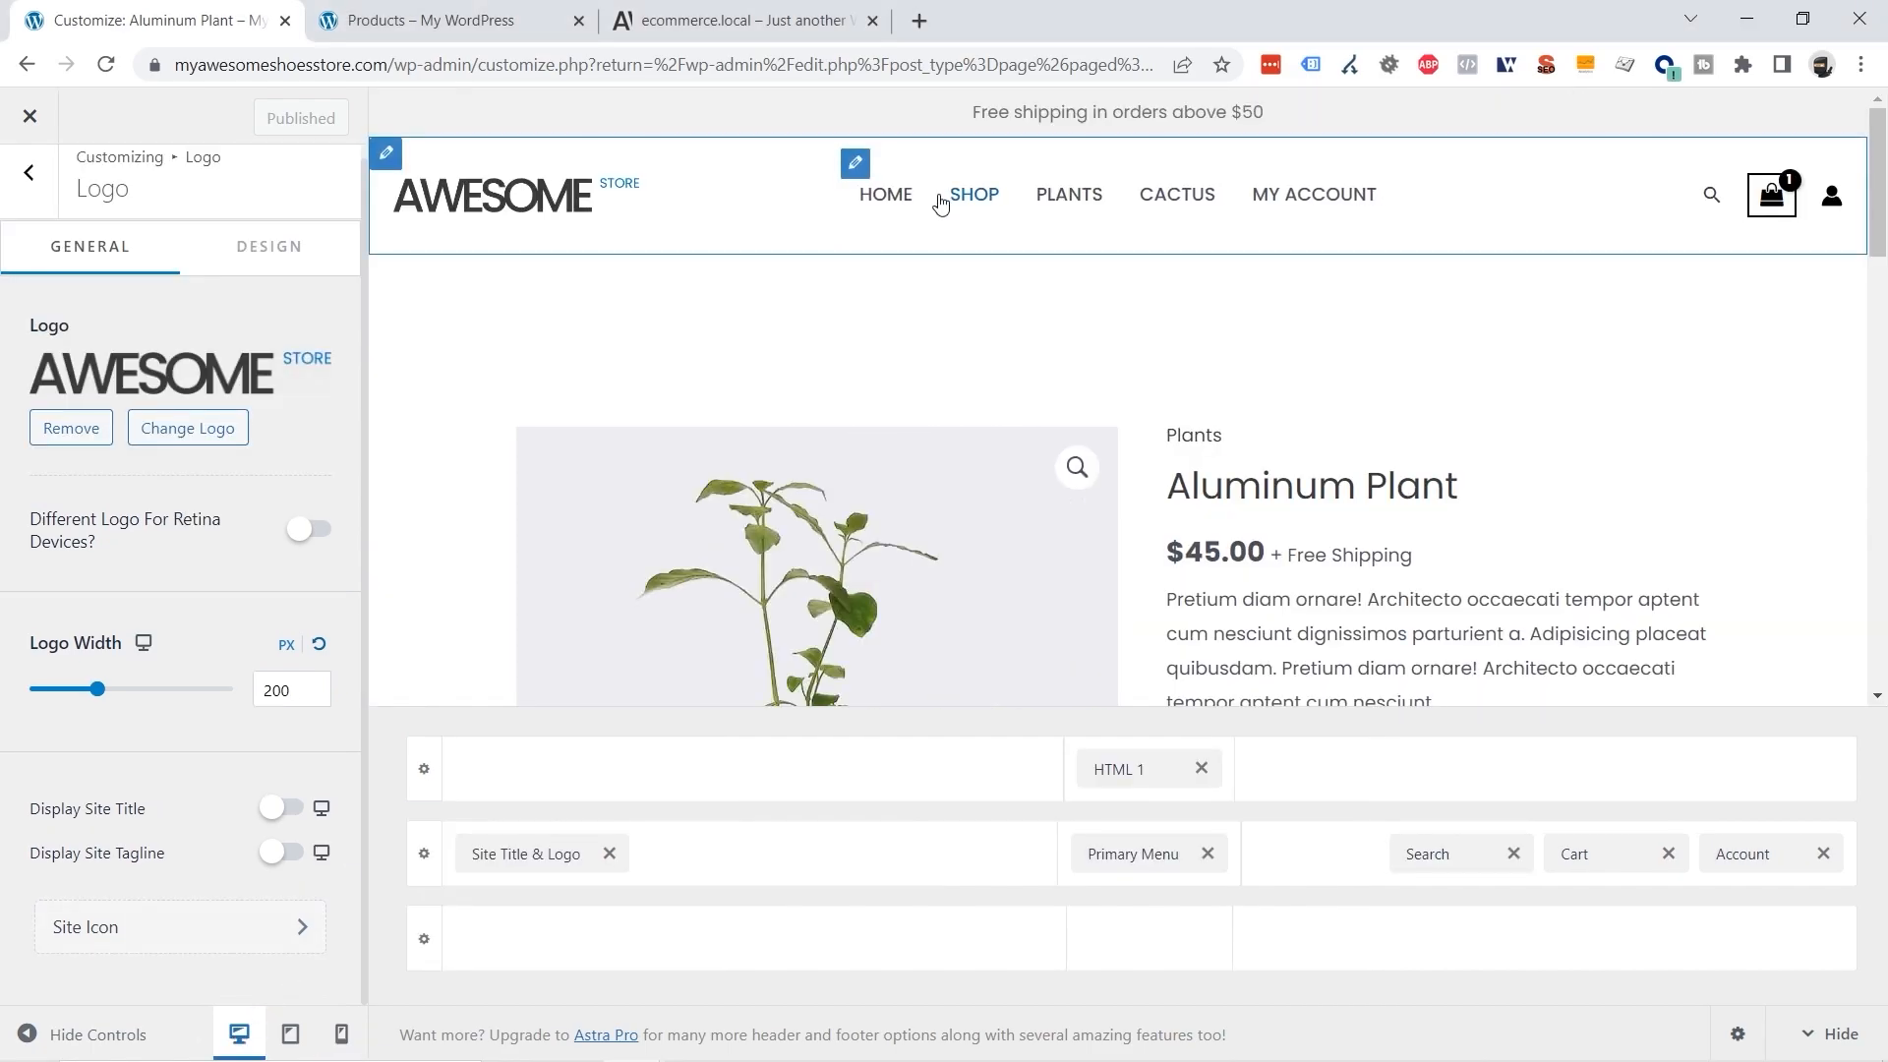
{"action": "left_click", "coordinate": [969, 202]}
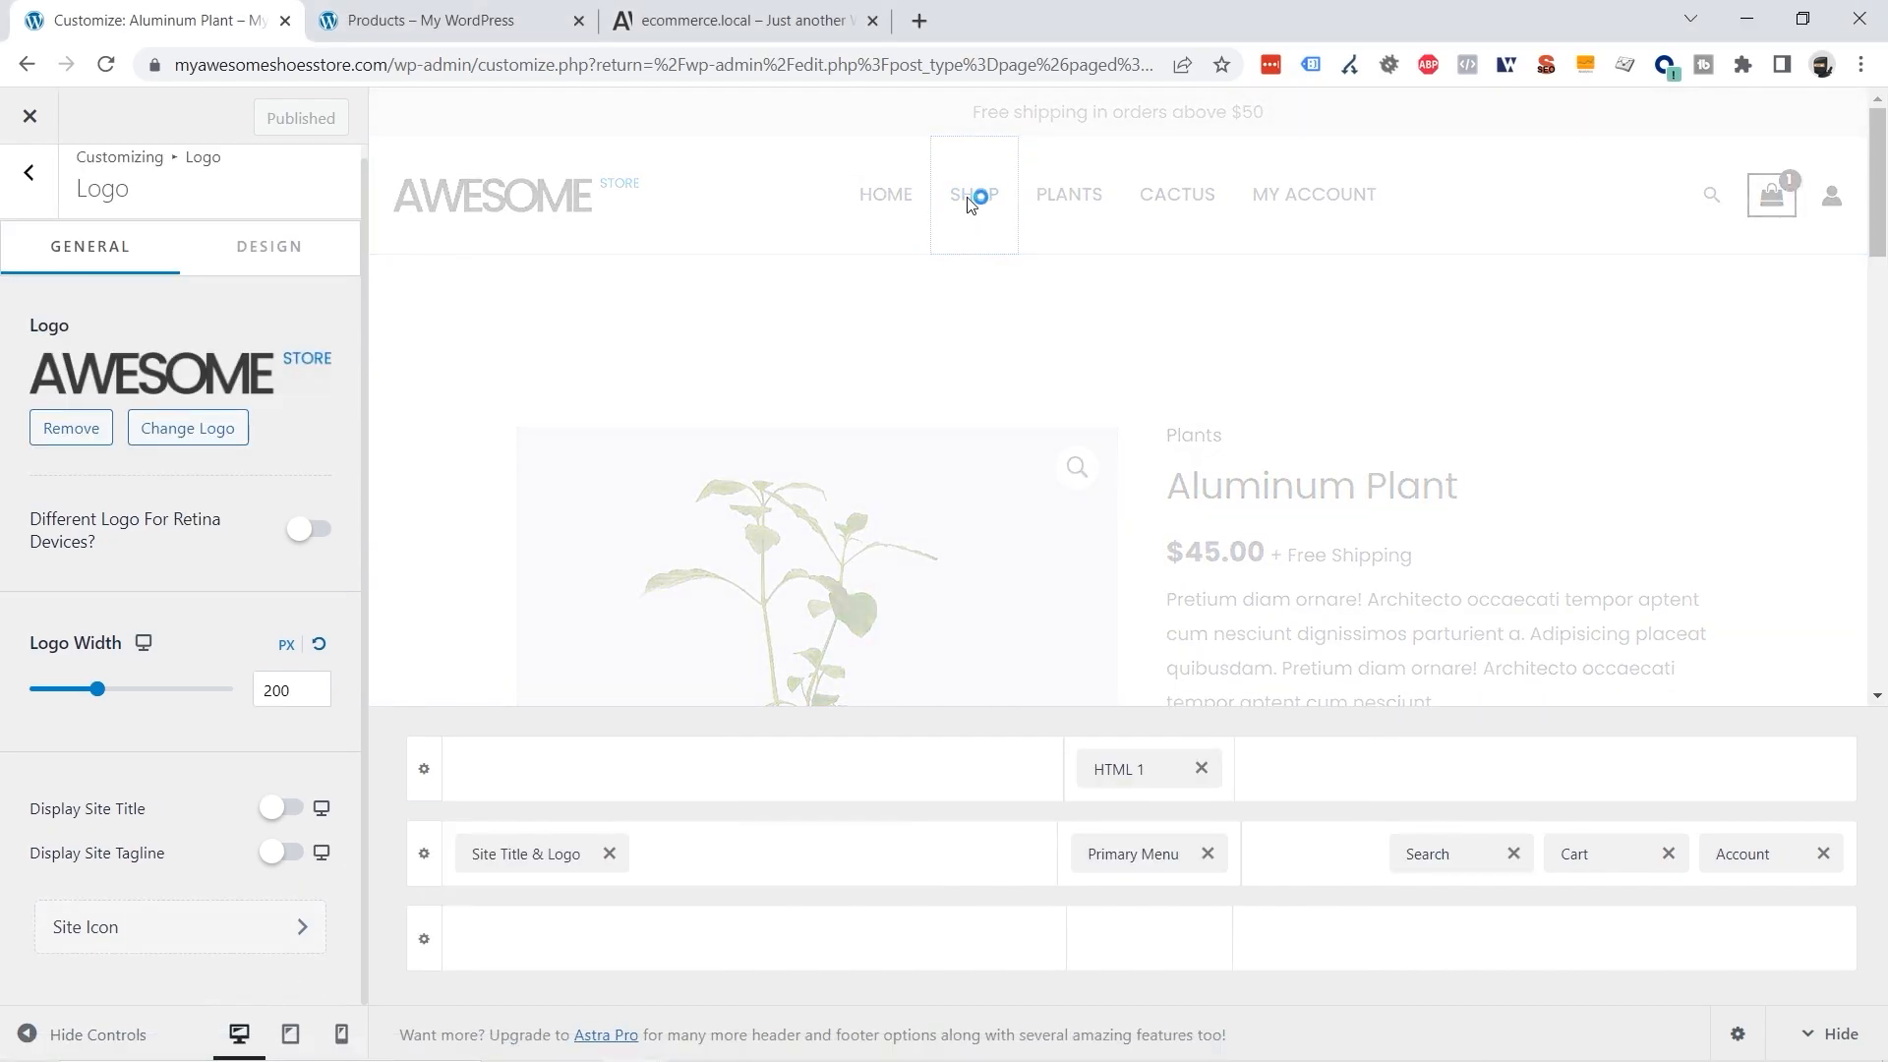
{"action": "left_click", "coordinate": [1844, 1038]}
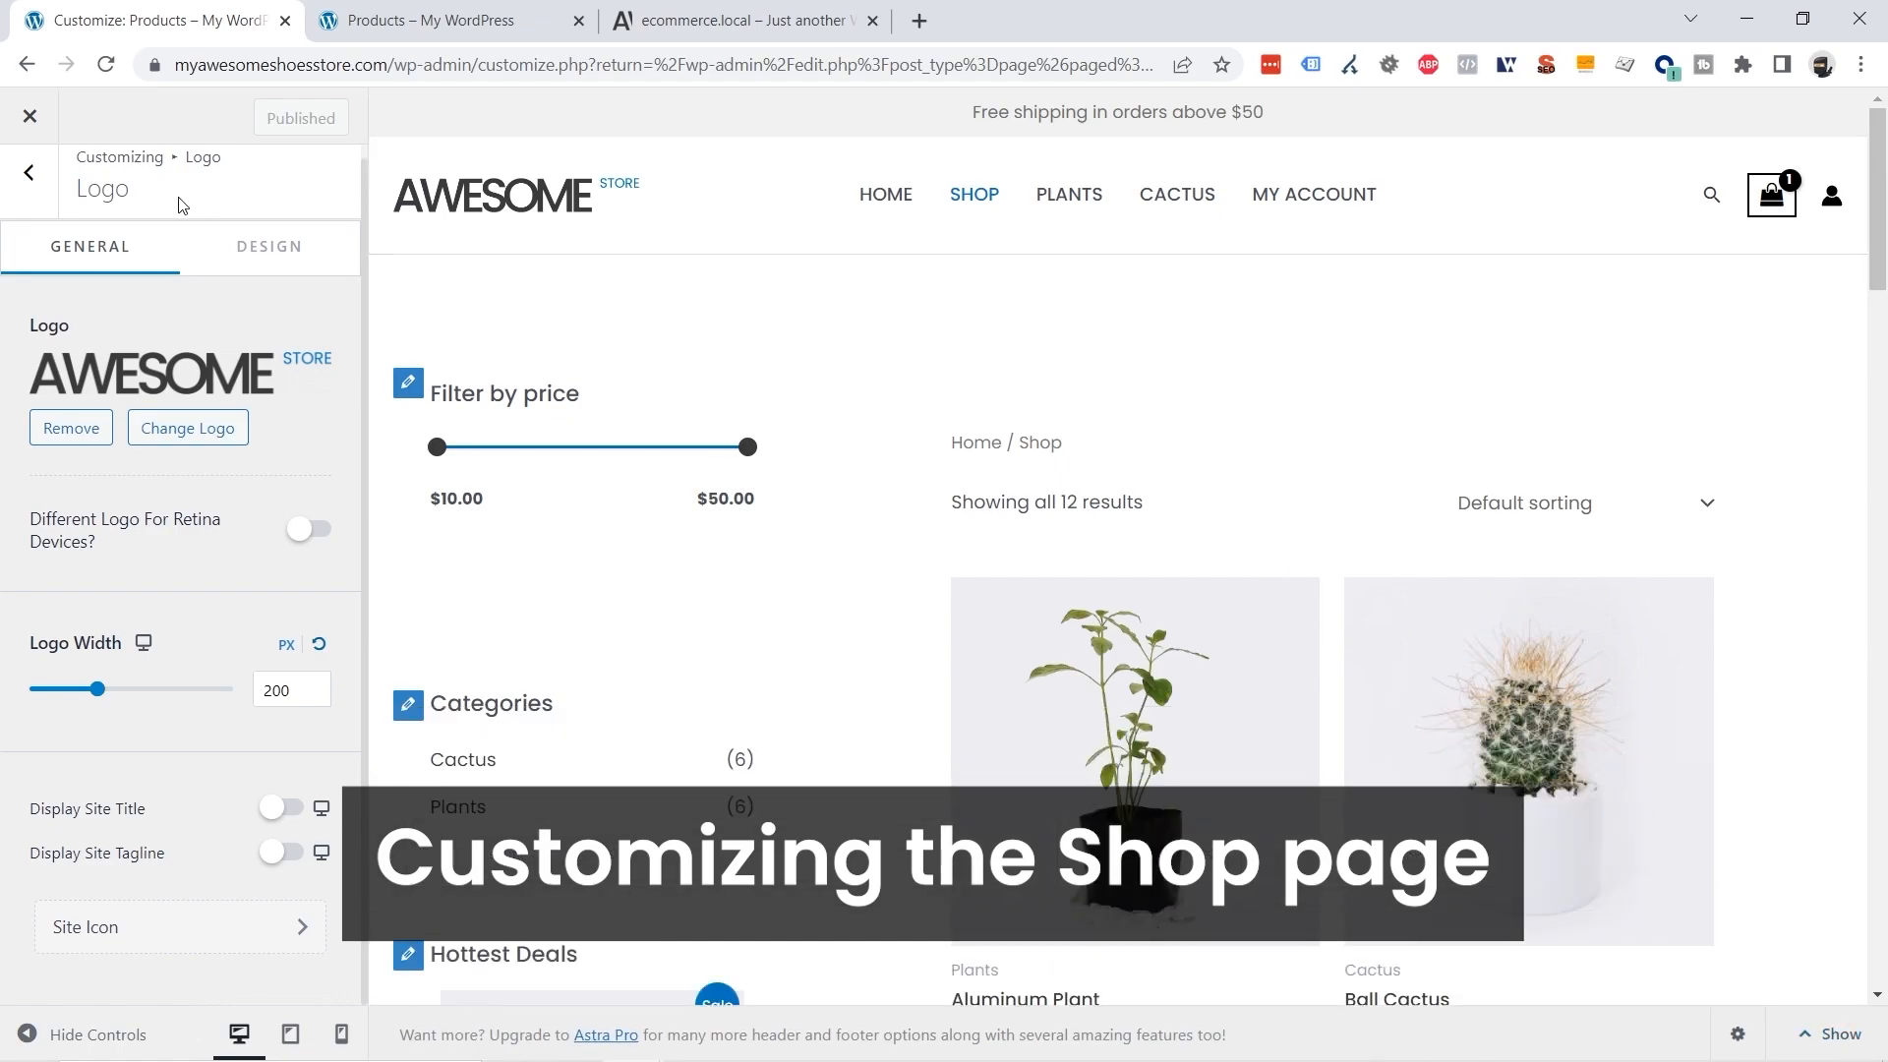
Go to the WooCommerce customization settings and review the General container and sidebar layout options.
{"action": "left_click", "coordinate": [28, 172]}
{"action": "left_click", "coordinate": [29, 189]}
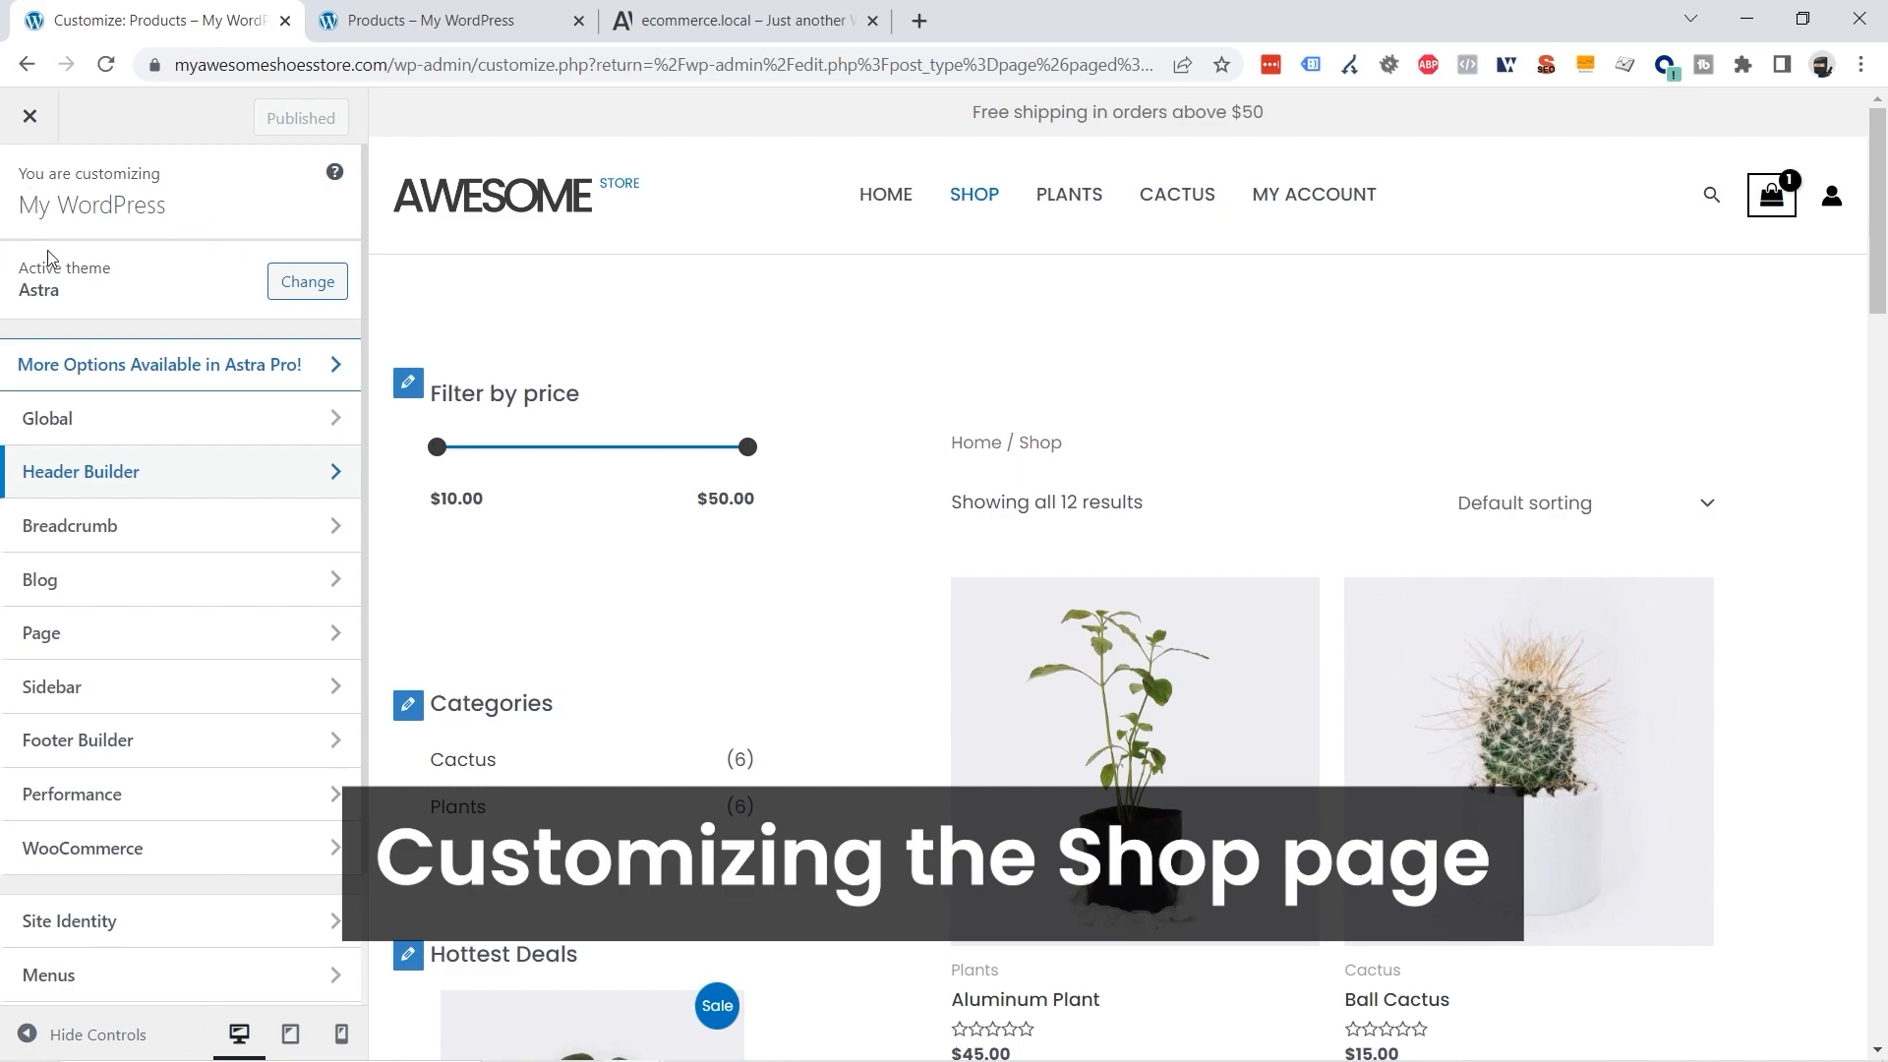
{"action": "scroll", "coordinate": [202, 679], "scroll_direction": "down", "scroll_amount": 2}
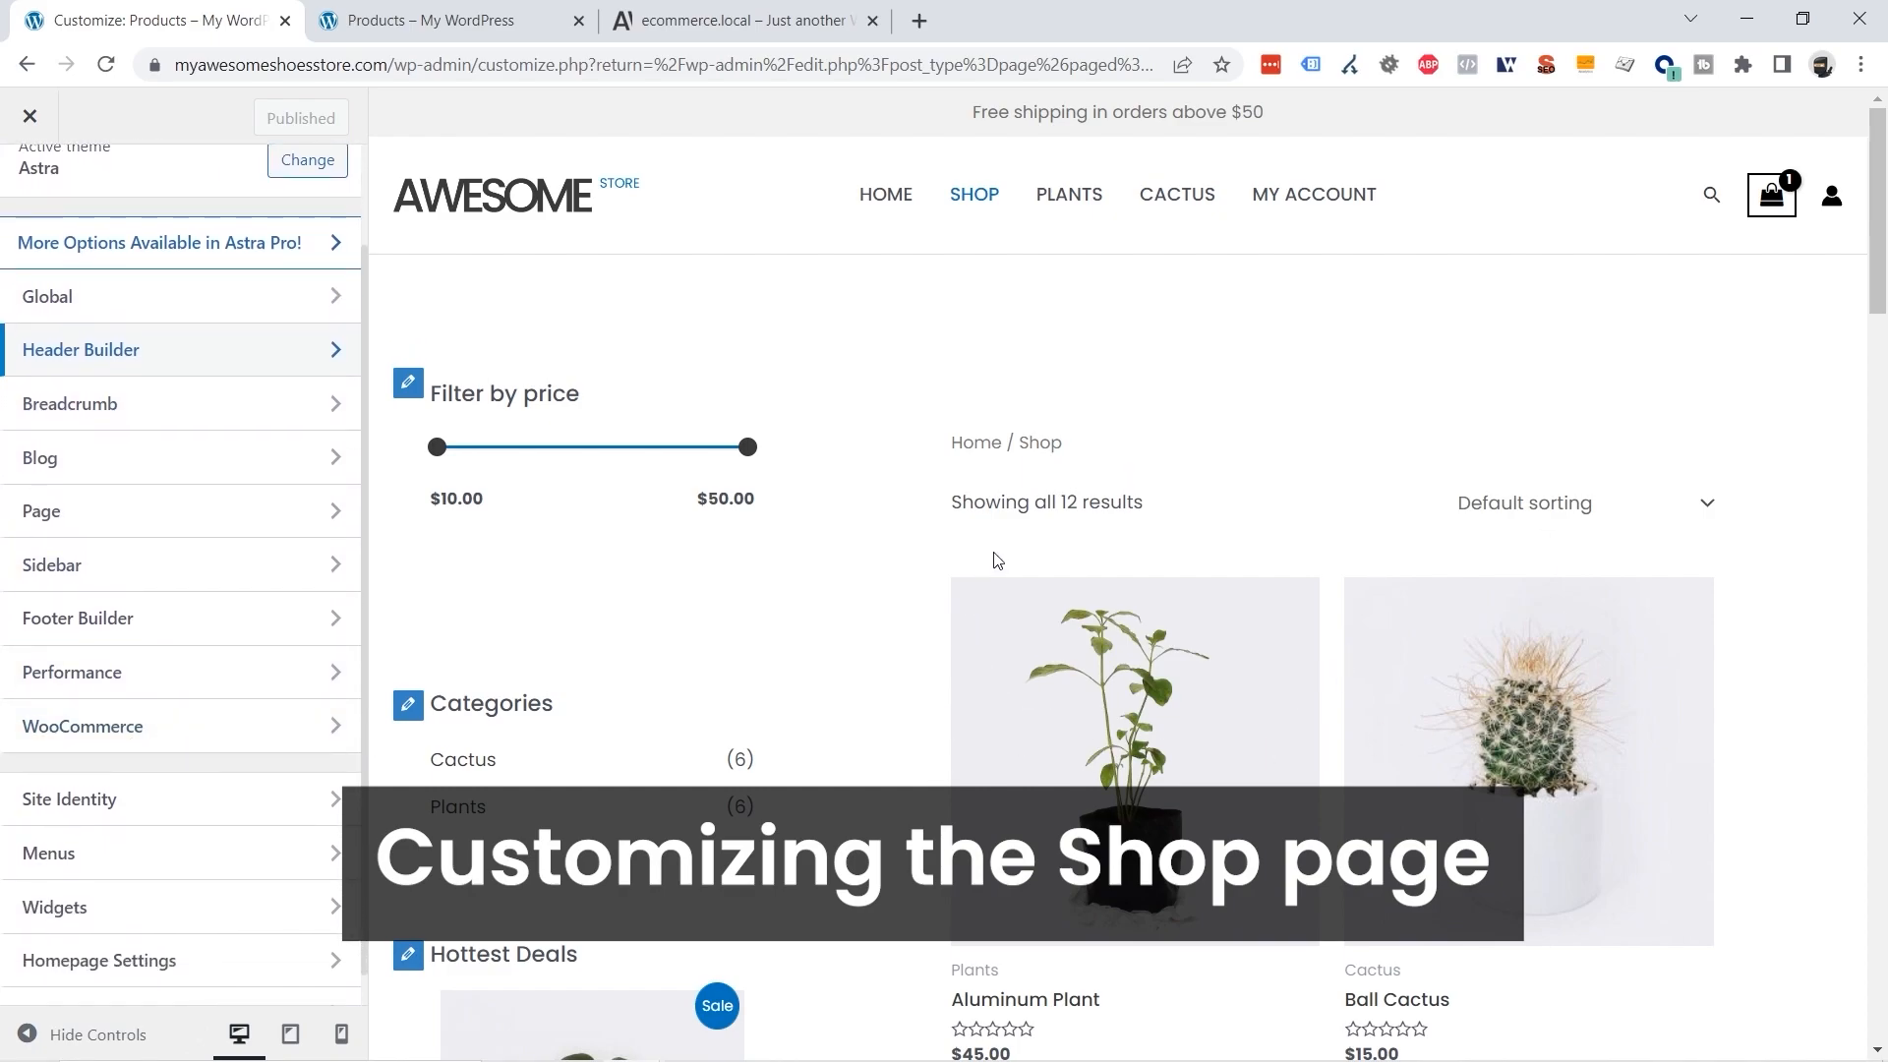
{"action": "left_click", "coordinate": [110, 730]}
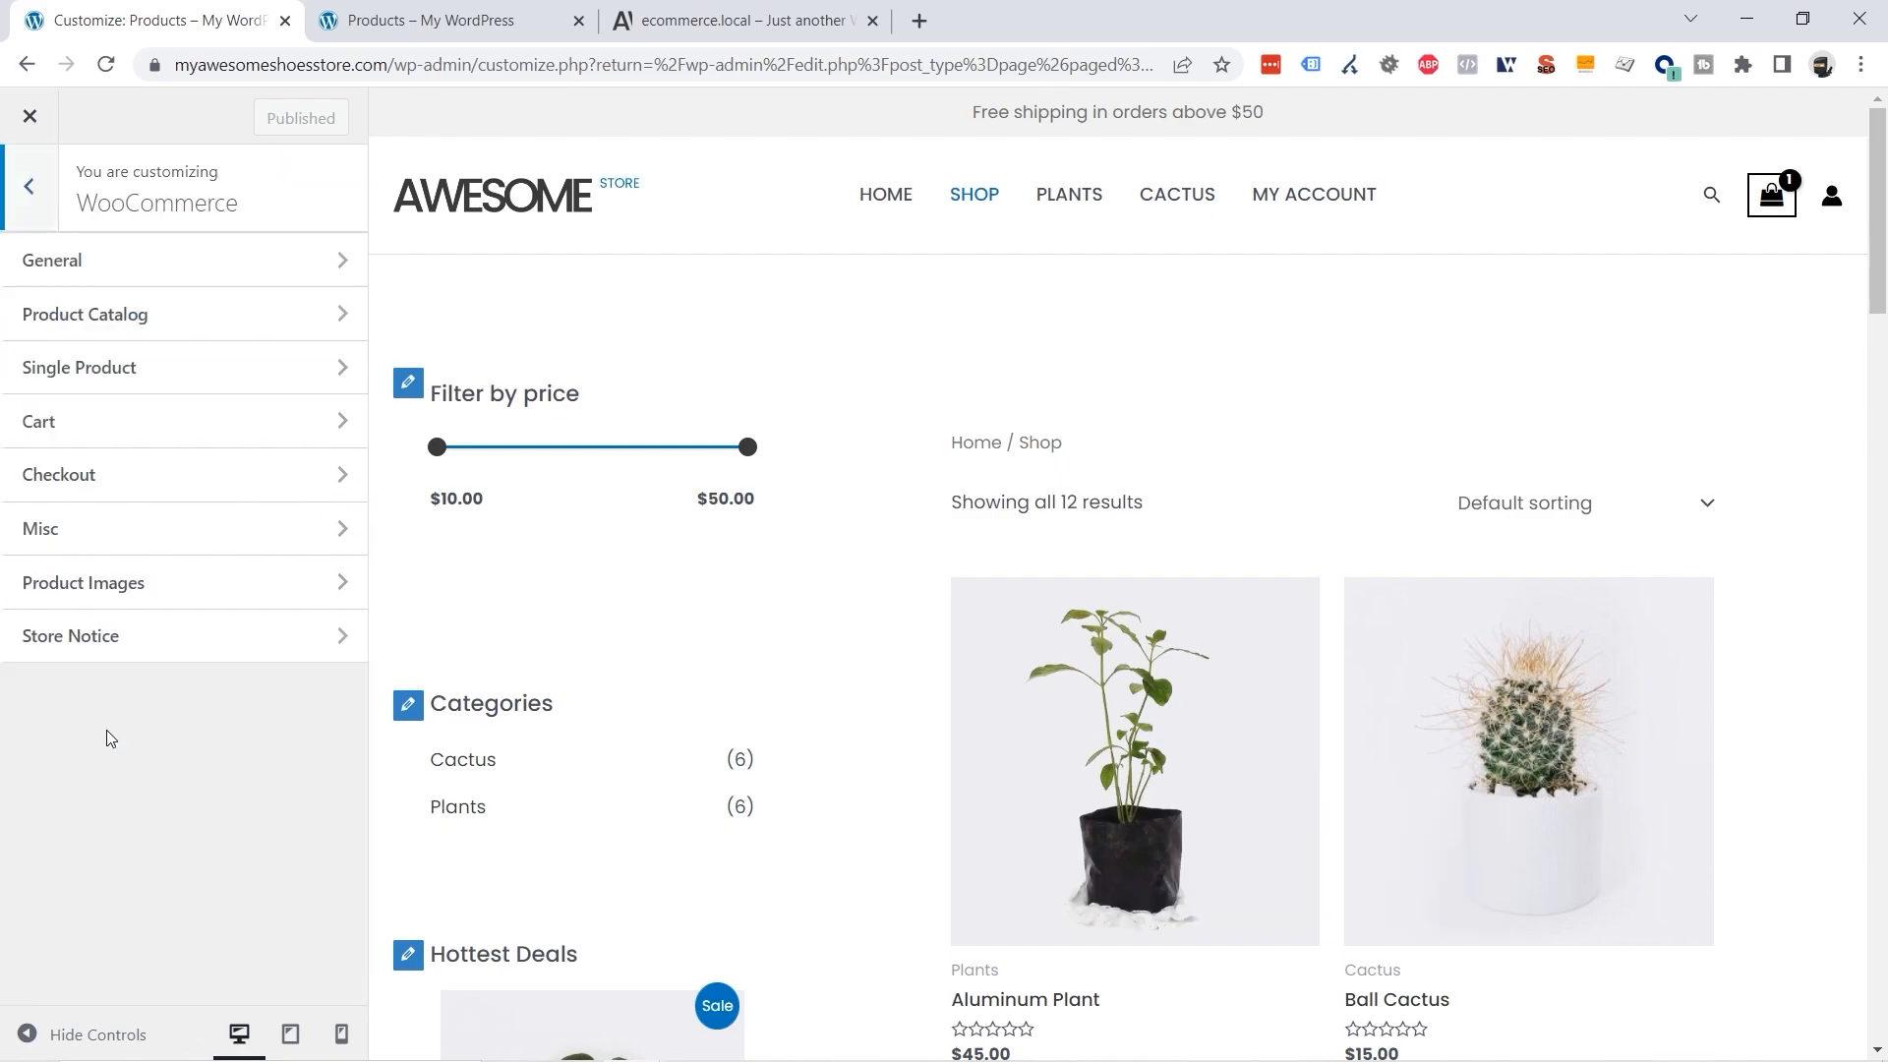
{"action": "left_click", "coordinate": [123, 264]}
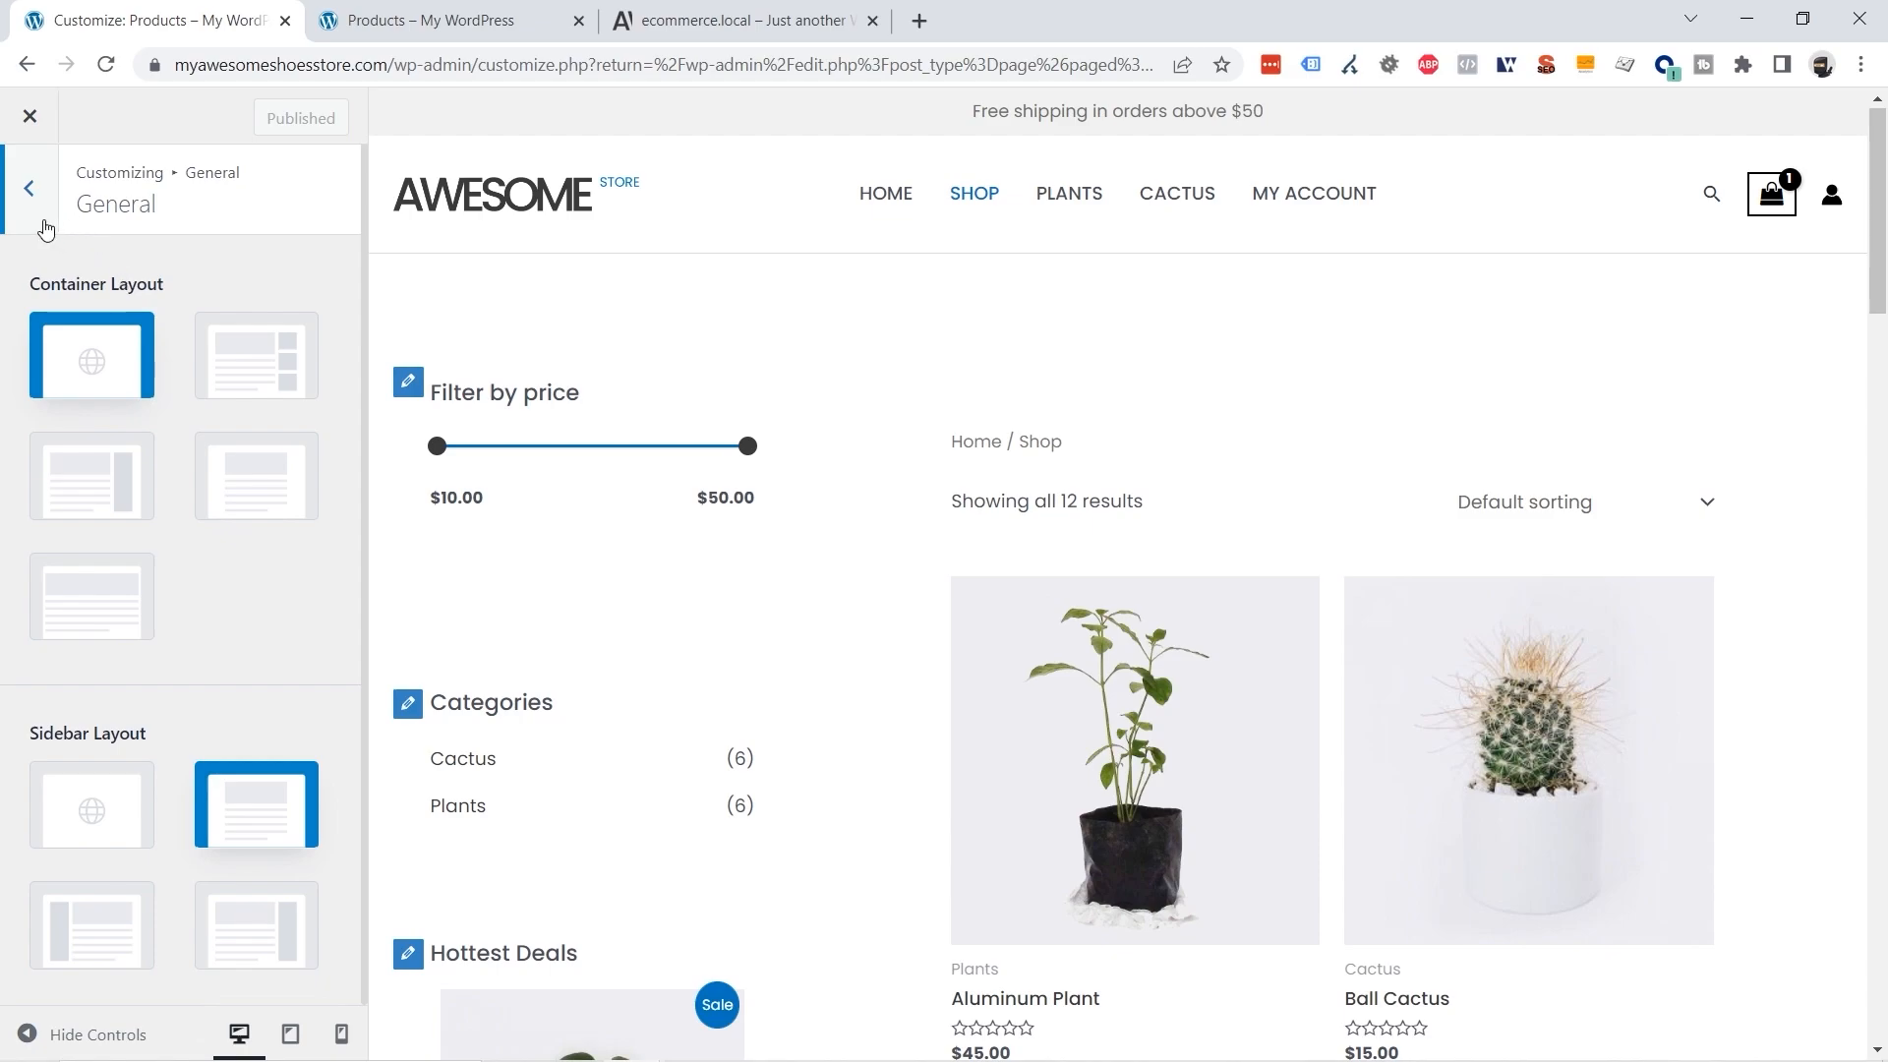
{"action": "left_click", "coordinate": [29, 192]}
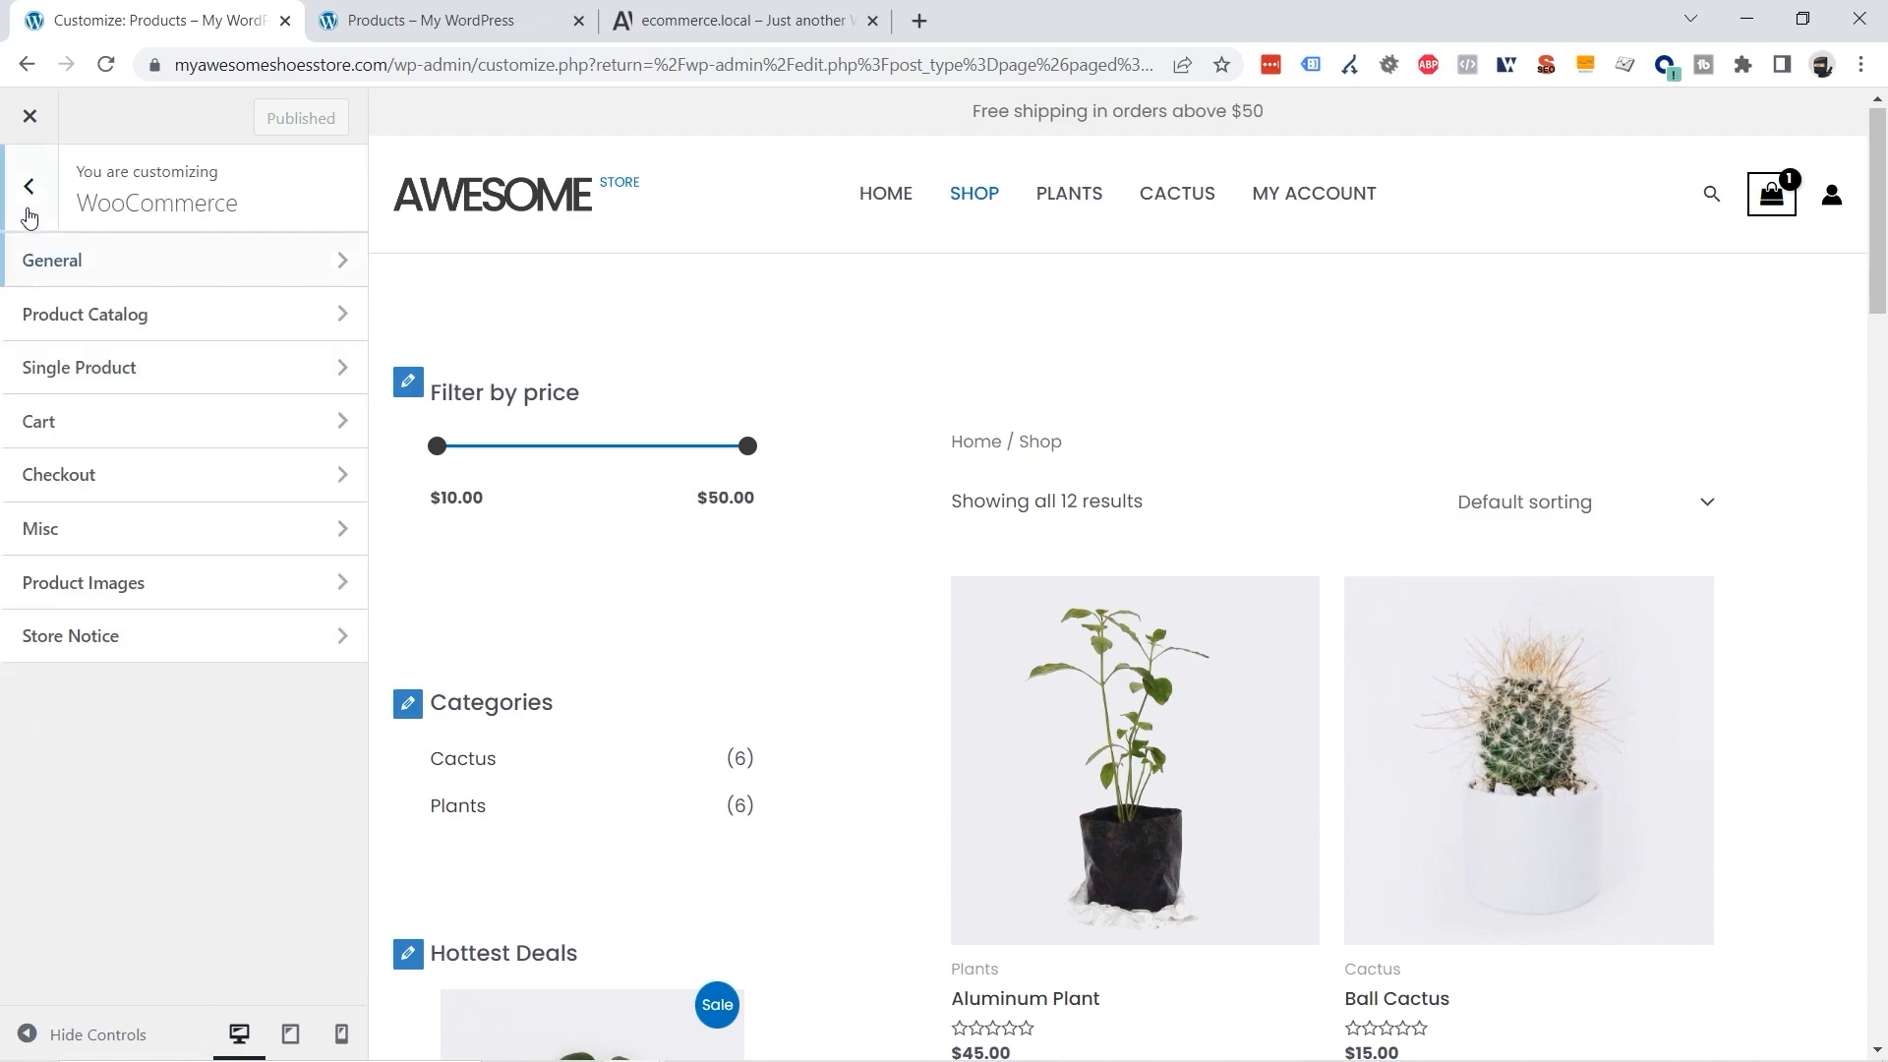
In the WooCommerce Product Catalog settings, change the Shop Card Design to the second design, with two larger cards.
{"action": "left_click", "coordinate": [118, 316]}
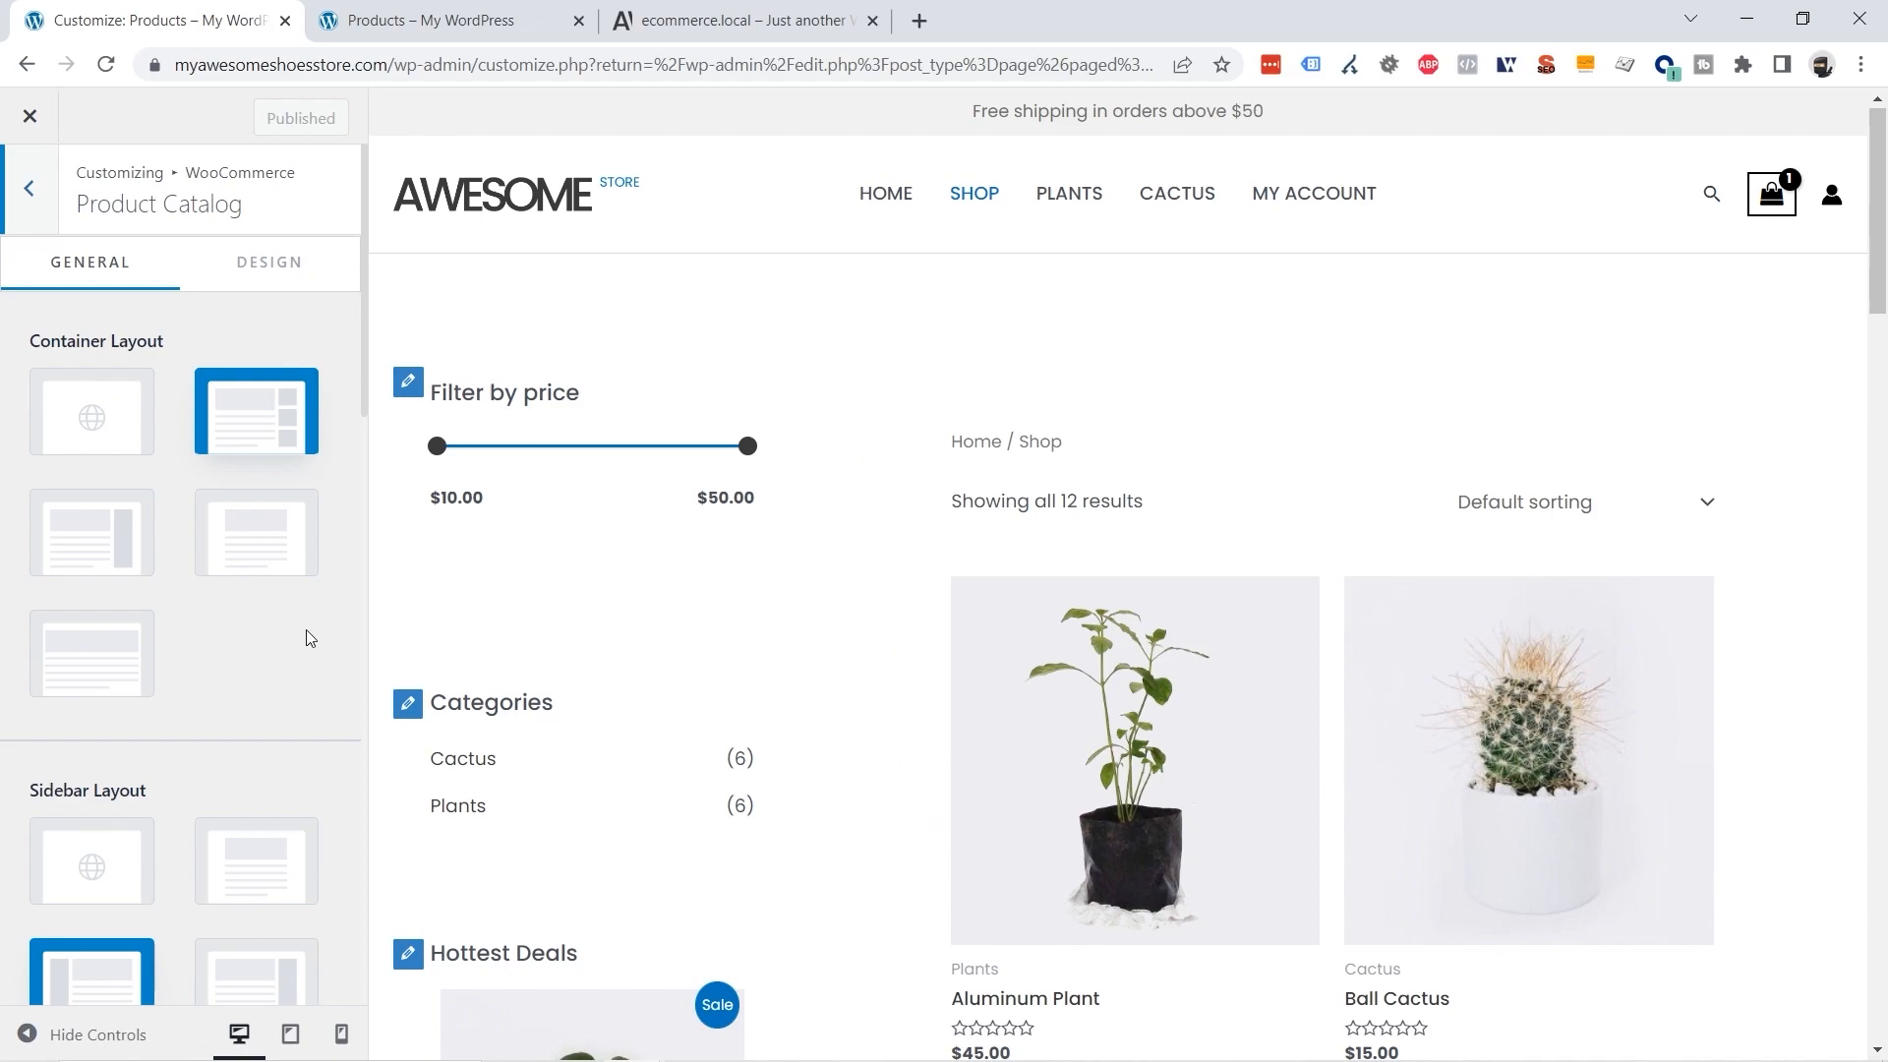
{"action": "scroll", "coordinate": [316, 598], "scroll_direction": "down", "scroll_amount": 6}
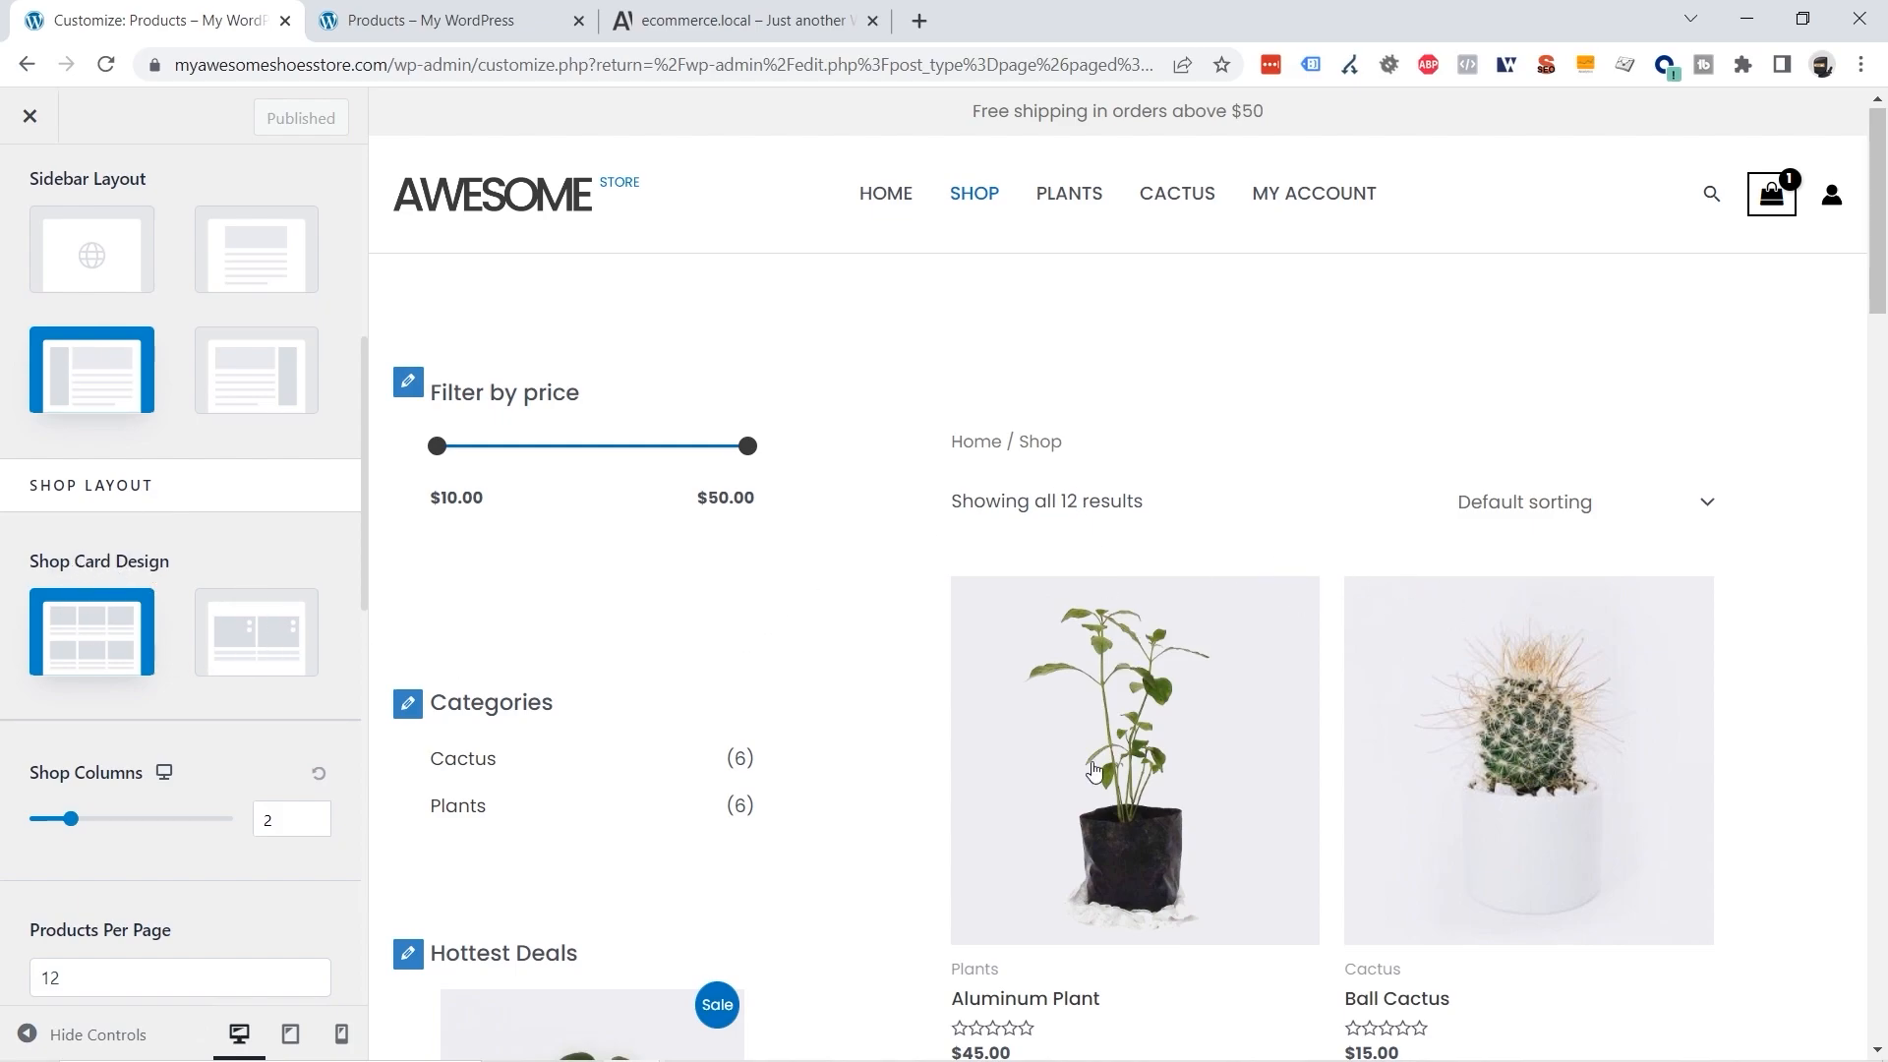
{"action": "left_click", "coordinate": [257, 637]}
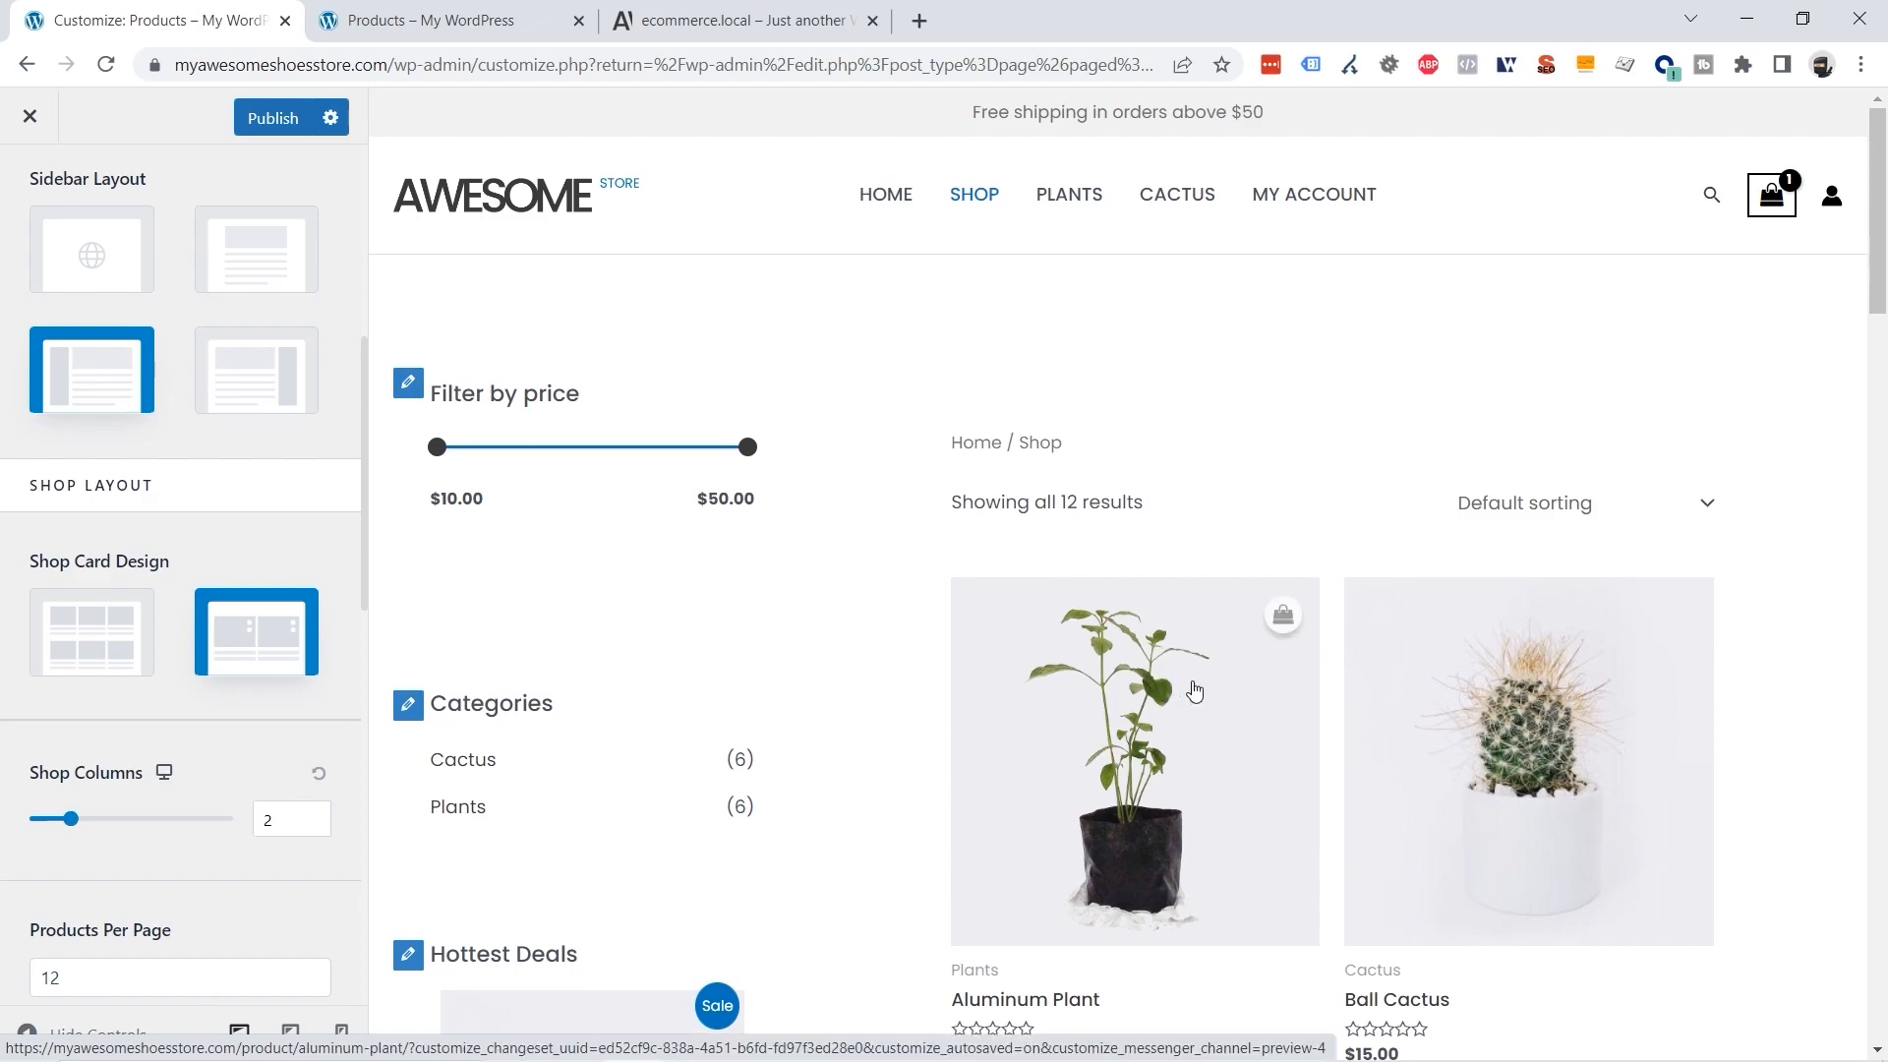
Set the number of Shop Columns for desktop to 3.
{"action": "scroll", "coordinate": [1573, 669], "scroll_direction": "down", "scroll_amount": 1}
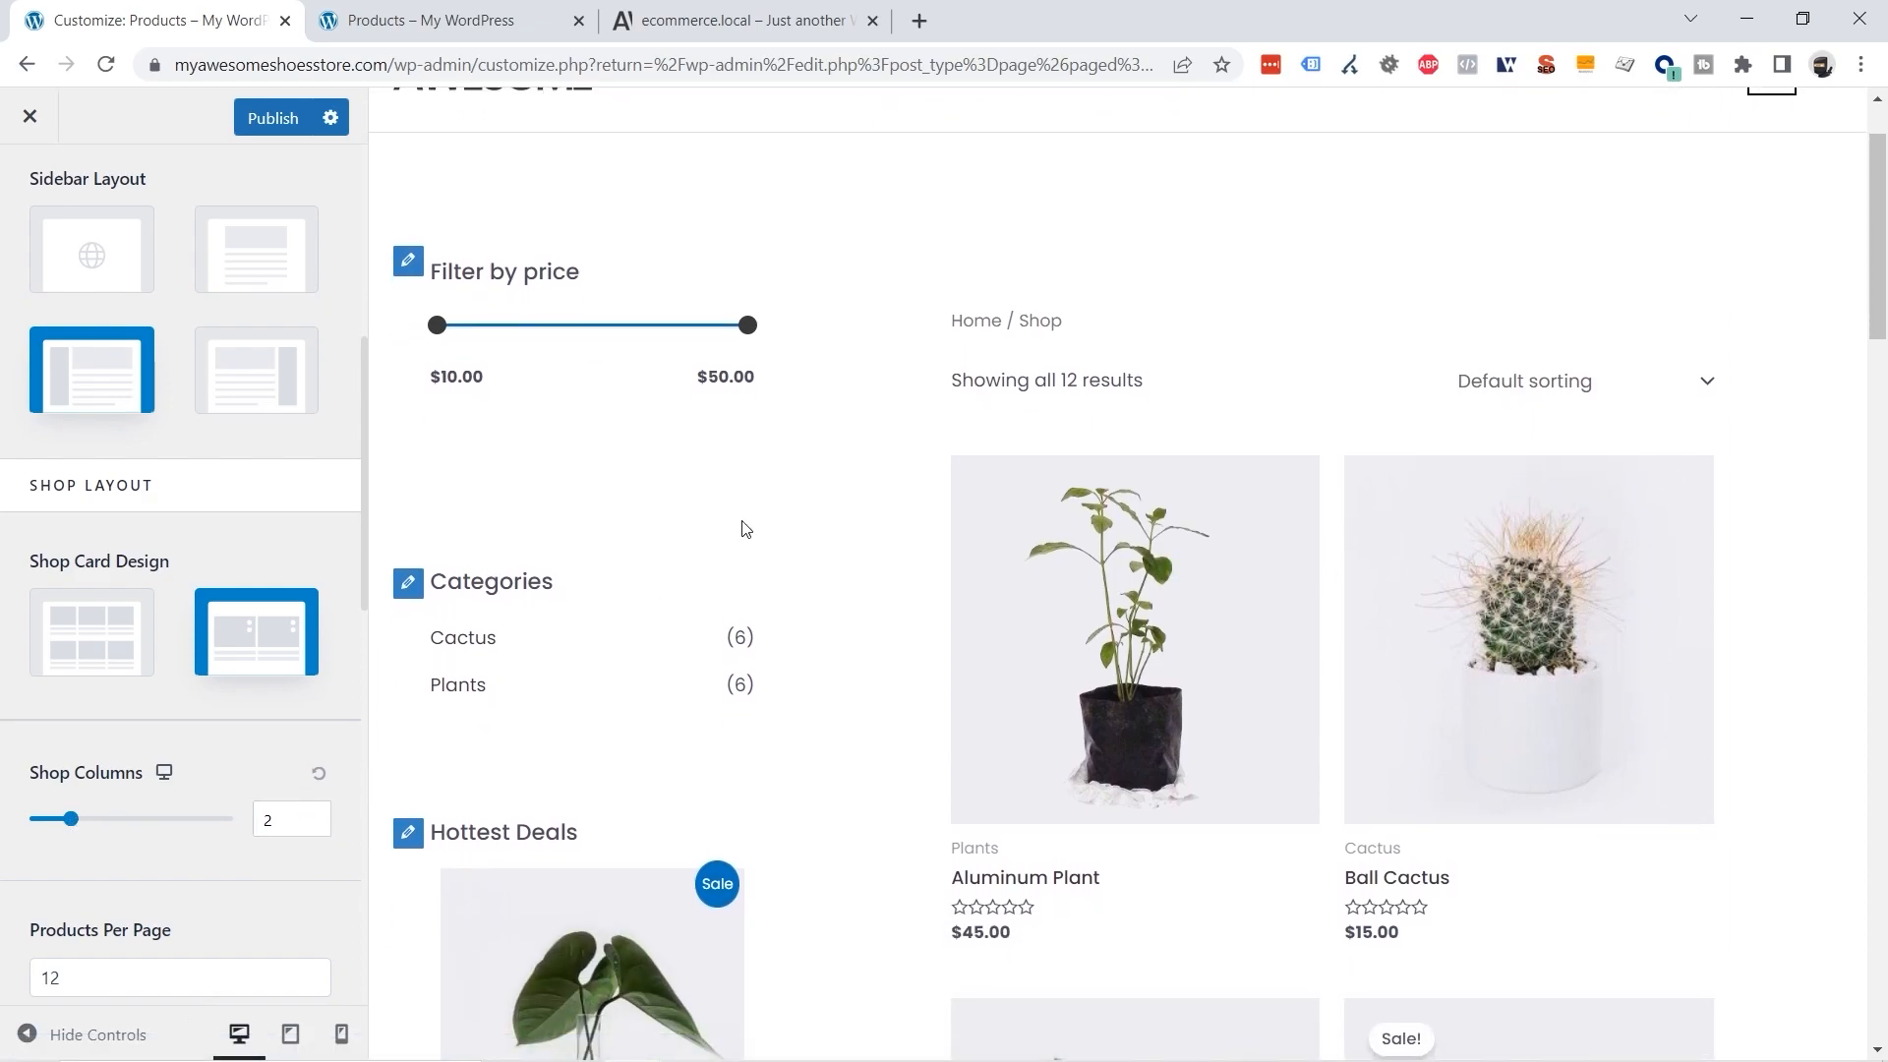
{"action": "left_click", "coordinate": [73, 824]}
{"action": "left_click_drag", "start_coordinate": [93, 828], "coordinate": [105, 826]}
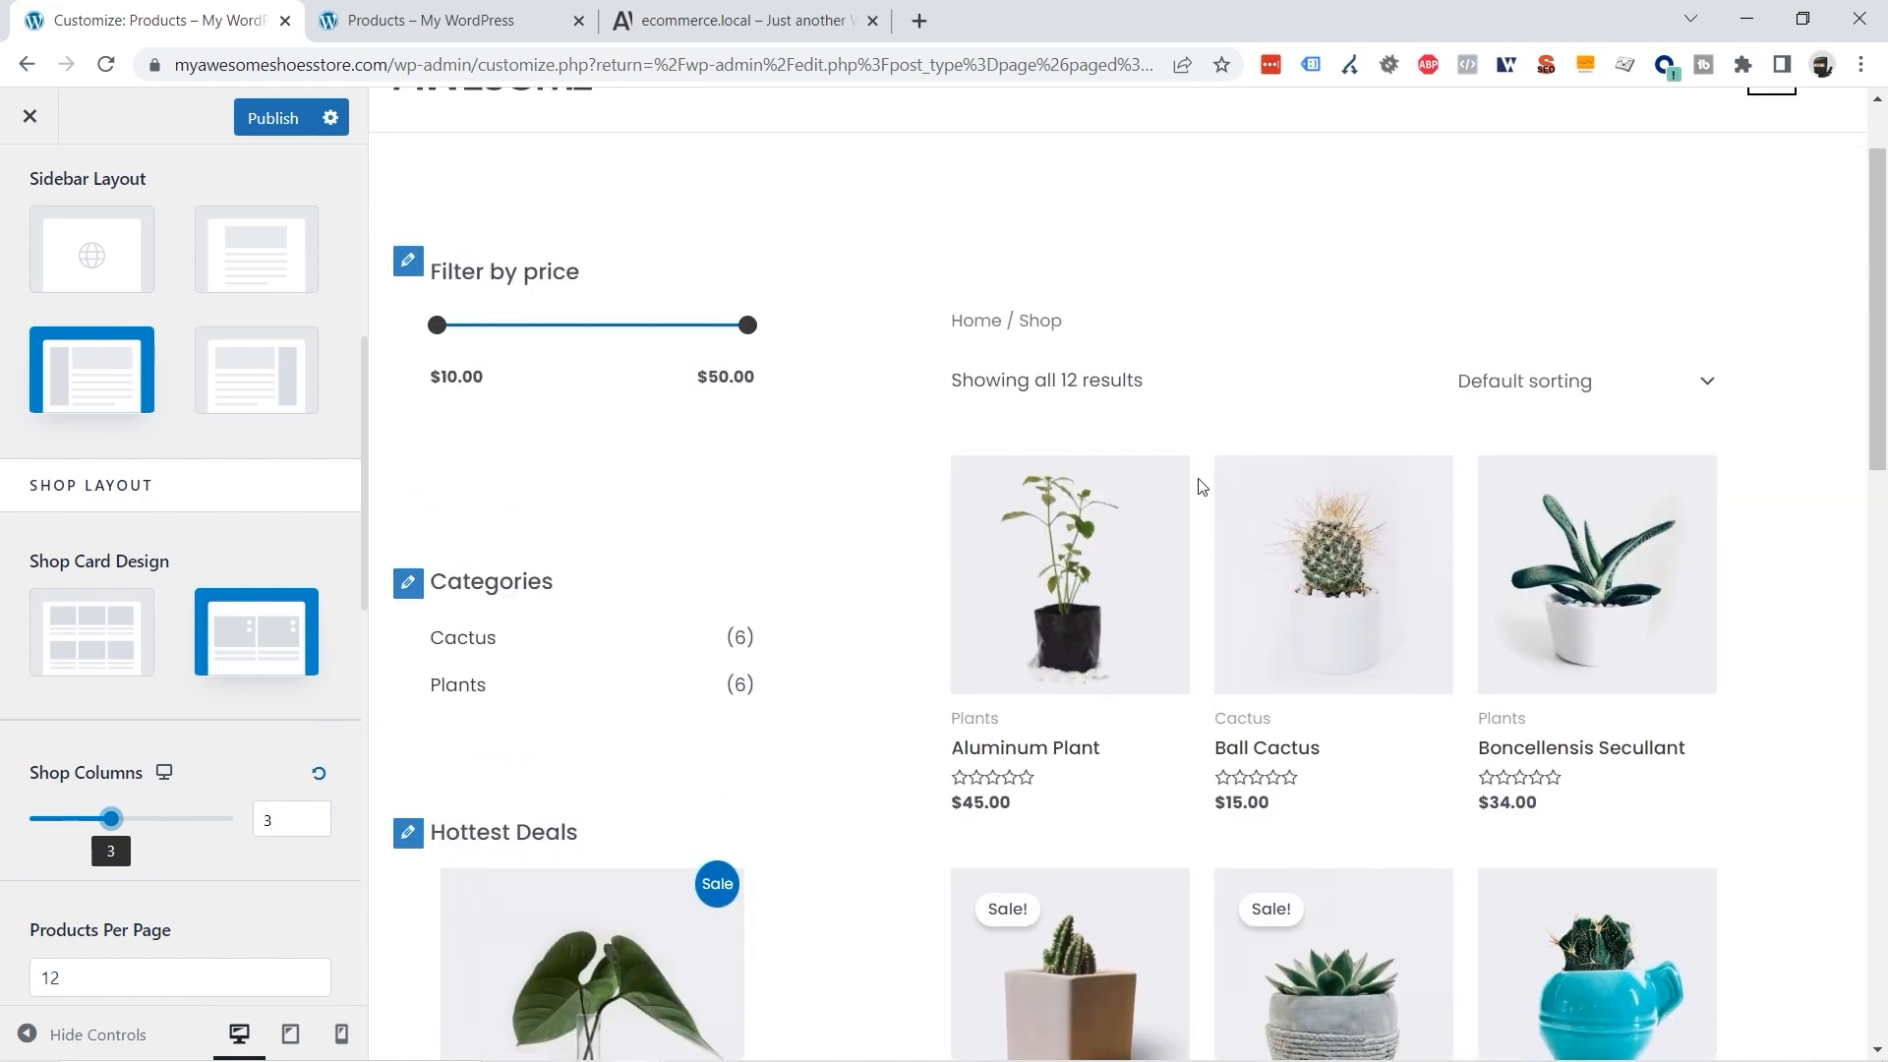
Review the three-column product grid in the Shop preview and set Products Per Page to 16.
{"action": "scroll", "coordinate": [232, 679], "scroll_direction": "down", "scroll_amount": 3}
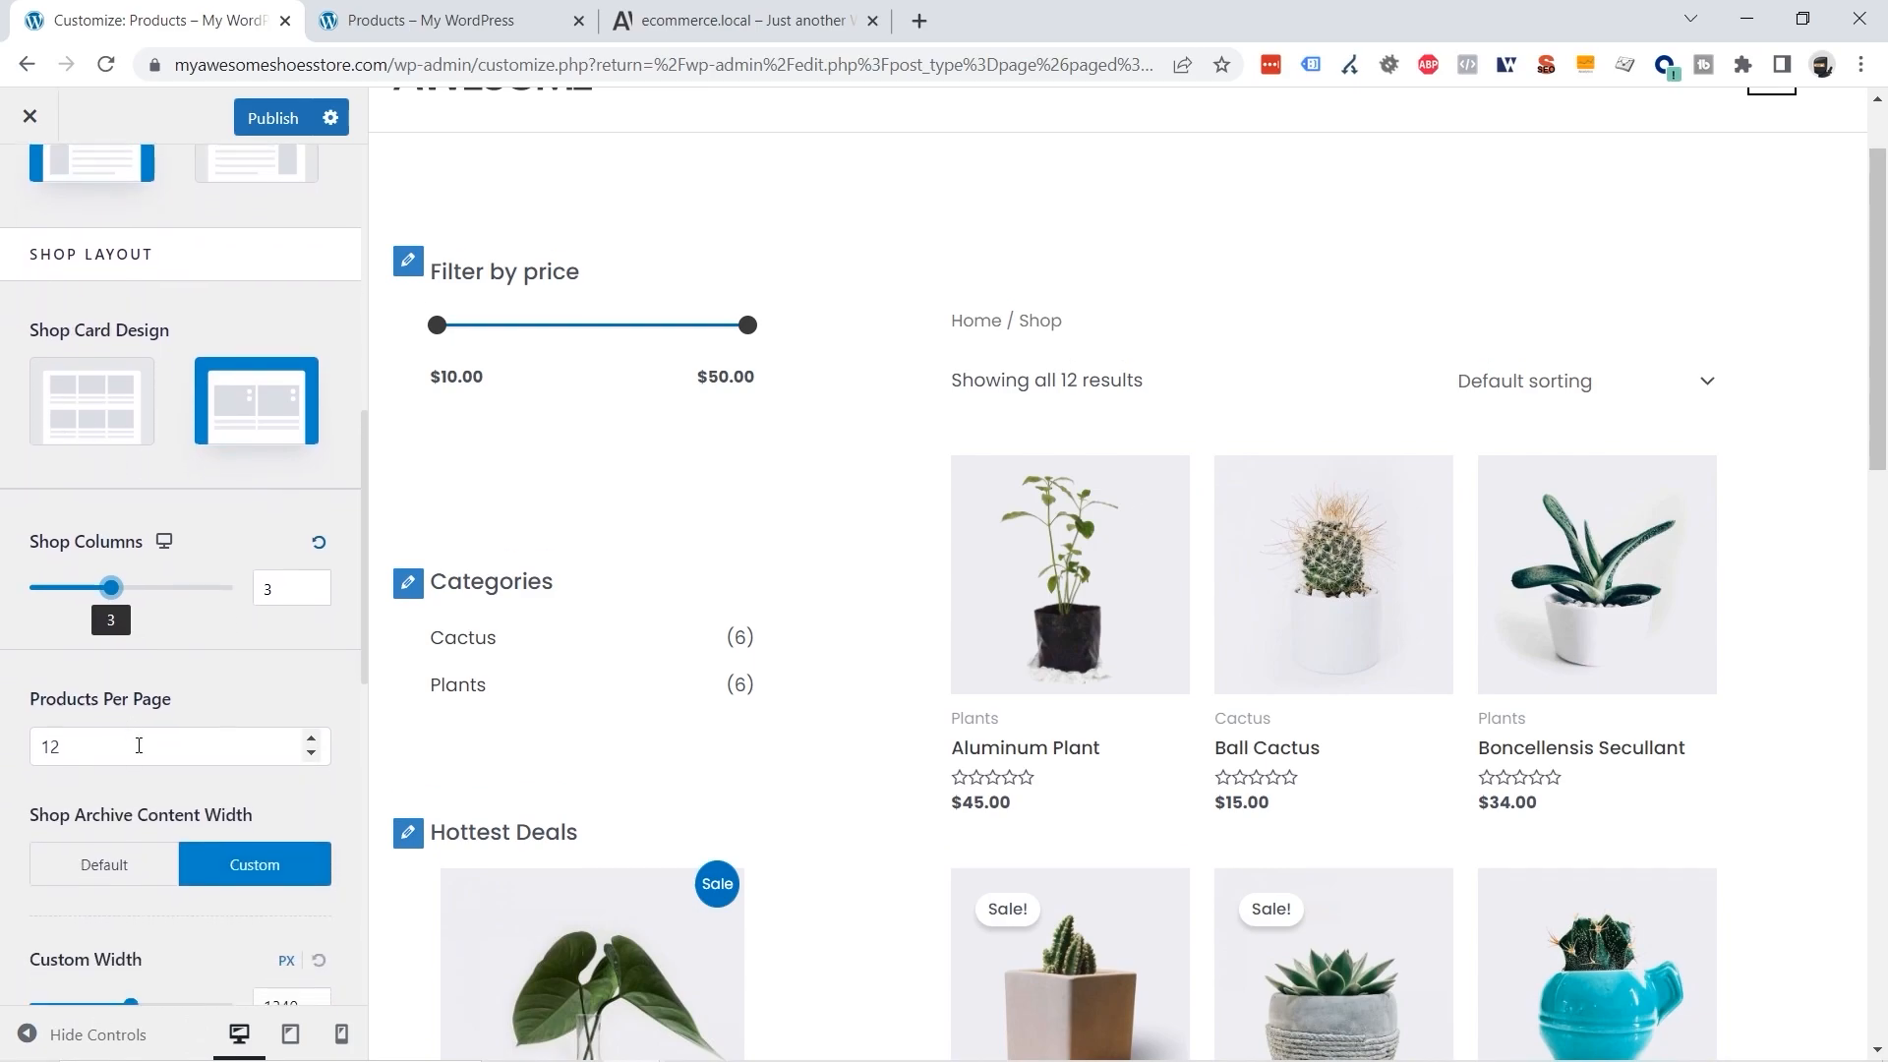
{"action": "scroll", "coordinate": [1602, 399], "scroll_direction": "down", "scroll_amount": 3}
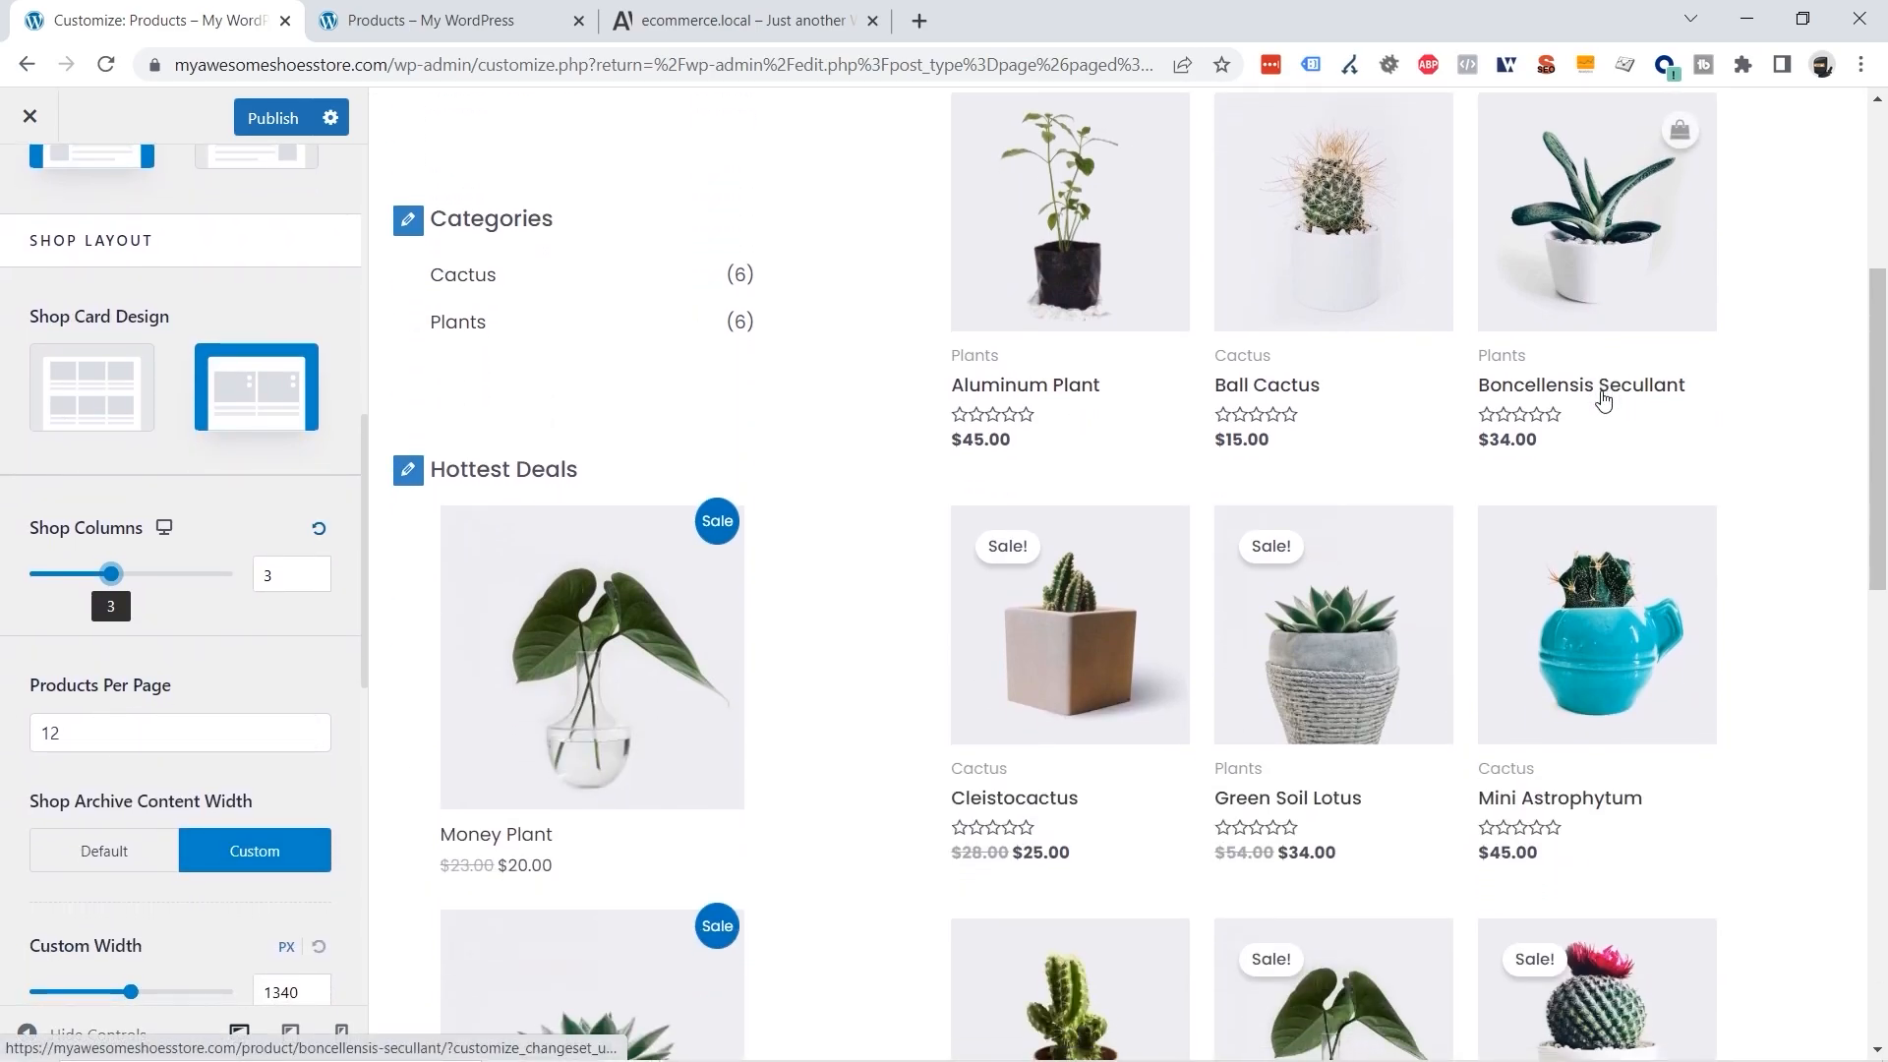
{"action": "scroll", "coordinate": [1602, 398], "scroll_direction": "down", "scroll_amount": 10}
{"action": "scroll", "coordinate": [1590, 397], "scroll_direction": "up", "scroll_amount": 5}
{"action": "scroll", "coordinate": [1590, 398], "scroll_direction": "up", "scroll_amount": 7}
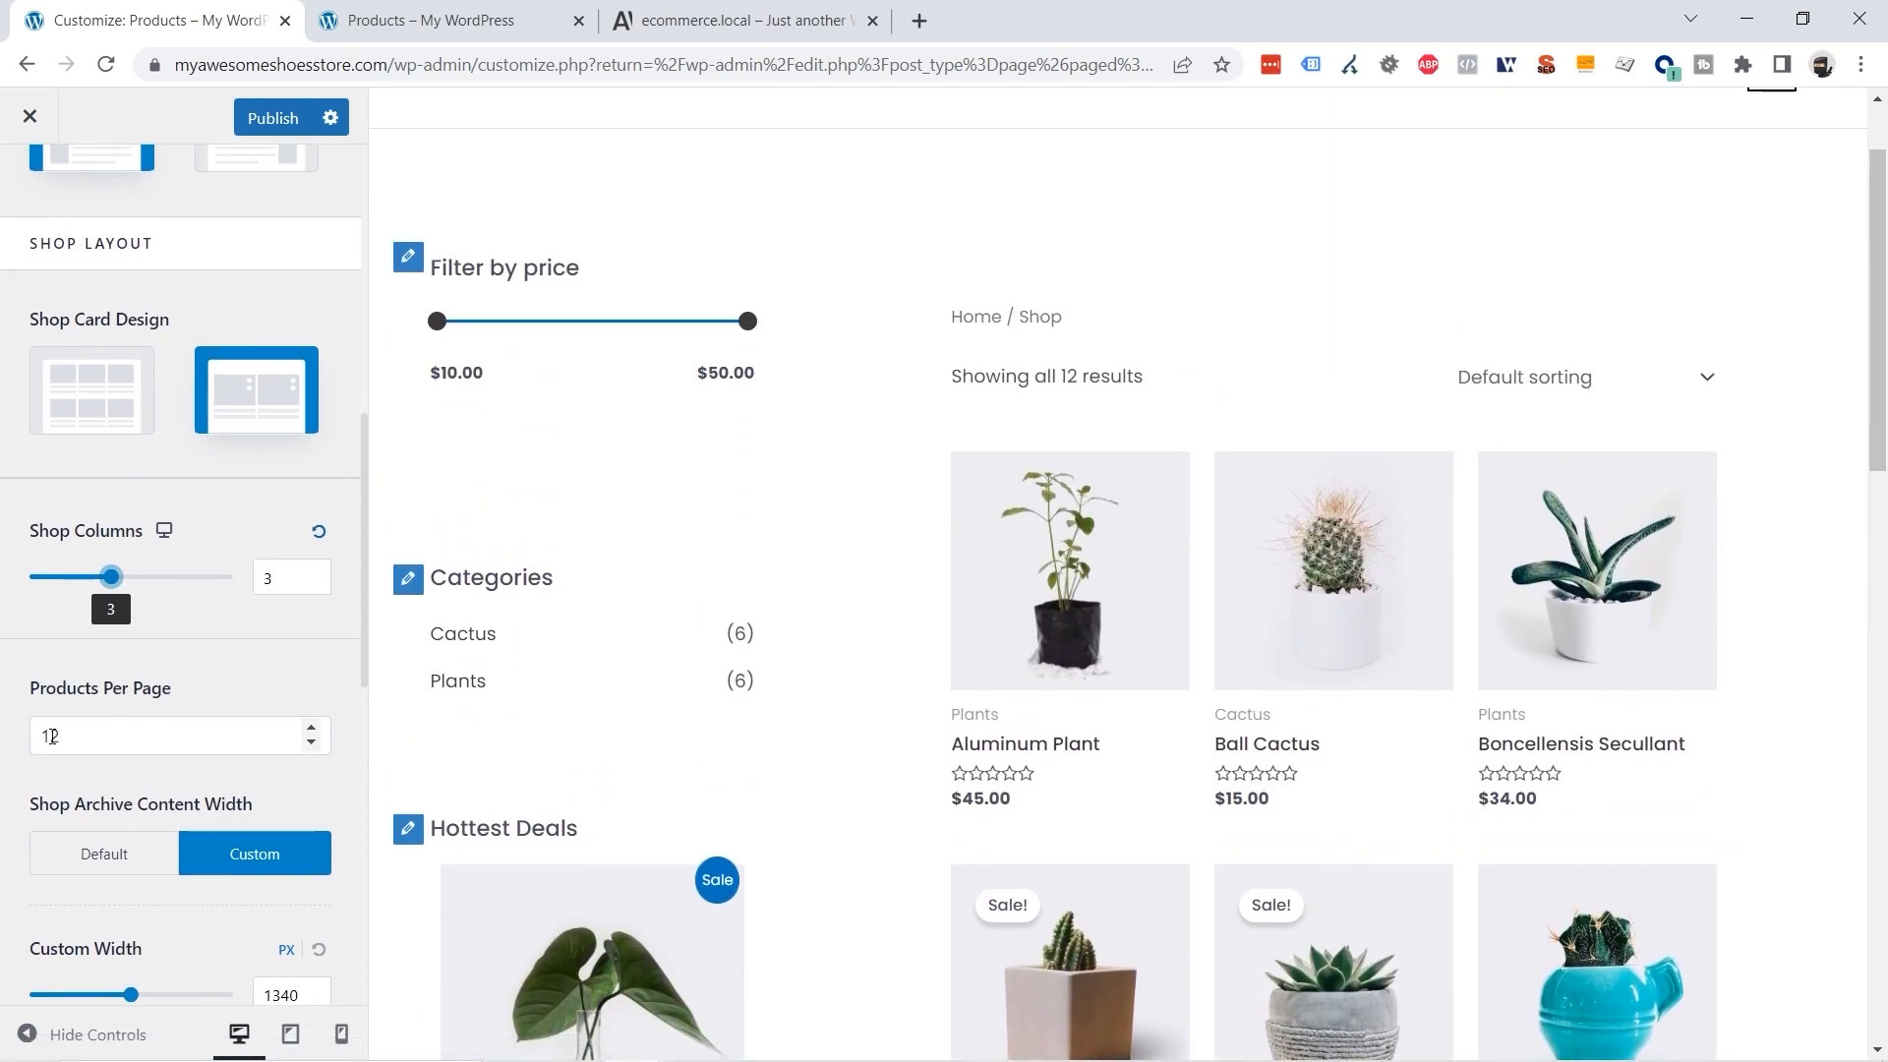
{"action": "left_click_drag", "start_coordinate": [52, 736], "coordinate": [85, 735]}
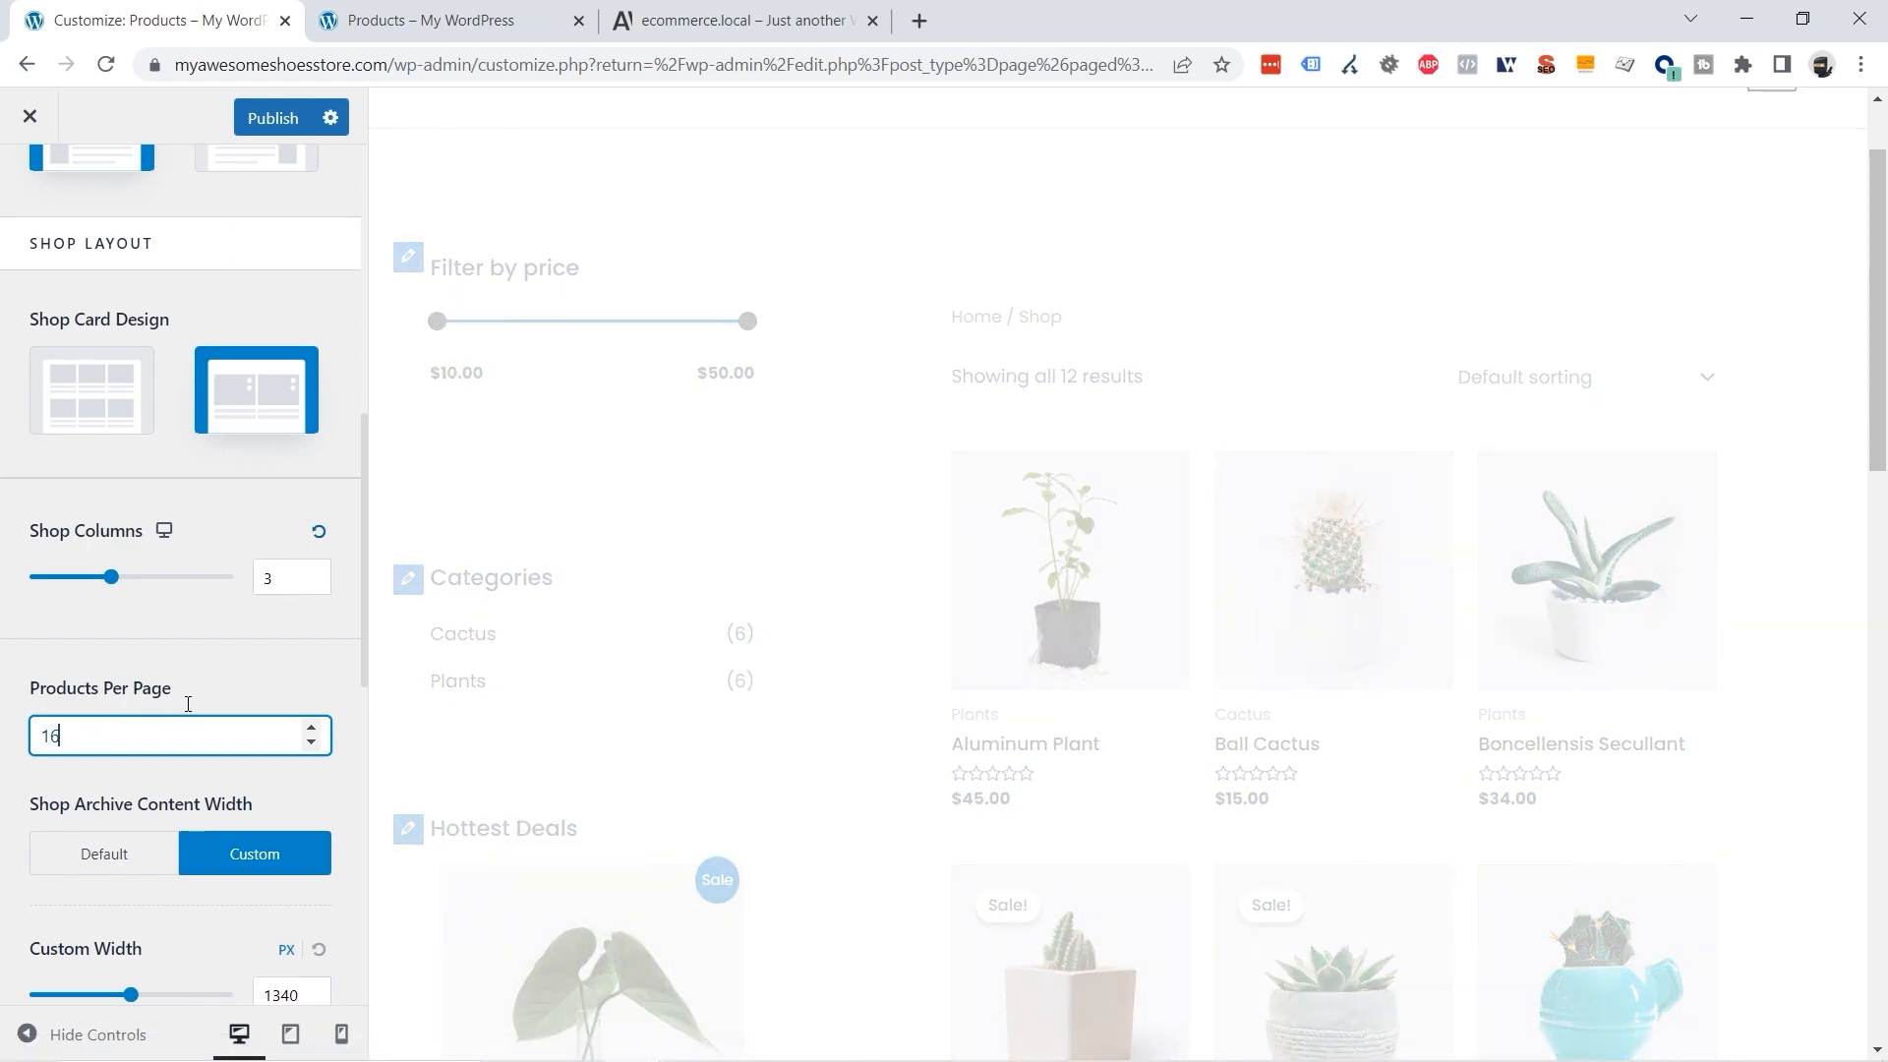
Try the Default option for Shop Archive Content Width and restore it to Custom.
{"action": "scroll", "coordinate": [226, 759], "scroll_direction": "down", "scroll_amount": 3}
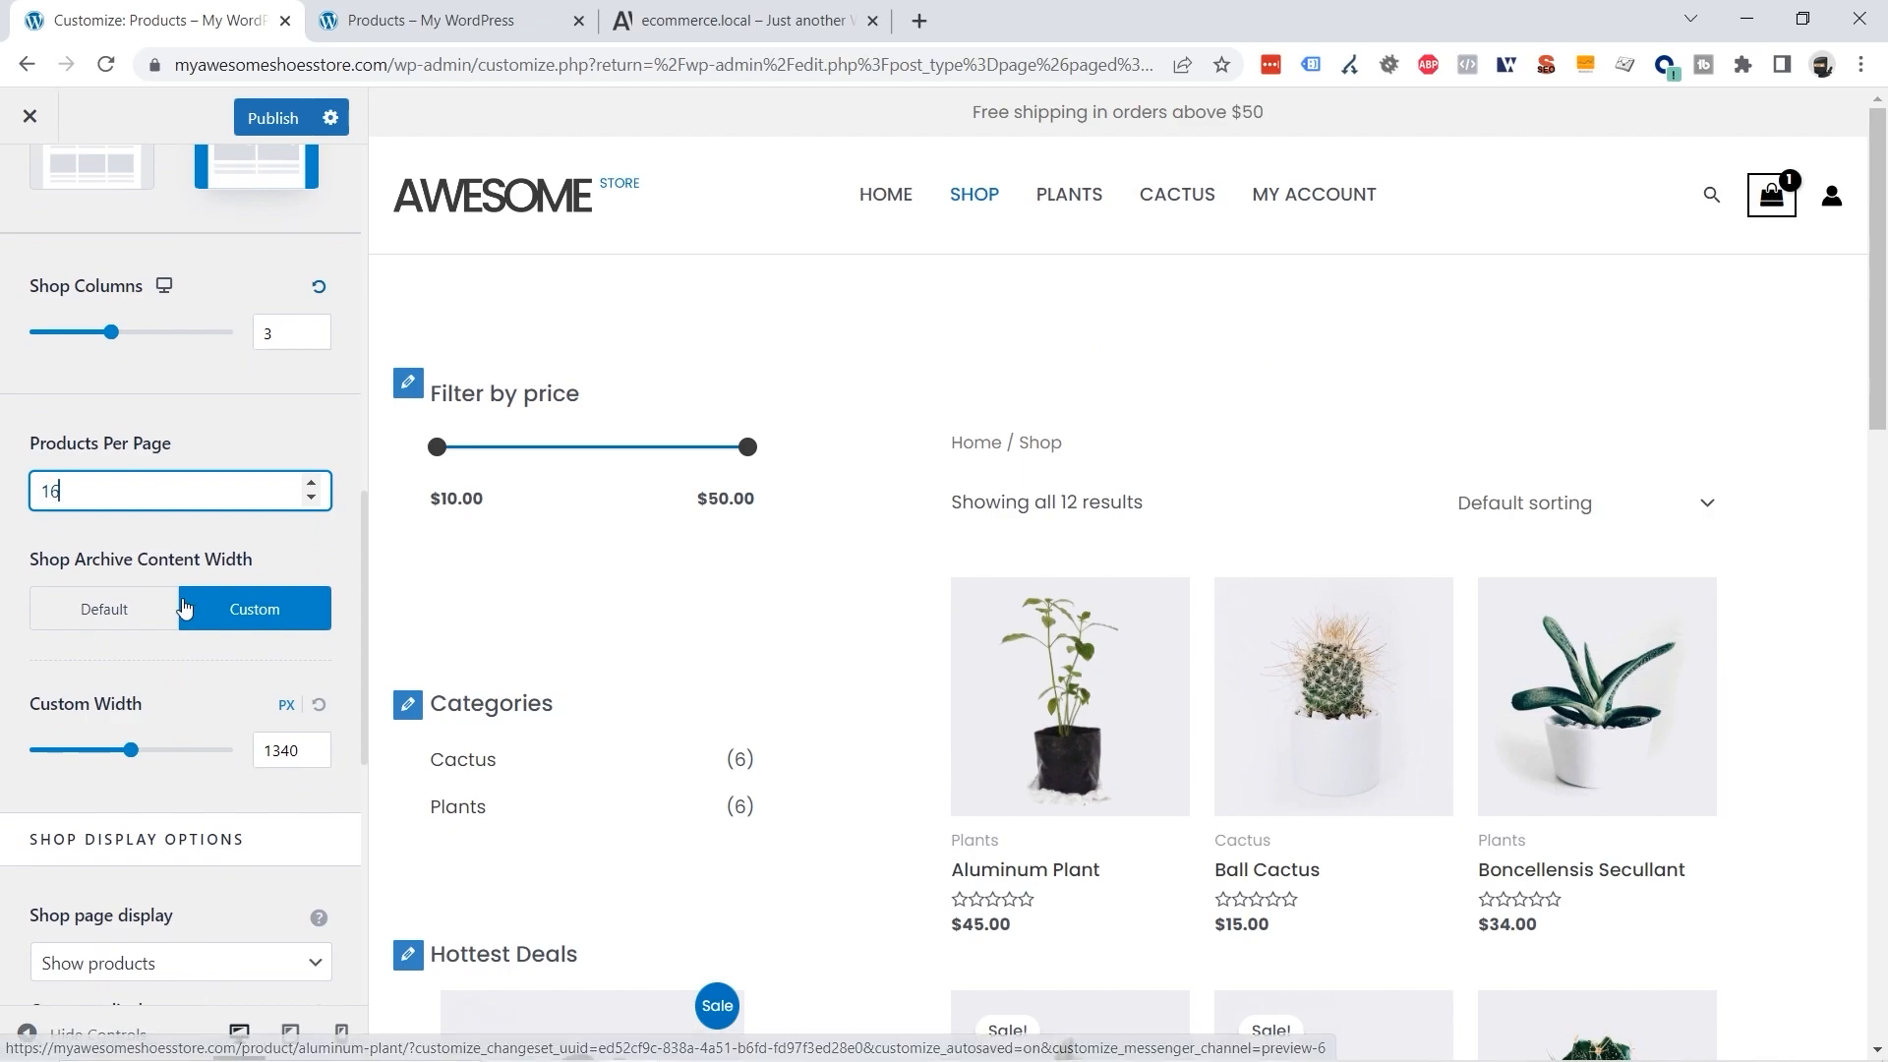
{"action": "left_click", "coordinate": [71, 620]}
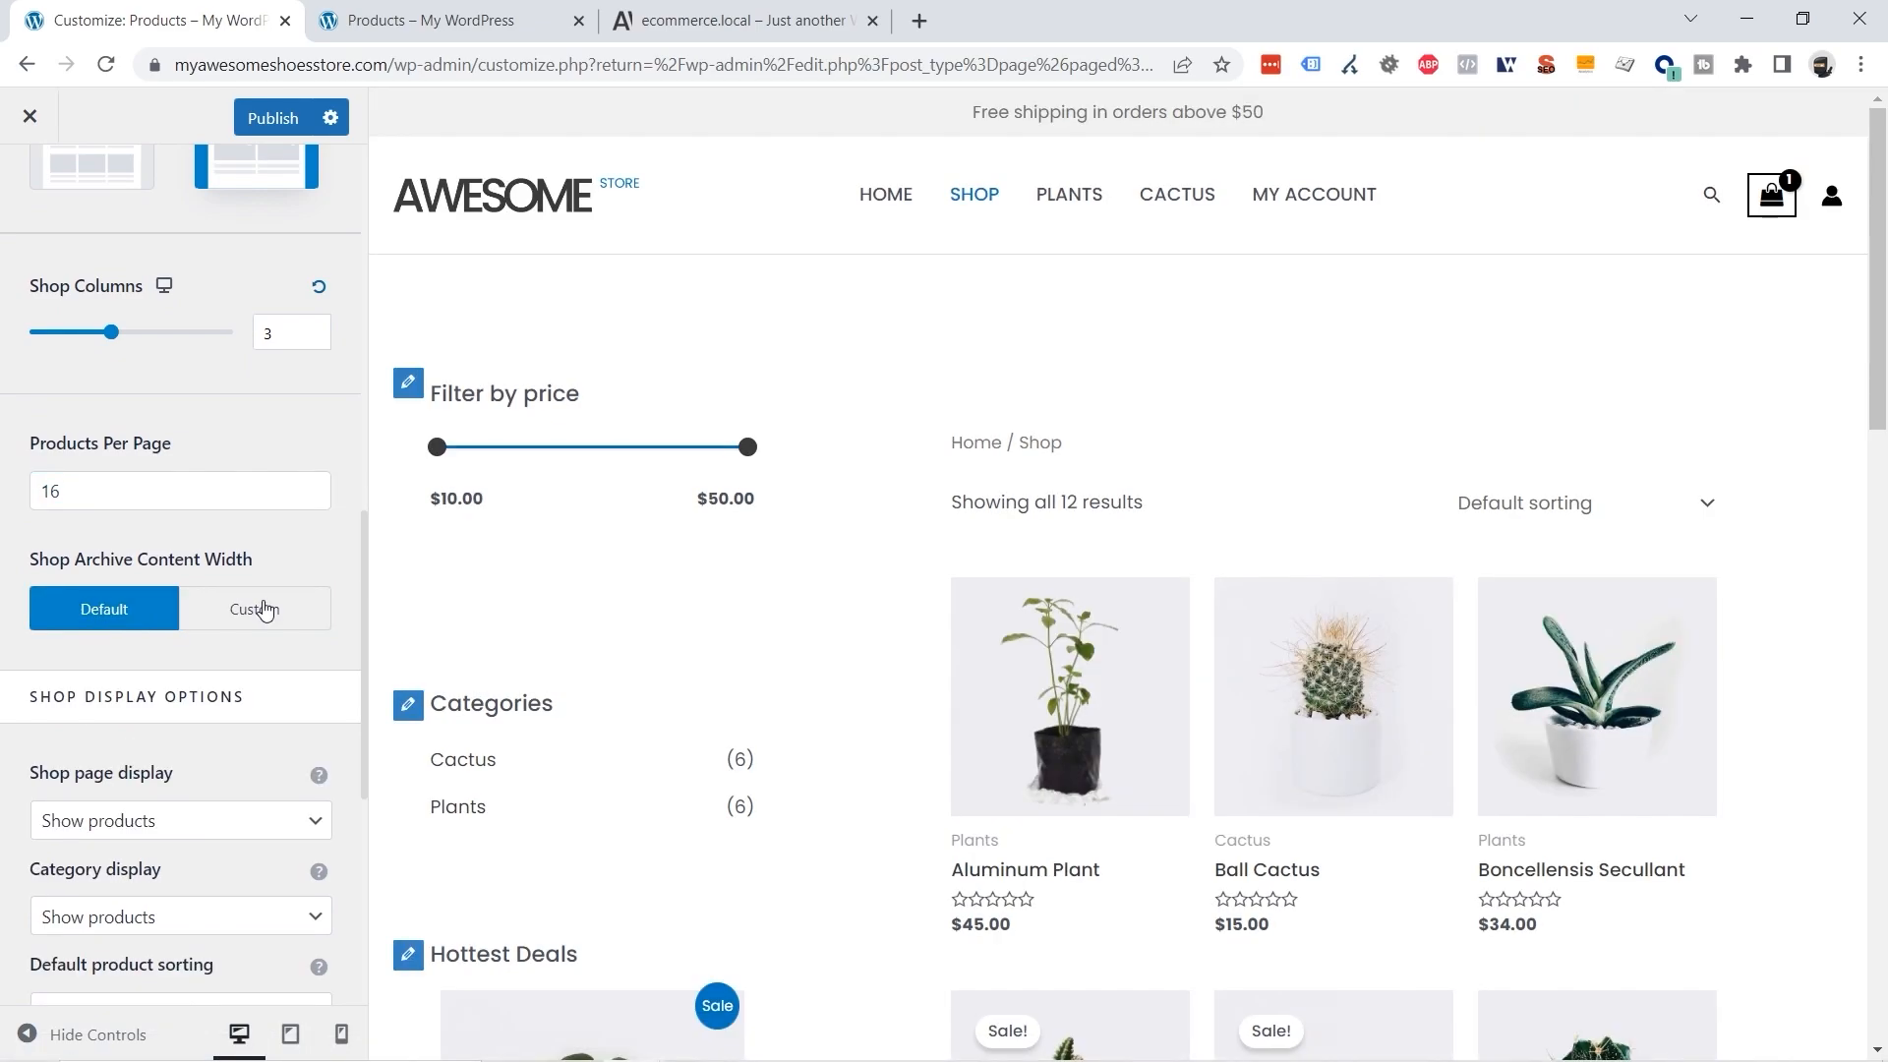
{"action": "left_click", "coordinate": [248, 608]}
{"action": "left_click", "coordinate": [276, 758]}
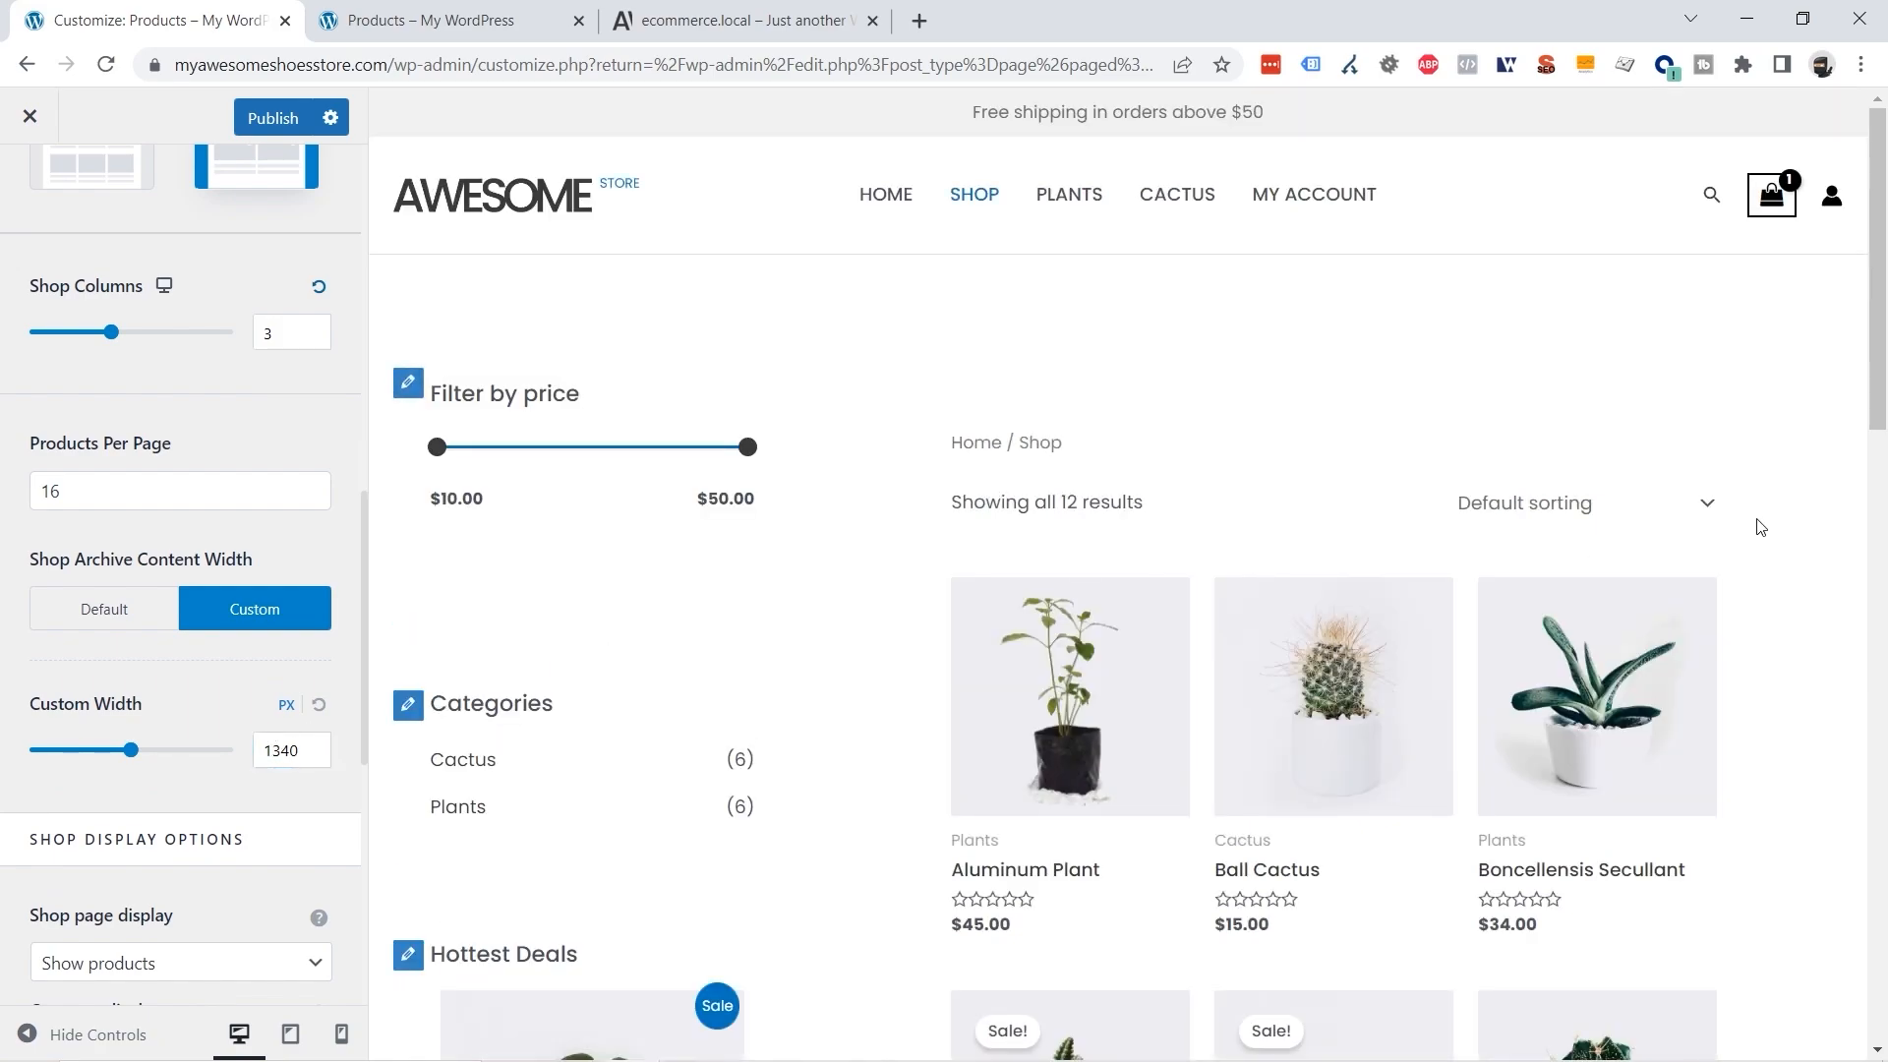
Review the Shop Display Options, including the available choices for default product sorting.
{"action": "scroll", "coordinate": [340, 598], "scroll_direction": "down", "scroll_amount": 5}
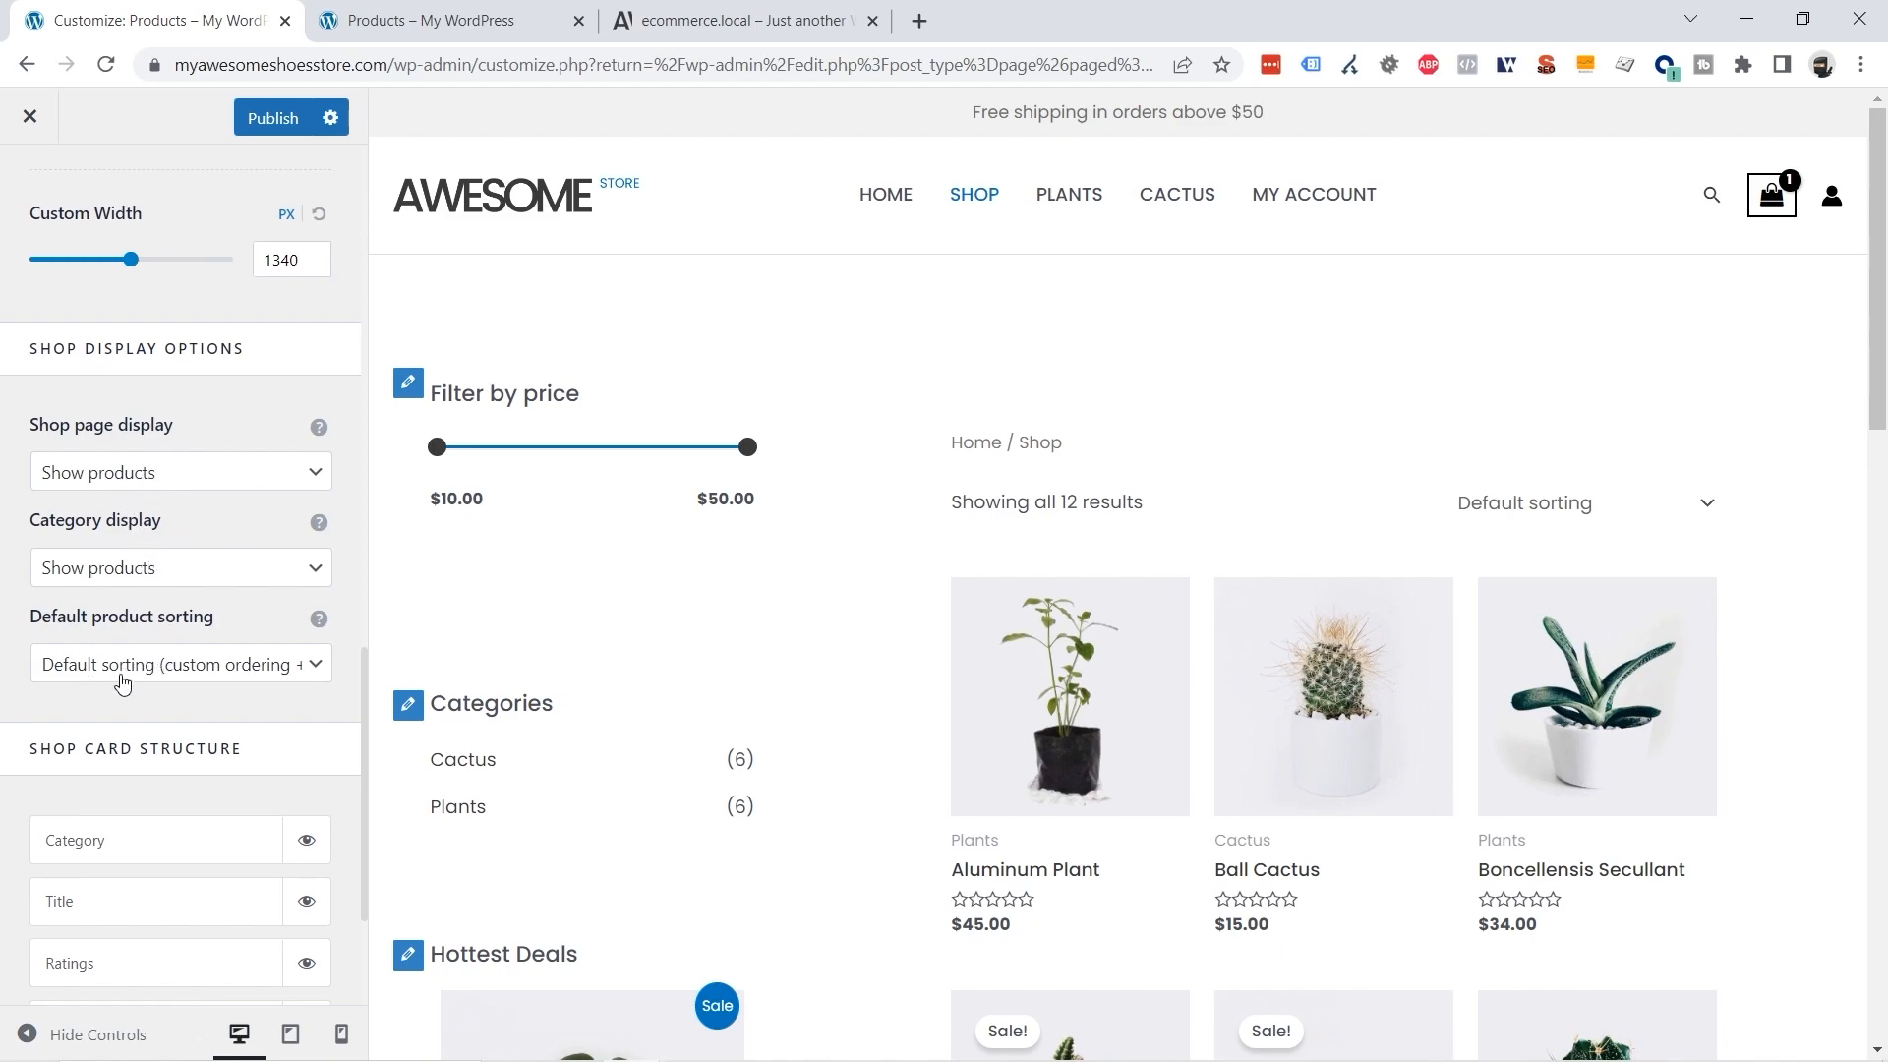
{"action": "left_click", "coordinate": [205, 668]}
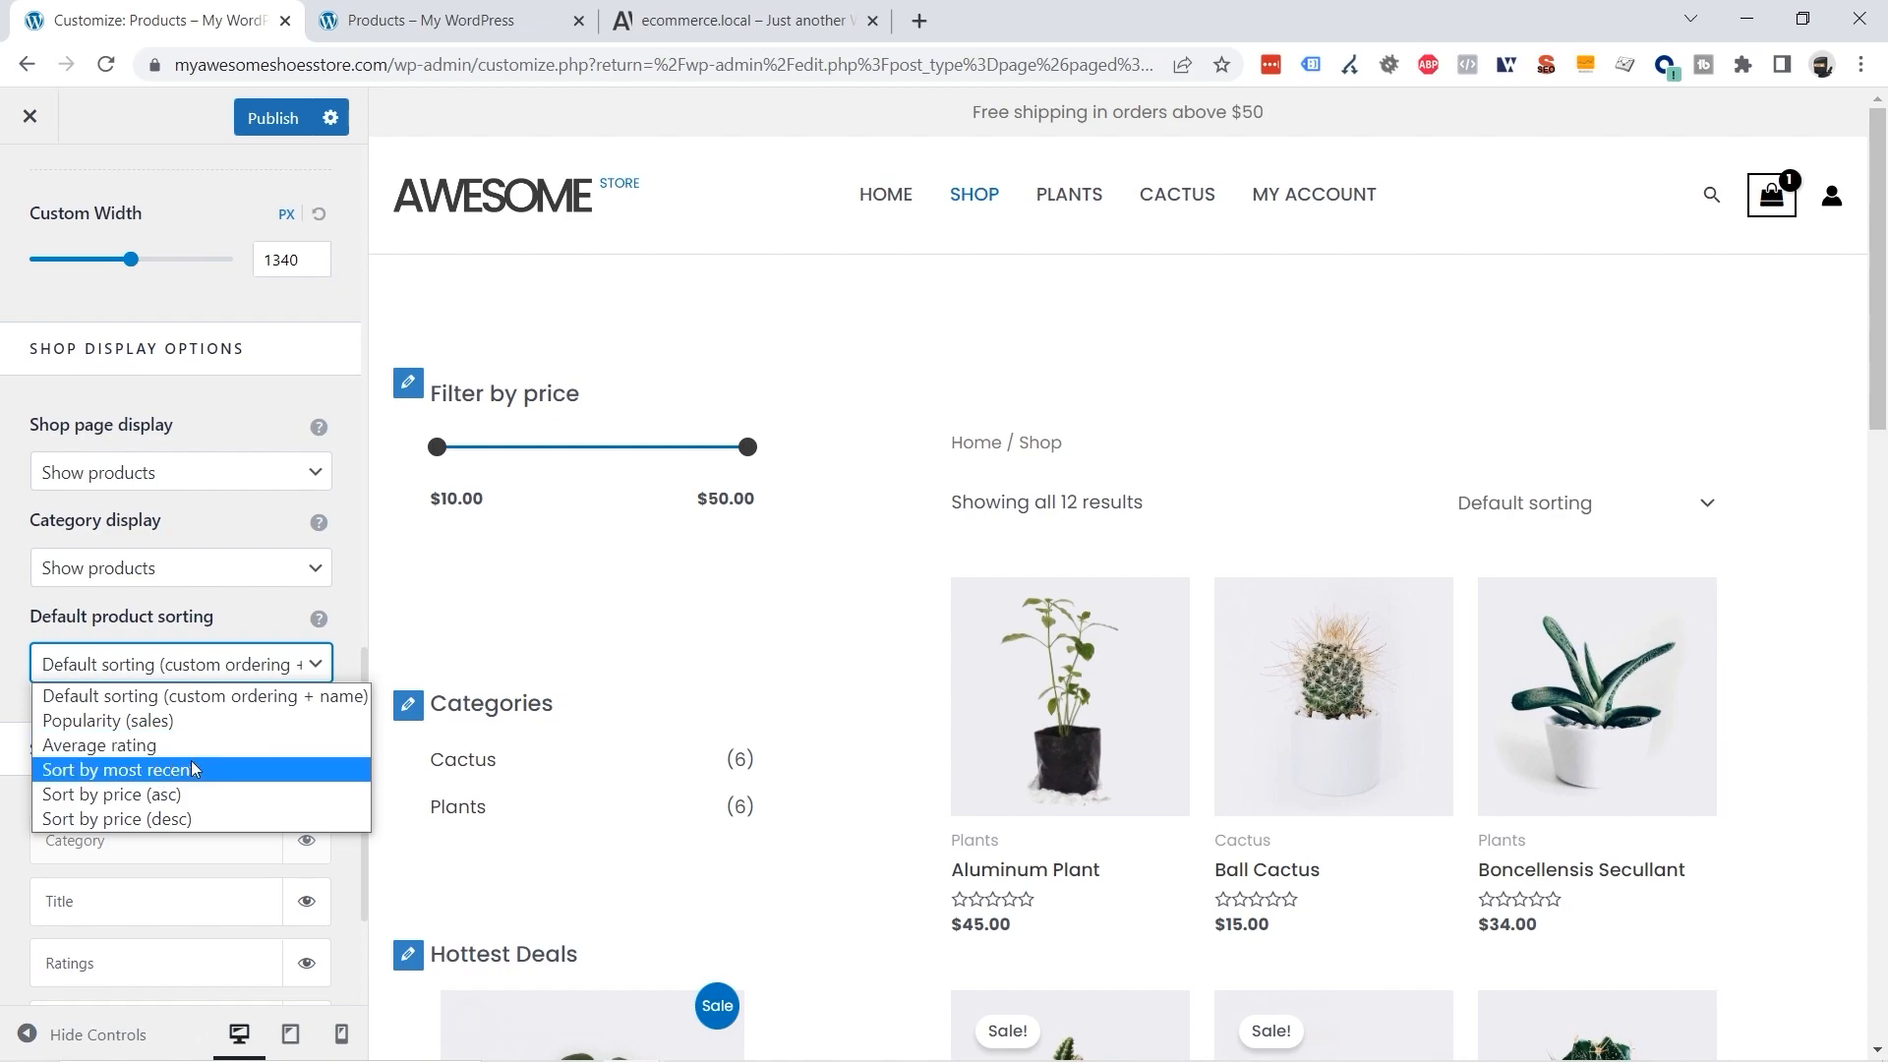
{"action": "scroll", "coordinate": [347, 633], "scroll_direction": "down", "scroll_amount": 3}
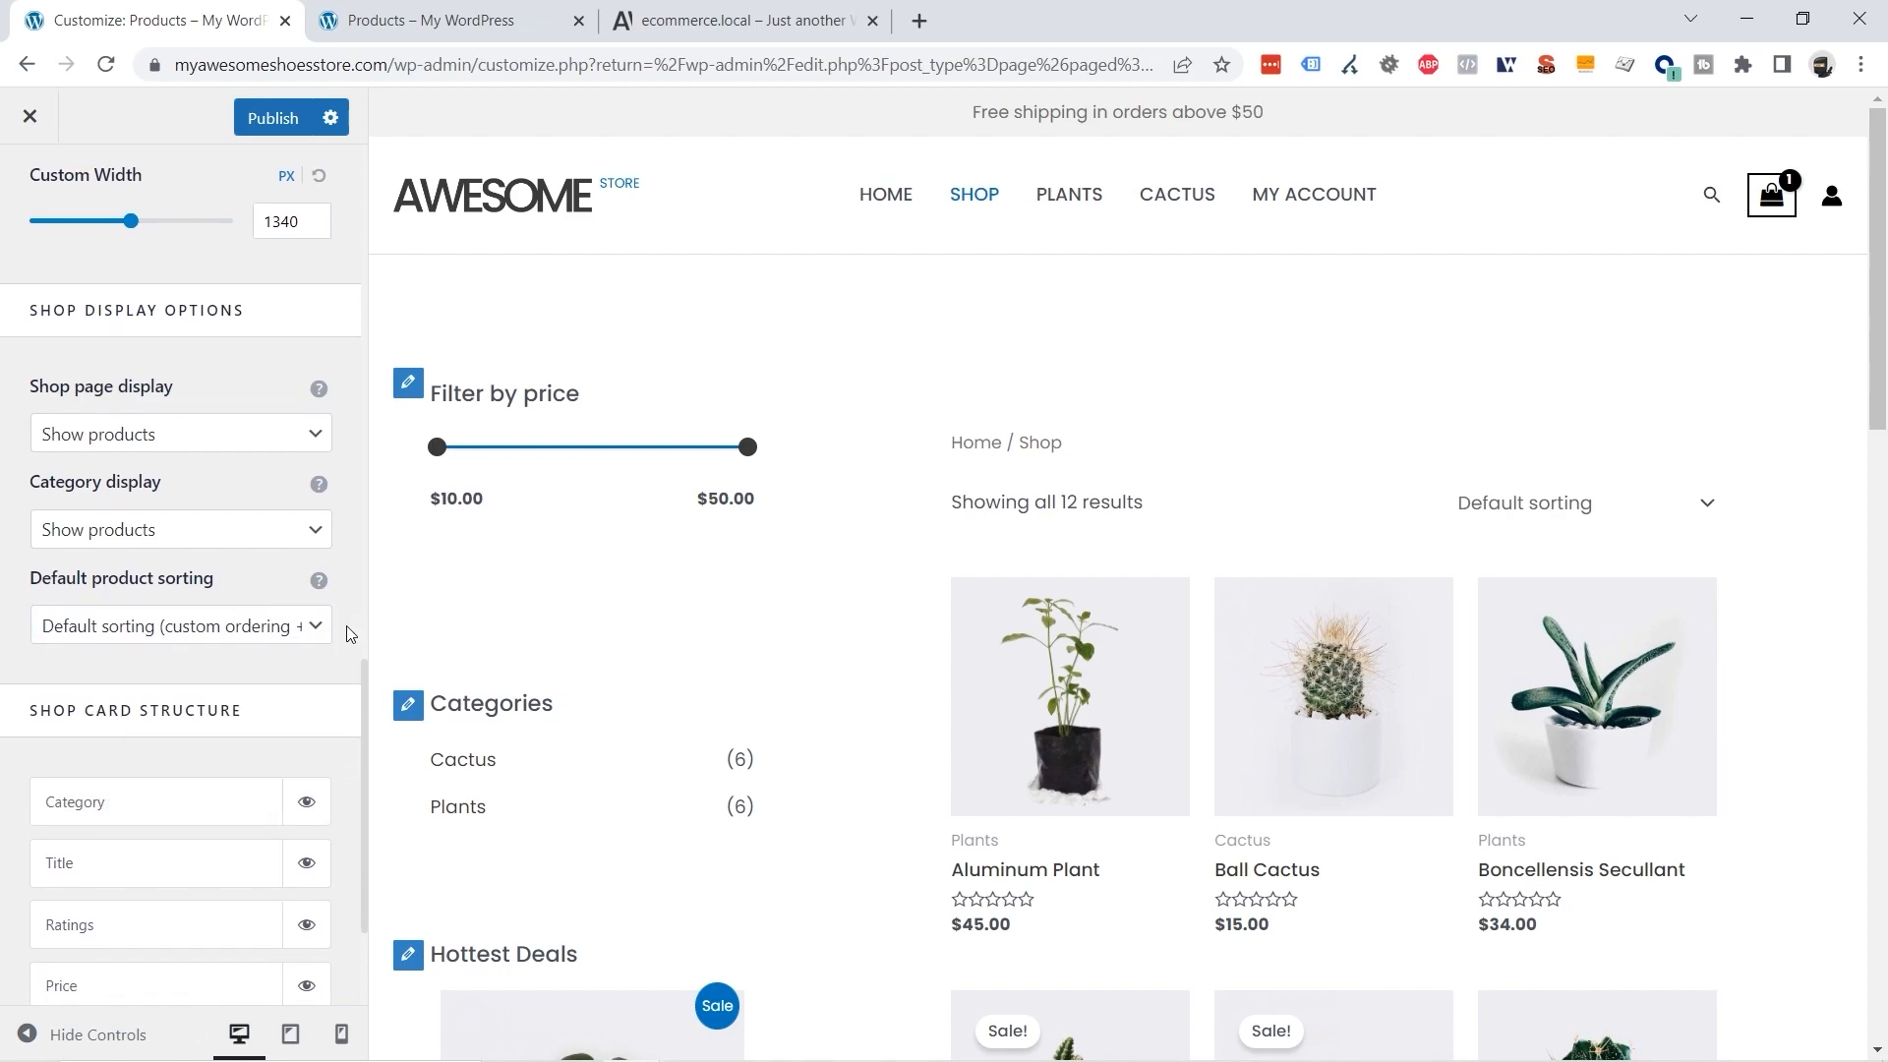
Hide Category and Ratings in the Shop Card Structure, and try showing Add To Cart before hiding it again.
{"action": "scroll", "coordinate": [310, 602], "scroll_direction": "down", "scroll_amount": 1}
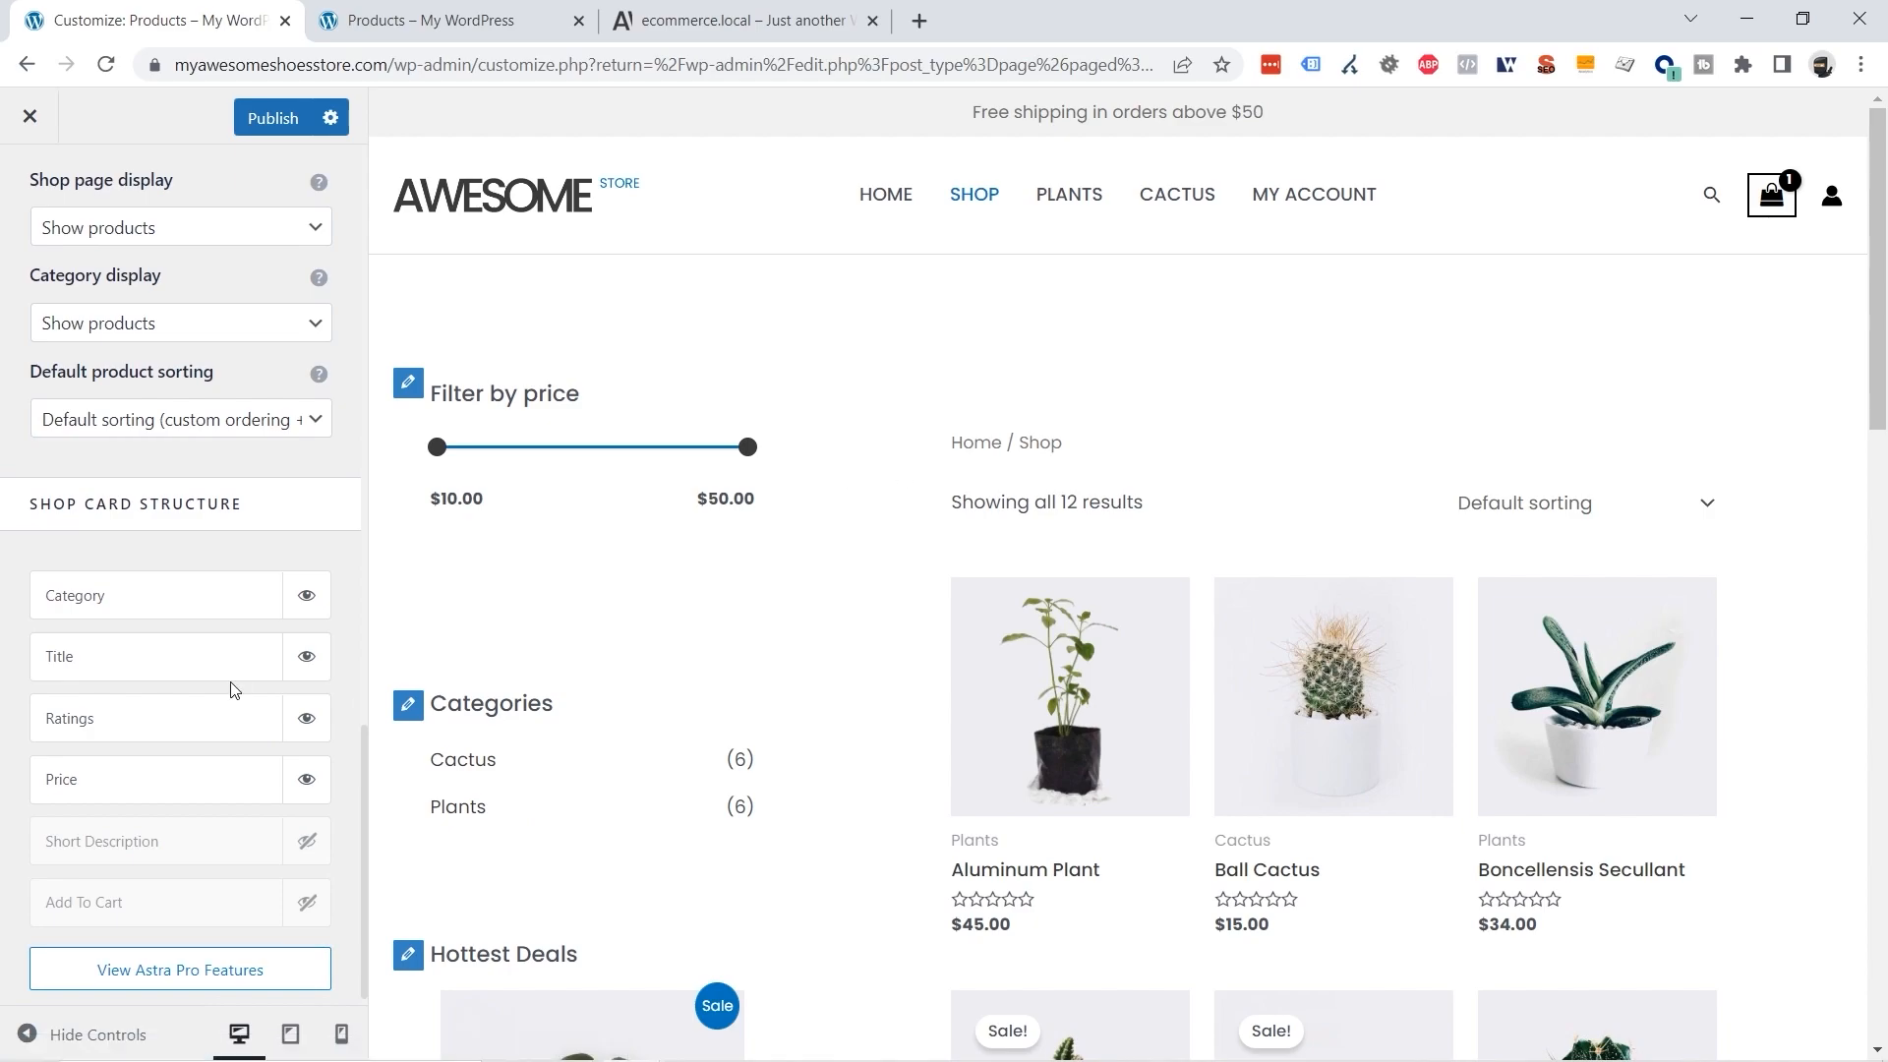
{"action": "left_click", "coordinate": [306, 600]}
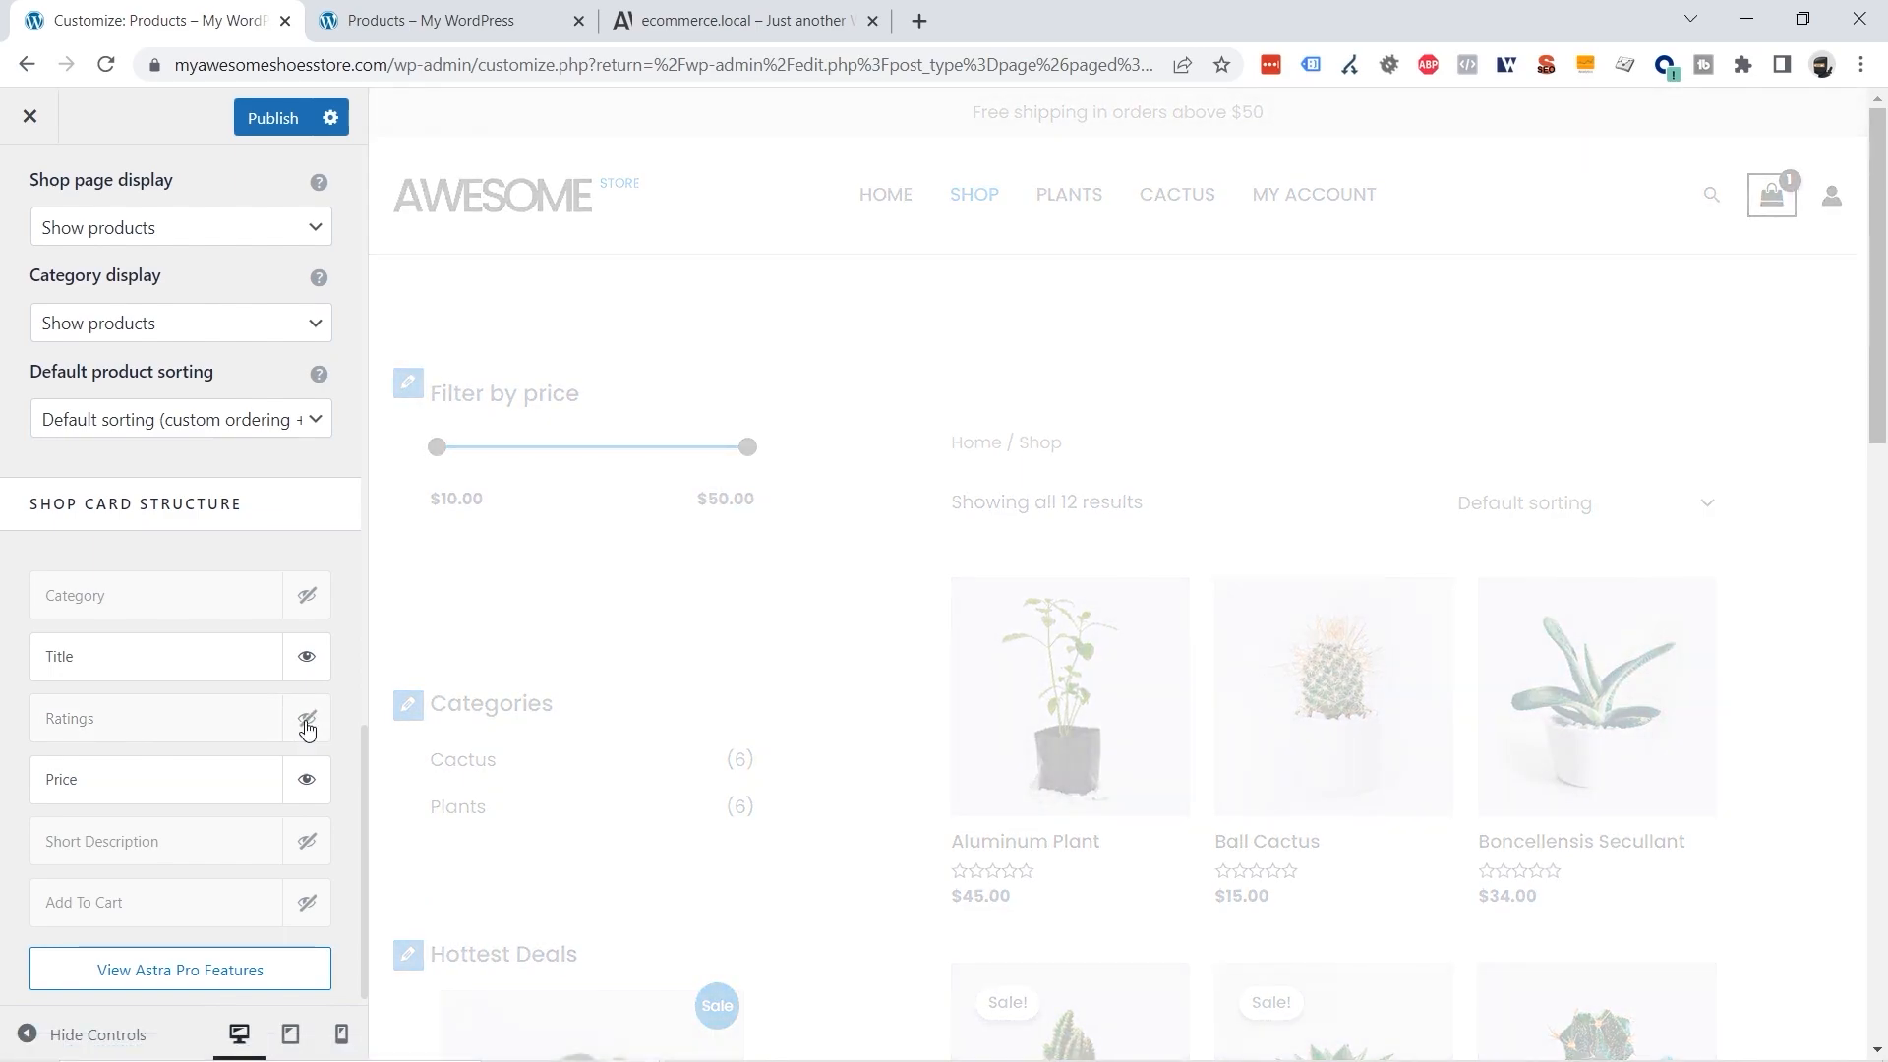
{"action": "scroll", "coordinate": [347, 757], "scroll_direction": "down", "scroll_amount": 1}
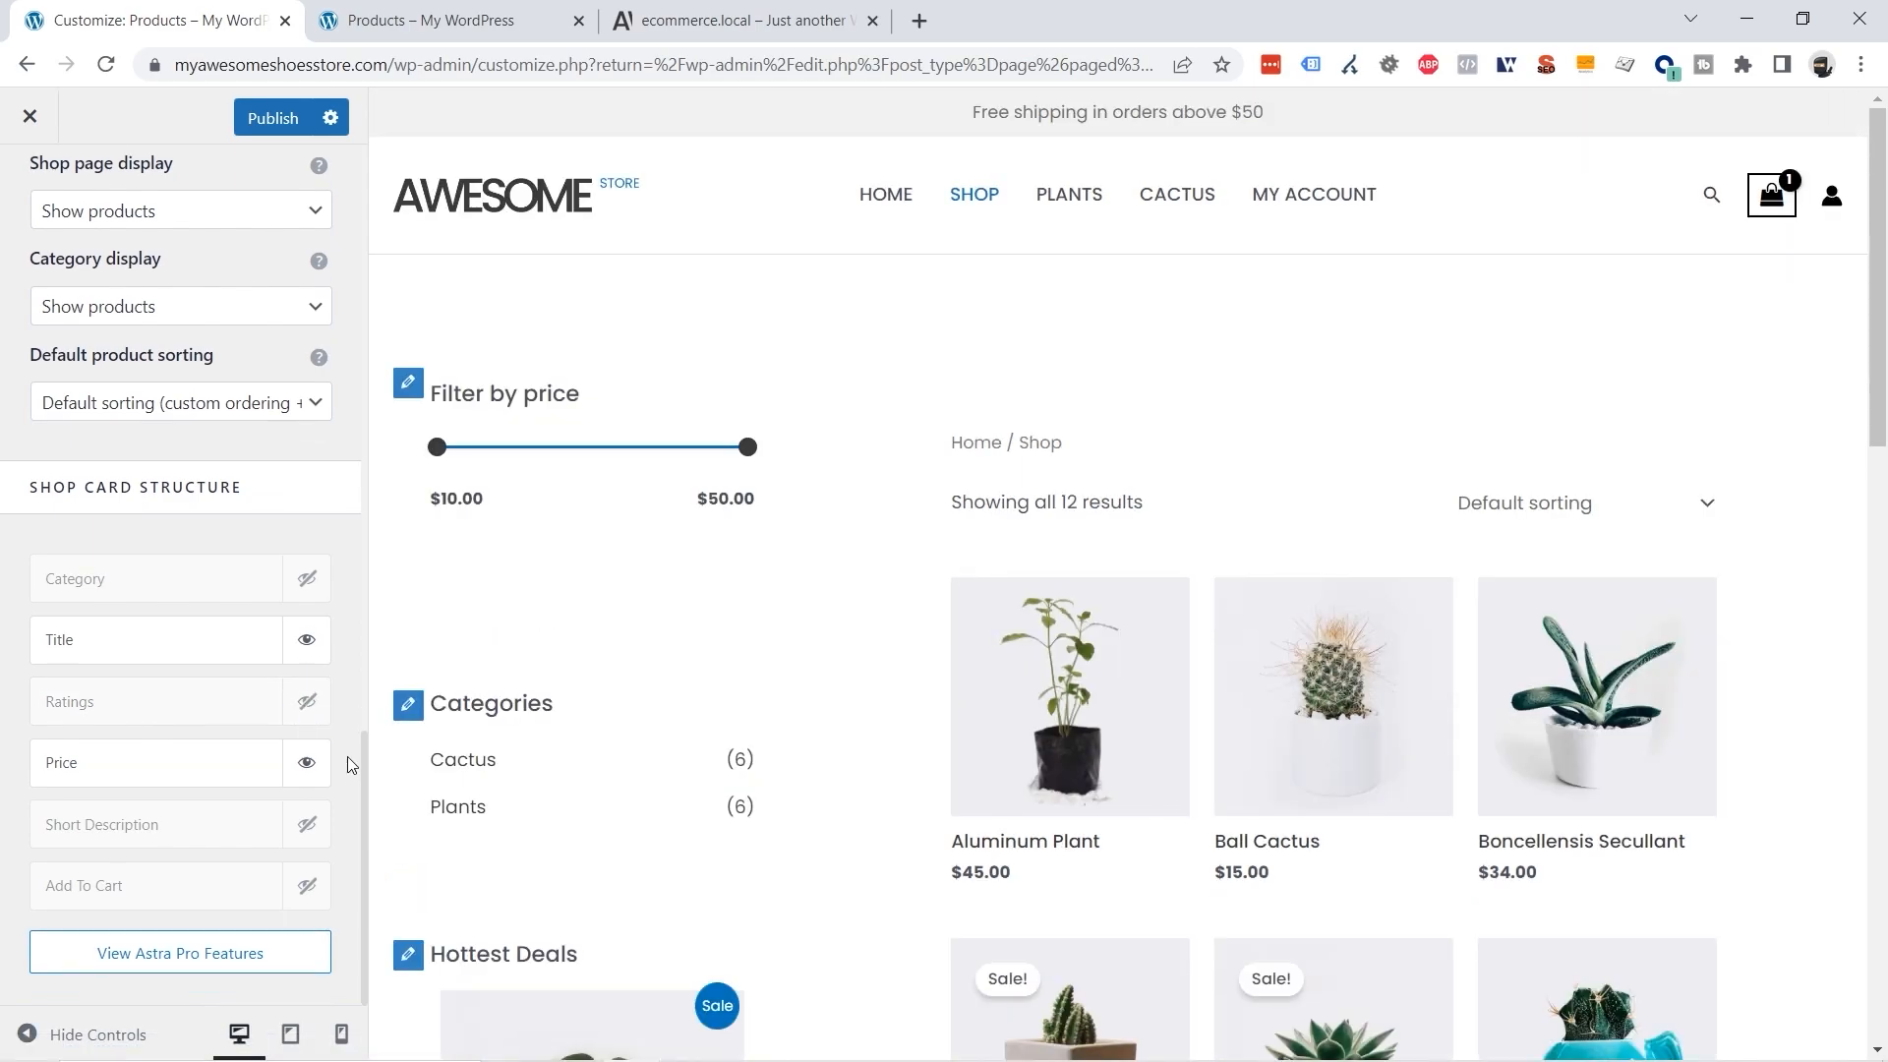
{"action": "left_click", "coordinate": [307, 887]}
{"action": "left_click", "coordinate": [306, 890]}
Center the horizontal content alignment of the shop cards and publish the Product Catalog changes.
{"action": "scroll", "coordinate": [250, 863], "scroll_direction": "up", "scroll_amount": 15}
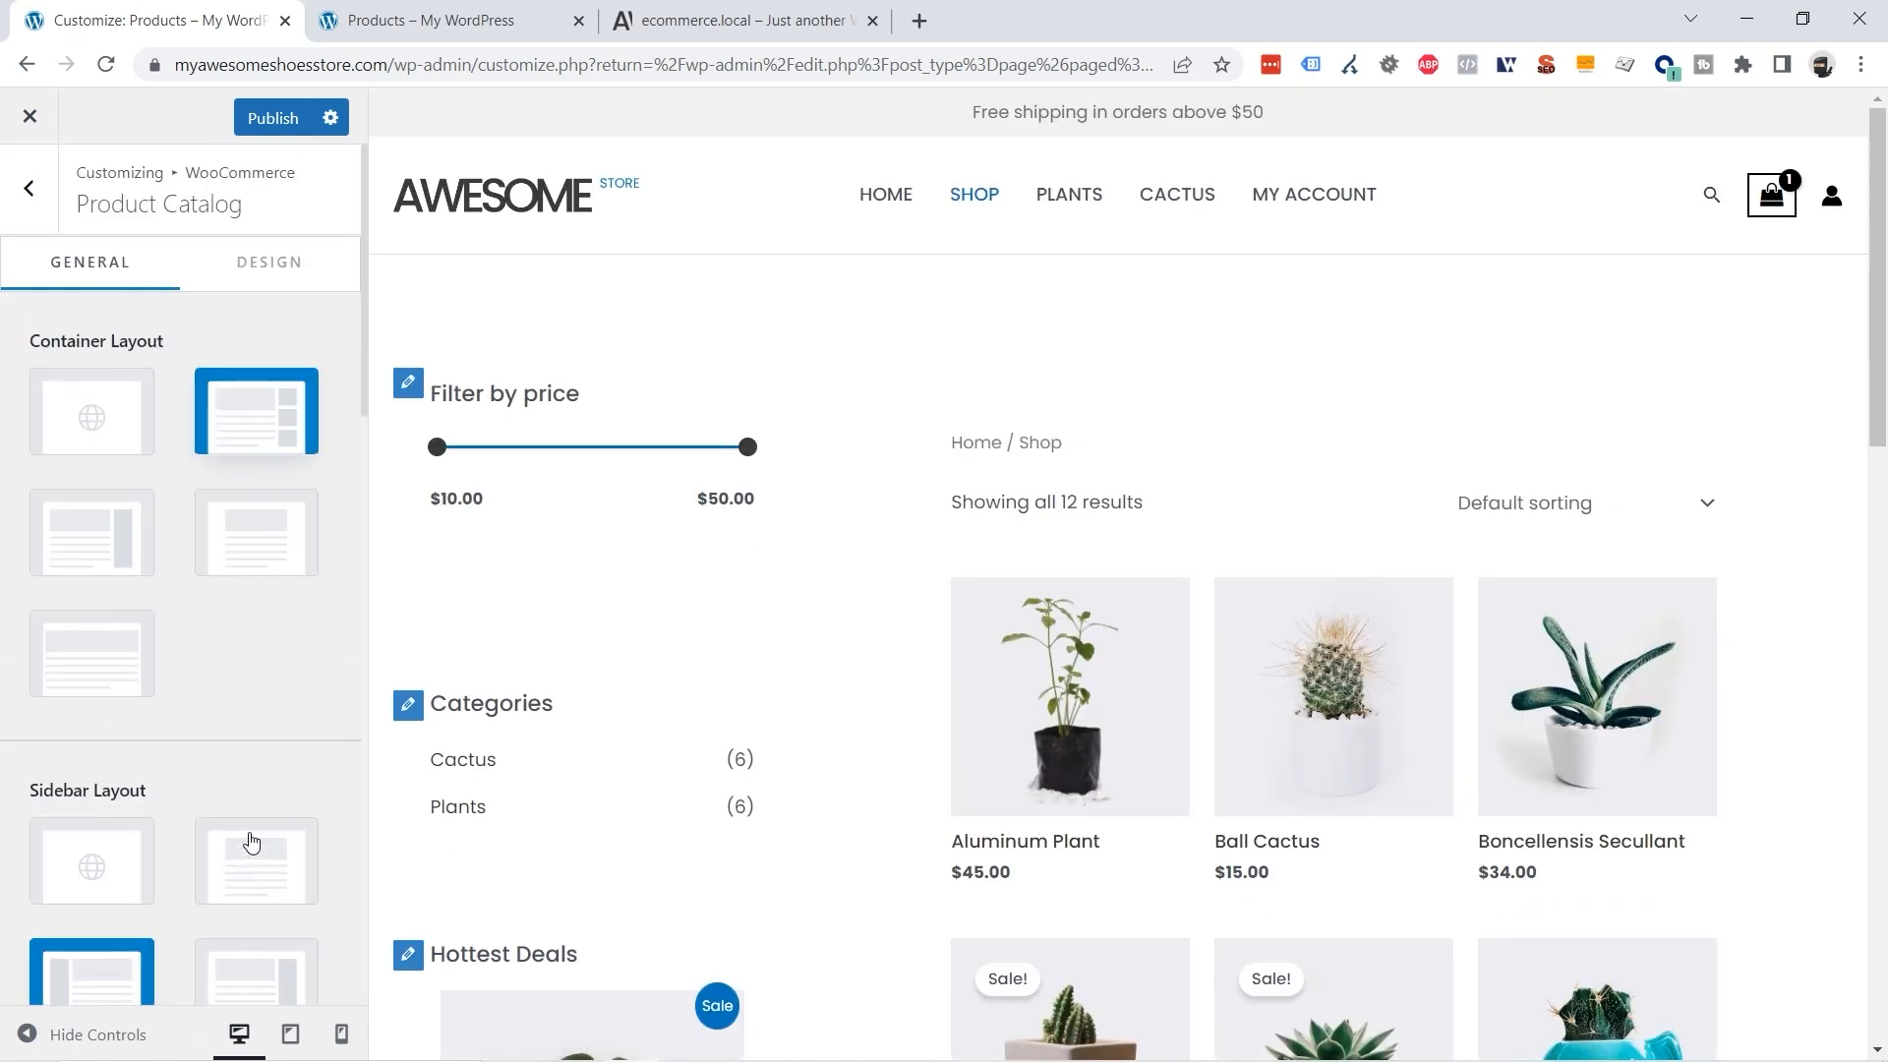
{"action": "left_click", "coordinate": [274, 263]}
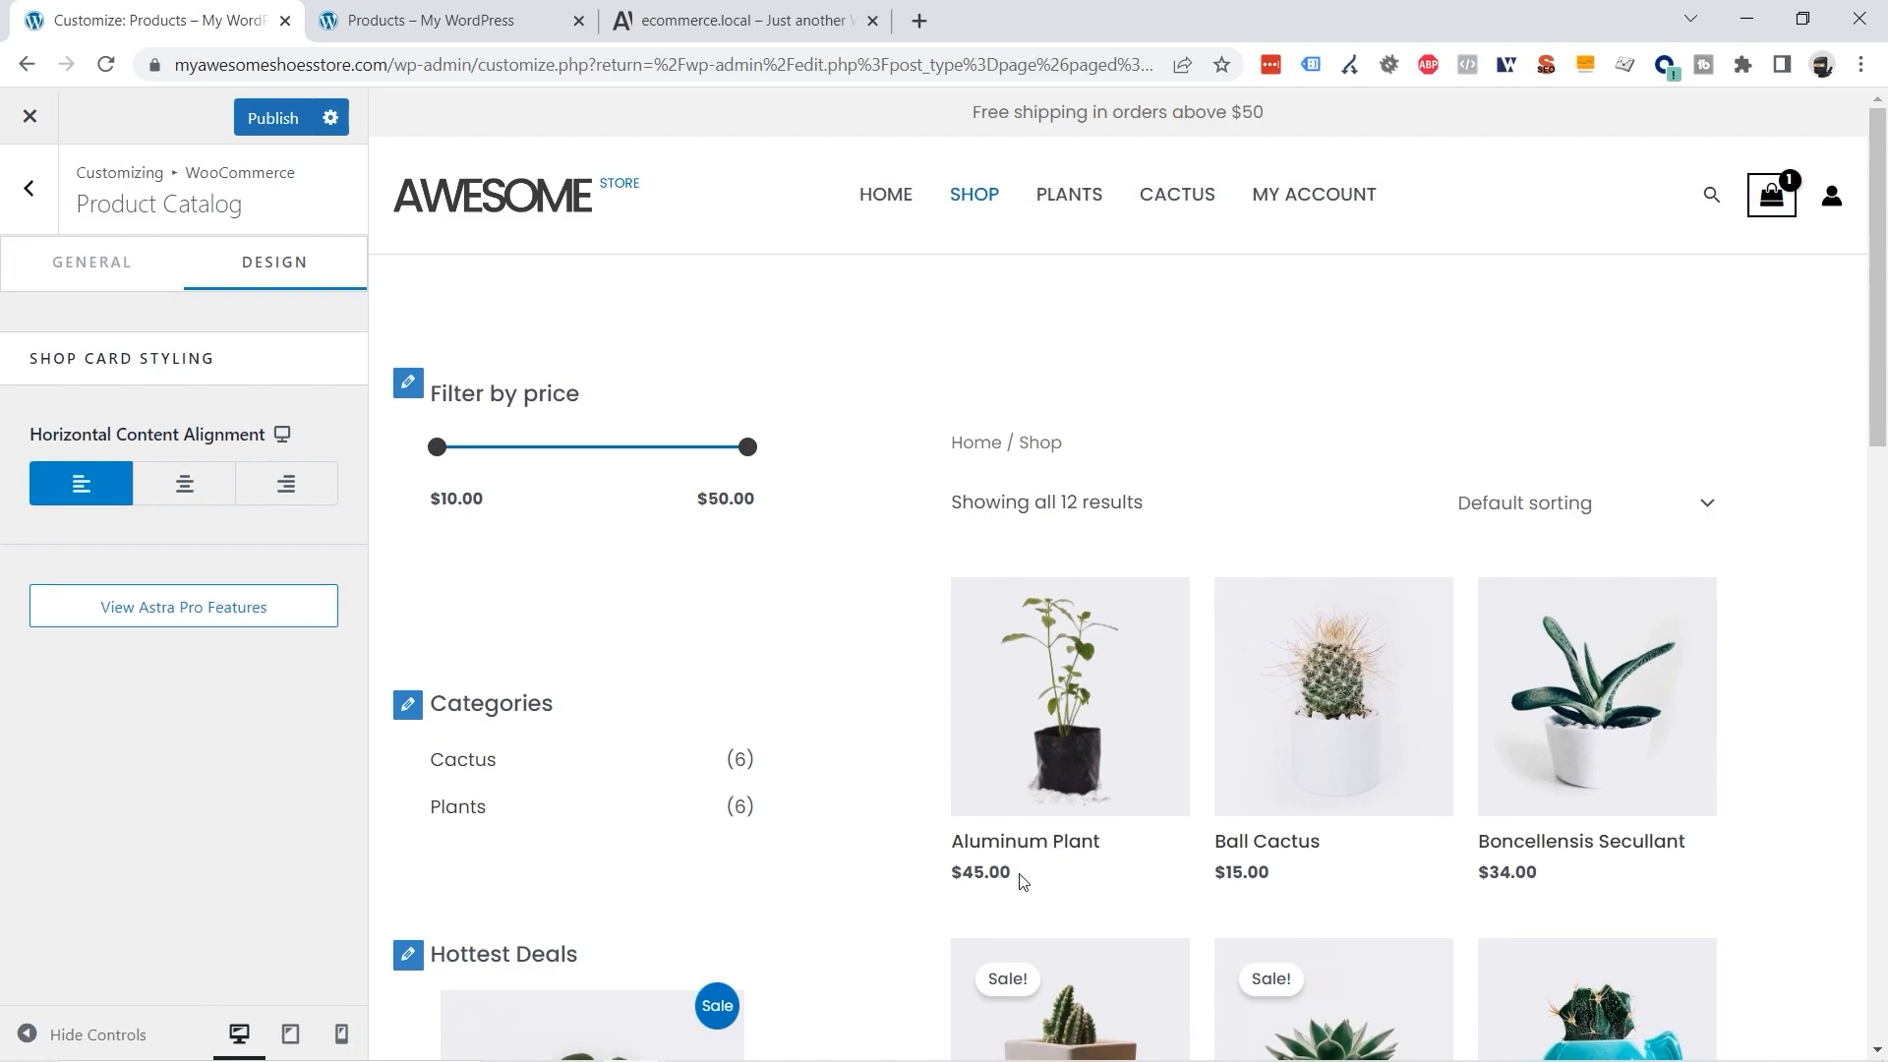
{"action": "left_click", "coordinate": [185, 488]}
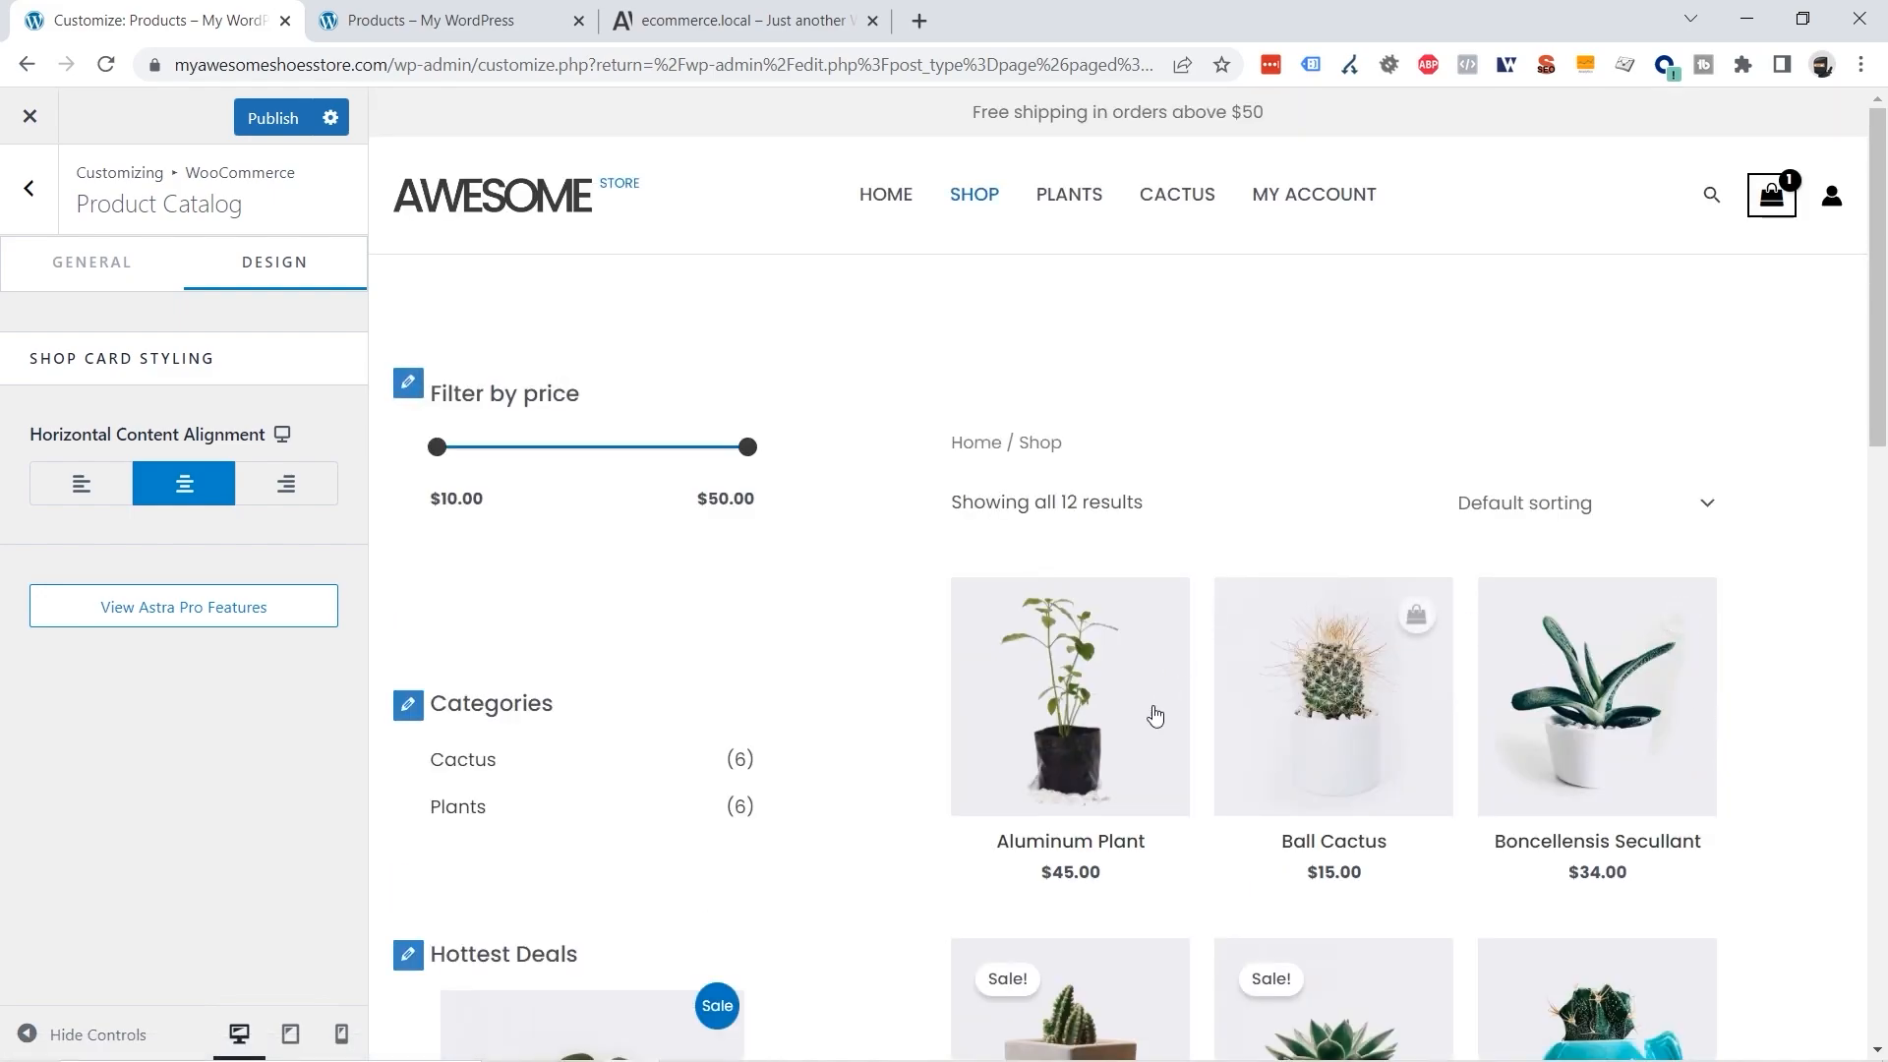
{"action": "left_click", "coordinate": [31, 193]}
{"action": "left_click", "coordinate": [264, 119]}
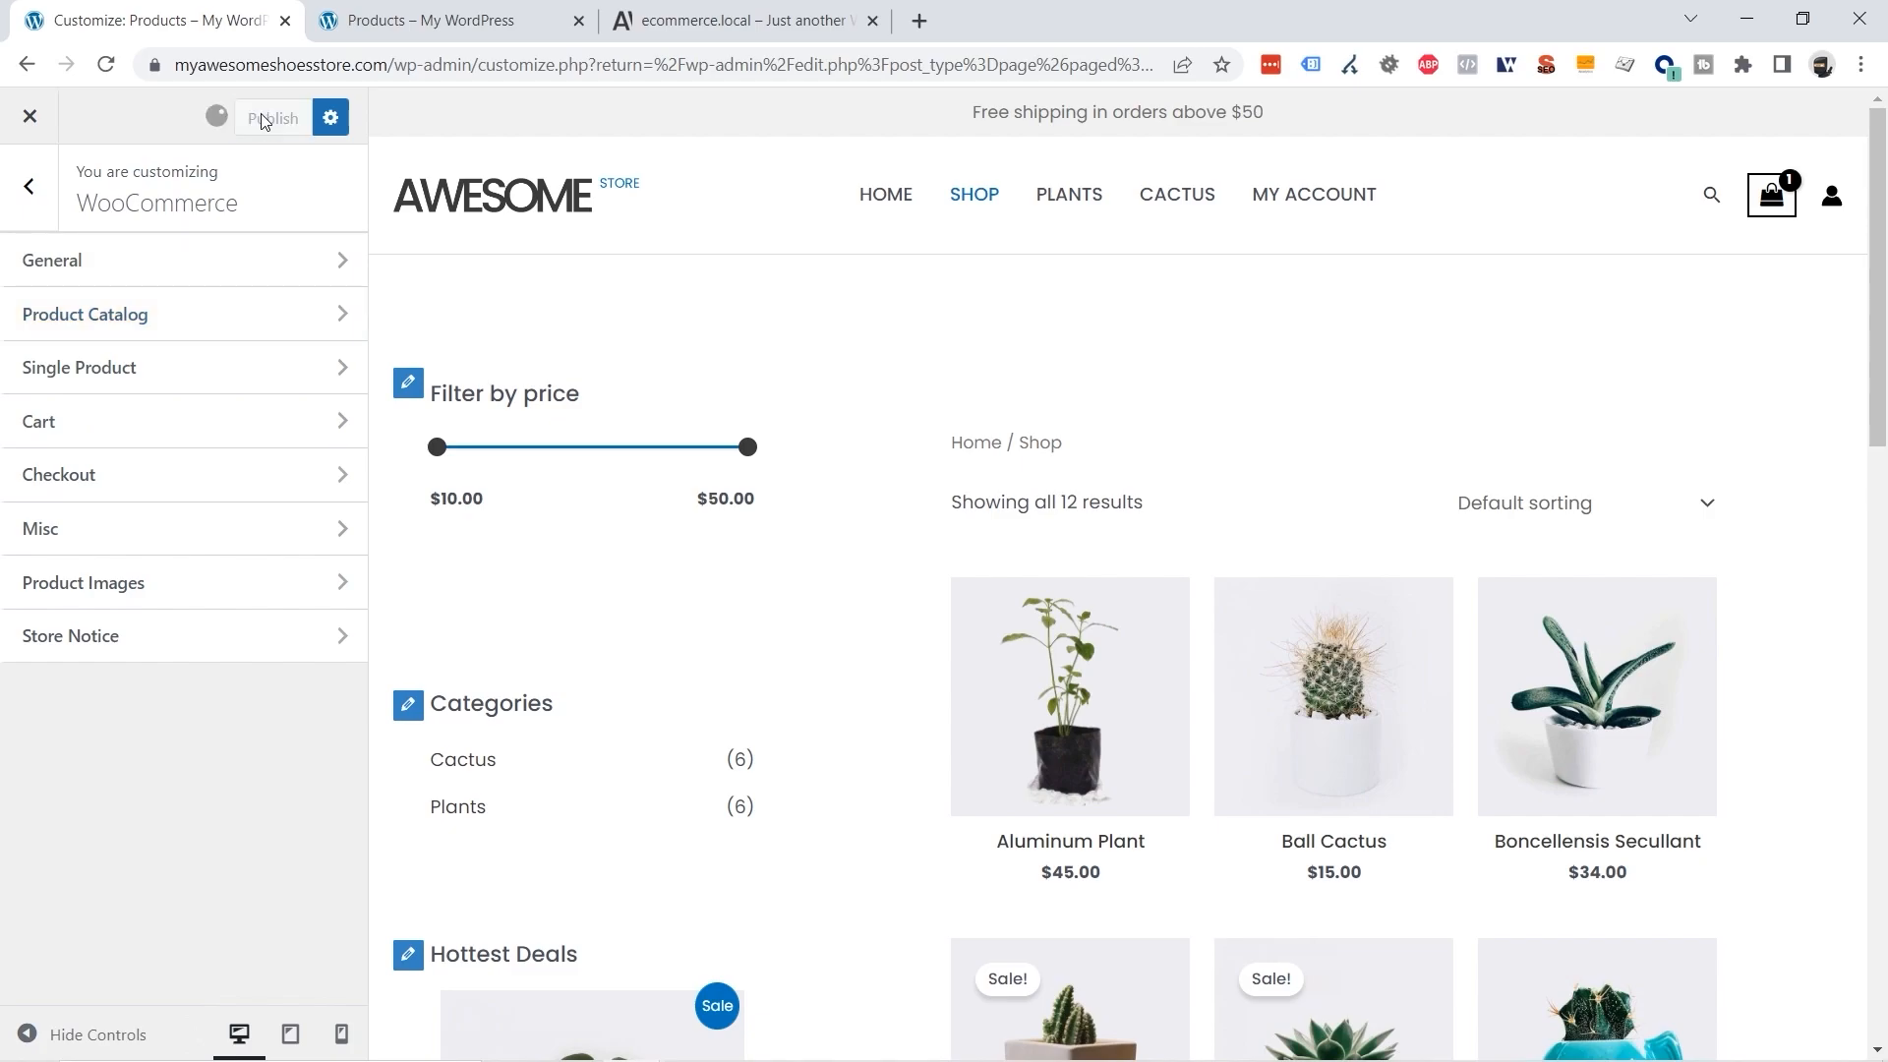
Reload the live Shop page and examine the updated product grid from top to bottom.
{"action": "left_click", "coordinate": [460, 22]}
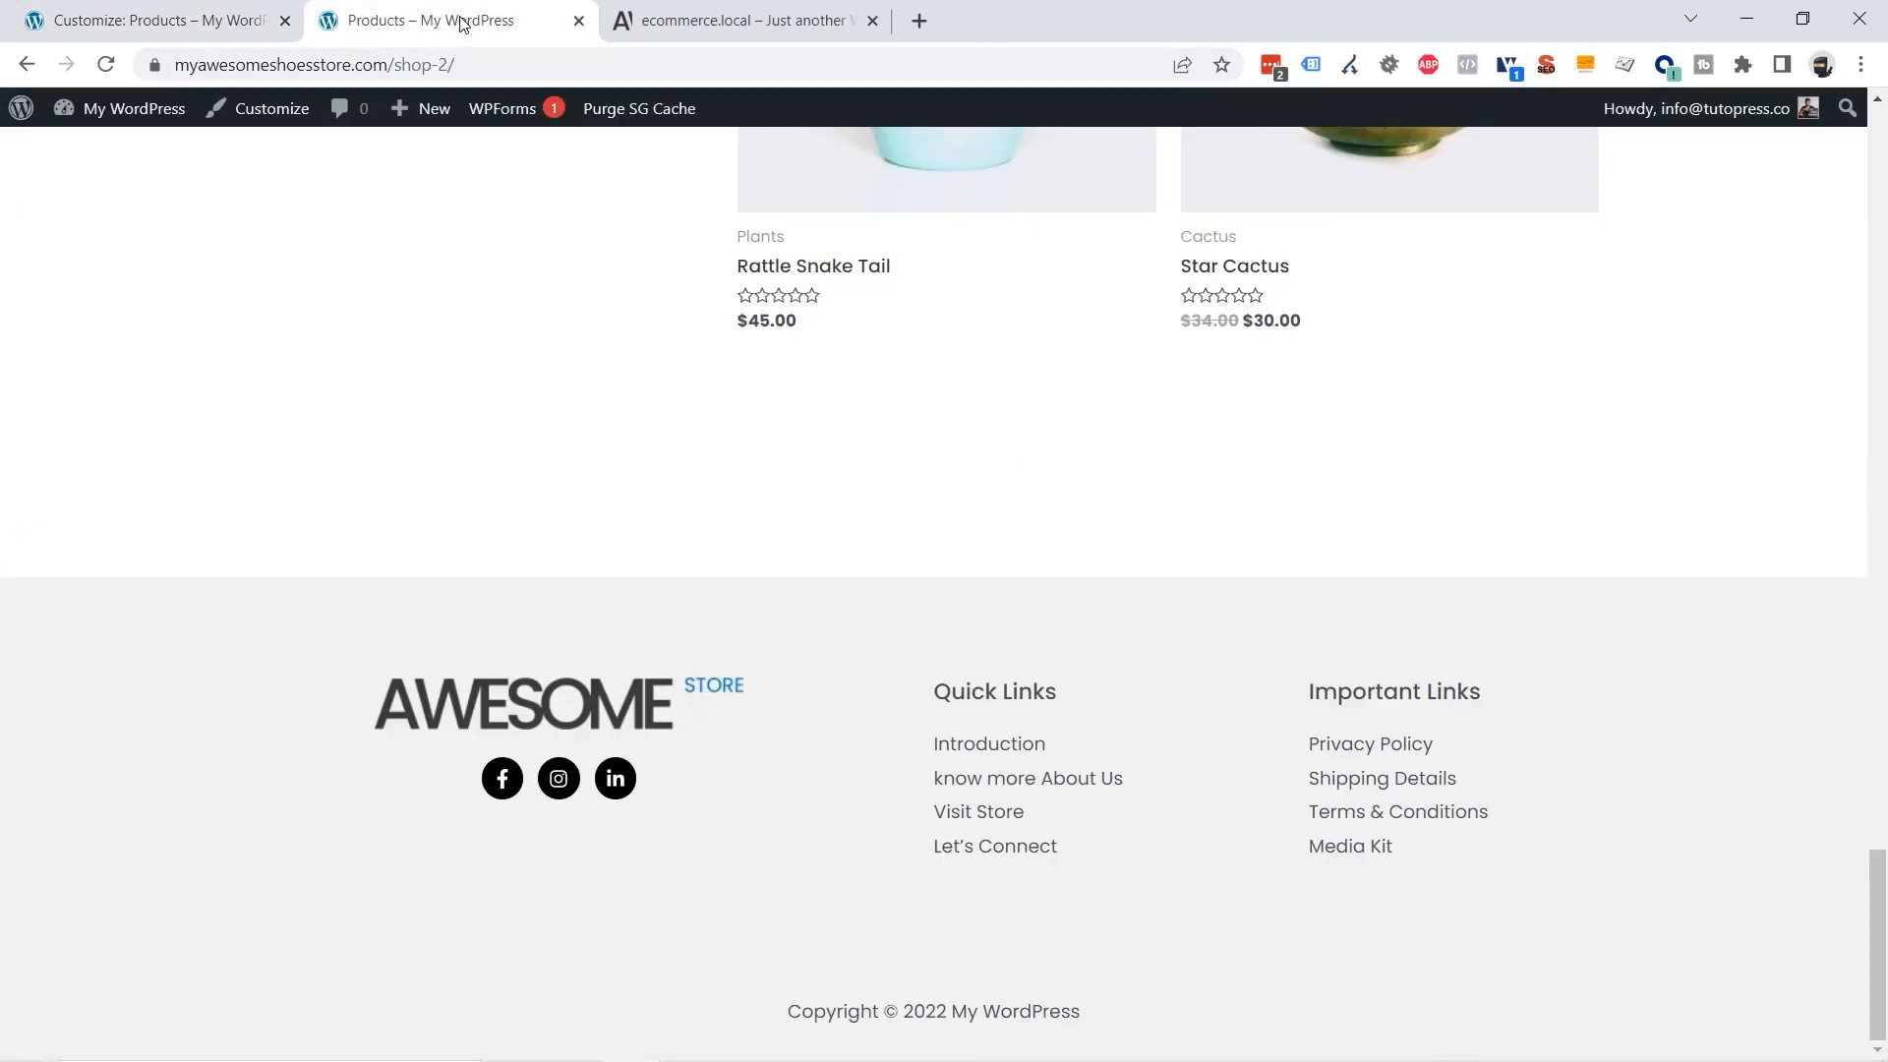
{"action": "scroll", "coordinate": [675, 449], "scroll_direction": "up", "scroll_amount": 20}
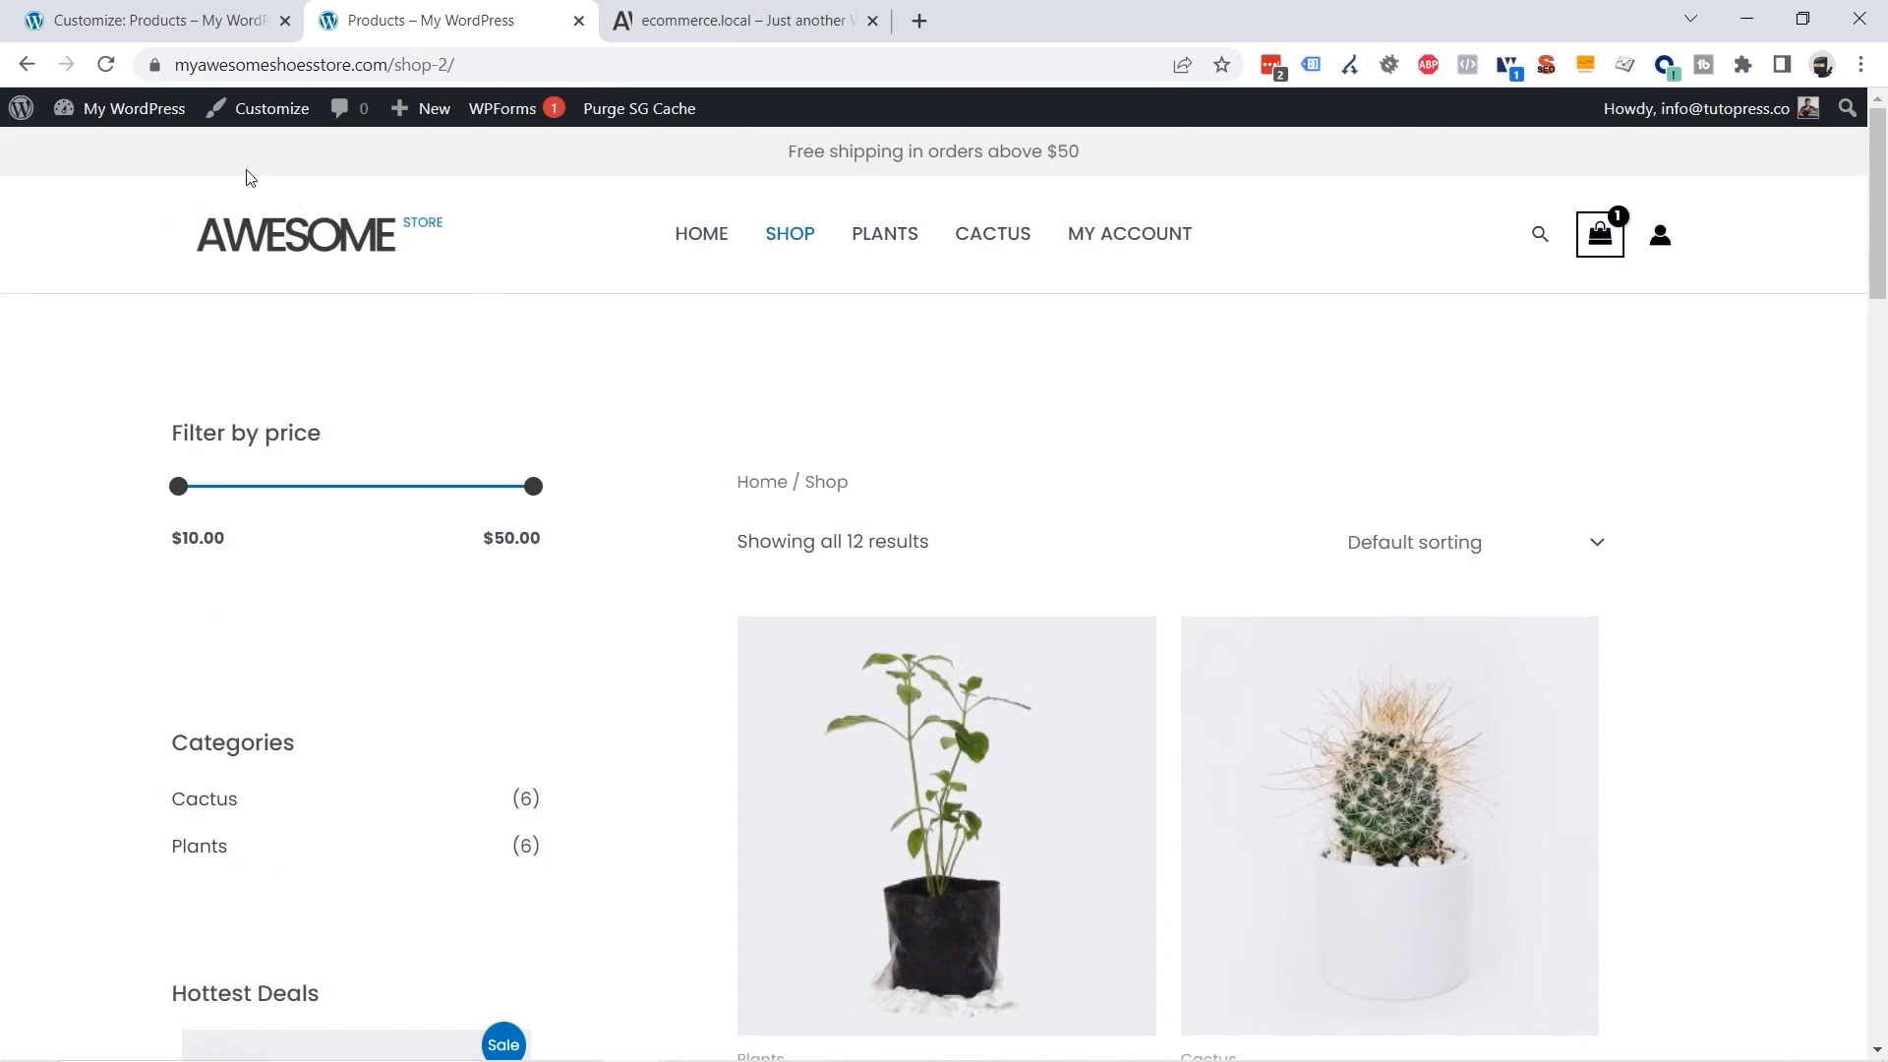
{"action": "left_click", "coordinate": [105, 64]}
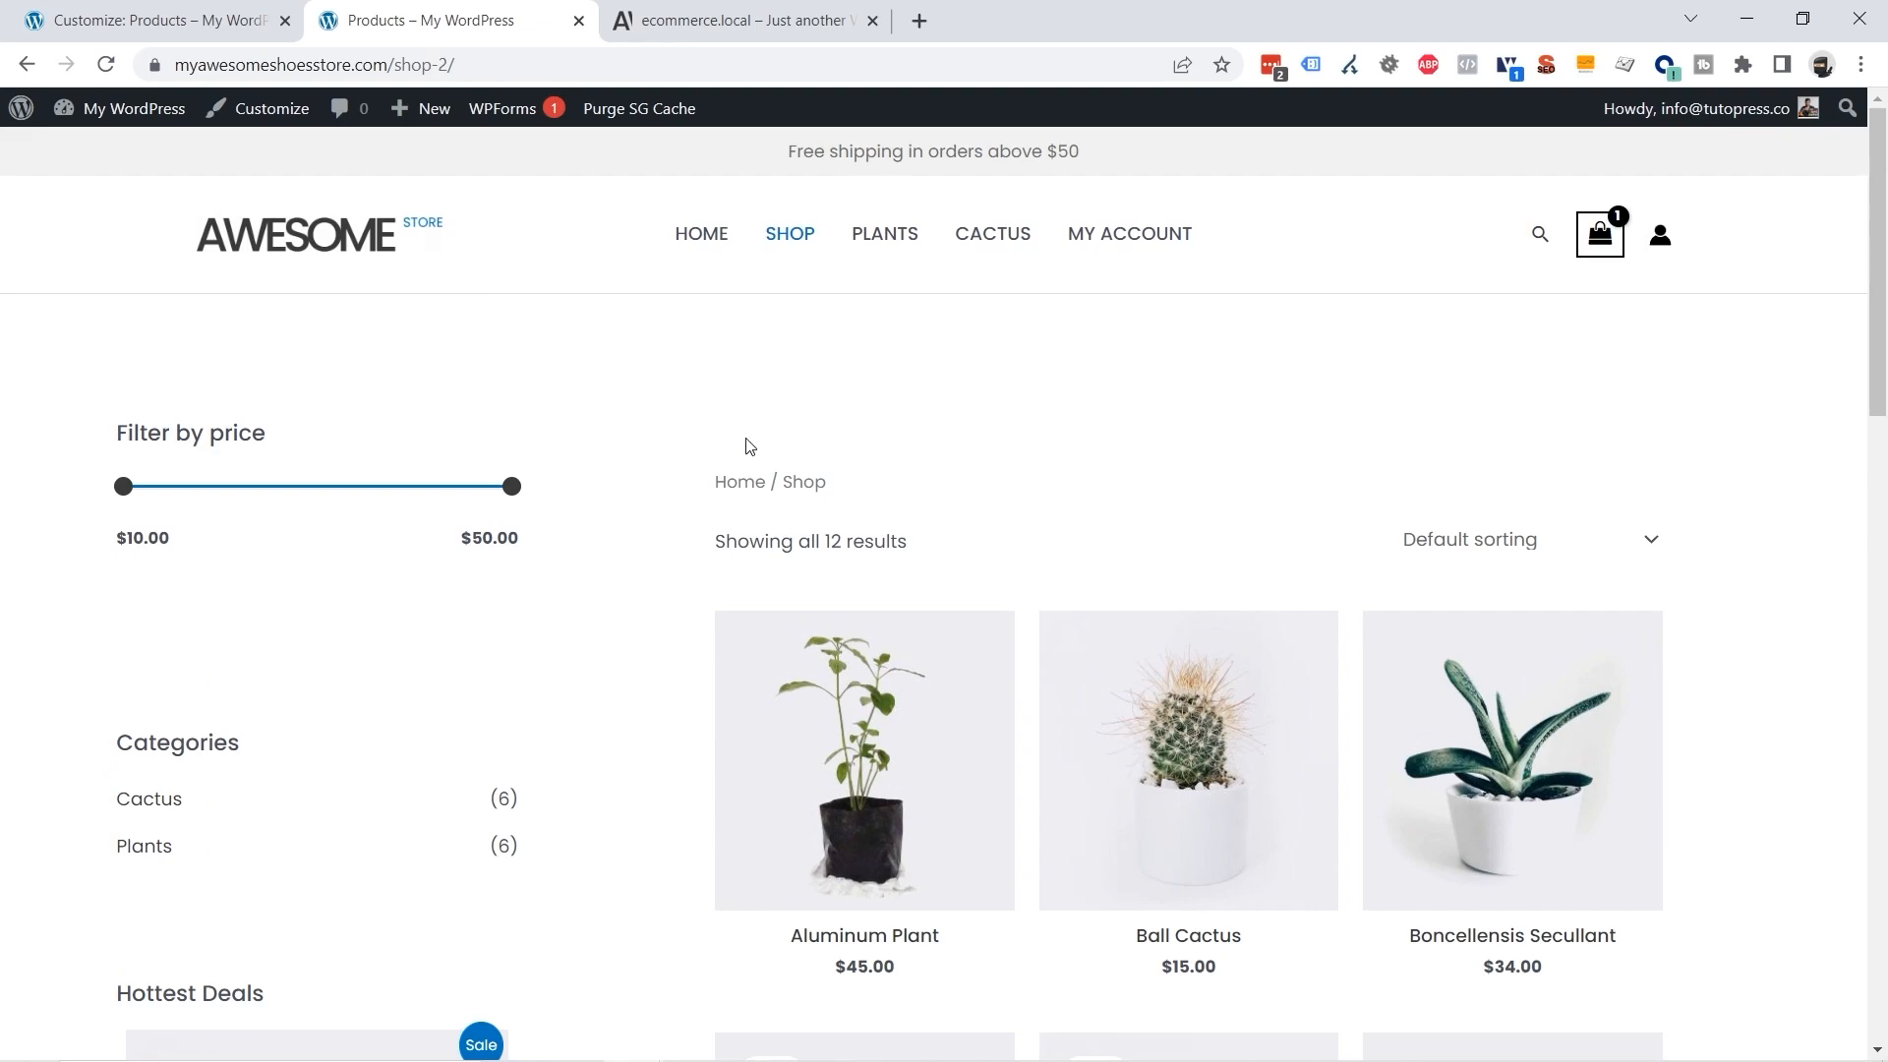
{"action": "scroll", "coordinate": [623, 481], "scroll_direction": "down", "scroll_amount": 18}
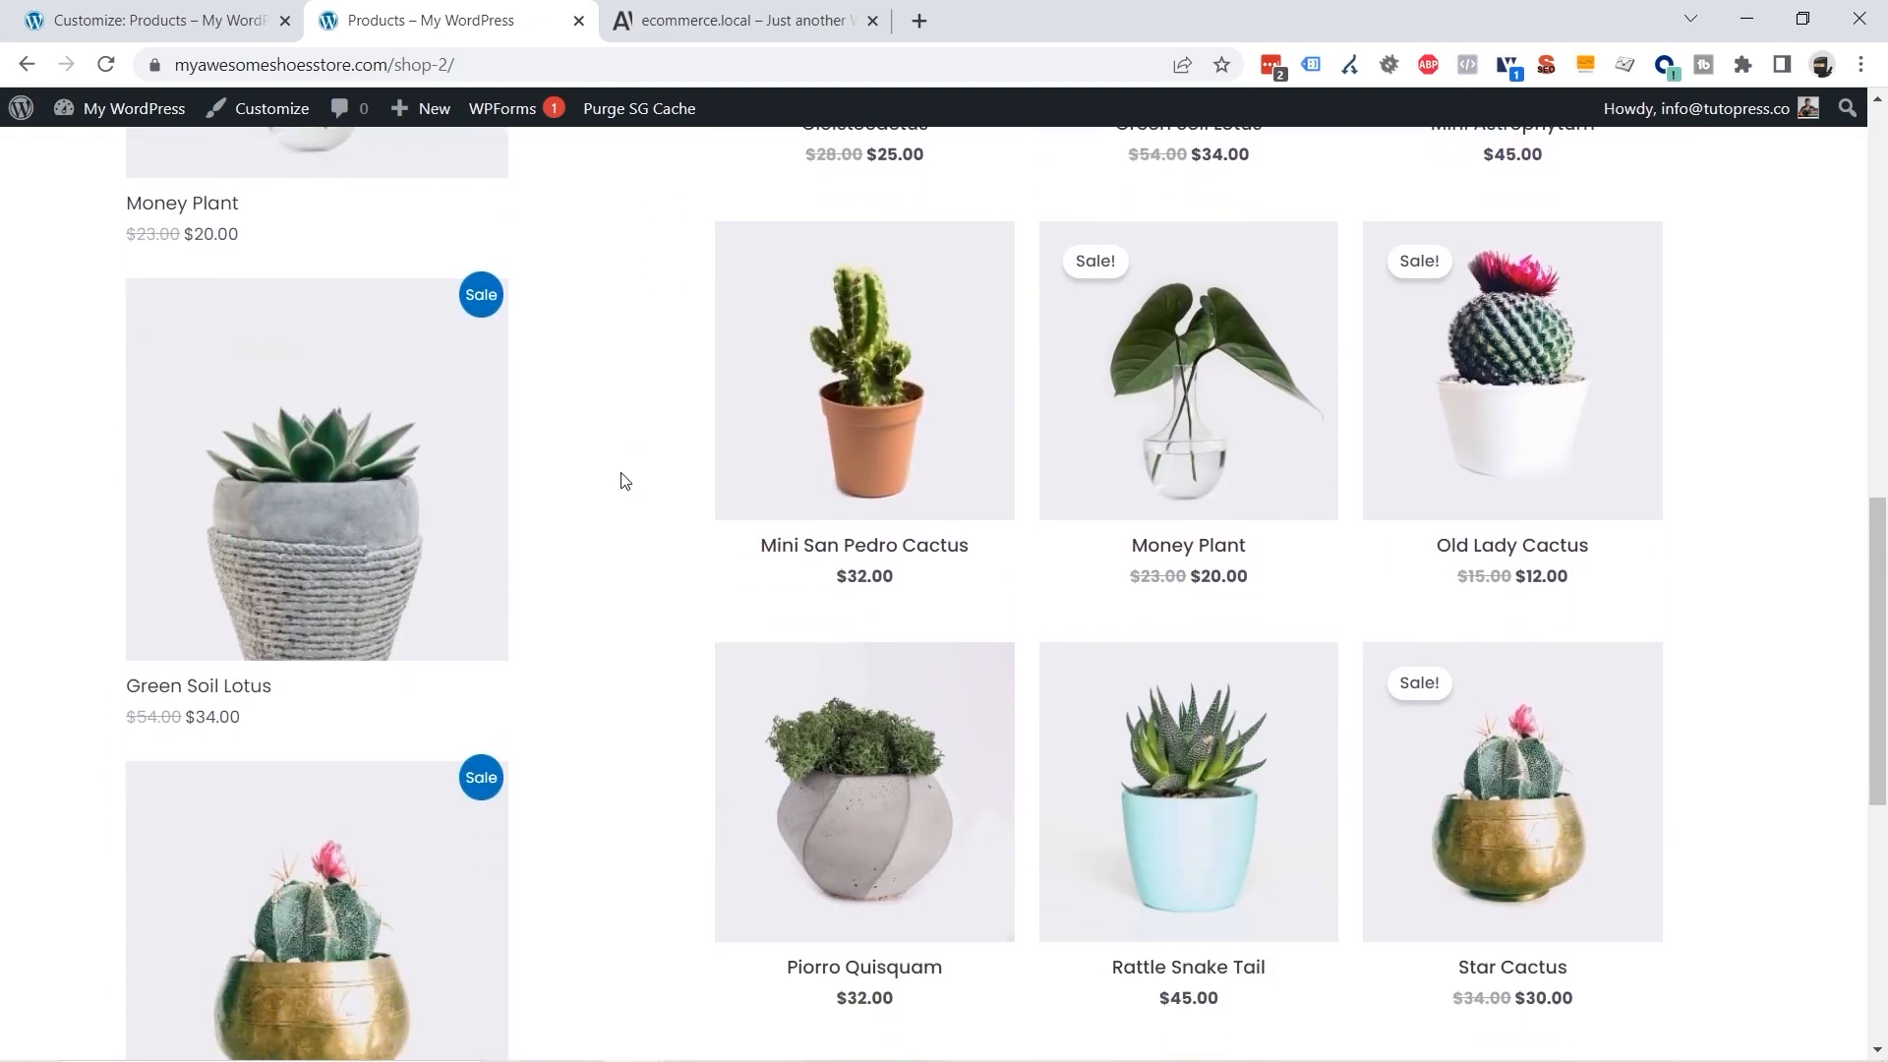
{"action": "scroll", "coordinate": [623, 480], "scroll_direction": "up", "scroll_amount": 15}
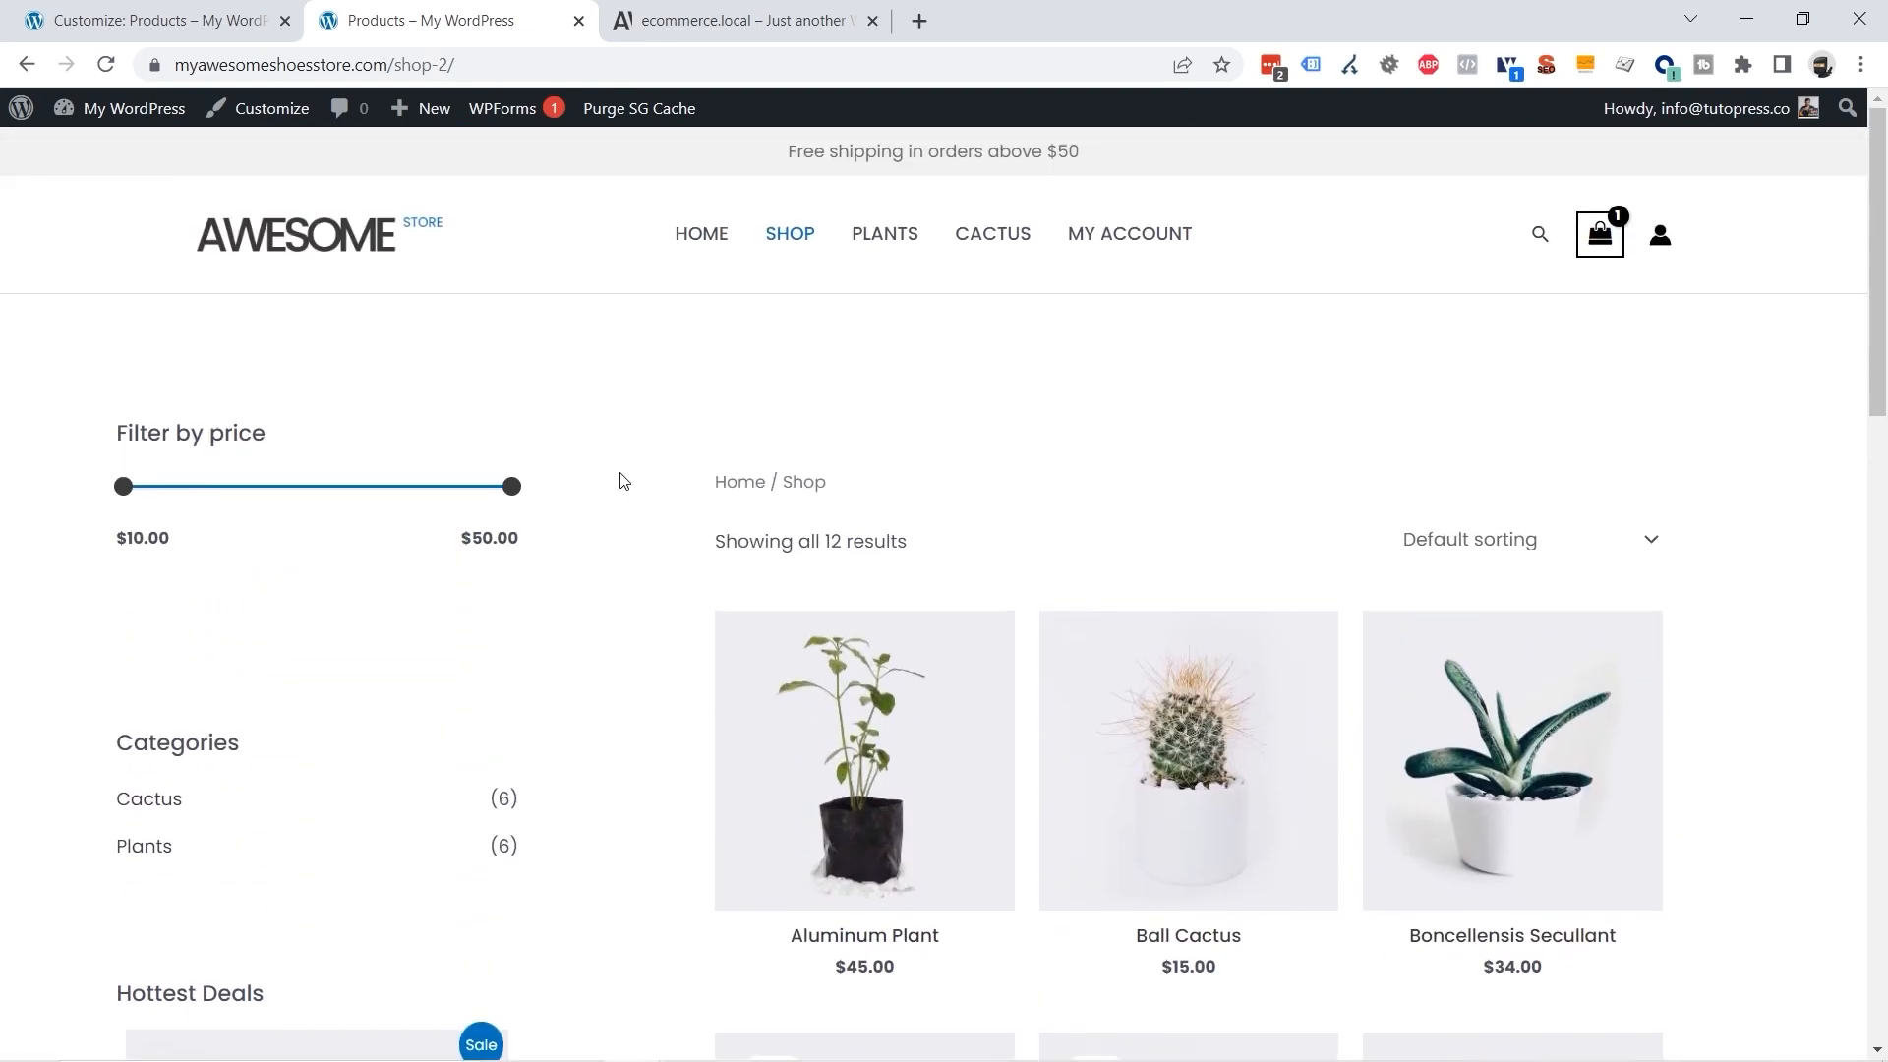
Return to the customizer, open the Single Product settings and show the Aluminum Plant product in the preview.
{"action": "left_click", "coordinate": [182, 24]}
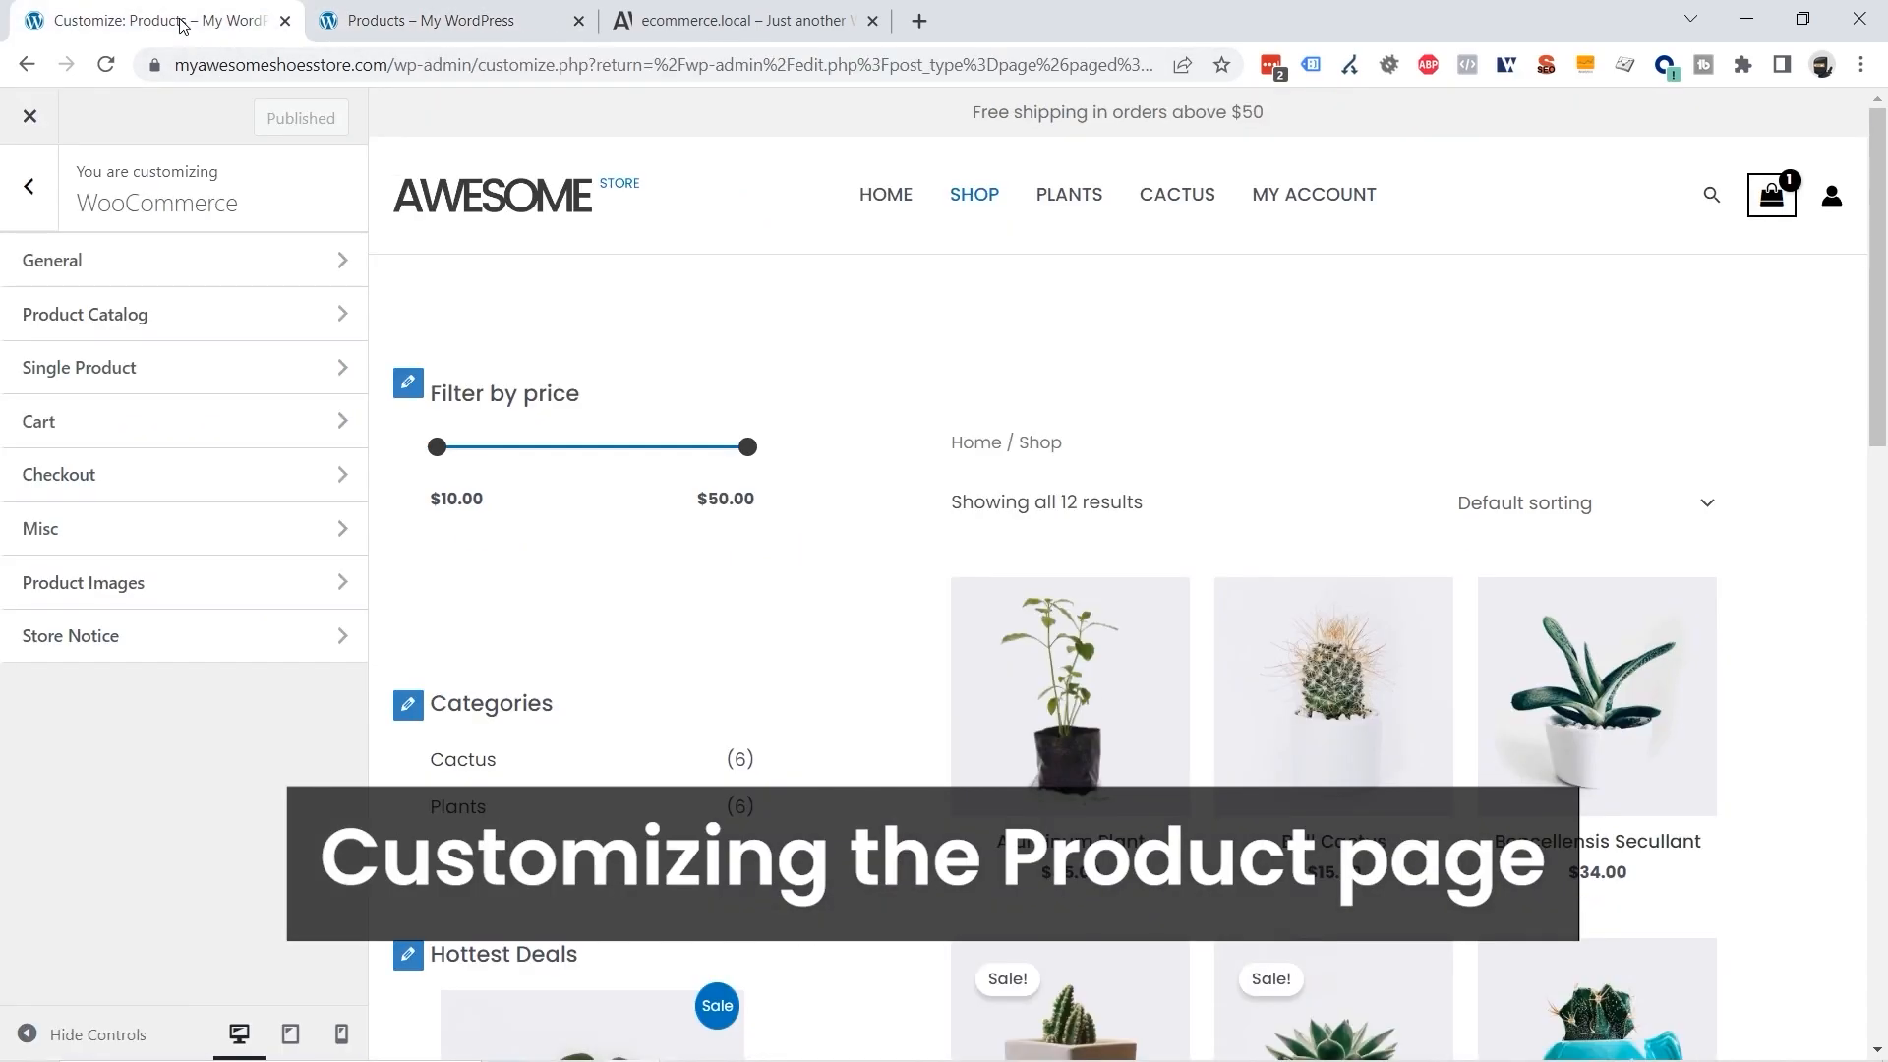
{"action": "left_click", "coordinate": [160, 371]}
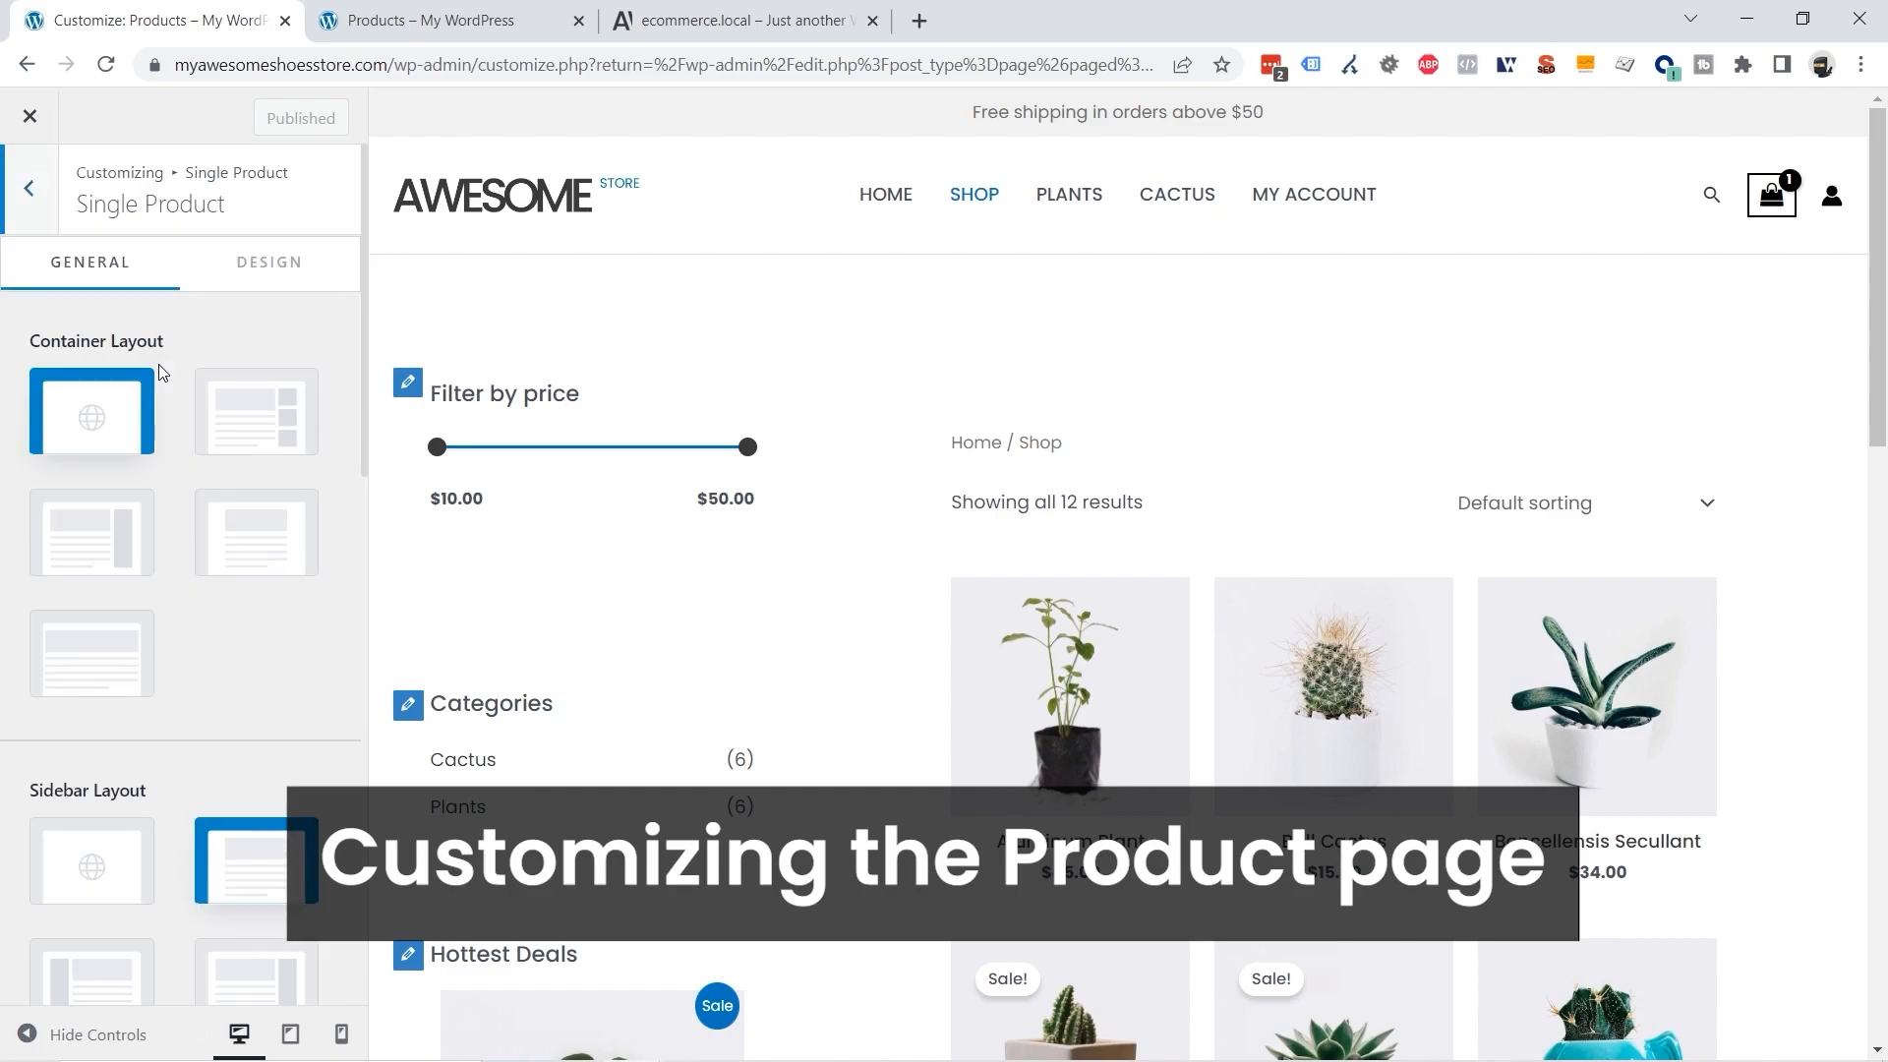
{"action": "left_click", "coordinate": [1047, 665]}
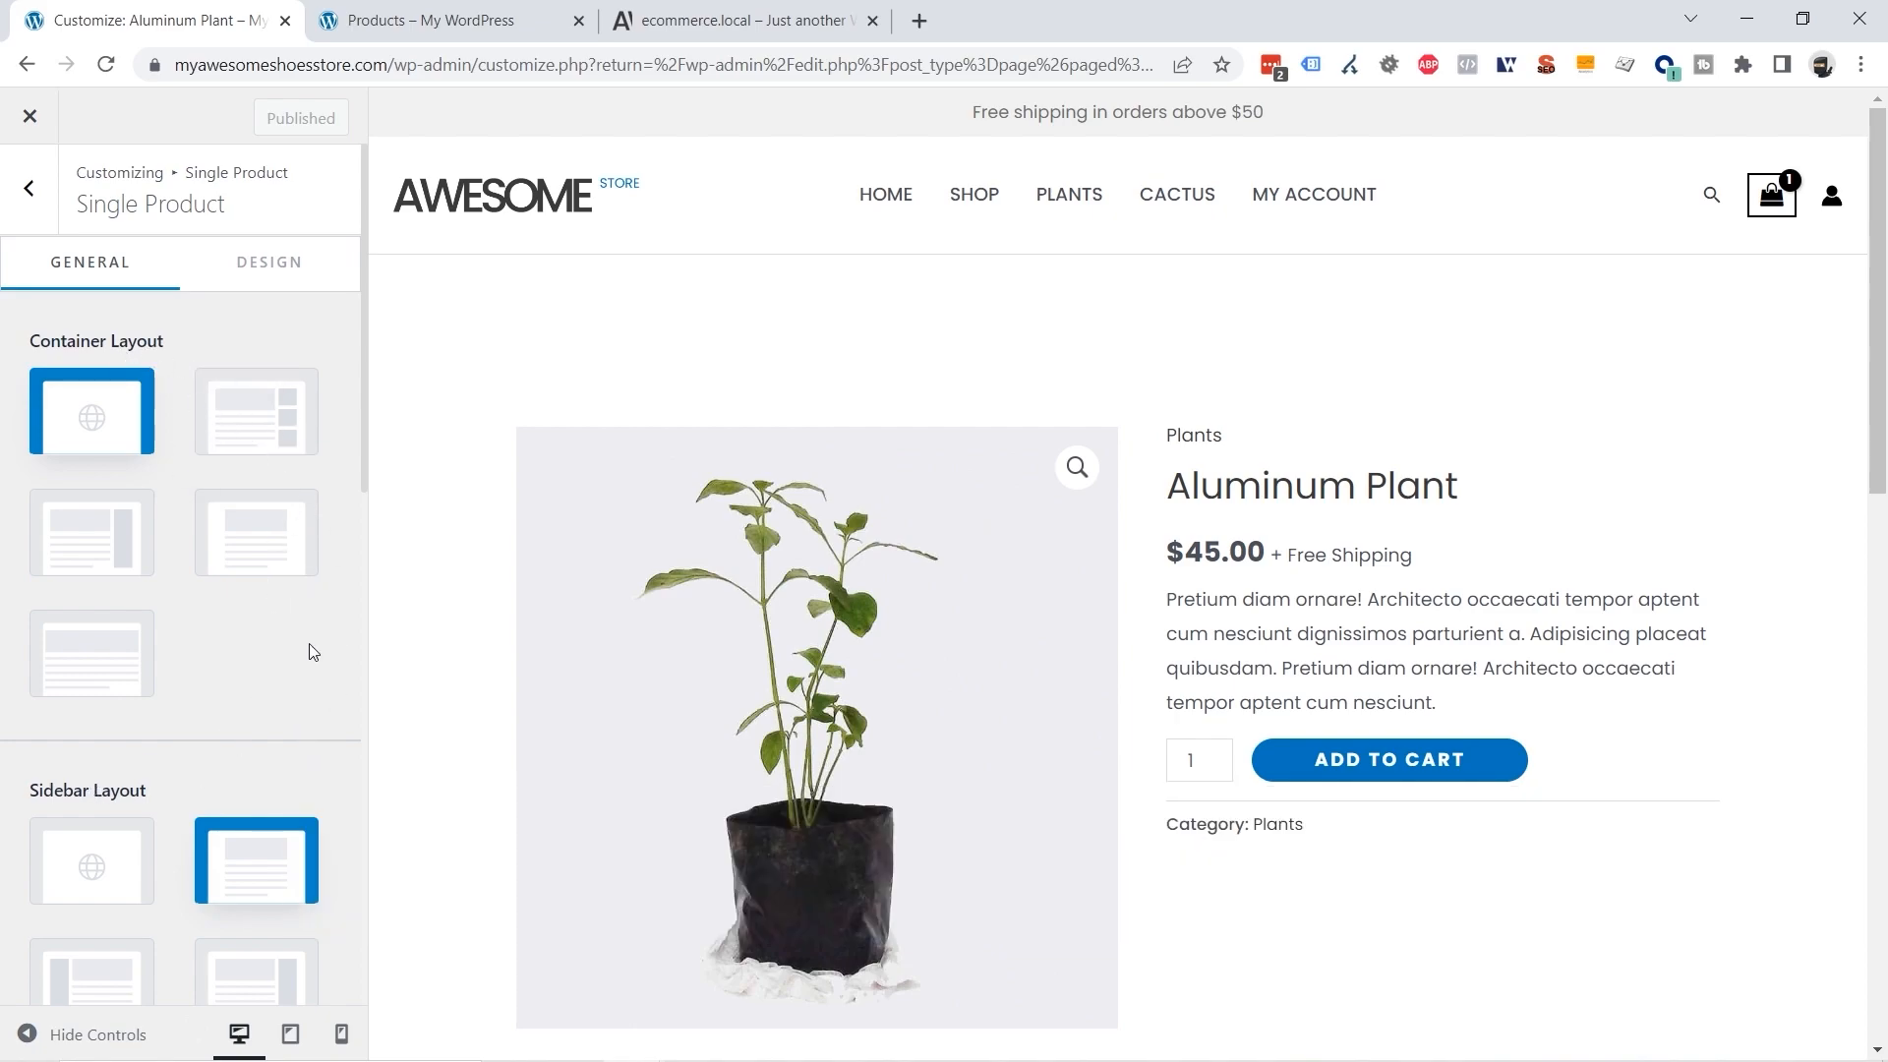
In the Single Product Structure, hide the Category element and show the Payments element.
{"action": "scroll", "coordinate": [140, 379], "scroll_direction": "down", "scroll_amount": 2}
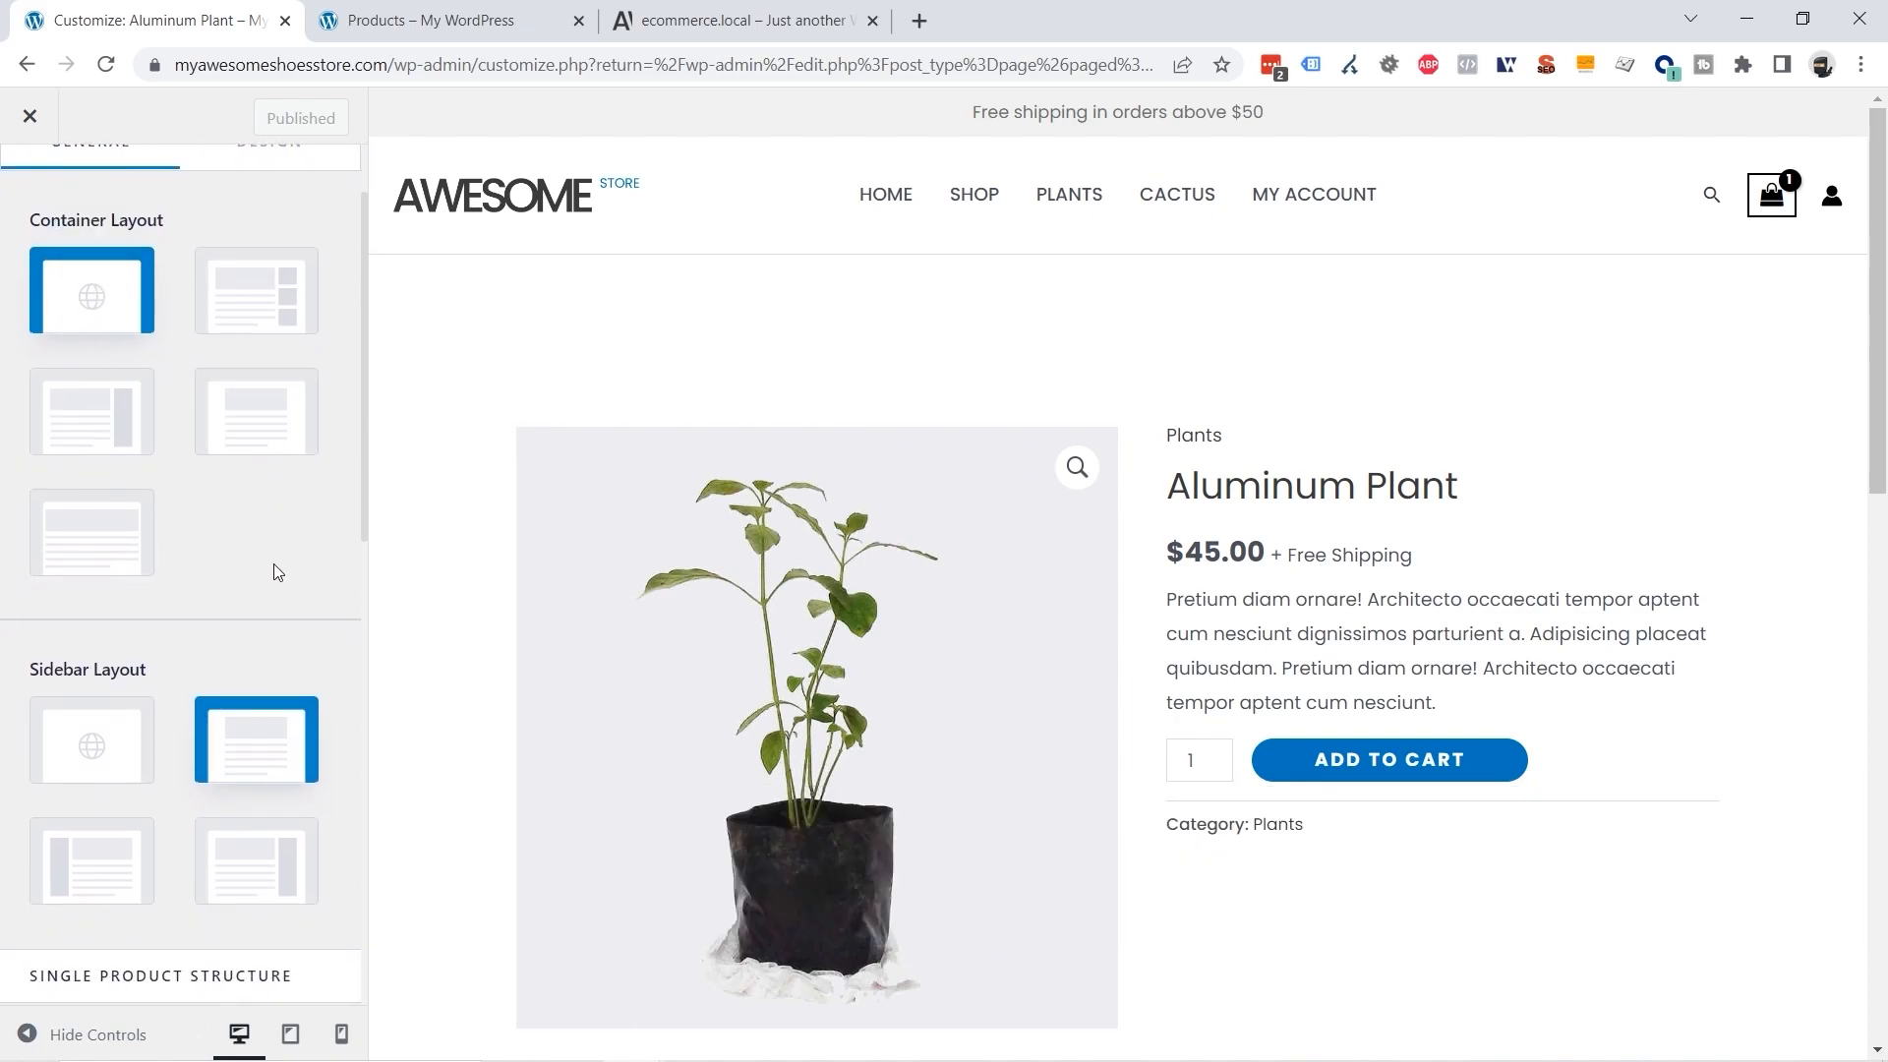
{"action": "scroll", "coordinate": [275, 569], "scroll_direction": "down", "scroll_amount": 5}
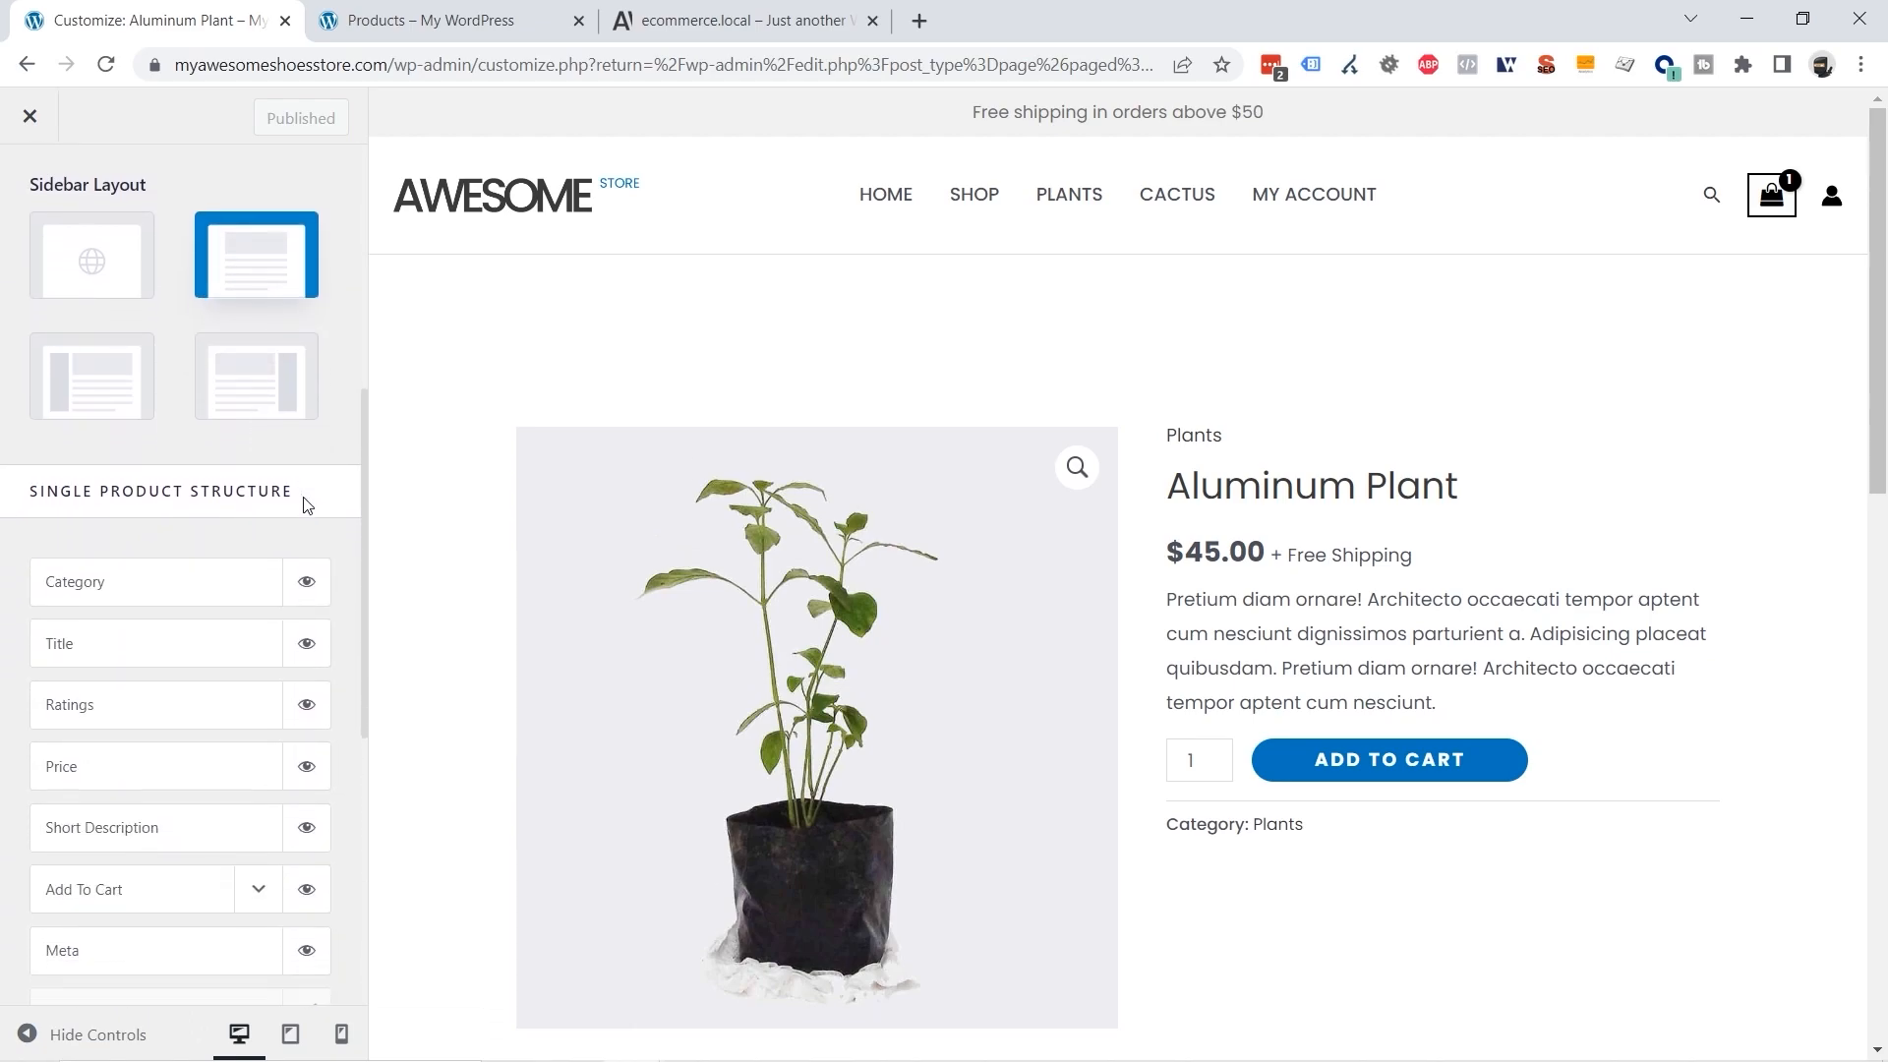
{"action": "scroll", "coordinate": [313, 504], "scroll_direction": "down", "scroll_amount": 3}
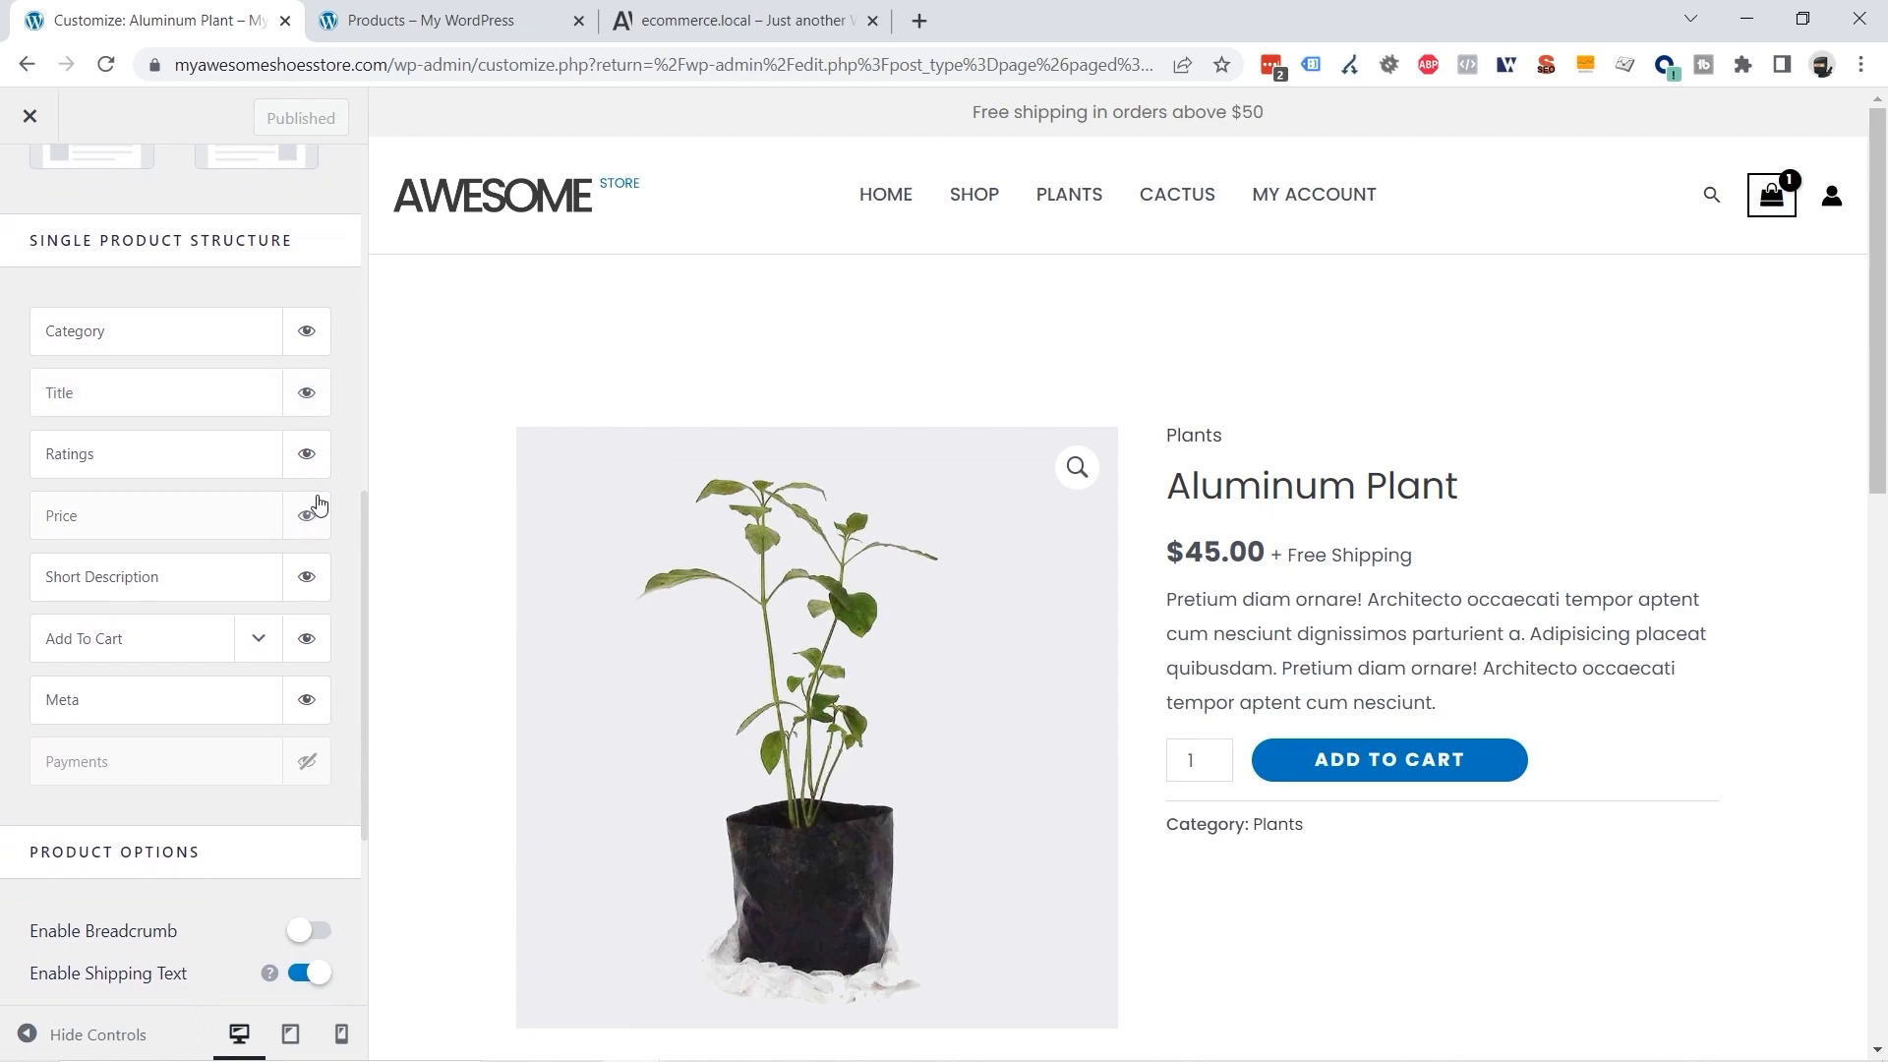
{"action": "left_click", "coordinate": [307, 339]}
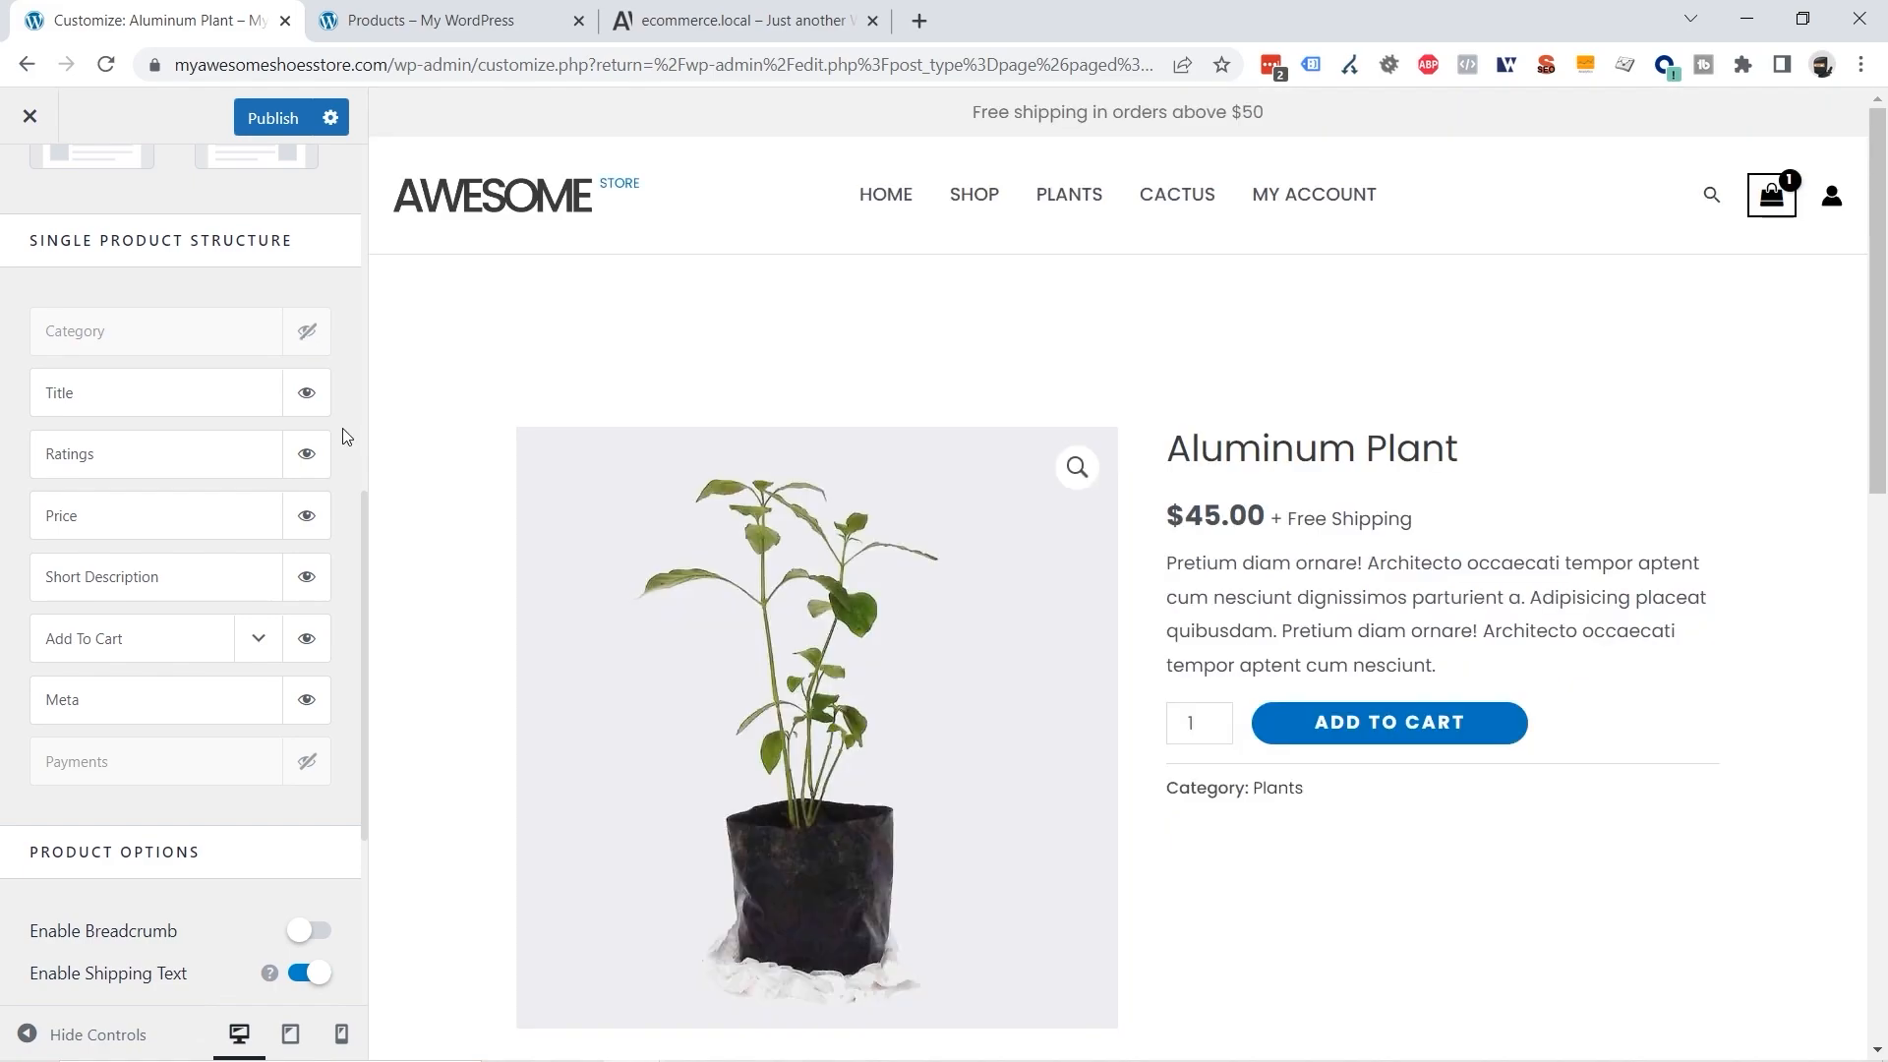
{"action": "left_click", "coordinate": [306, 764]}
{"action": "scroll", "coordinate": [1431, 702], "scroll_direction": "down", "scroll_amount": 1}
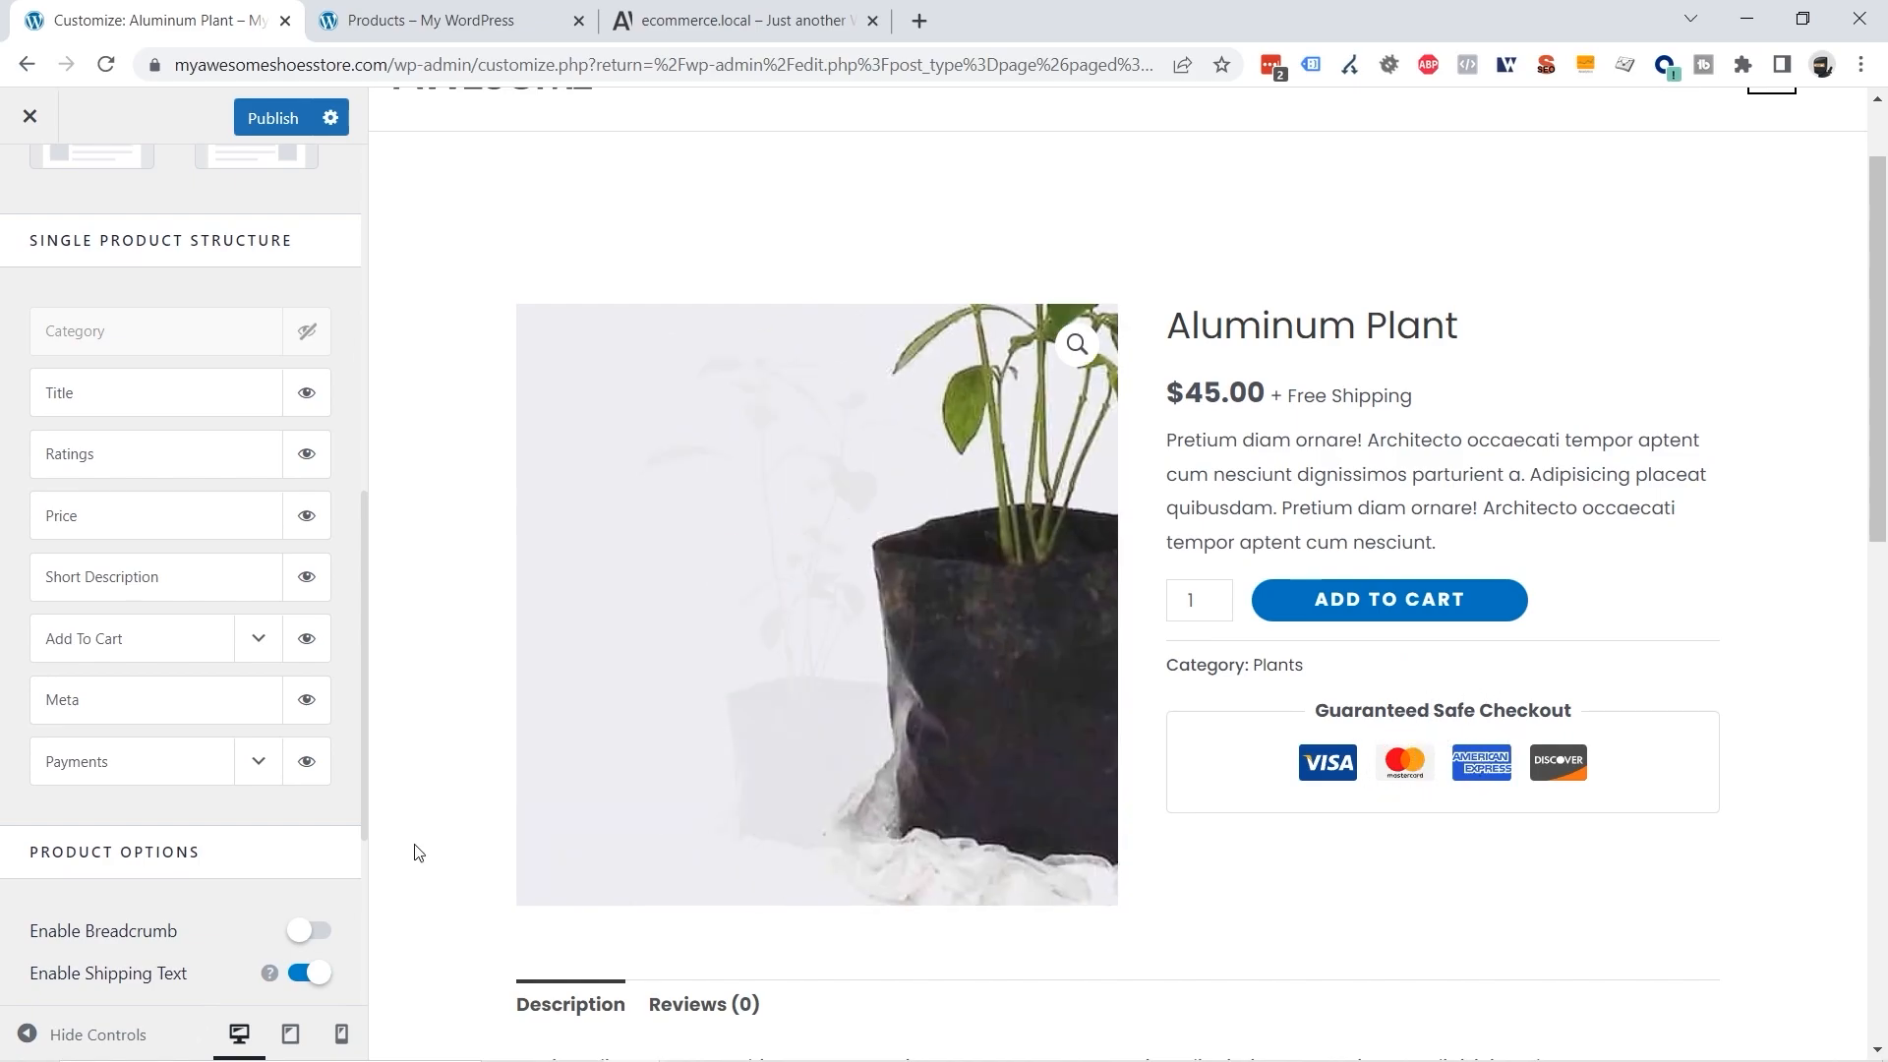
Expand the Payments element's options and try the Grayscale icon colors before restoring Default.
{"action": "left_click", "coordinate": [258, 767]}
{"action": "scroll", "coordinate": [257, 767], "scroll_direction": "down", "scroll_amount": 2}
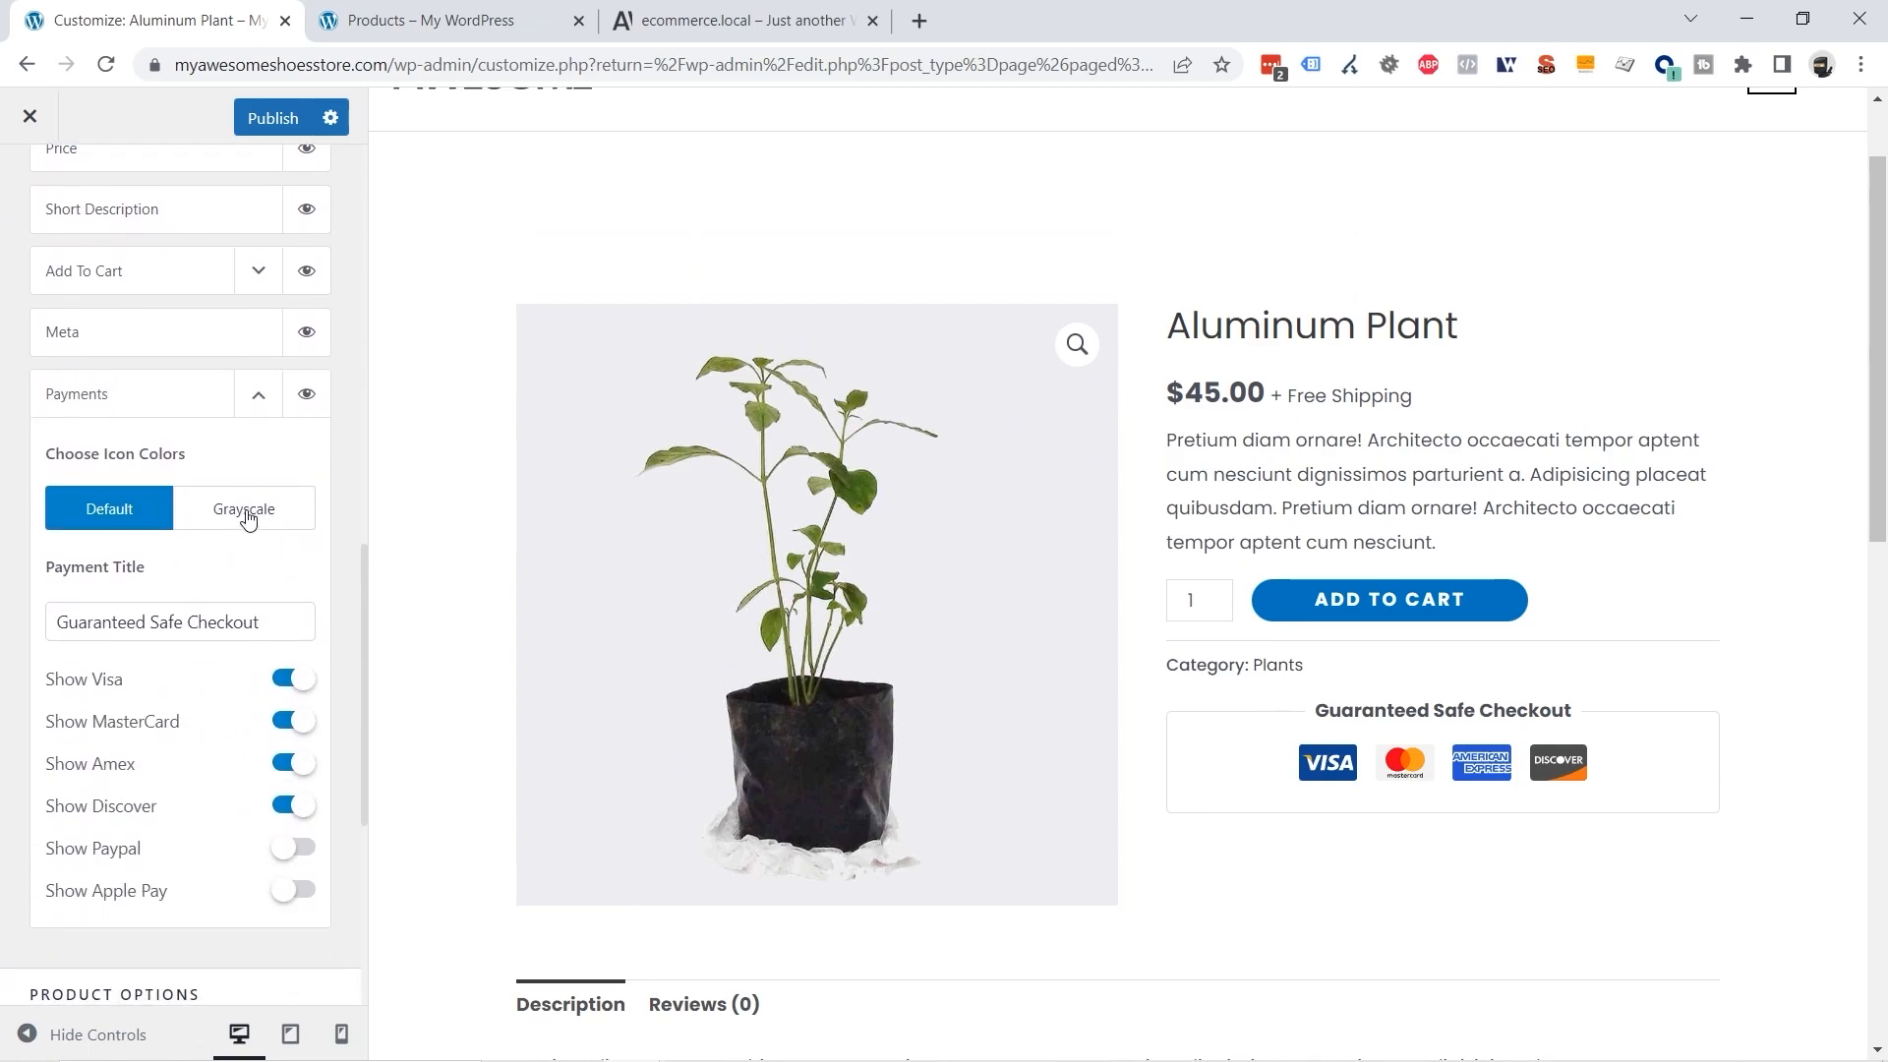
{"action": "left_click", "coordinate": [241, 519]}
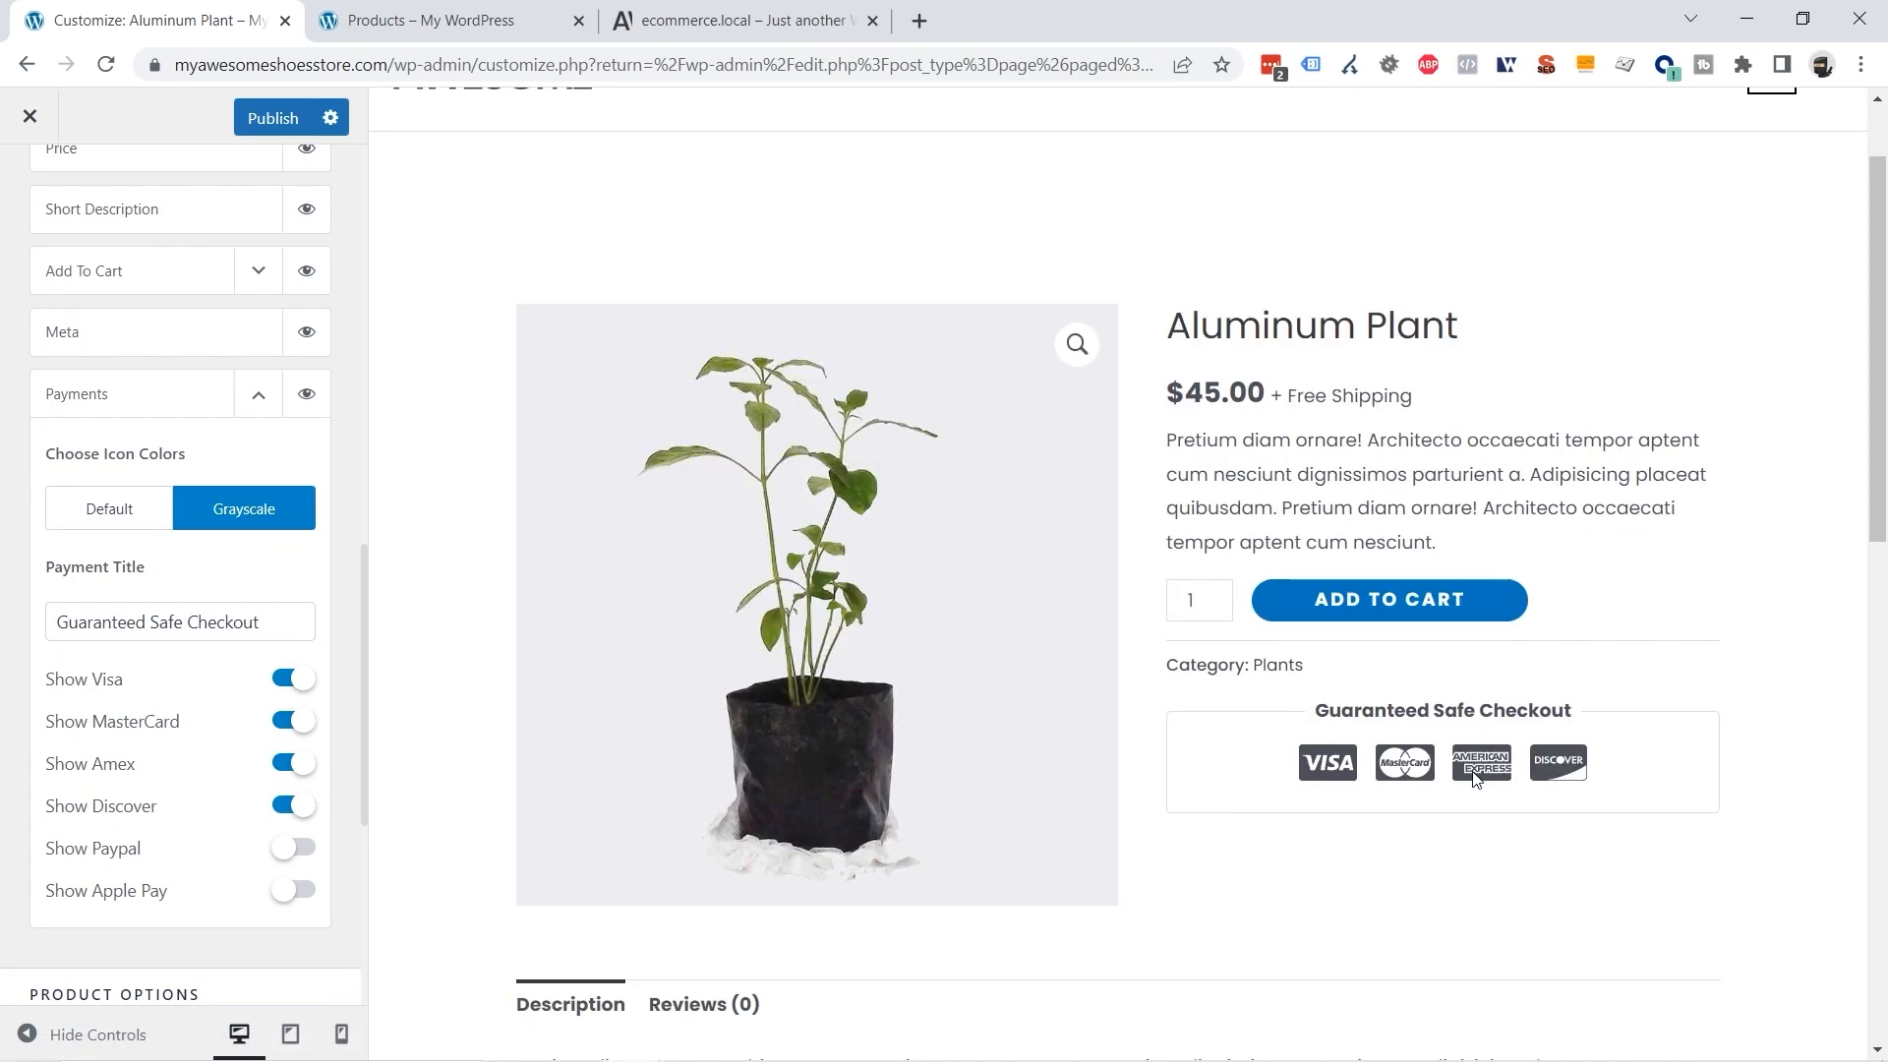
{"action": "left_click", "coordinate": [90, 529]}
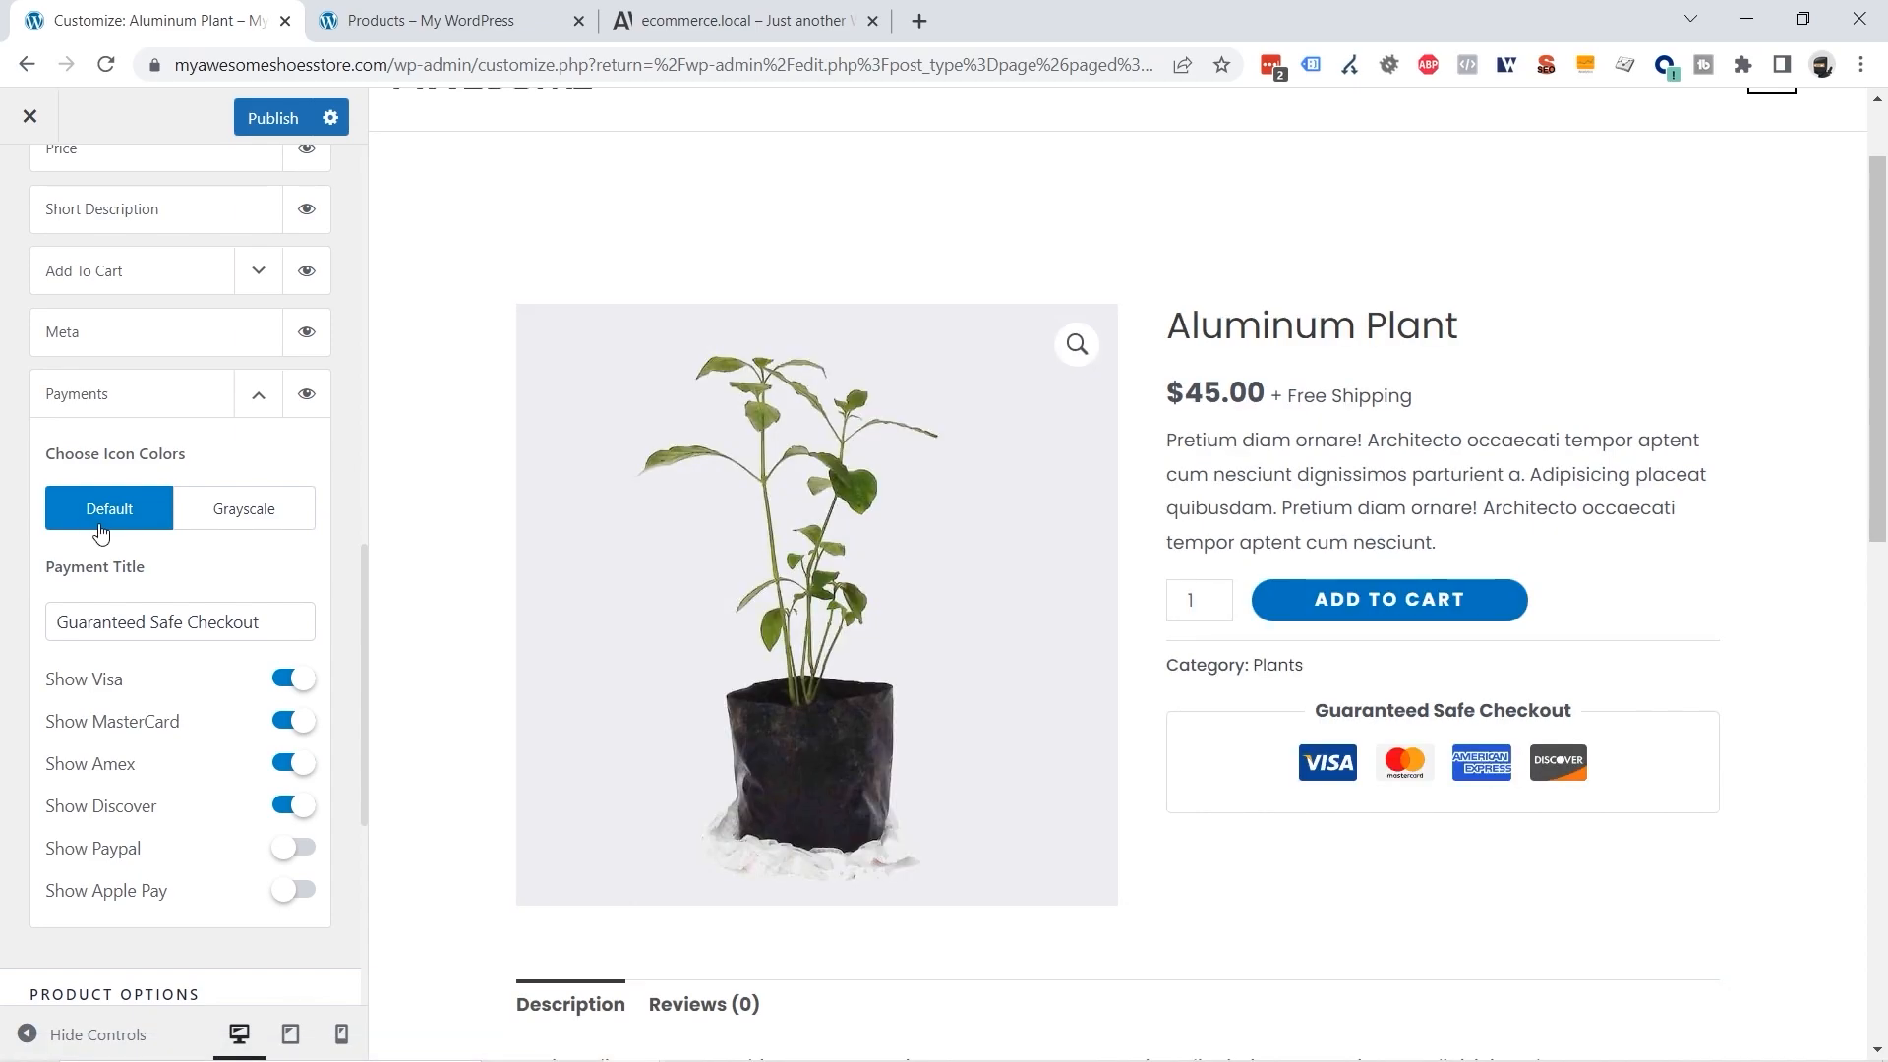
Check the payment title text and enable the Paypal and Apple Pay icons in the Payments element.
{"action": "left_click_drag", "start_coordinate": [57, 622], "coordinate": [266, 624]}
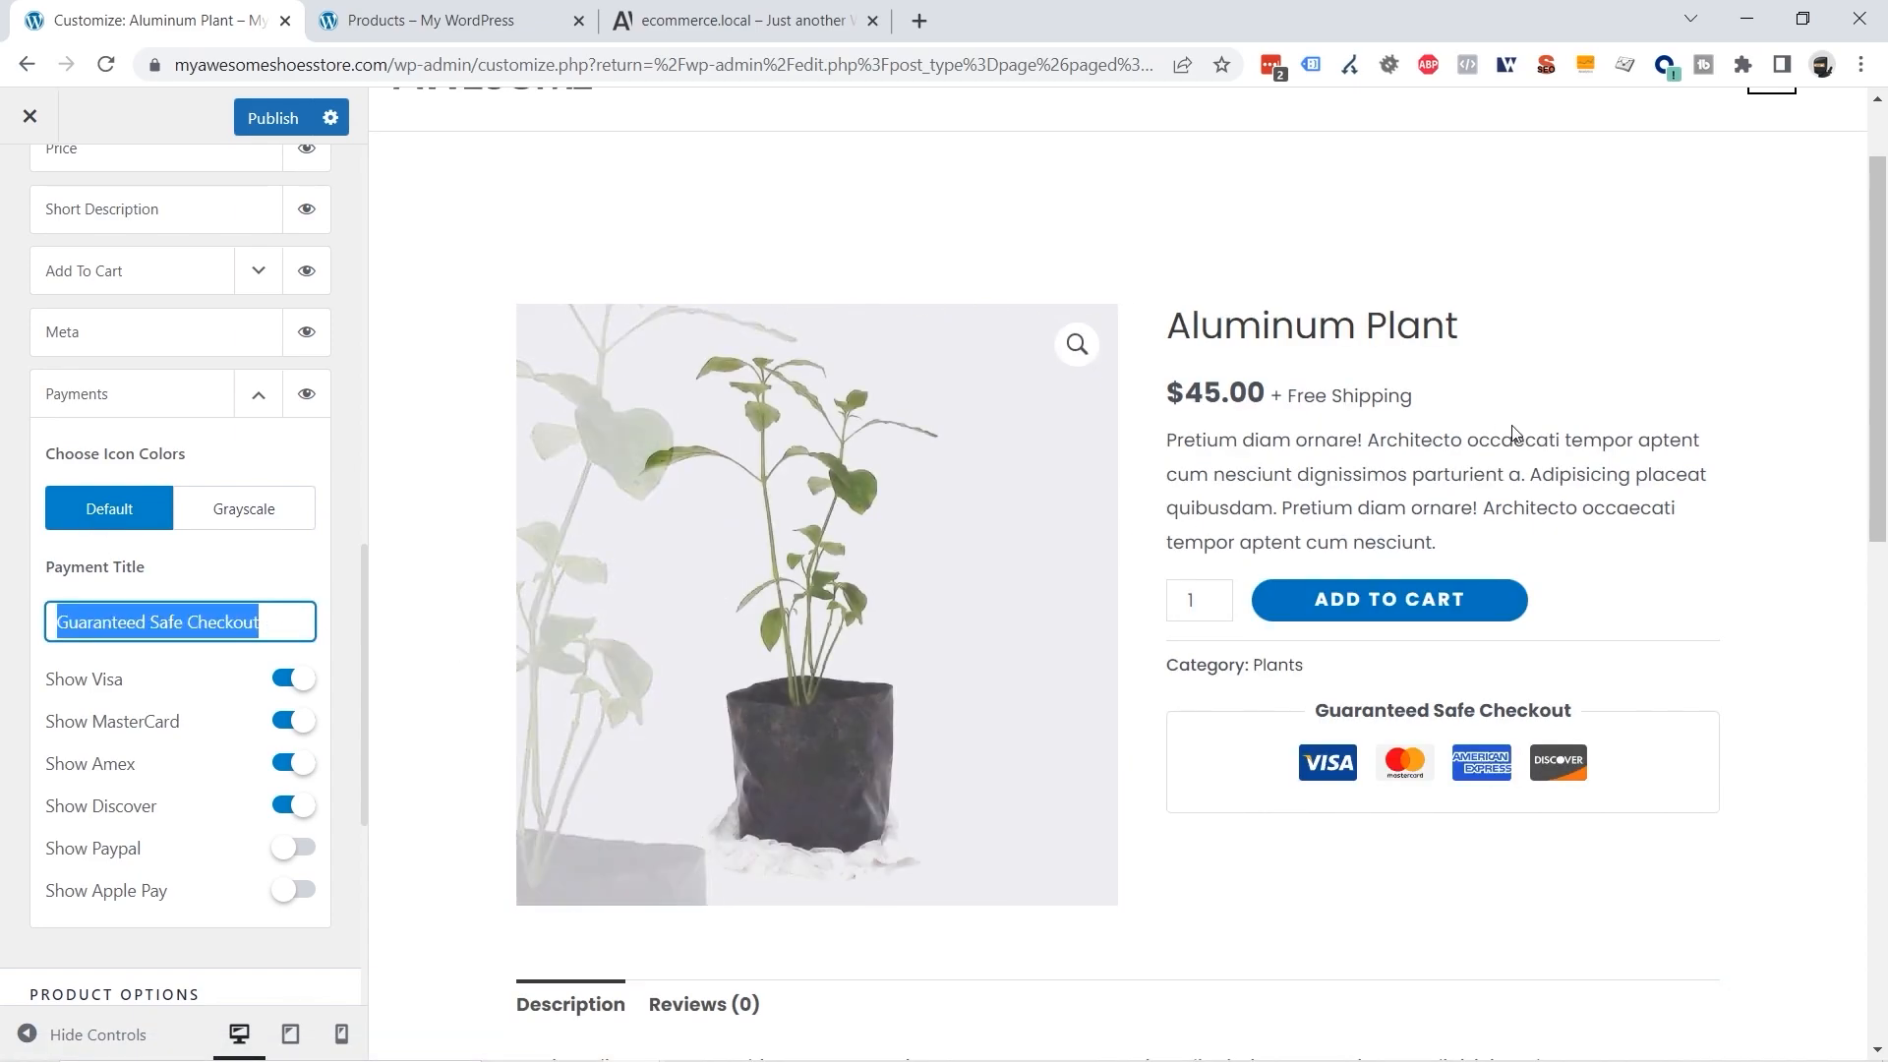
{"action": "double_click", "coordinate": [1372, 710]}
{"action": "left_click", "coordinate": [288, 851]}
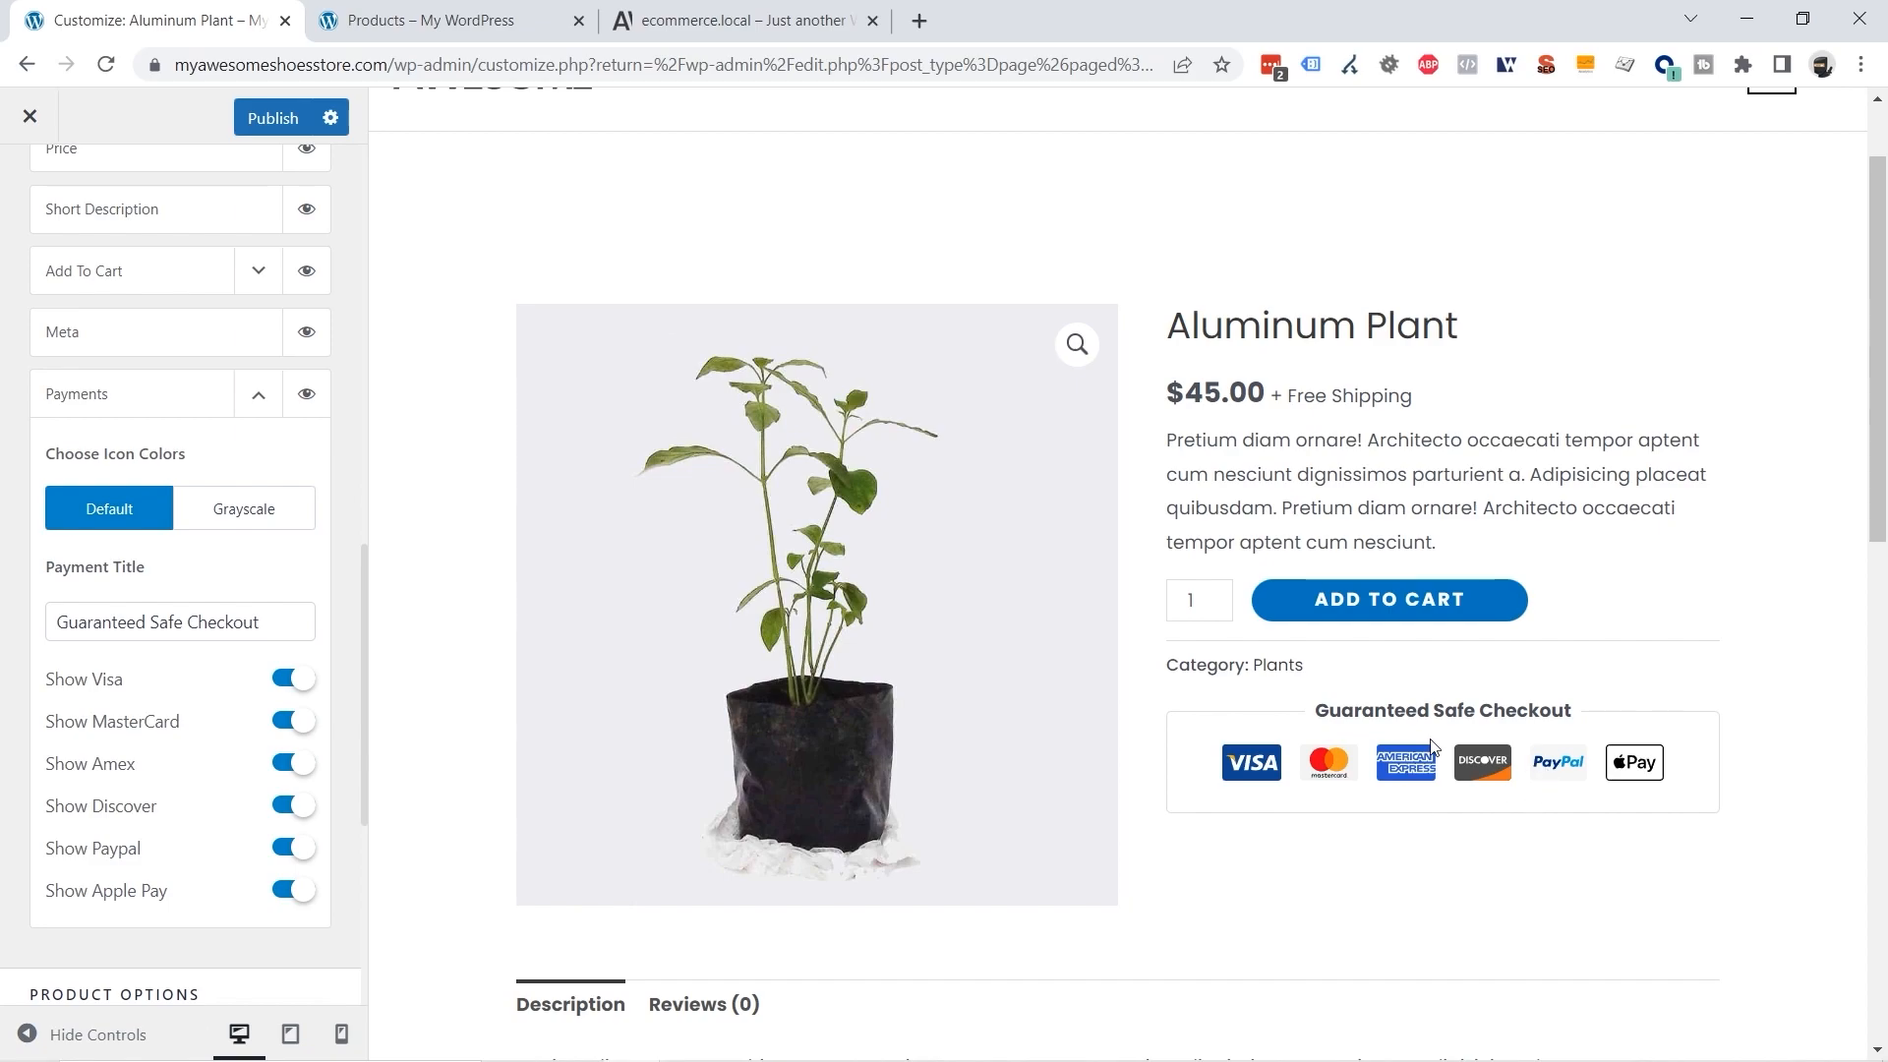
Collapse the Payments options and move the Ratings element above Title in the Single Product Structure.
{"action": "left_click", "coordinate": [259, 394]}
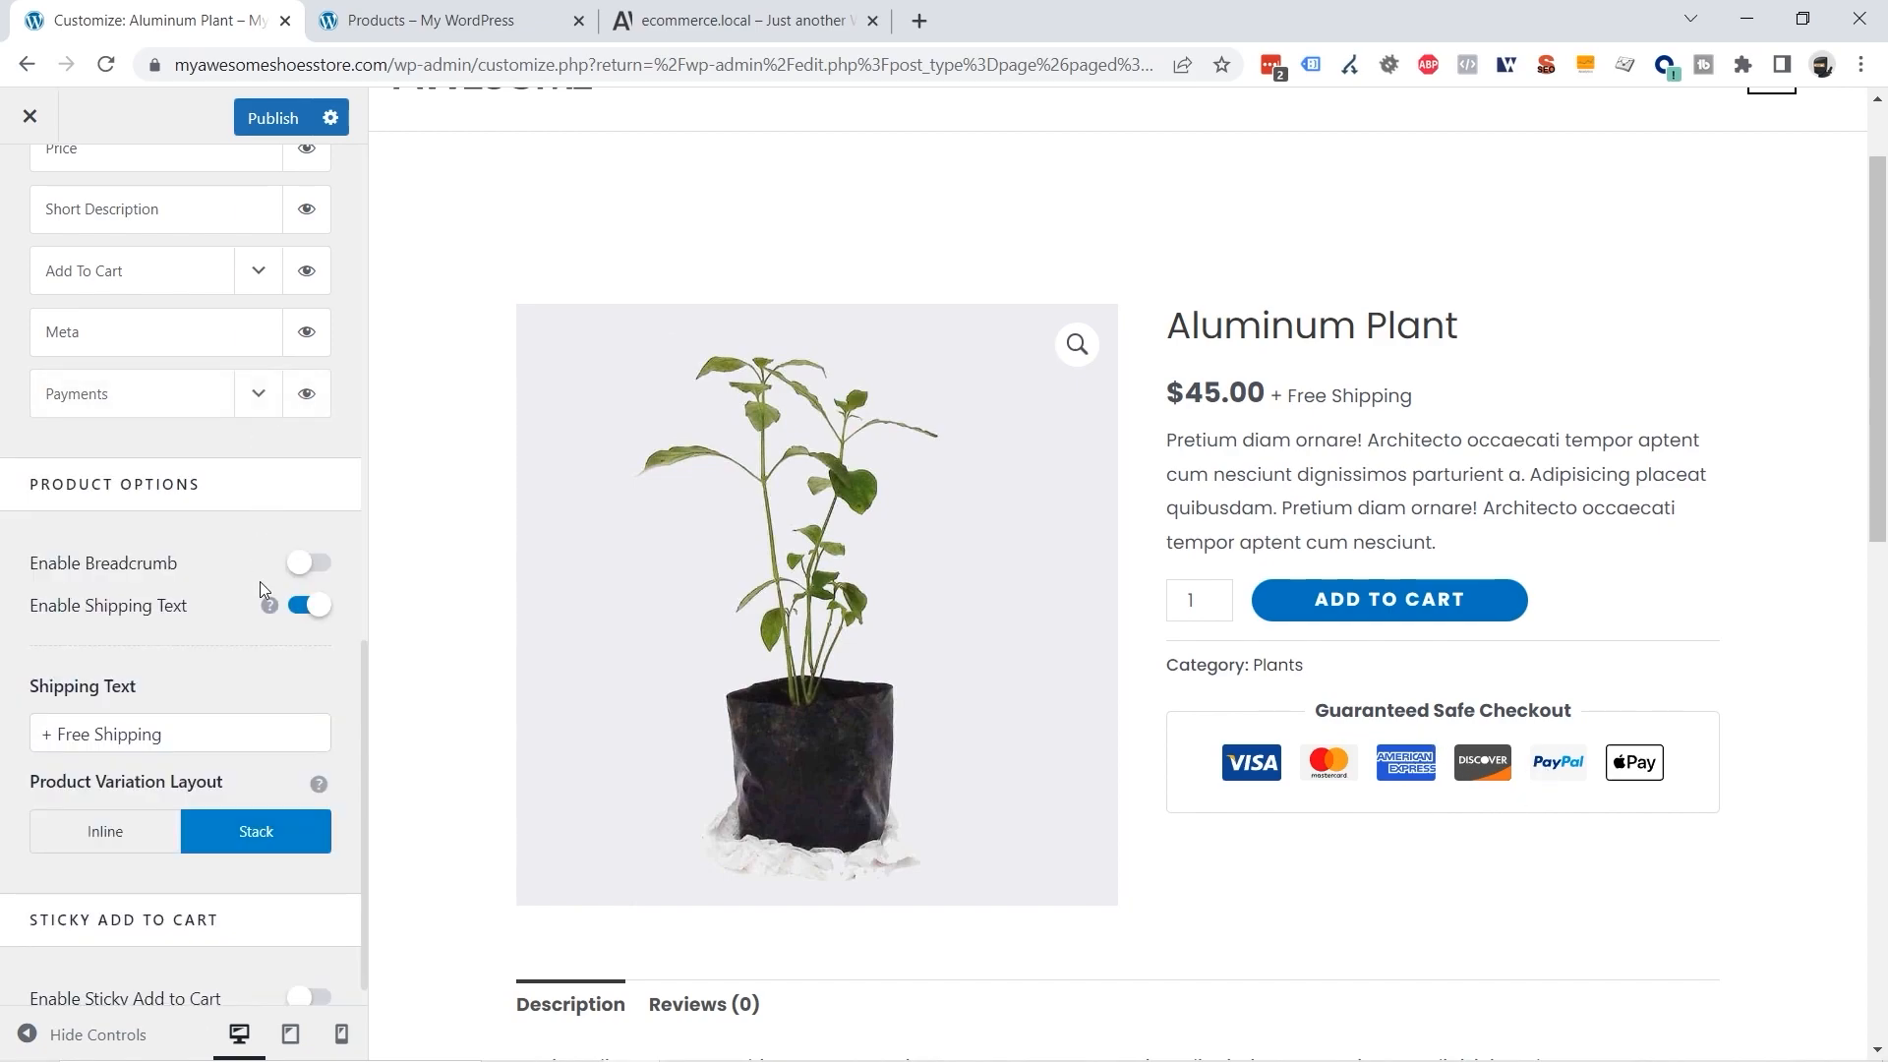
{"action": "scroll", "coordinate": [240, 678], "scroll_direction": "up", "scroll_amount": 4}
{"action": "scroll", "coordinate": [239, 794], "scroll_direction": "up", "scroll_amount": 1}
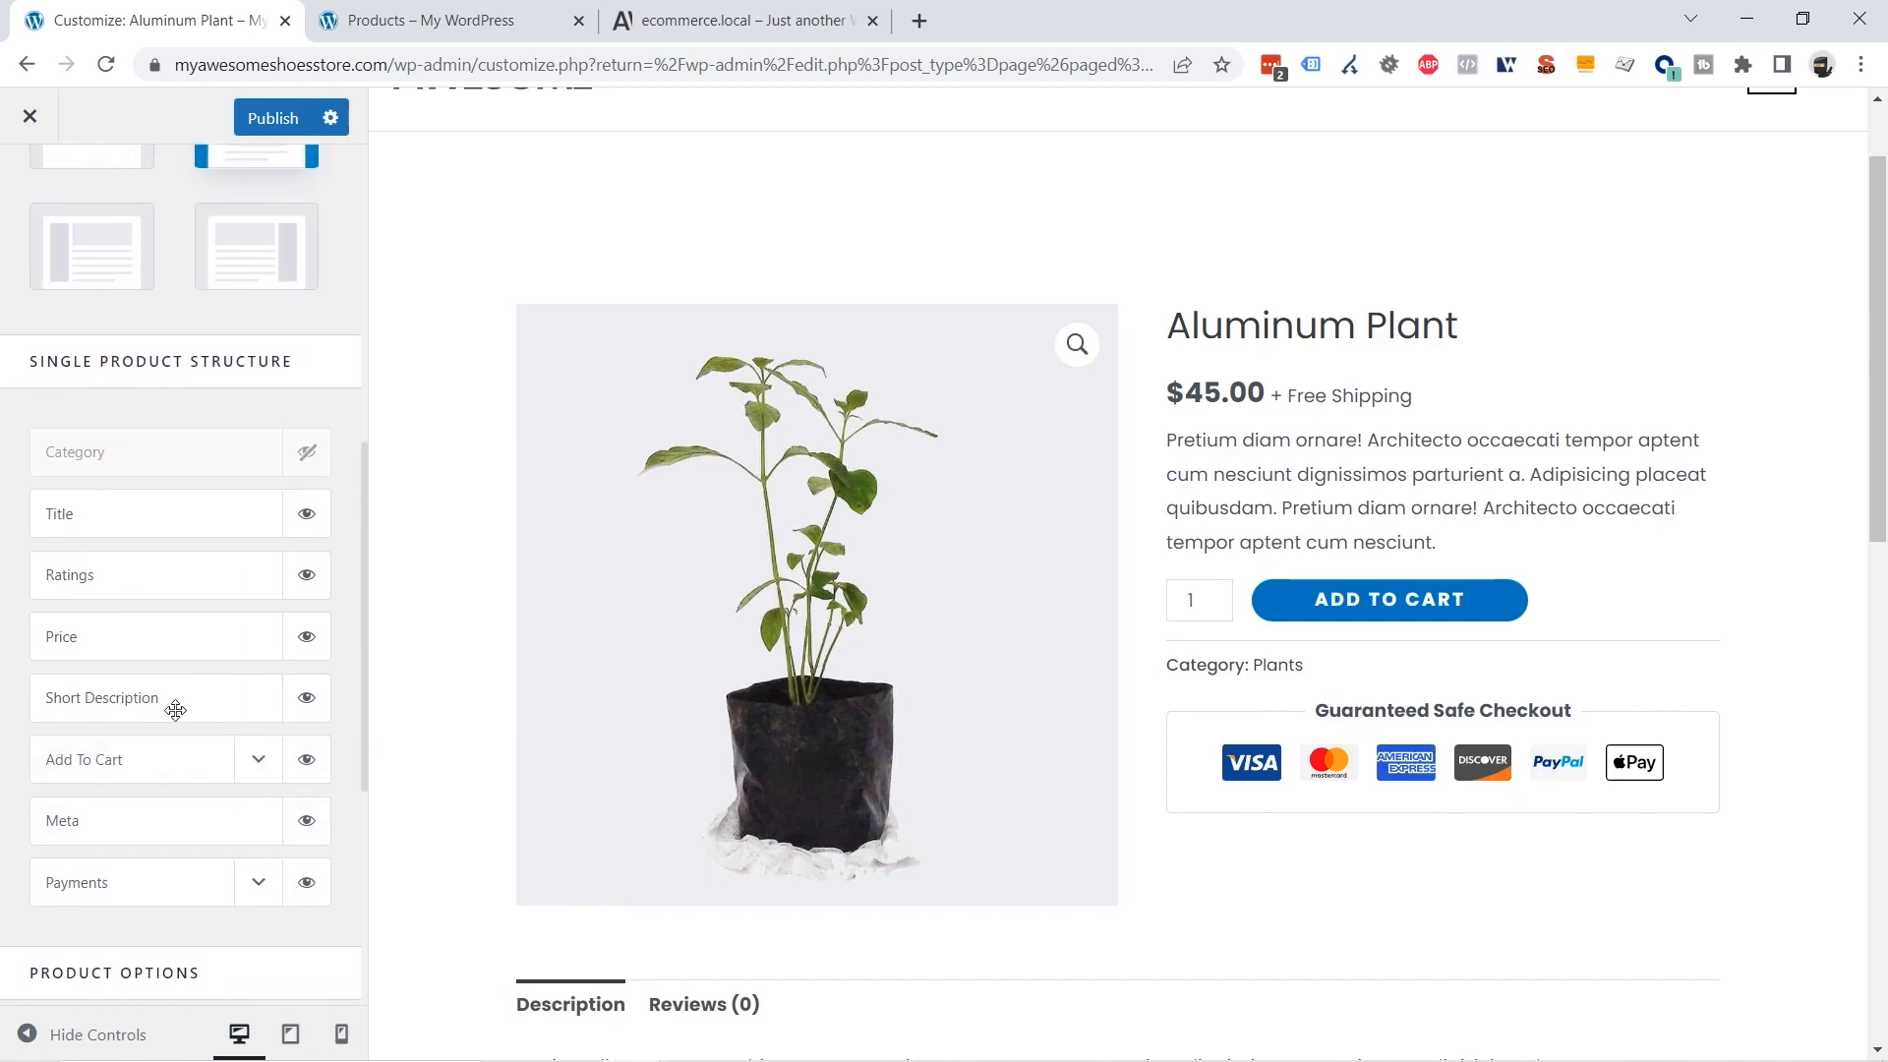
{"action": "left_click_drag", "start_coordinate": [118, 586], "coordinate": [124, 502]}
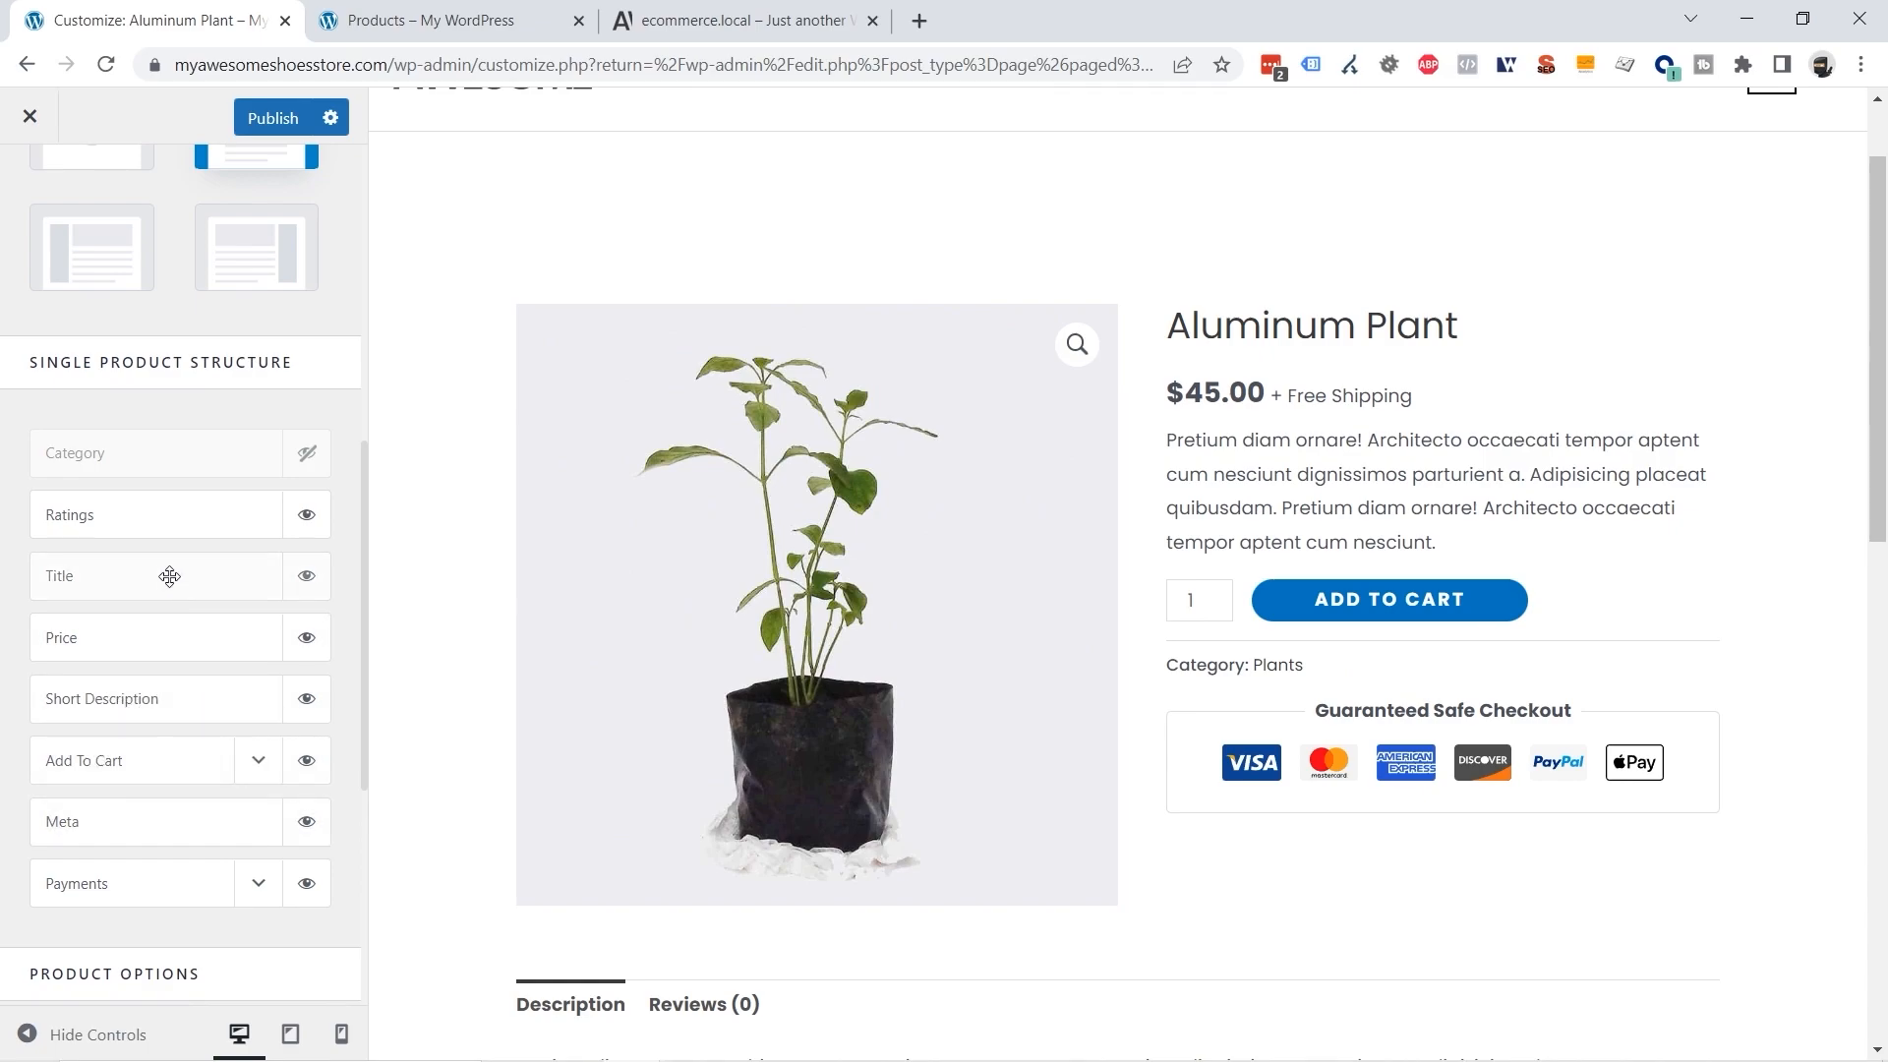
{"action": "left_click_drag", "start_coordinate": [153, 581], "coordinate": [149, 644]}
{"action": "scroll", "coordinate": [236, 668], "scroll_direction": "down", "scroll_amount": 1}
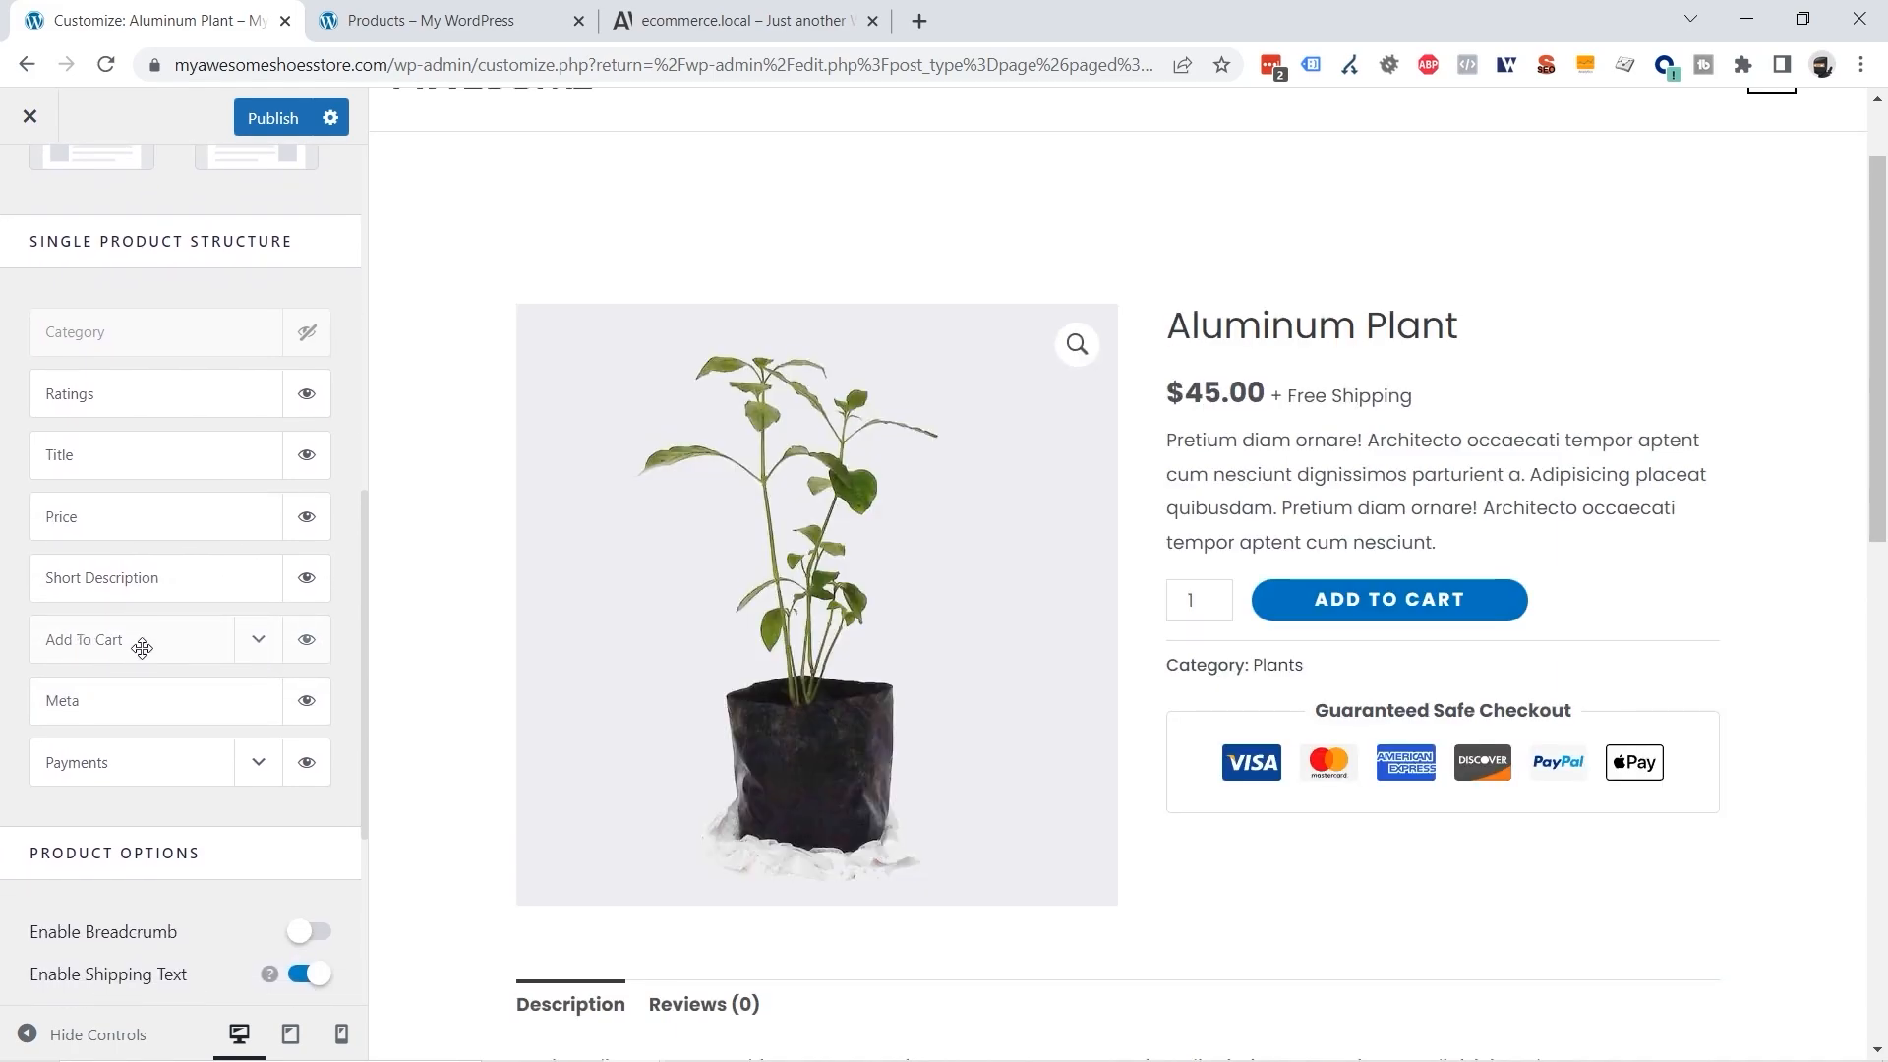
Expand the Add To Cart element, try a button width of 68%, reset it to the default and collapse the element.
{"action": "left_click", "coordinate": [259, 643]}
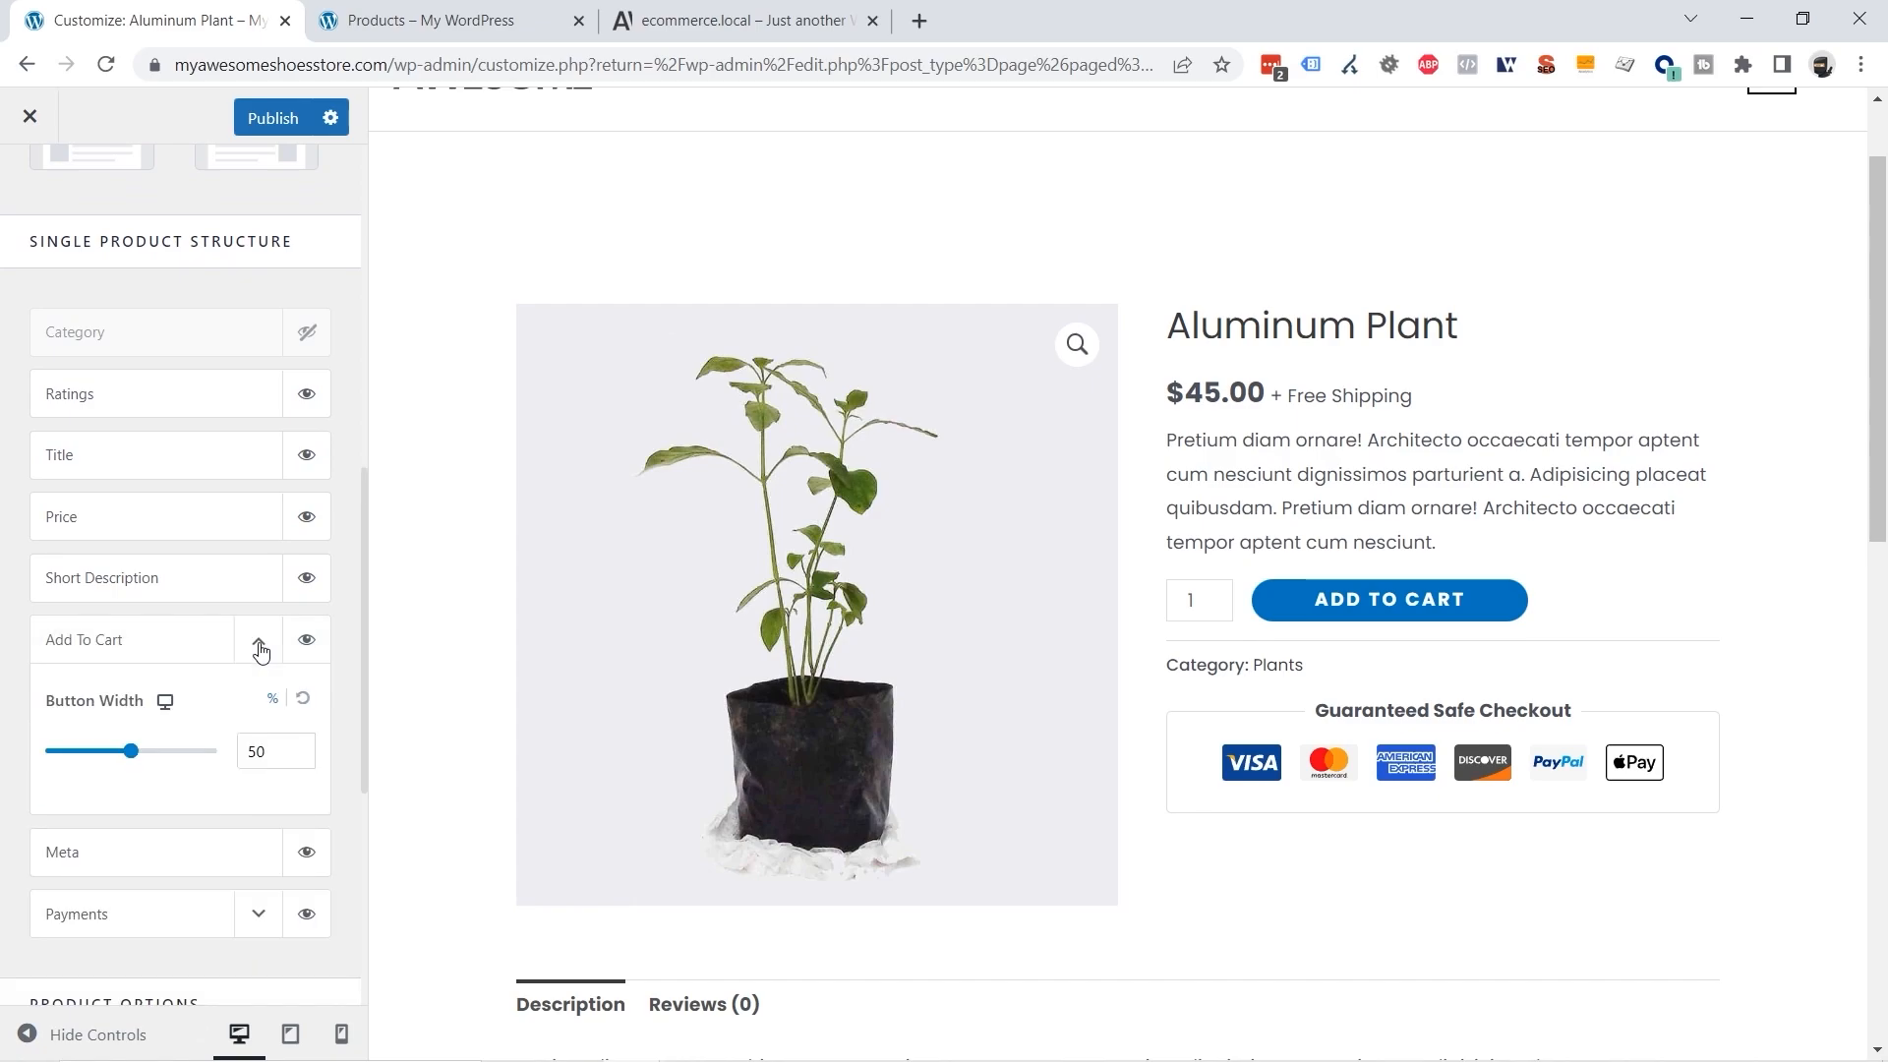
{"action": "mouse_move", "coordinate": [132, 755]}
{"action": "left_mouse_down"}
{"action": "mouse_move", "coordinate": [215, 746]}
{"action": "mouse_move", "coordinate": [162, 747]}
{"action": "left_mouse_up"}
{"action": "left_click", "coordinate": [243, 750]}
{"action": "double_click", "coordinate": [244, 750]}
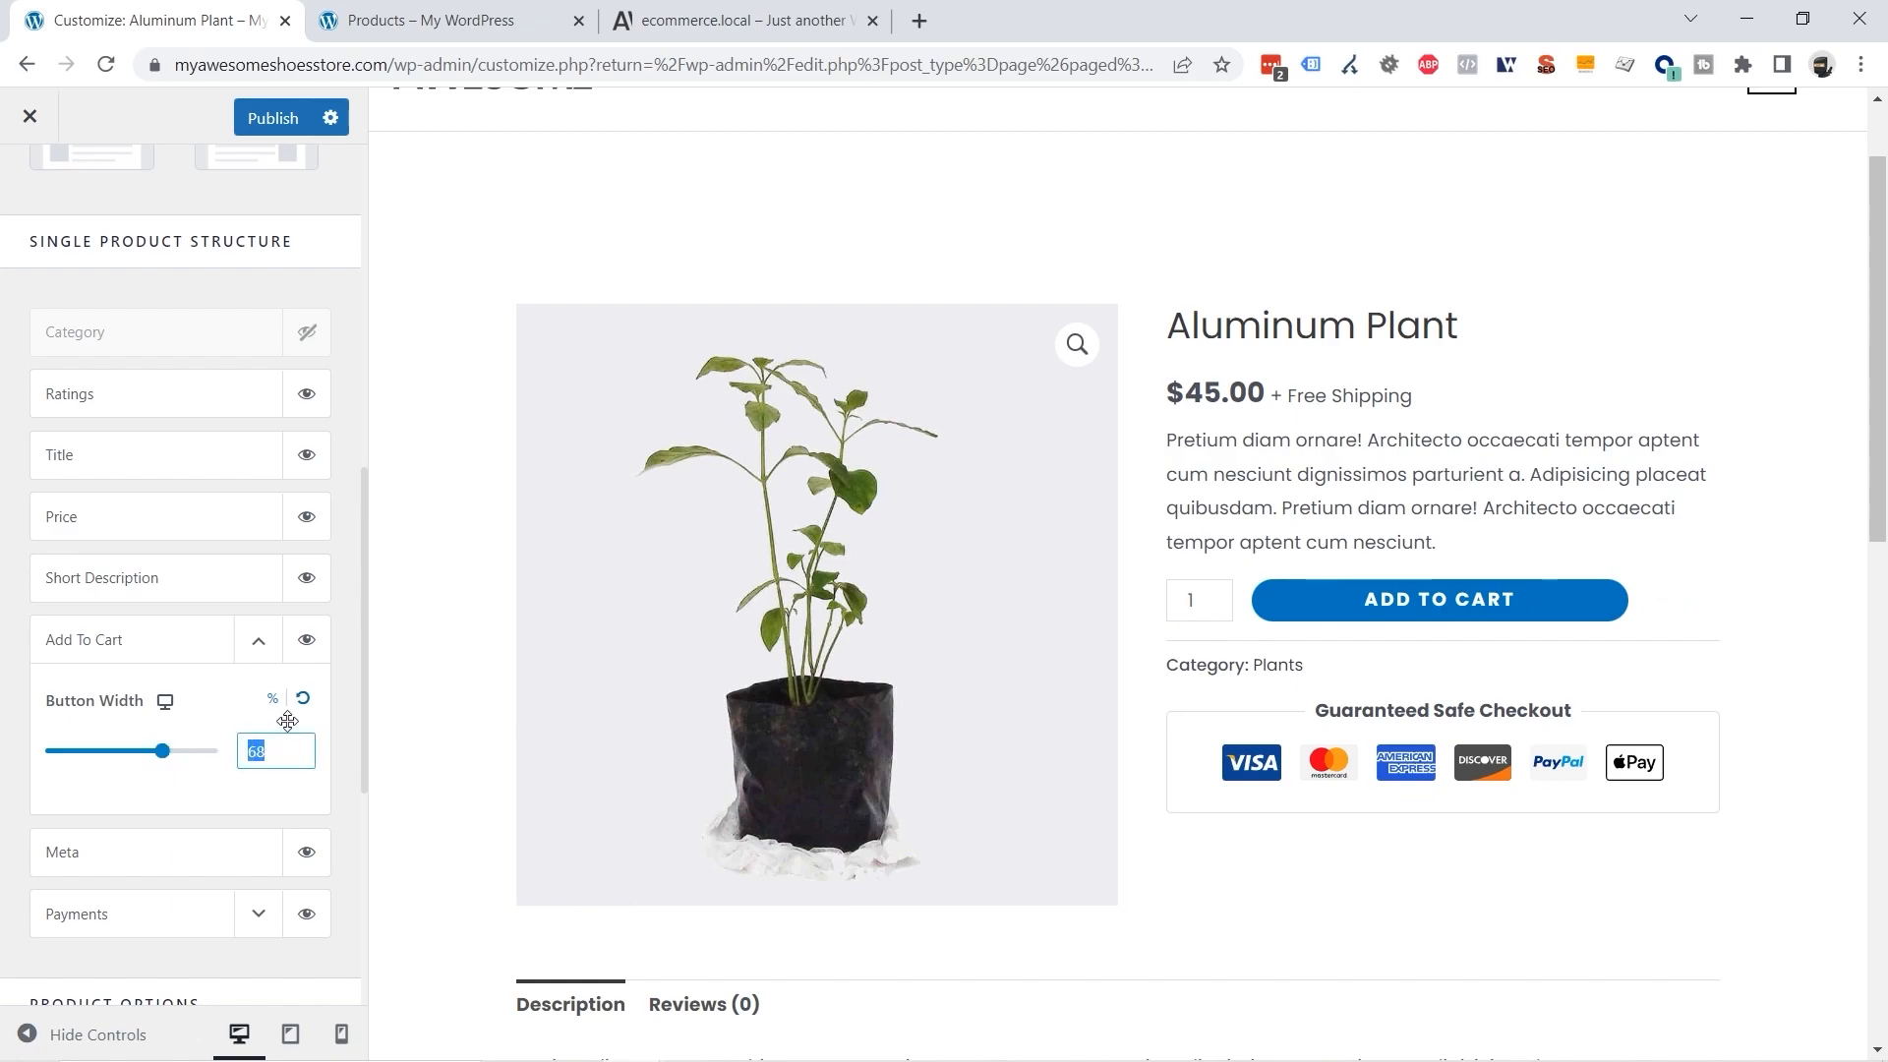
{"action": "left_click", "coordinate": [305, 702]}
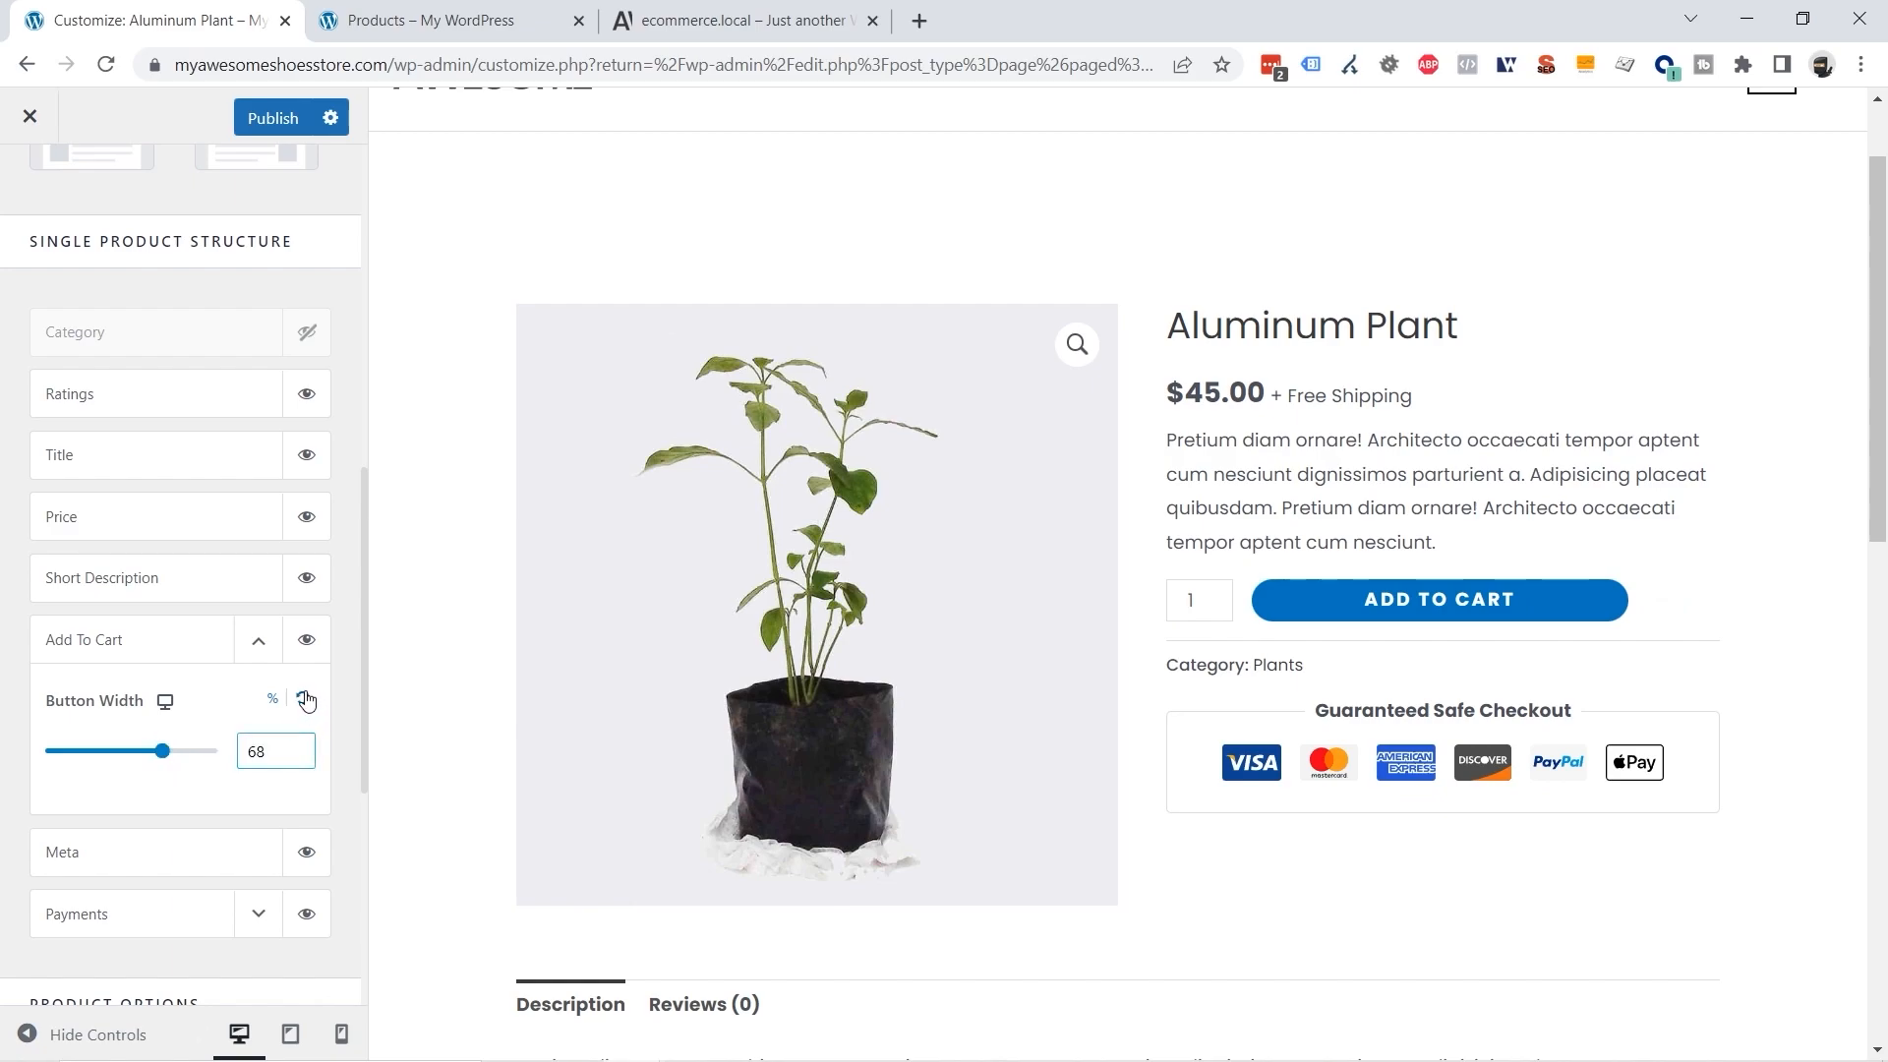
{"action": "left_click", "coordinate": [258, 642]}
Enable the breadcrumb in the Product Options and check the Shipping Text and Product Variation Layout settings.
{"action": "scroll", "coordinate": [210, 456], "scroll_direction": "down", "scroll_amount": 3}
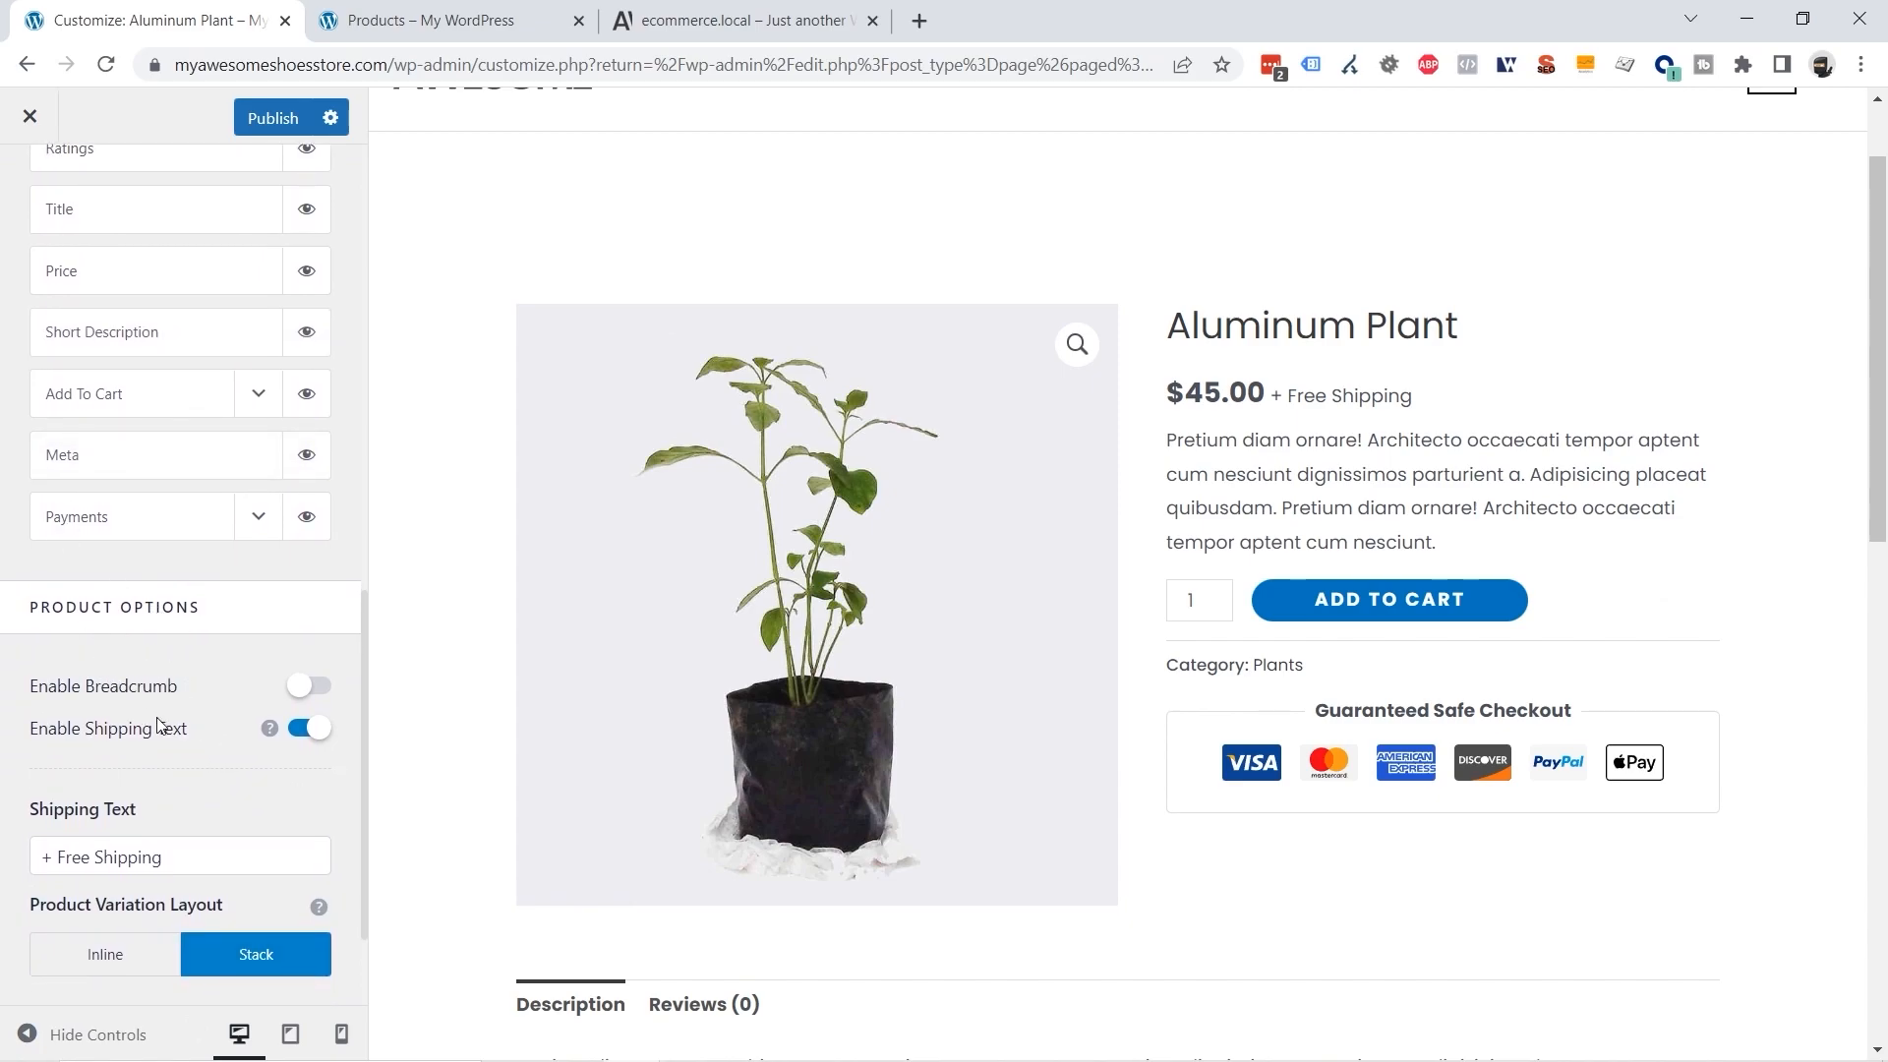
{"action": "left_click", "coordinate": [308, 686]}
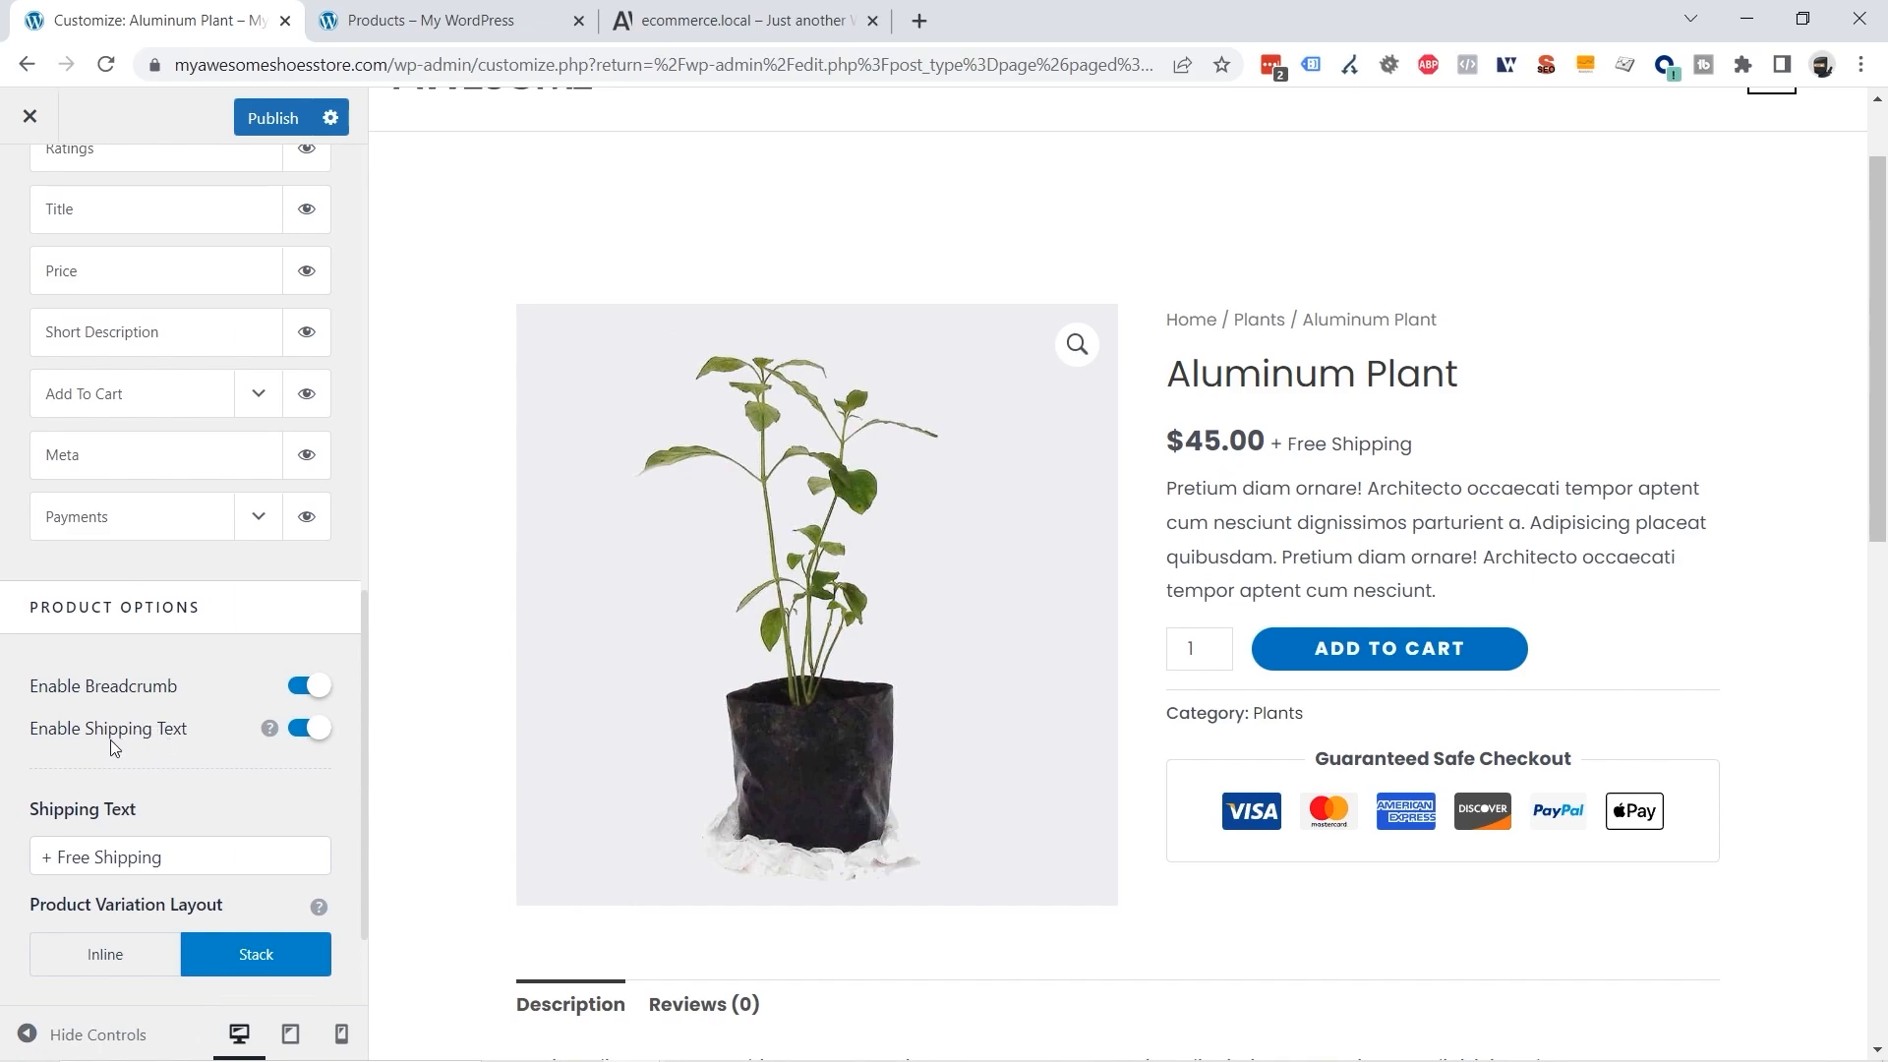
{"action": "left_click_drag", "start_coordinate": [1413, 448], "coordinate": [1268, 448]}
{"action": "left_click_drag", "start_coordinate": [165, 857], "coordinate": [45, 857]}
{"action": "scroll", "coordinate": [281, 540], "scroll_direction": "down", "scroll_amount": 3}
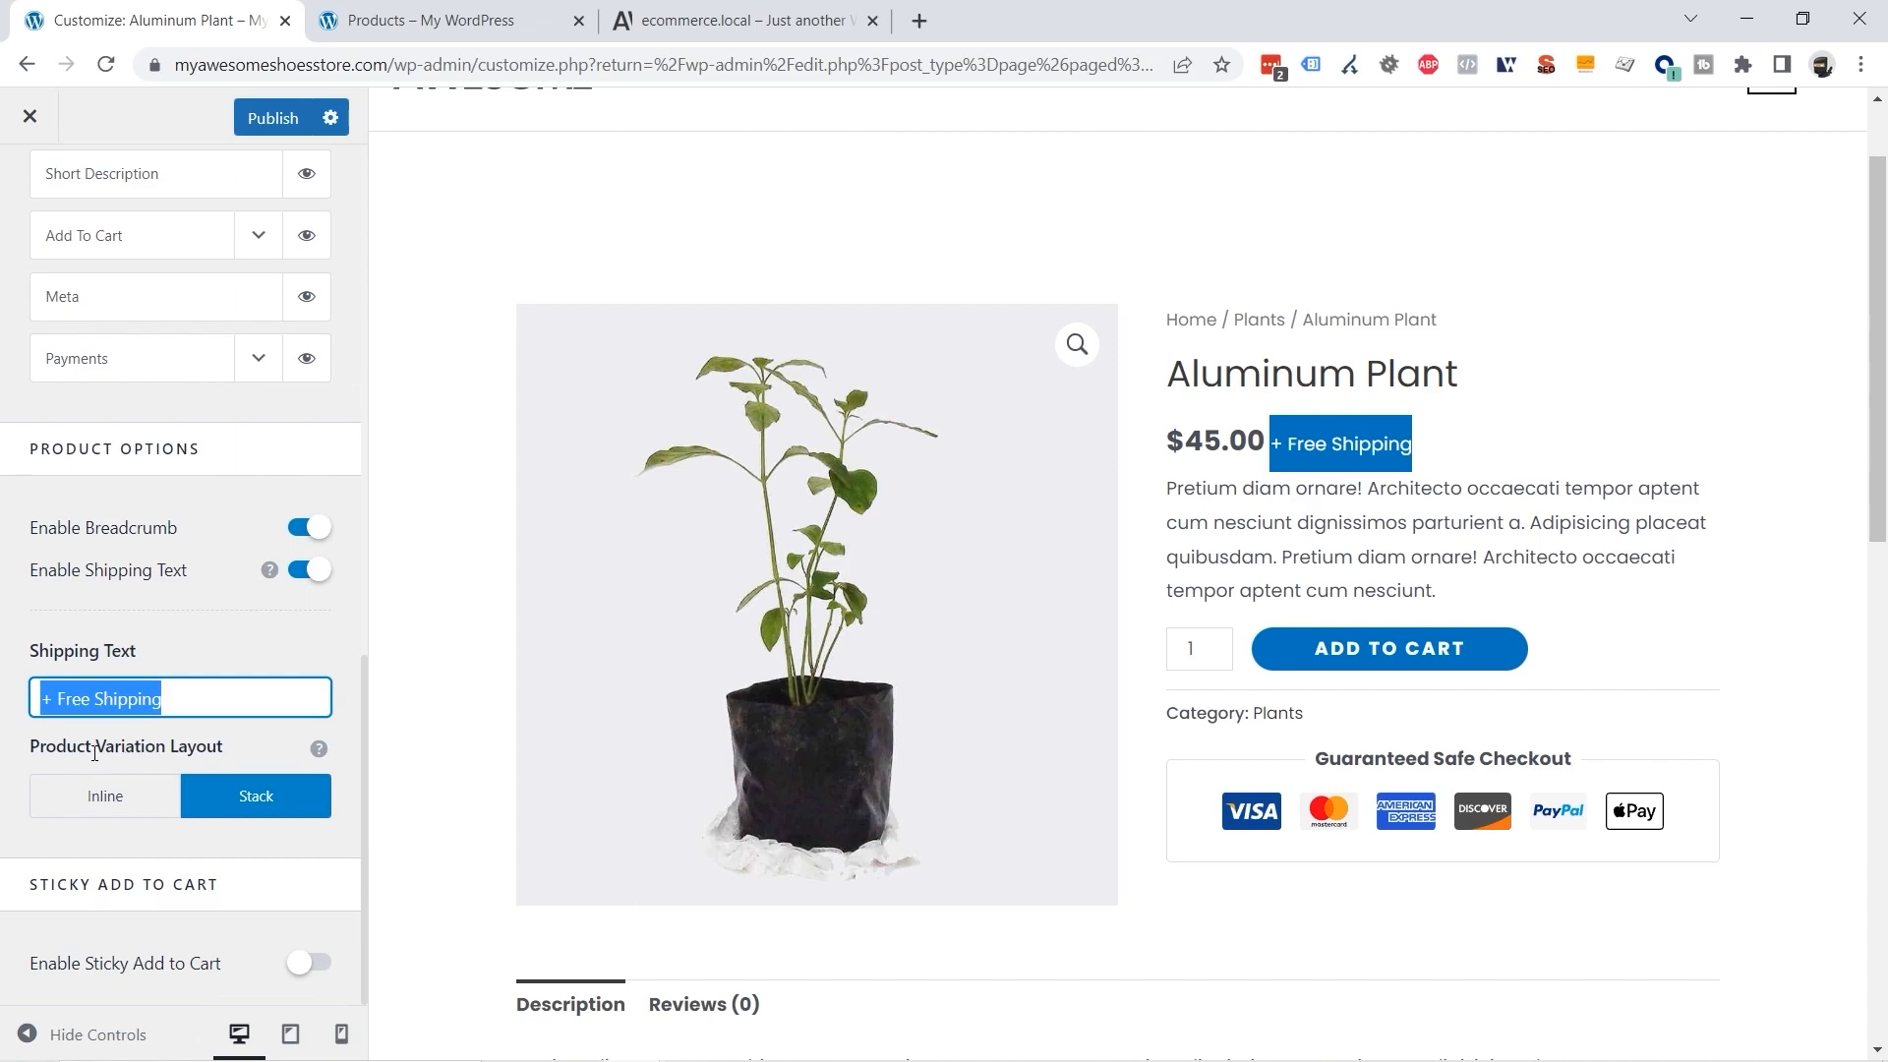
{"action": "left_click_drag", "start_coordinate": [57, 749], "coordinate": [165, 749]}
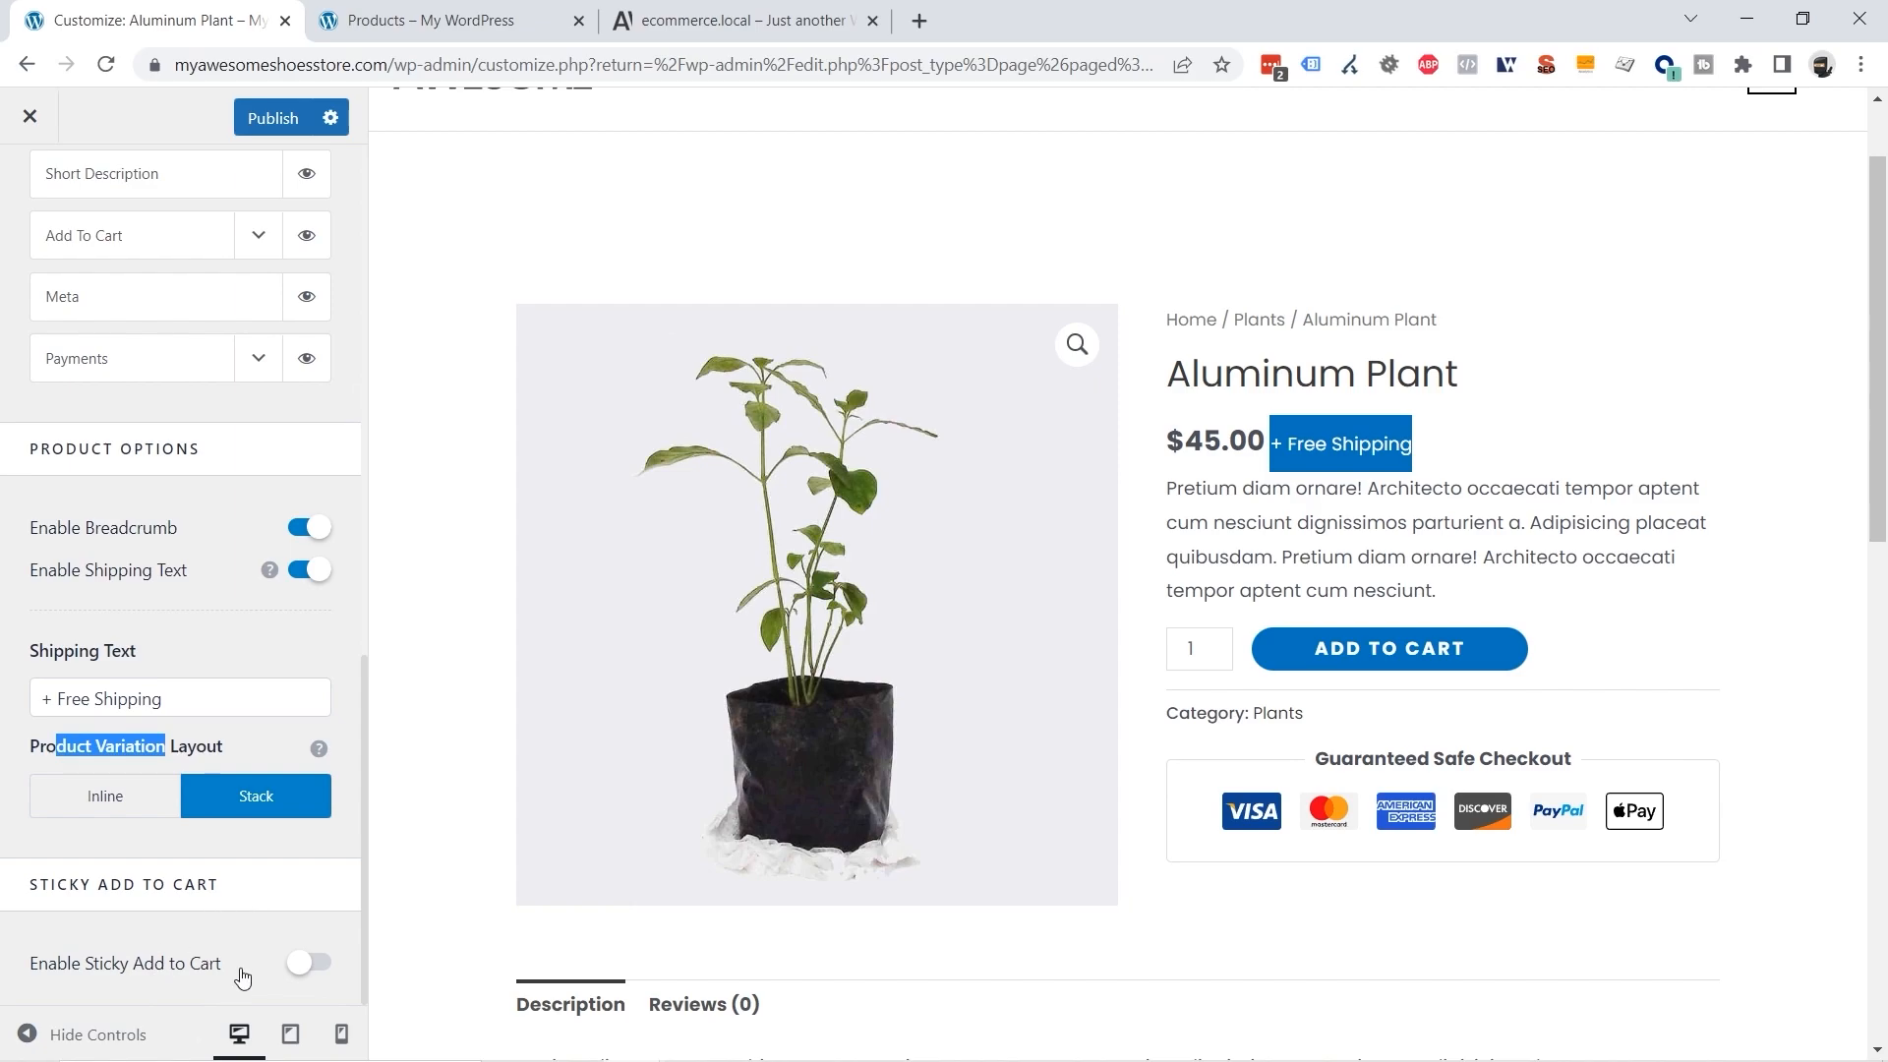
Enable Sticky Add to Cart and check the sticky bar further down the product page preview.
{"action": "left_click", "coordinate": [309, 964]}
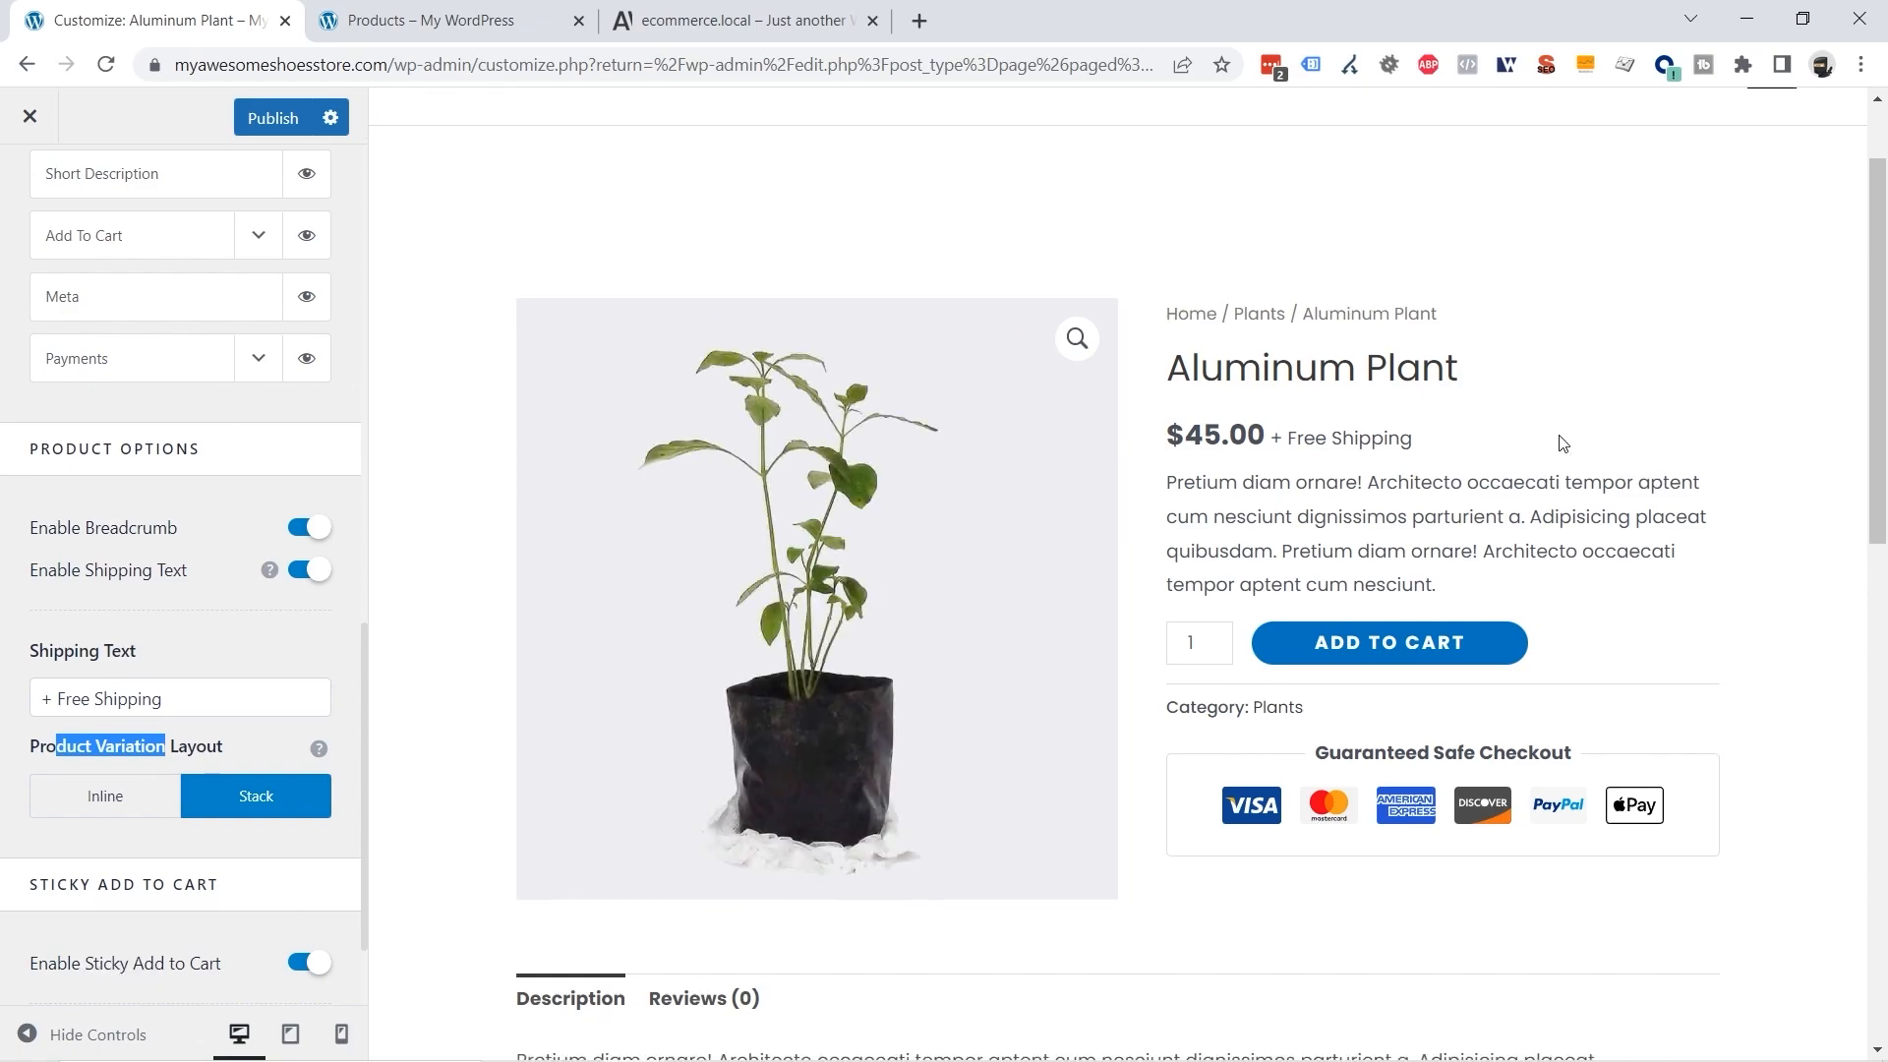
{"action": "scroll", "coordinate": [1557, 440], "scroll_direction": "down", "scroll_amount": 4}
{"action": "scroll", "coordinate": [1555, 439], "scroll_direction": "down", "scroll_amount": 3}
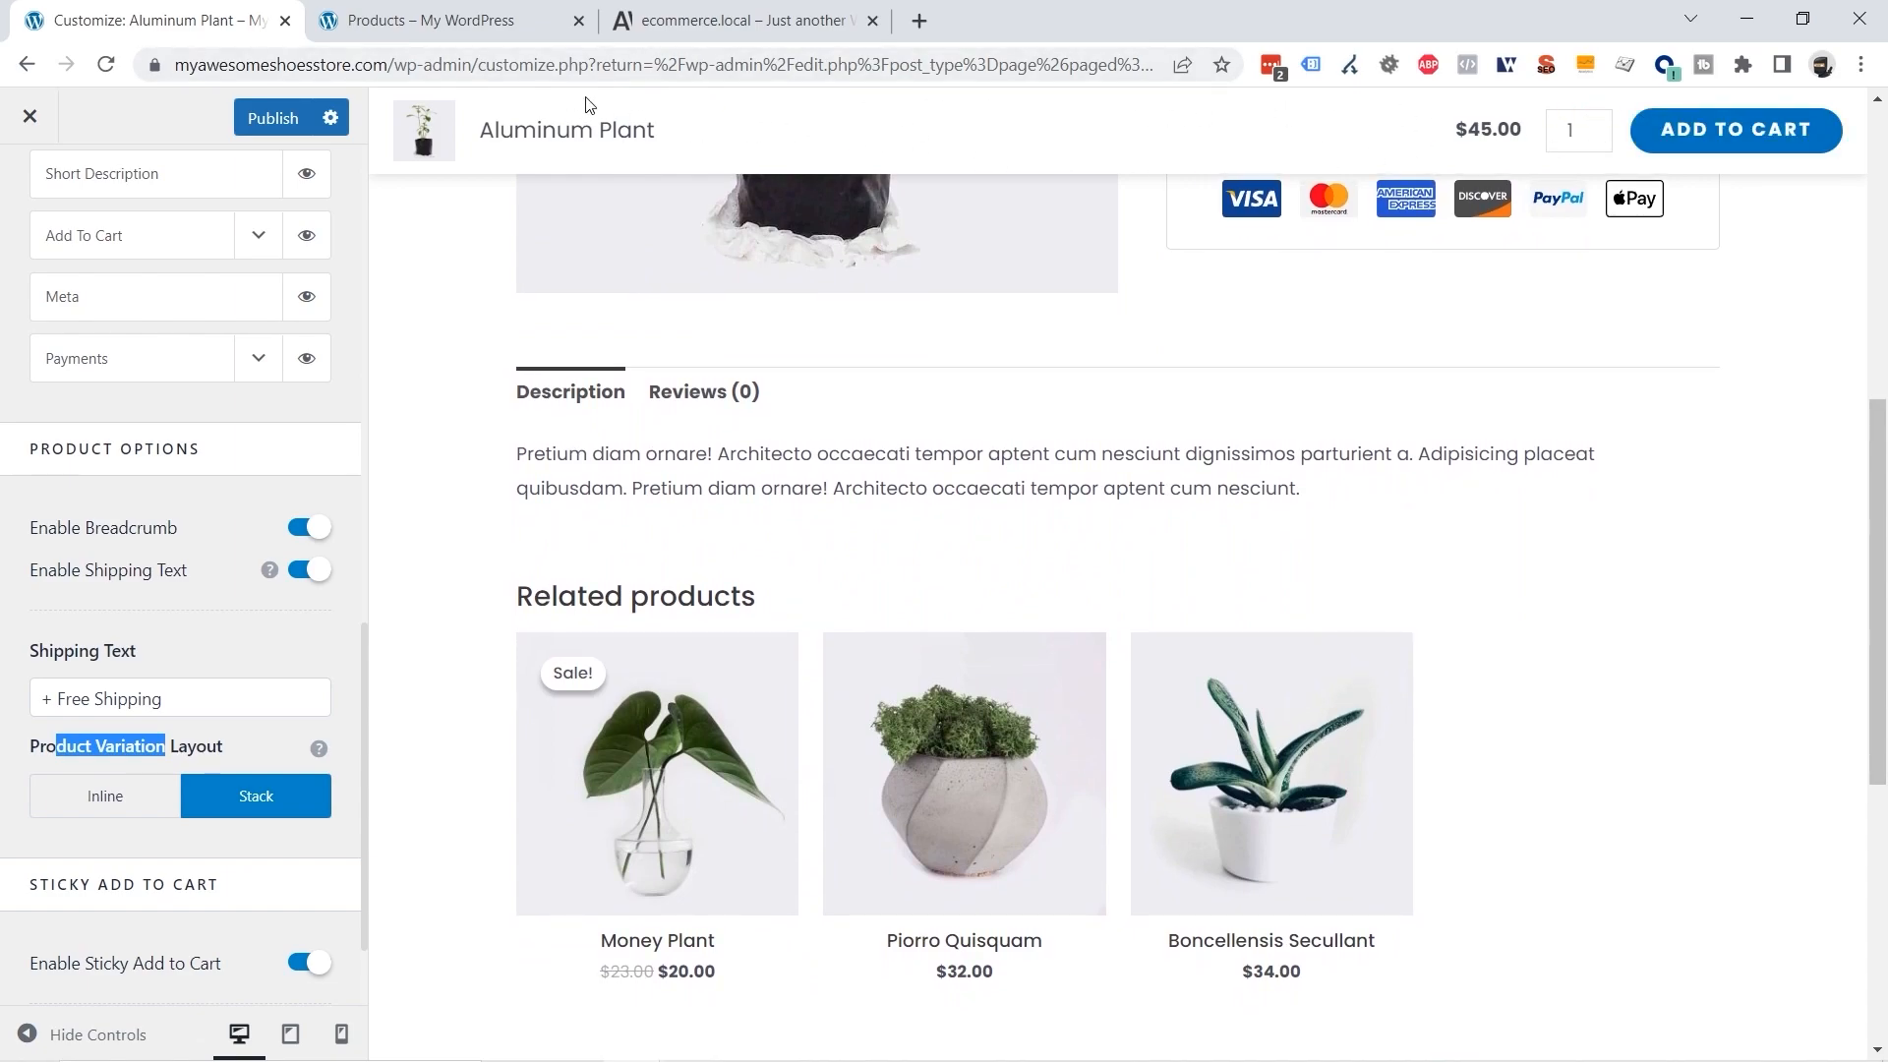
{"action": "scroll", "coordinate": [1693, 734], "scroll_direction": "down", "scroll_amount": 2}
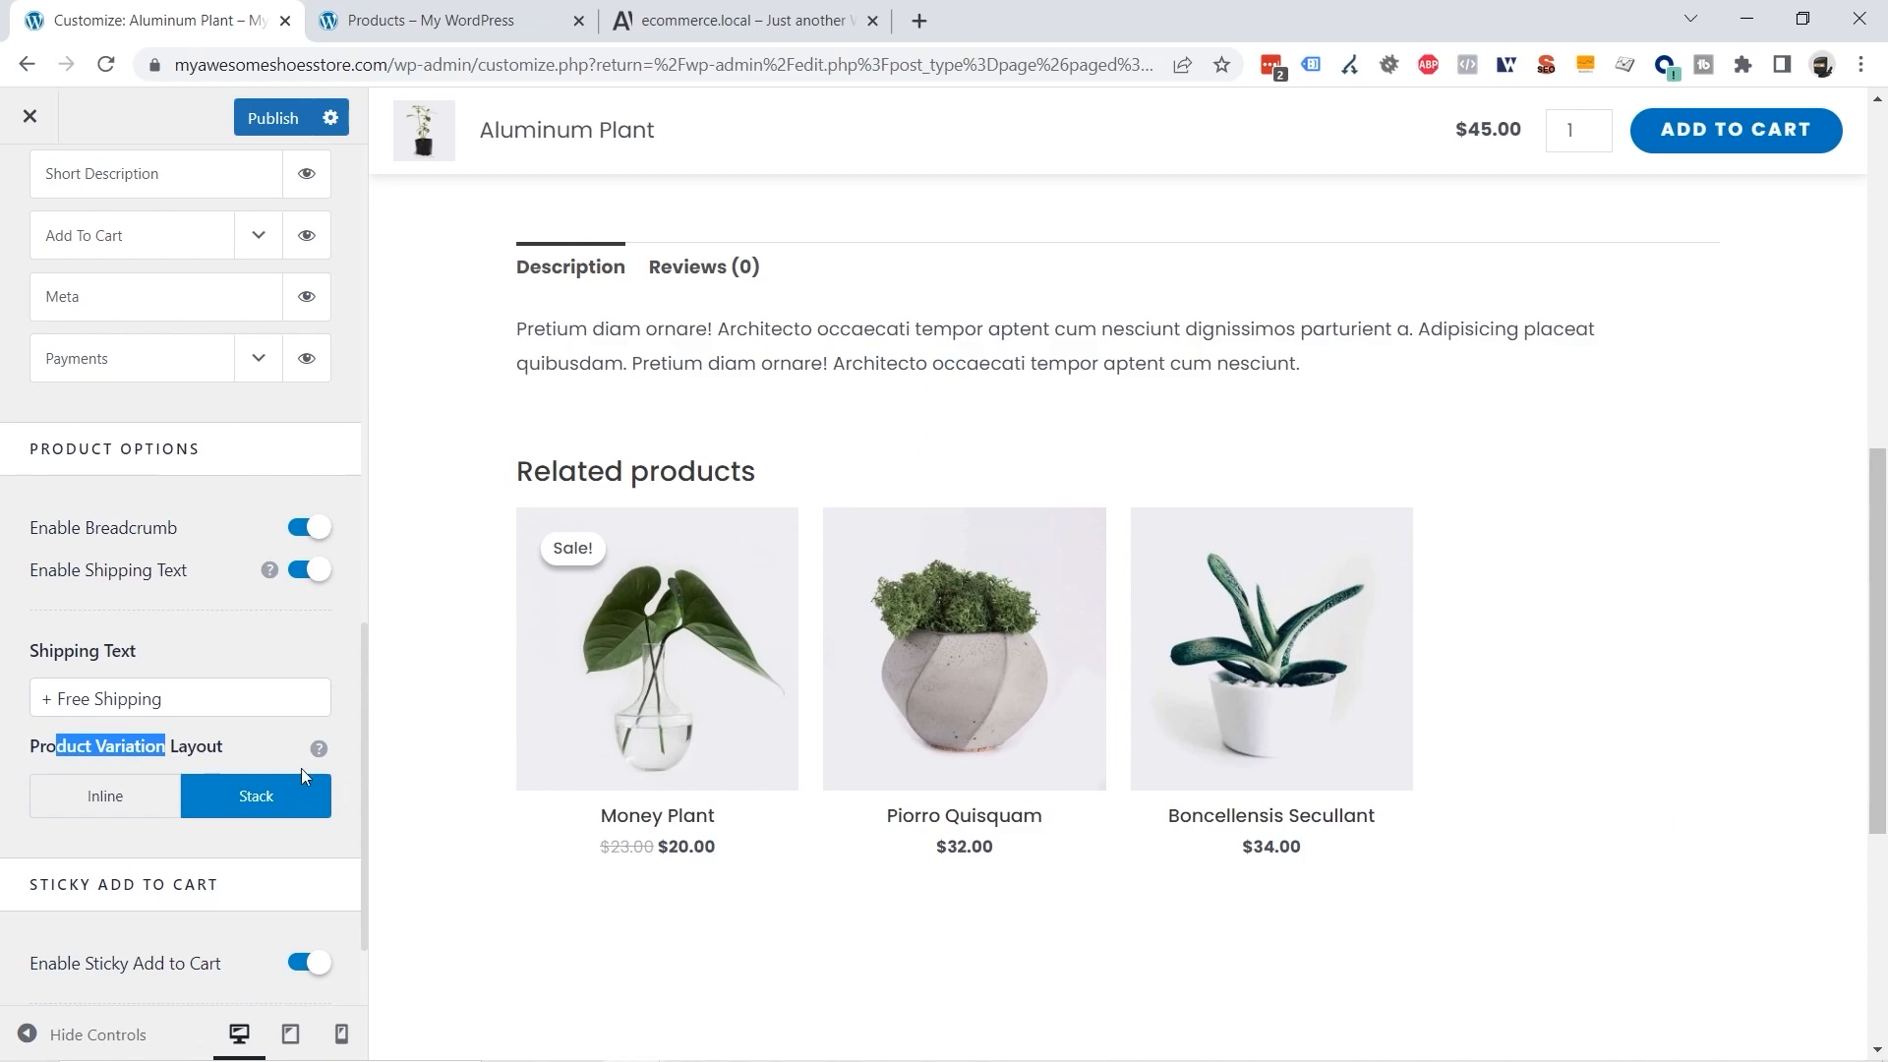
Review the Sticky Add to Cart color options in the Single Product design settings and publish the changes.
{"action": "scroll", "coordinate": [262, 765], "scroll_direction": "up", "scroll_amount": 15}
{"action": "scroll", "coordinate": [261, 759], "scroll_direction": "up", "scroll_amount": 1}
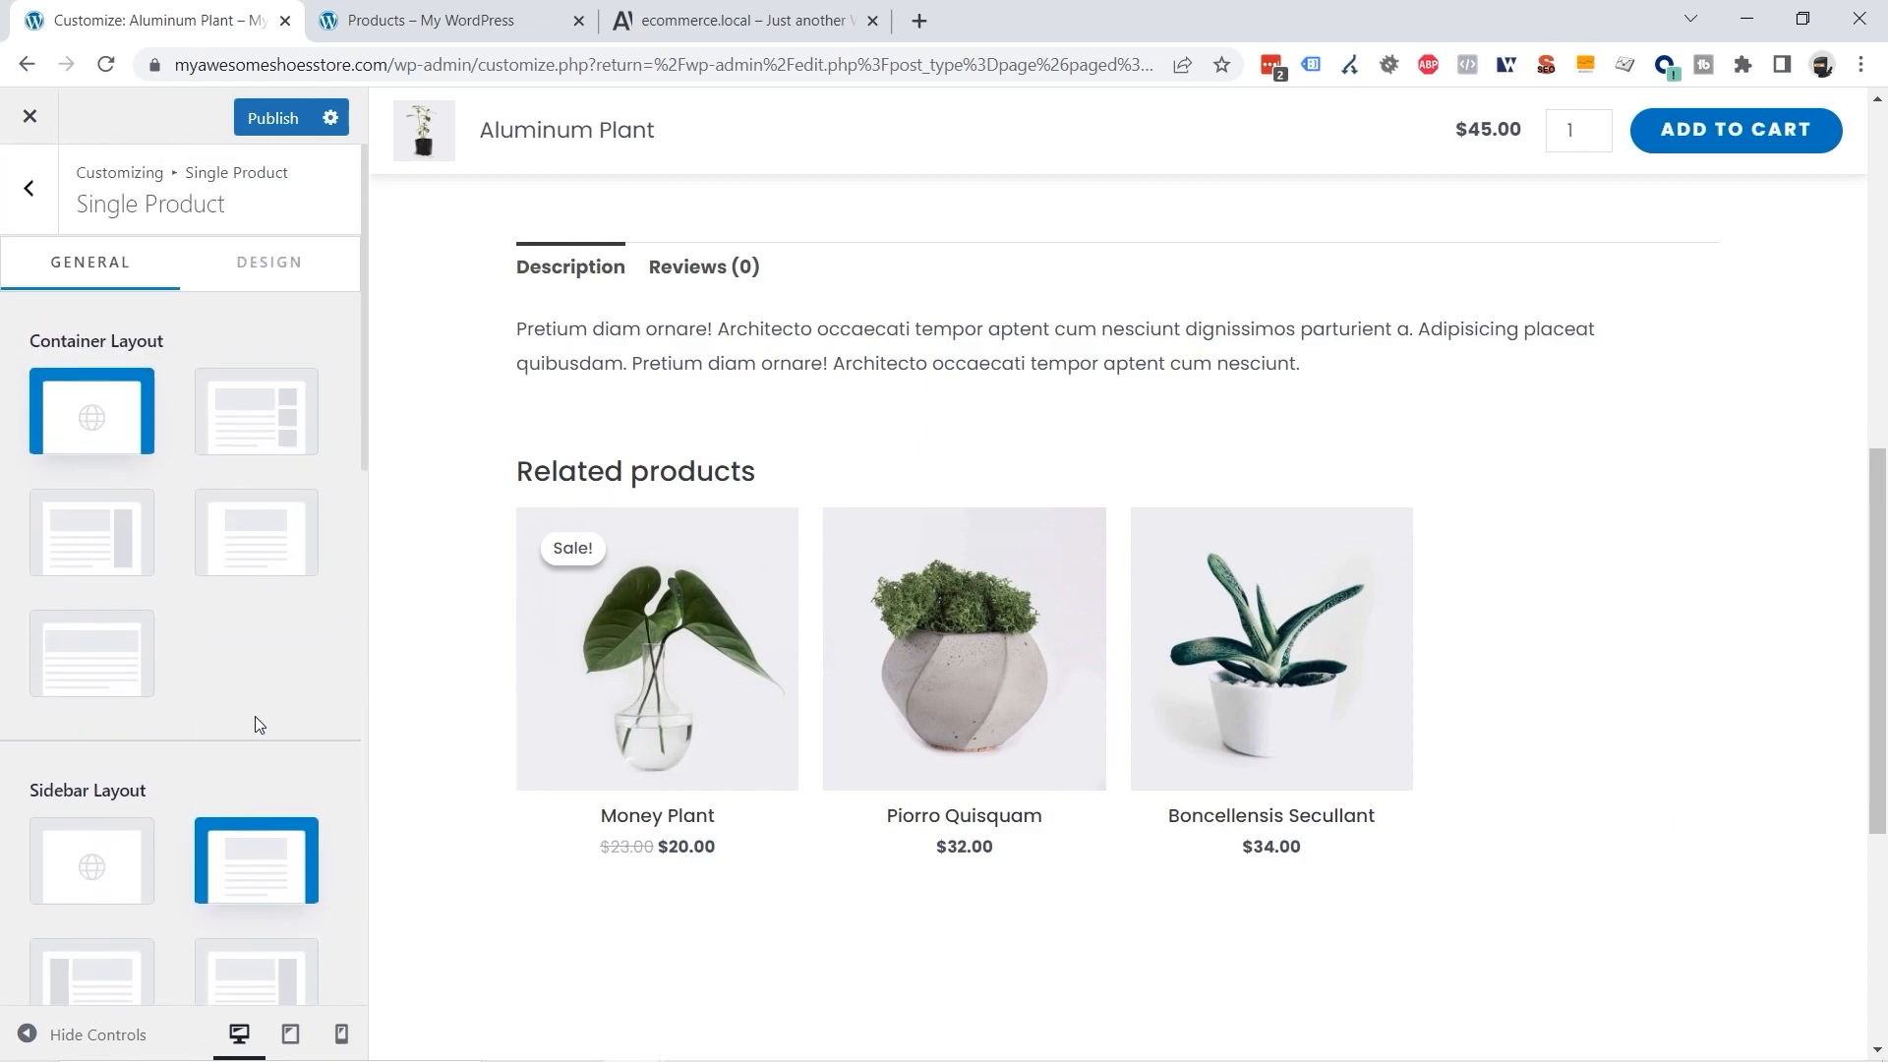
{"action": "left_click", "coordinate": [275, 266]}
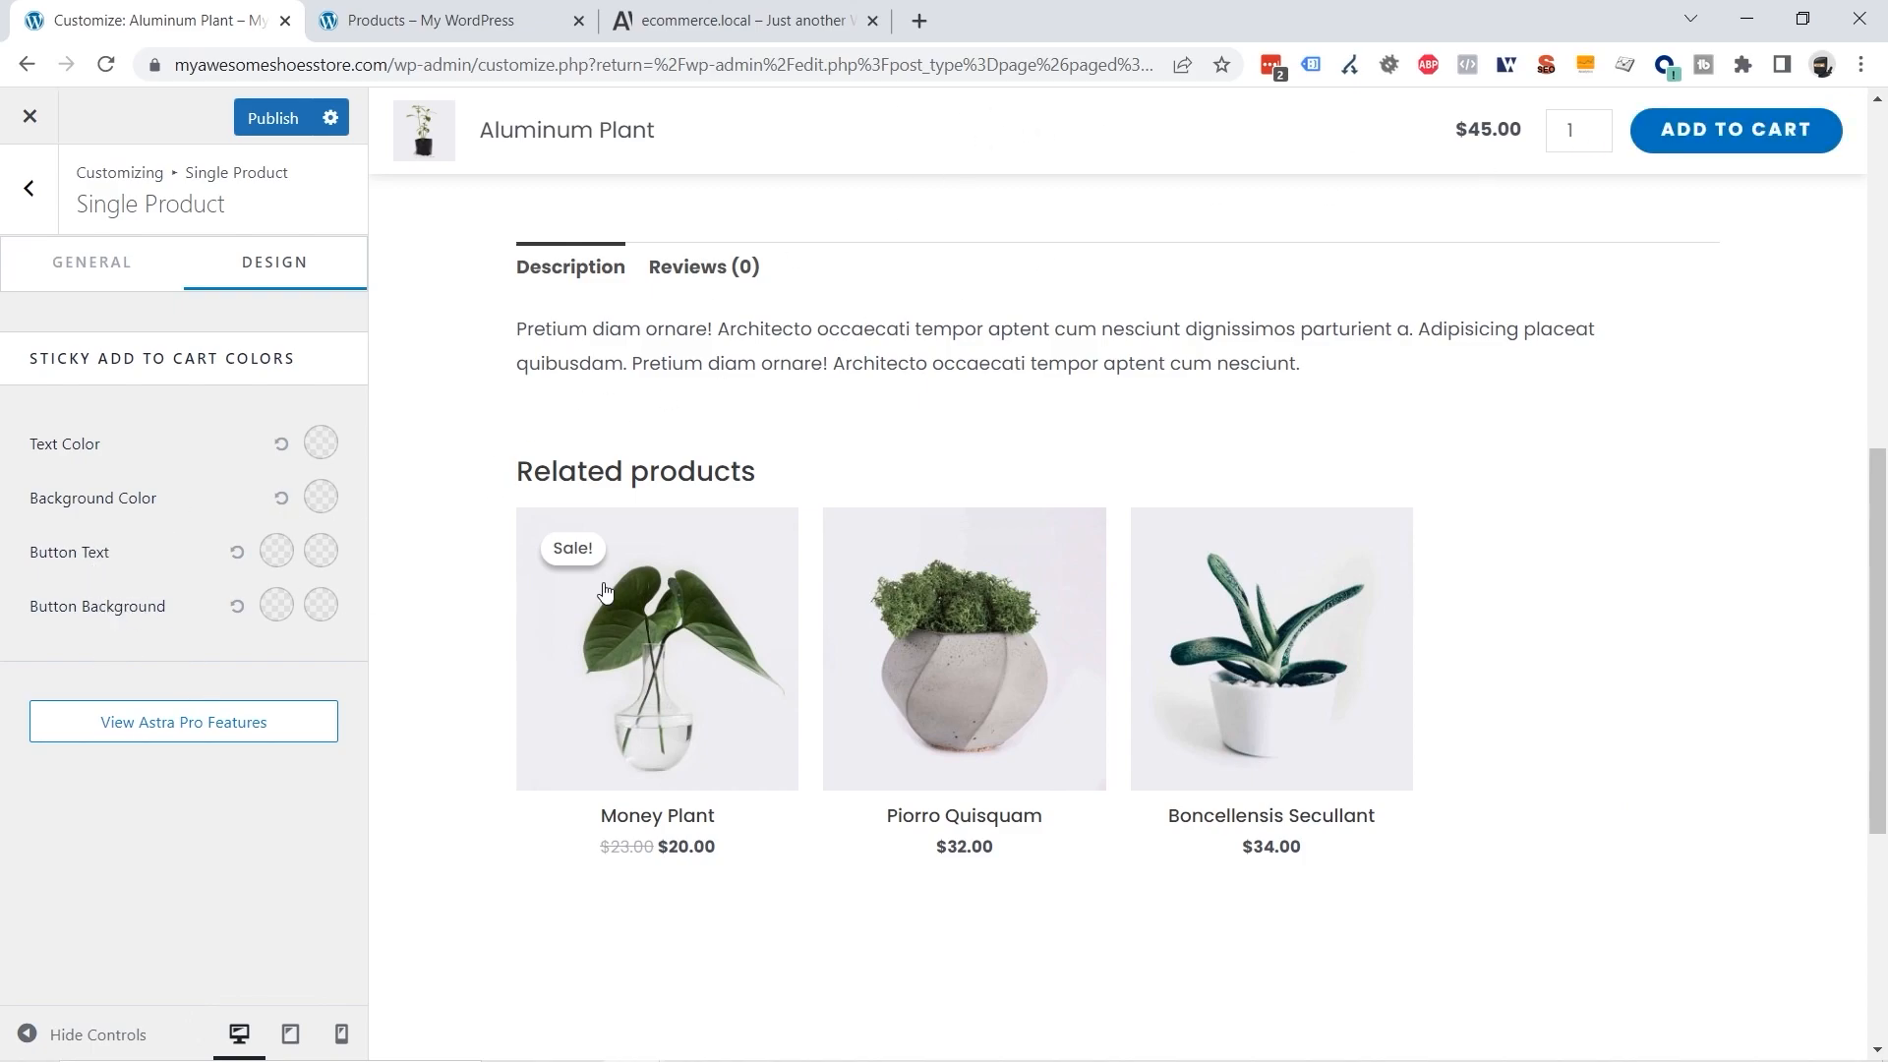
{"action": "scroll", "coordinate": [1635, 425], "scroll_direction": "down", "scroll_amount": 1}
{"action": "scroll", "coordinate": [1656, 586], "scroll_direction": "up", "scroll_amount": 7}
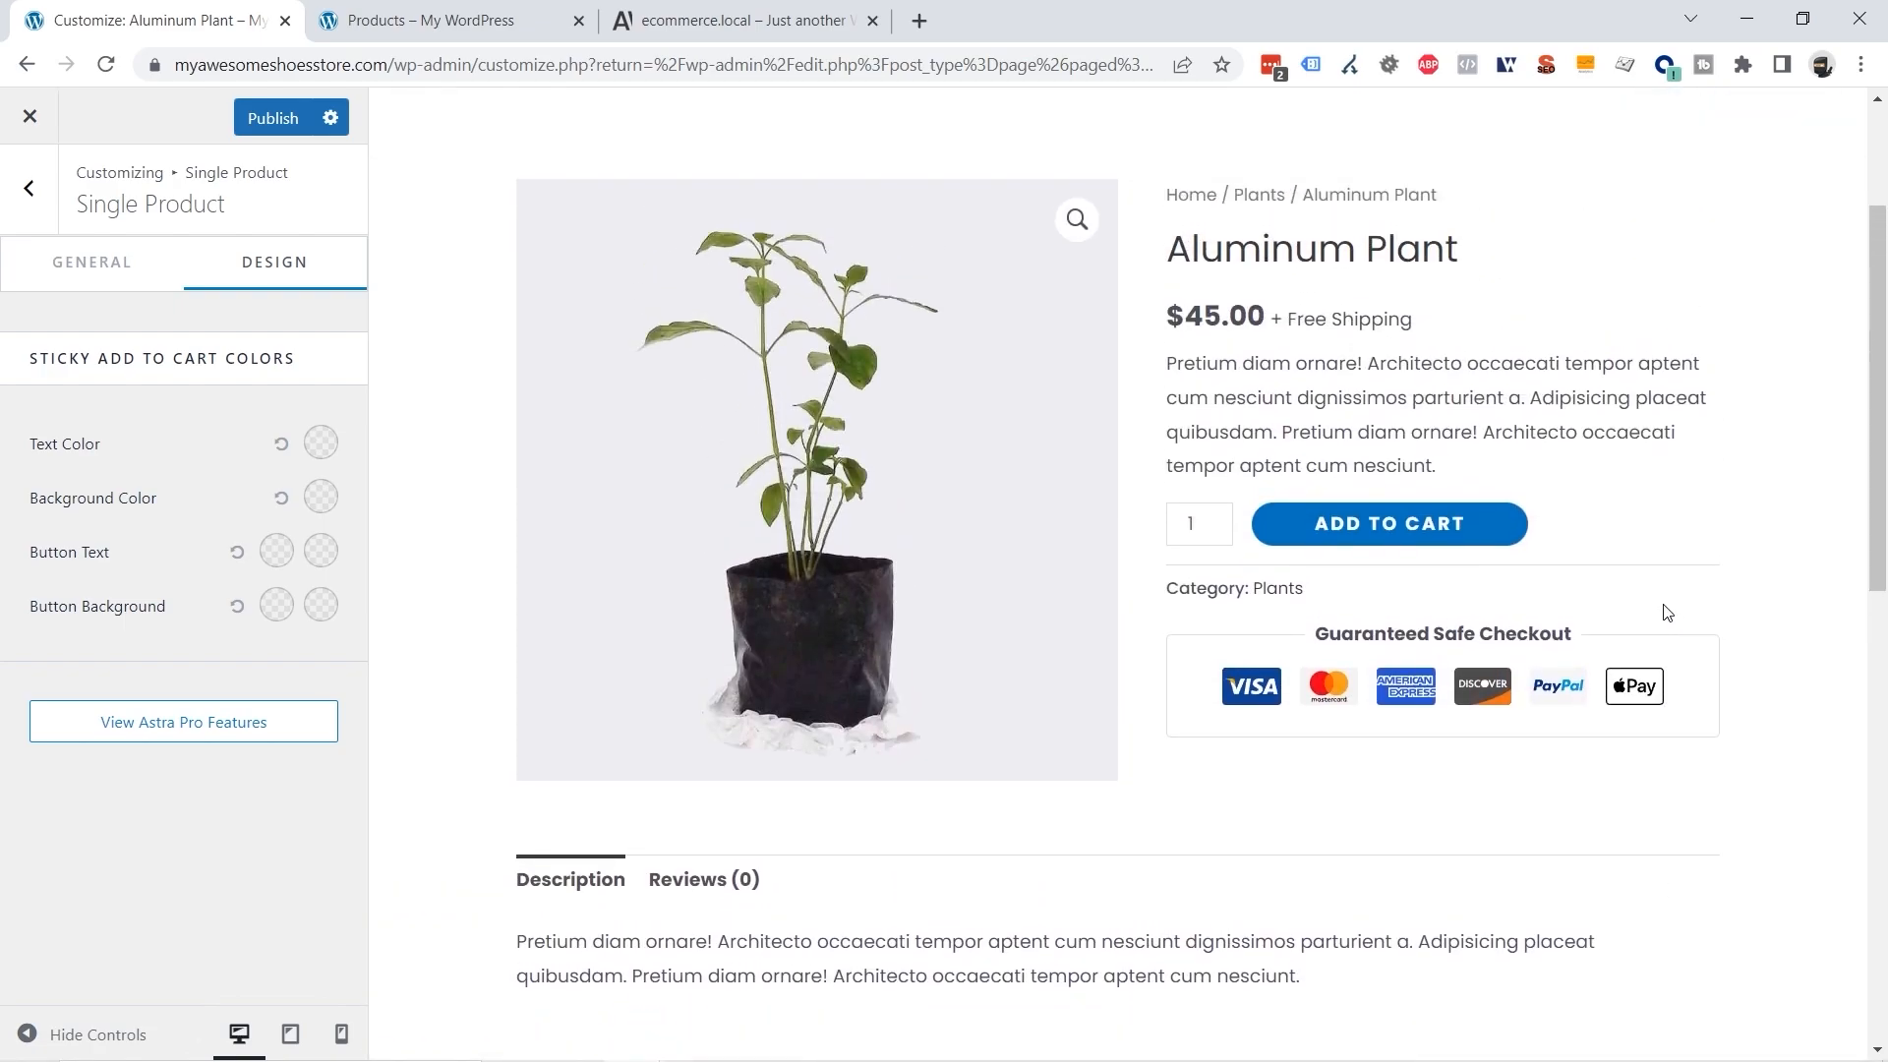
{"action": "scroll", "coordinate": [1662, 609], "scroll_direction": "down", "scroll_amount": 3}
{"action": "scroll", "coordinate": [1652, 605], "scroll_direction": "up", "scroll_amount": 5}
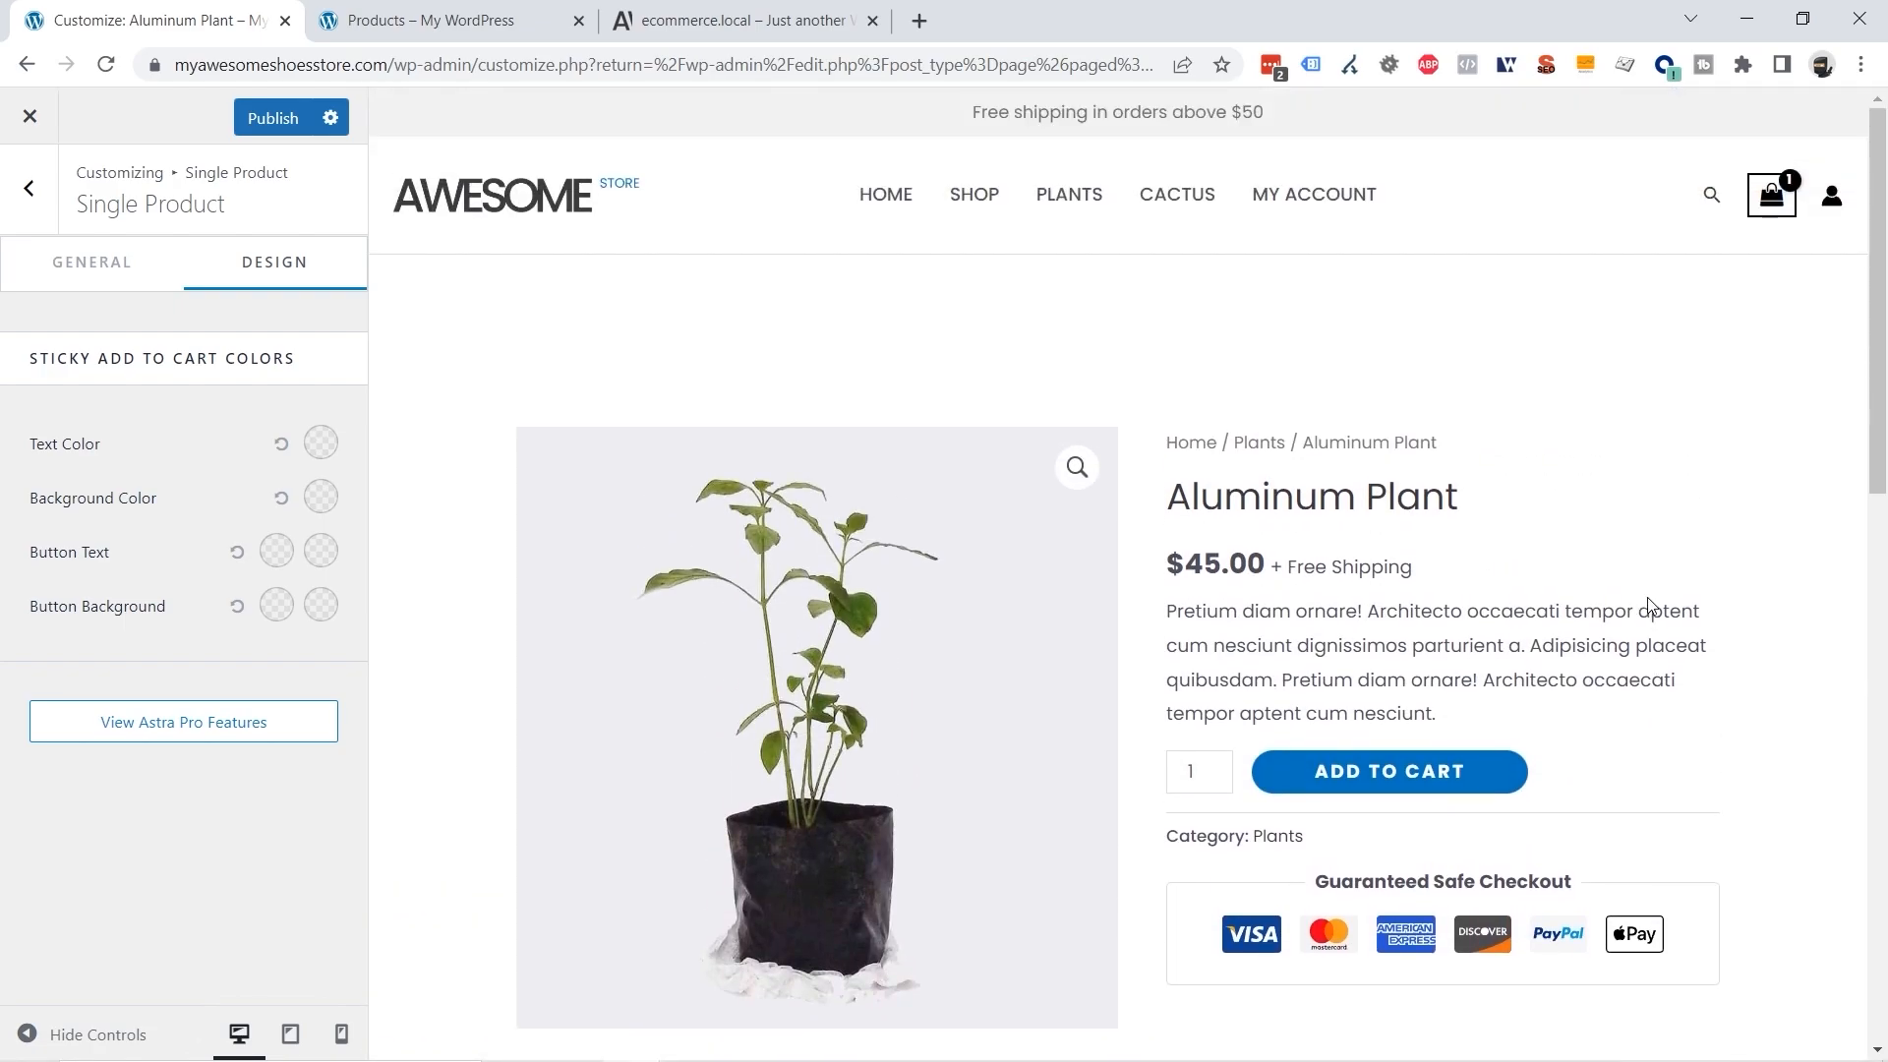
{"action": "left_click", "coordinate": [252, 120]}
Open the Aluminum Plant product from the live shop page and examine its layout and sticky add-to-cart bar.
{"action": "left_click", "coordinate": [437, 24]}
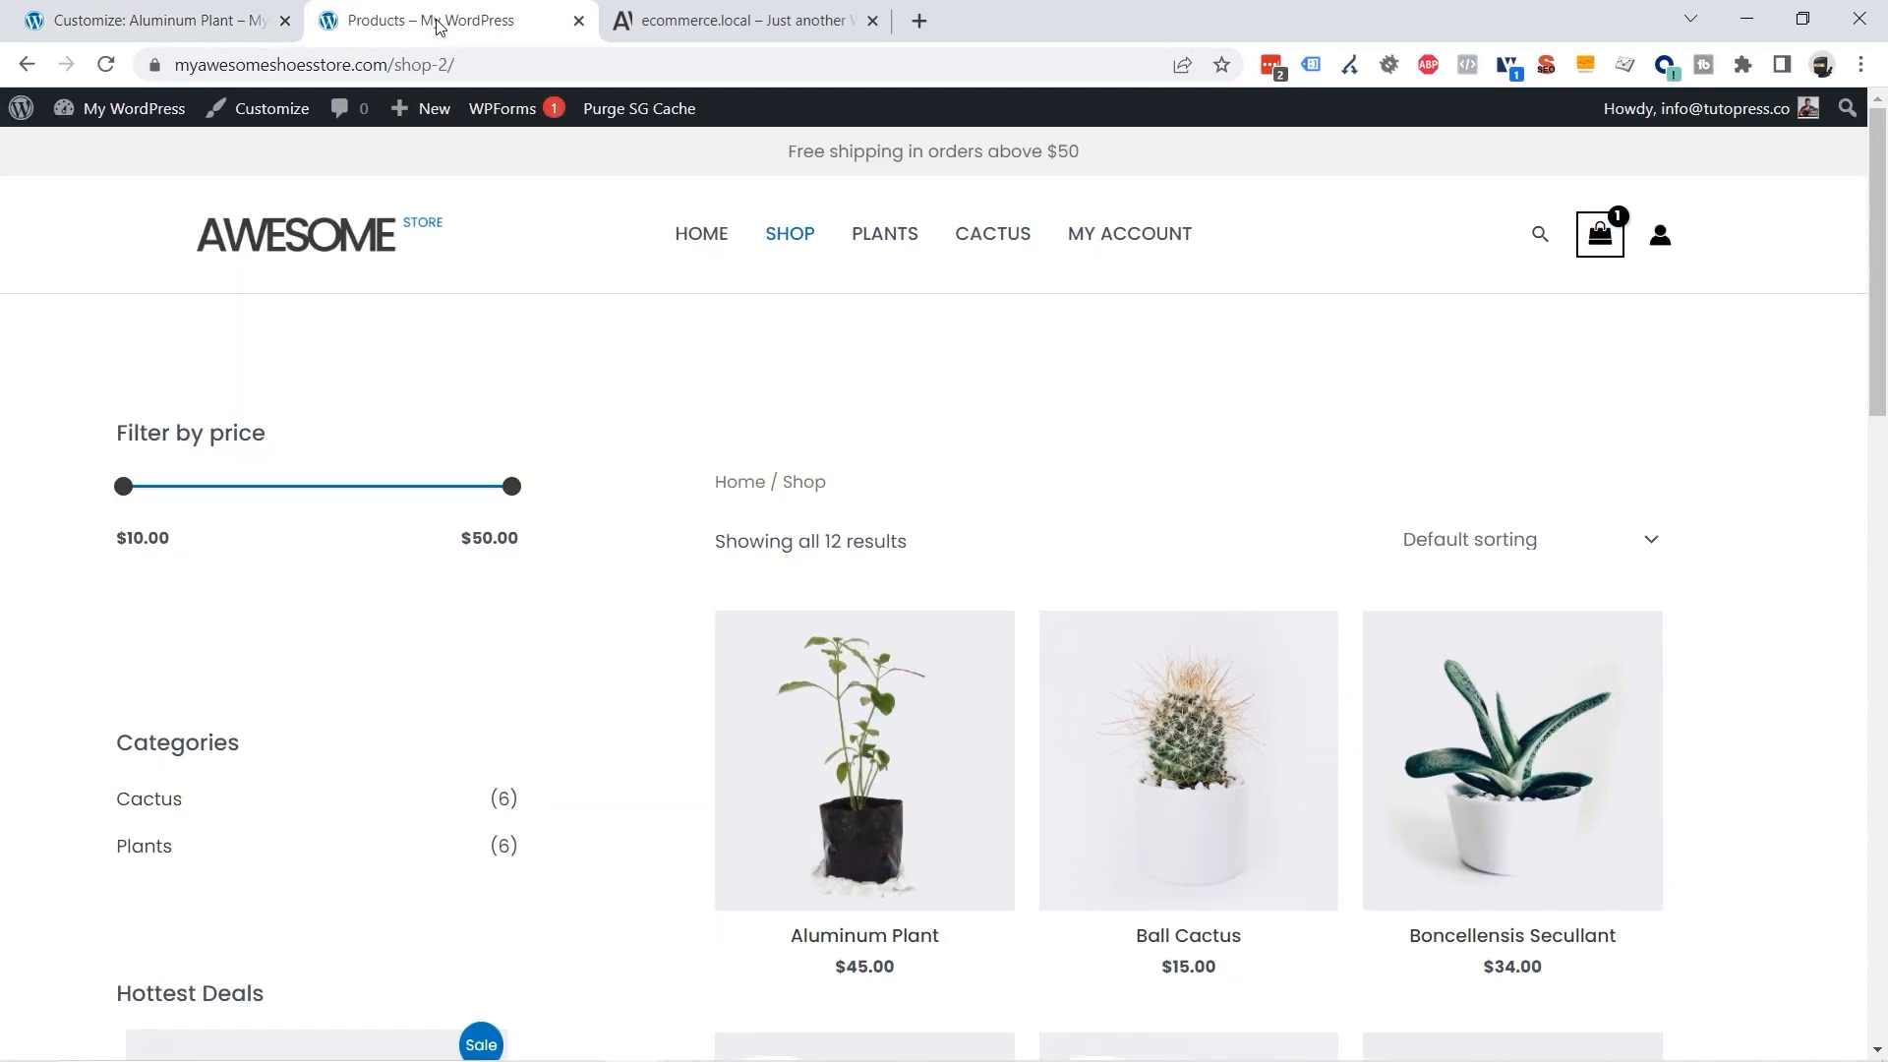
{"action": "scroll", "coordinate": [1279, 493], "scroll_direction": "down", "scroll_amount": 1}
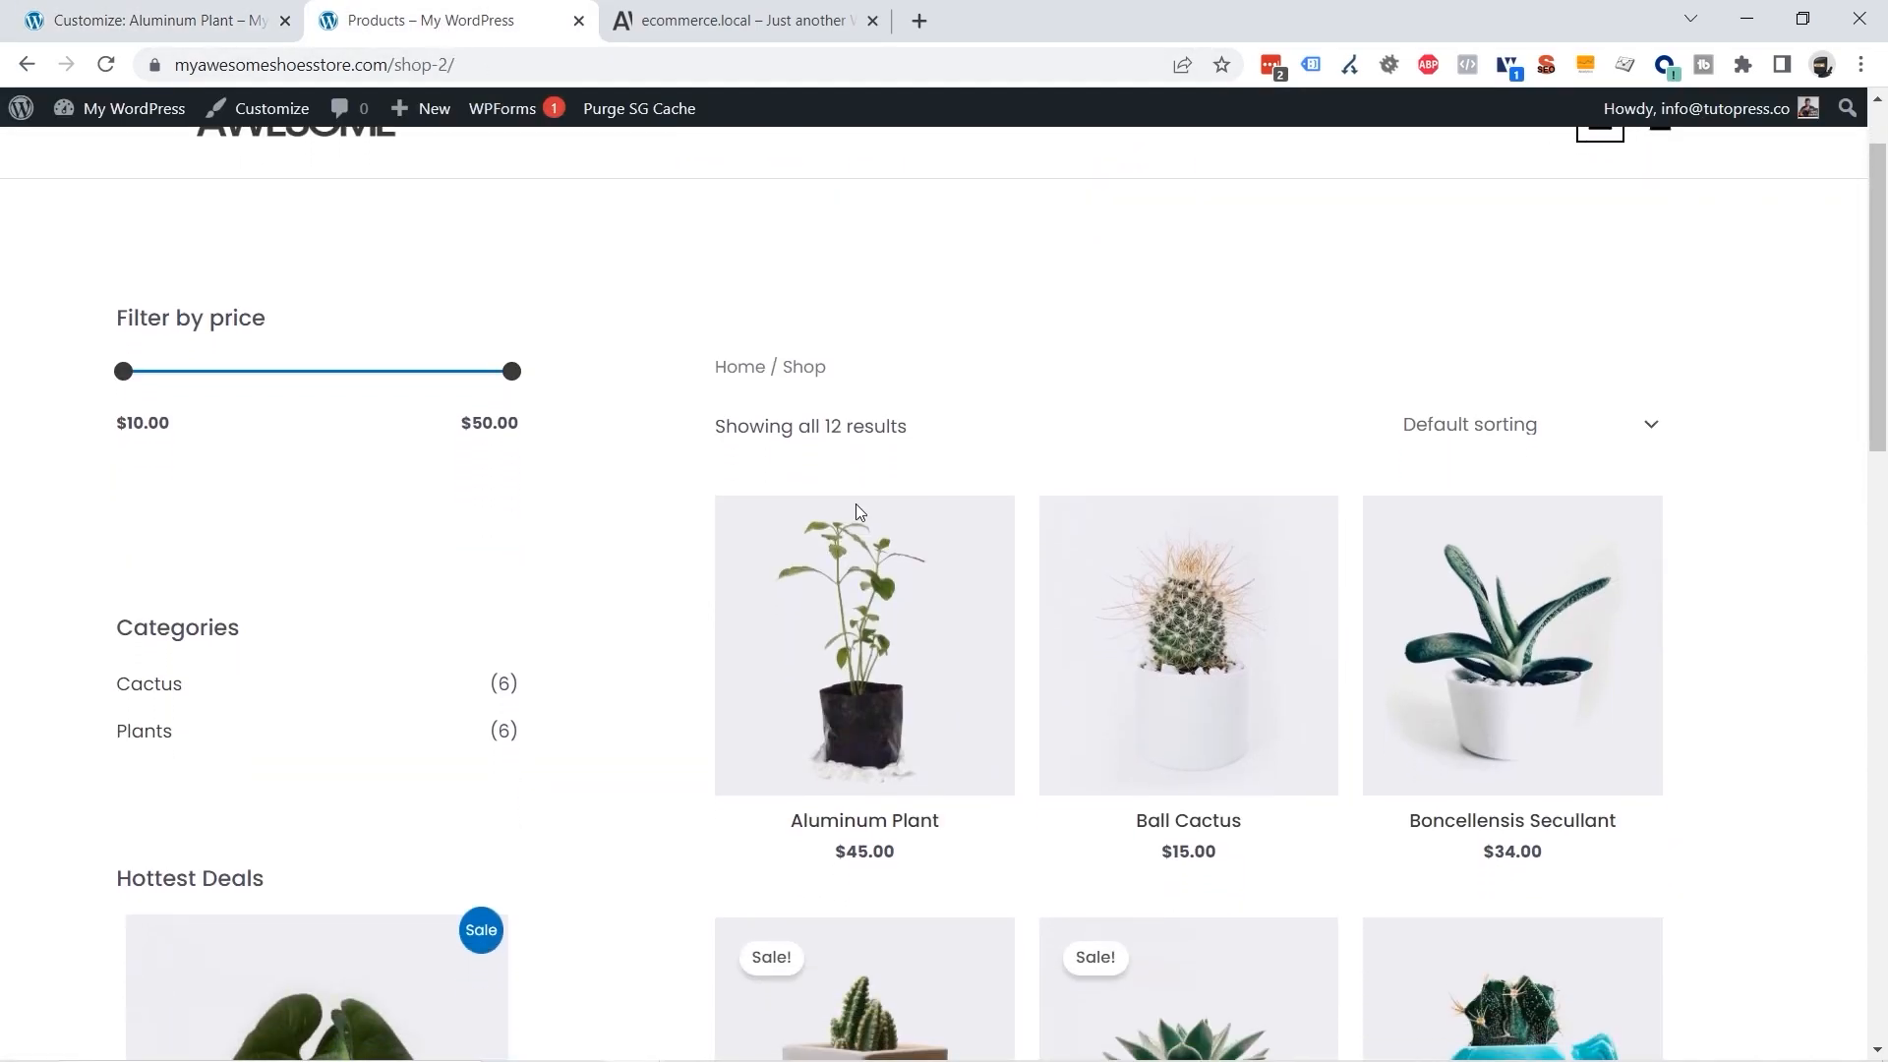
{"action": "left_click", "coordinate": [890, 641]}
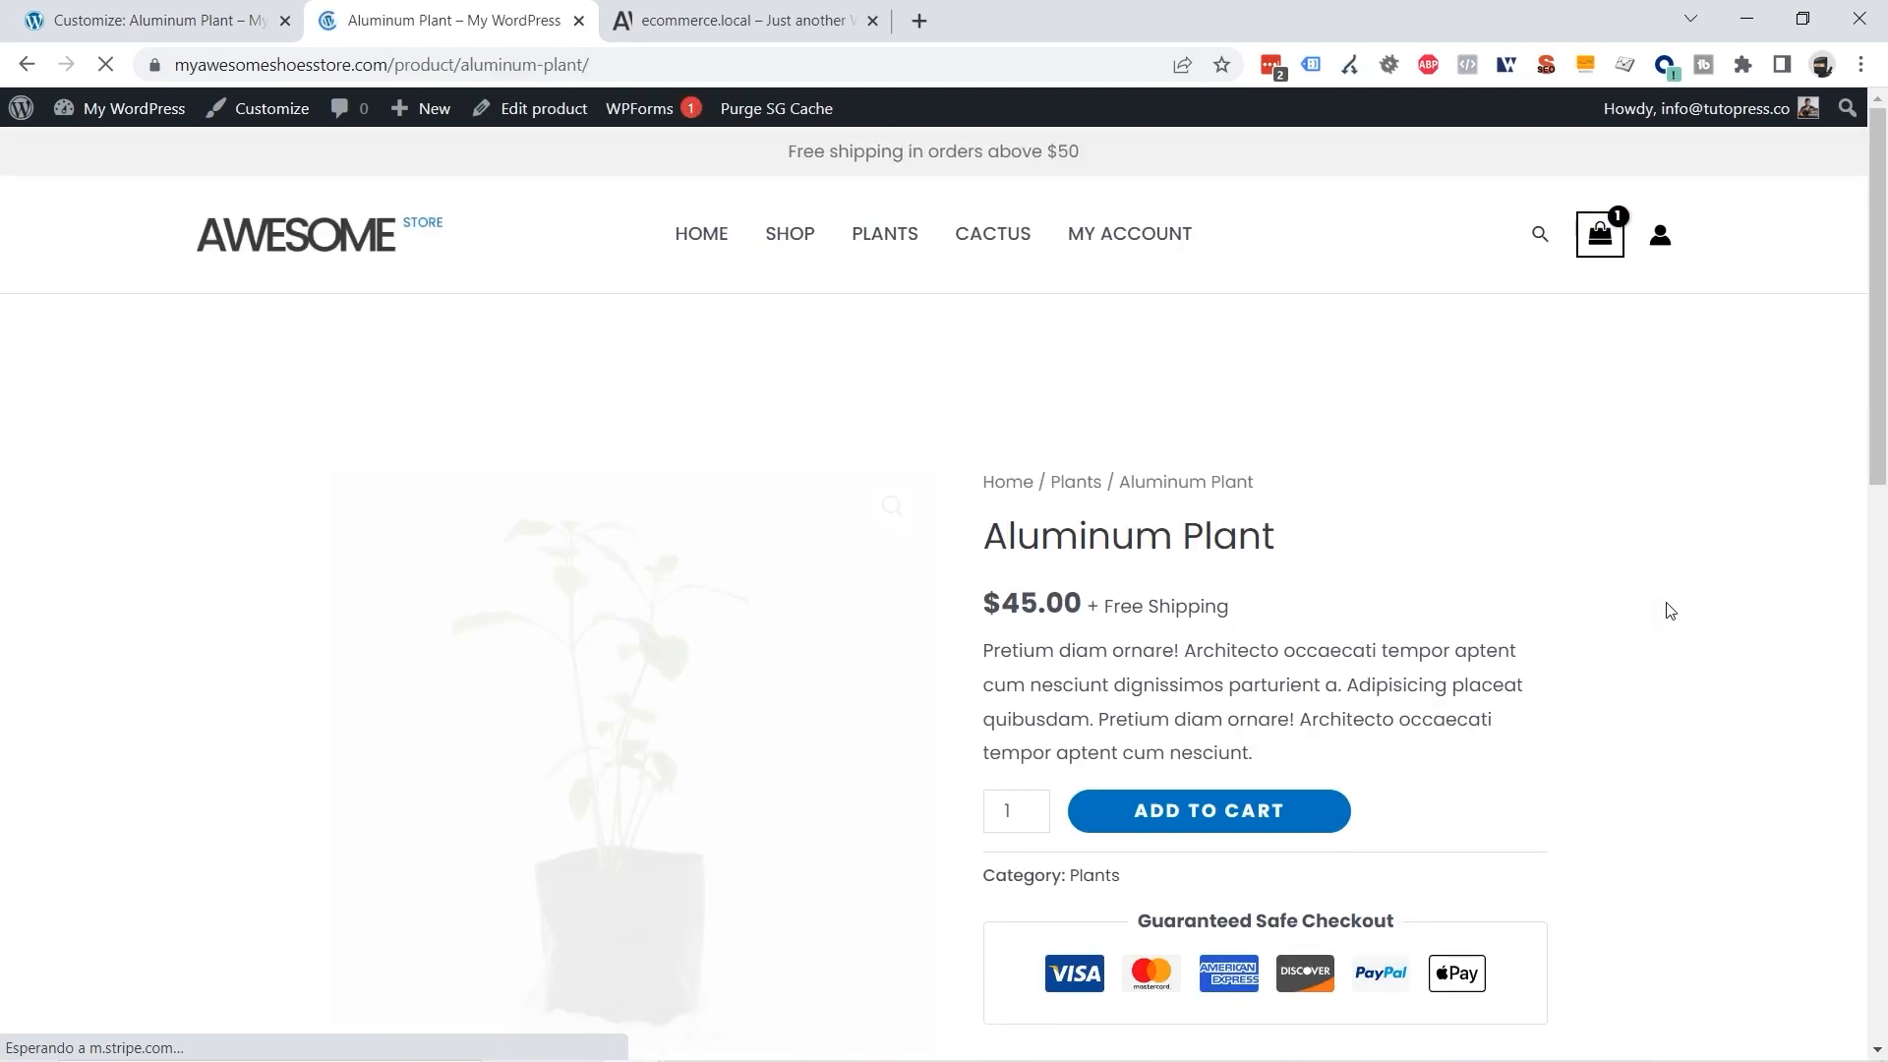
{"action": "scroll", "coordinate": [1639, 453], "scroll_direction": "down", "scroll_amount": 7}
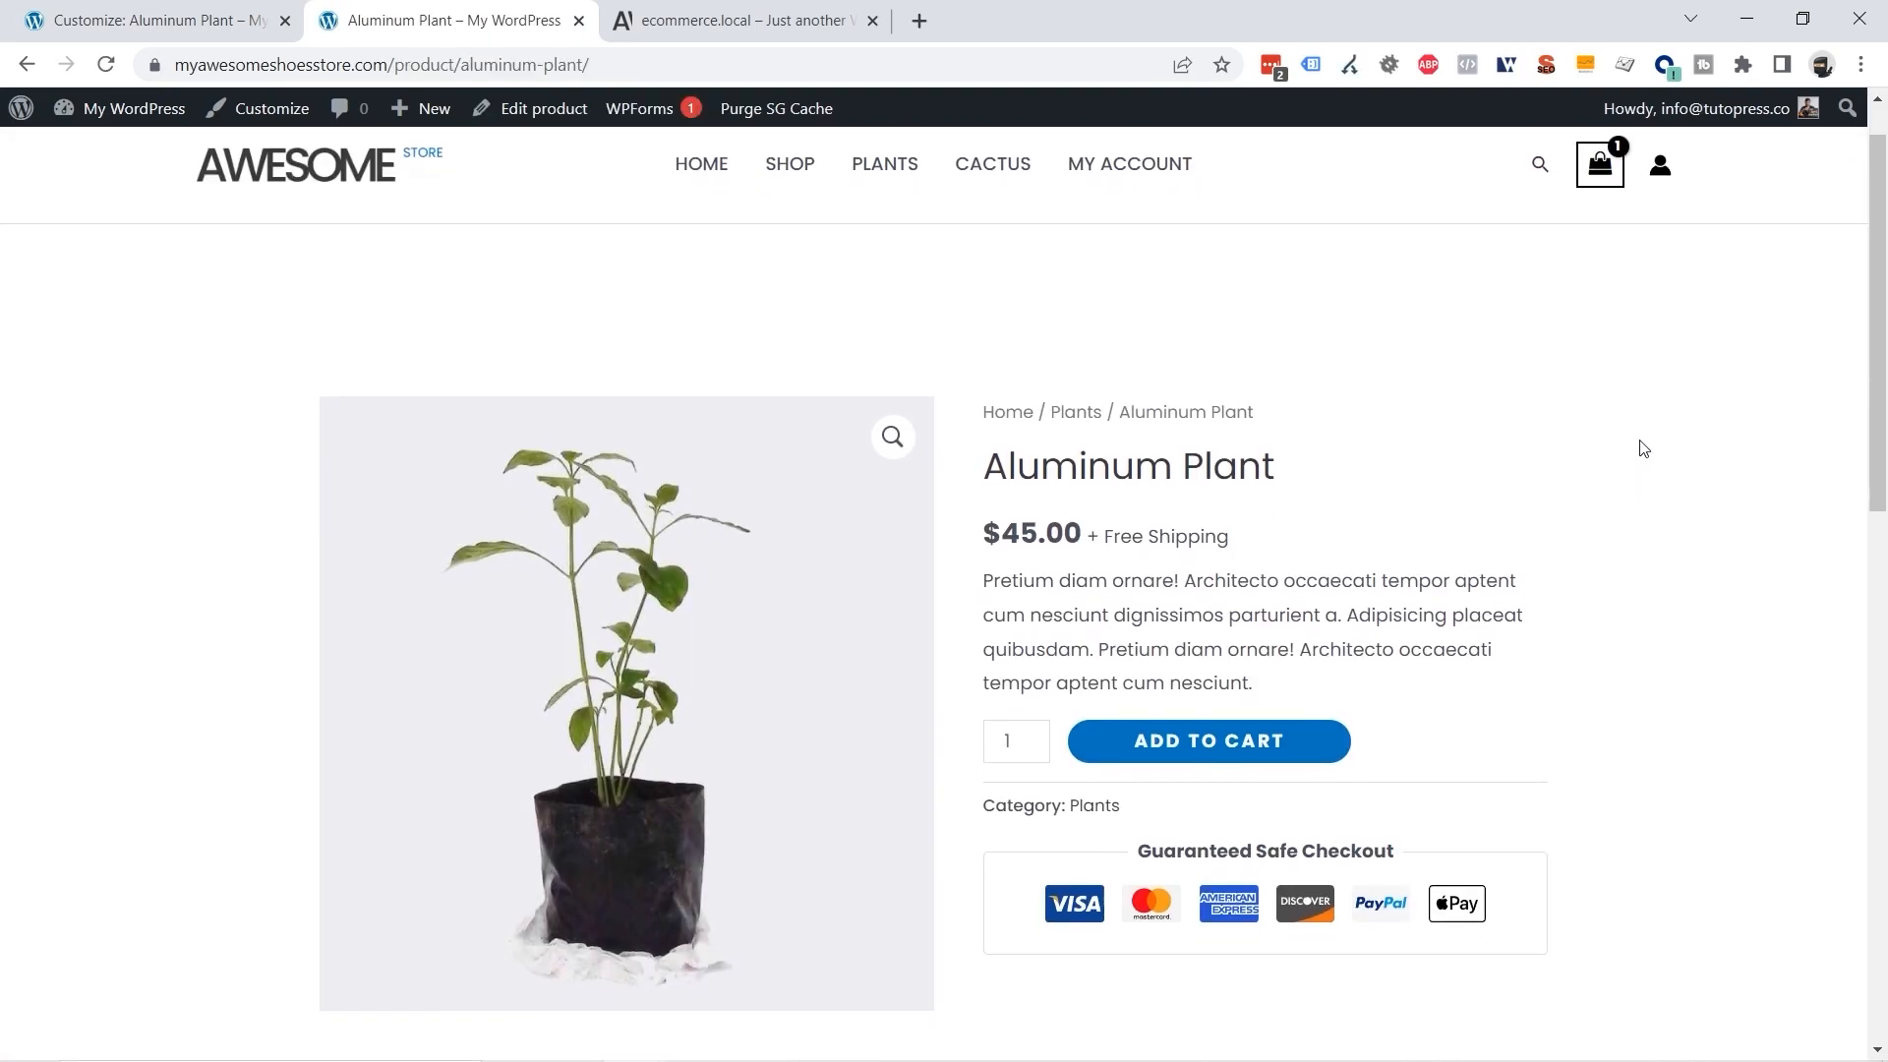
{"action": "scroll", "coordinate": [1642, 448], "scroll_direction": "down", "scroll_amount": 6}
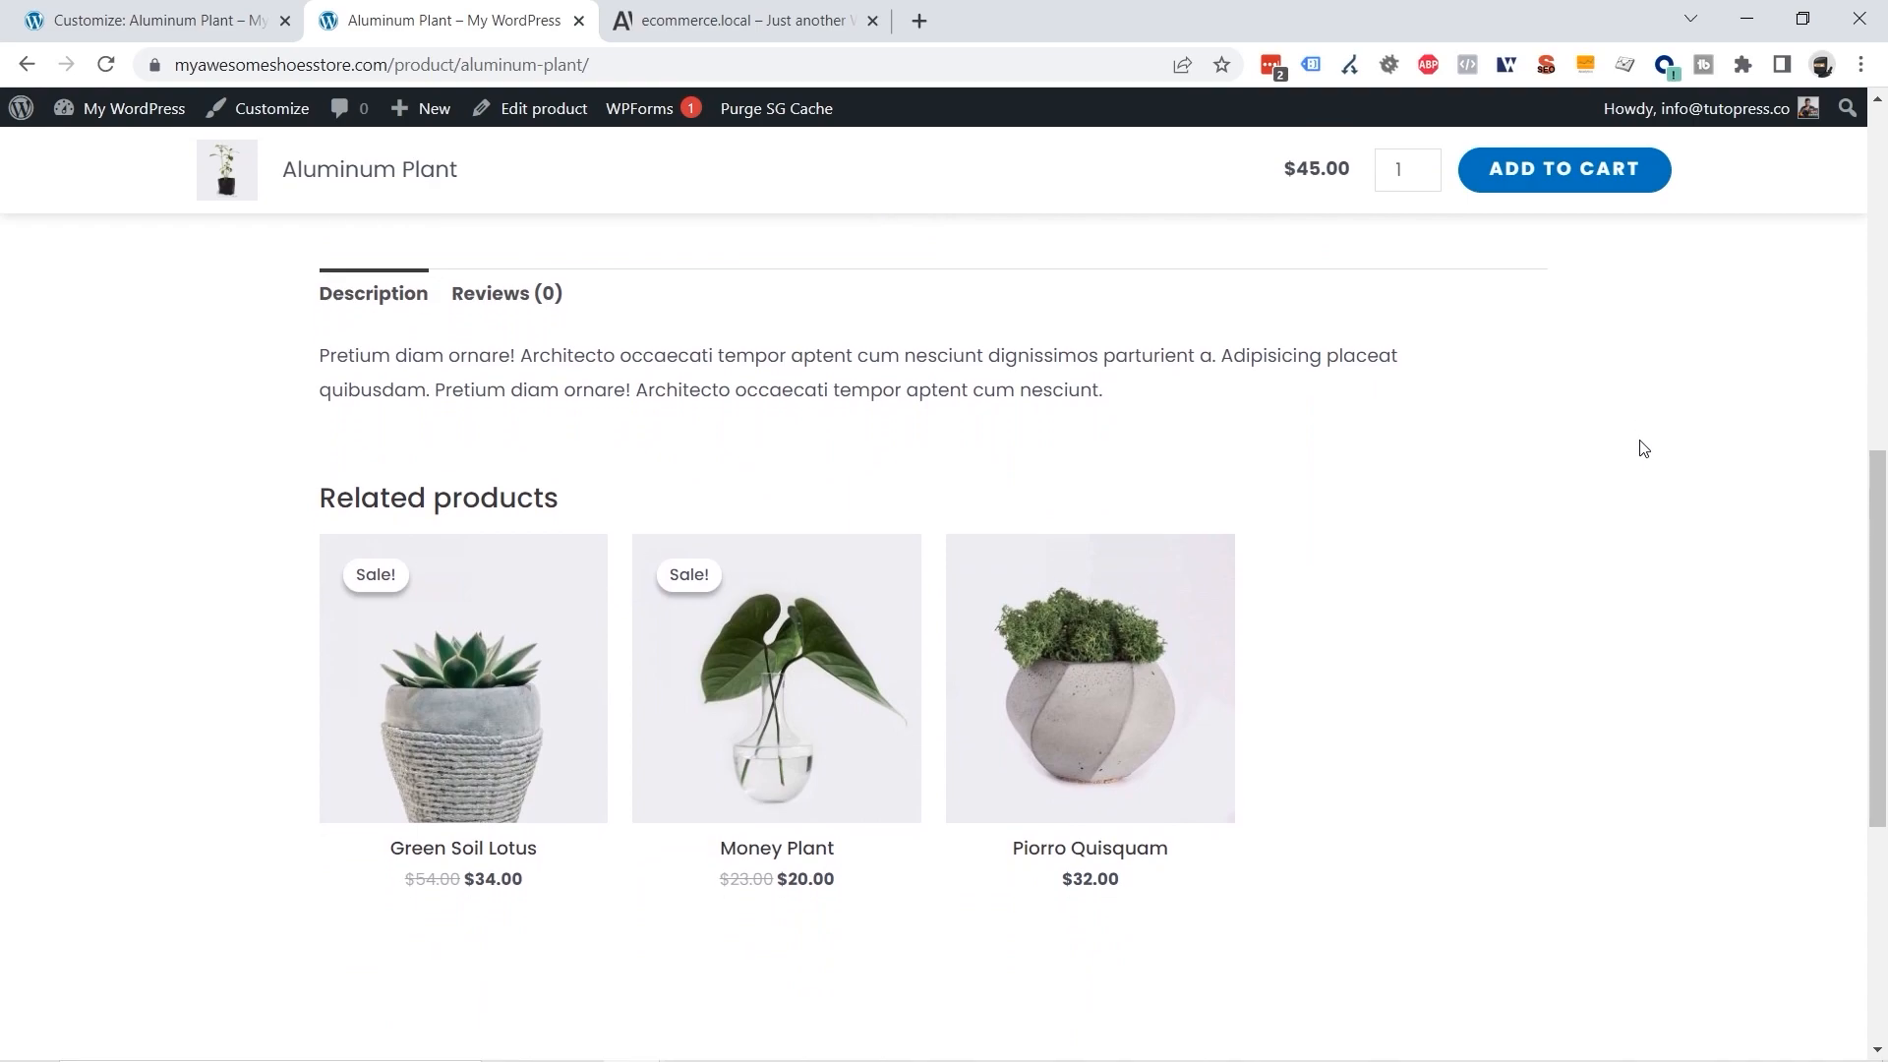
{"action": "scroll", "coordinate": [1642, 448], "scroll_direction": "up", "scroll_amount": 1}
{"action": "scroll", "coordinate": [1639, 449], "scroll_direction": "up", "scroll_amount": 14}
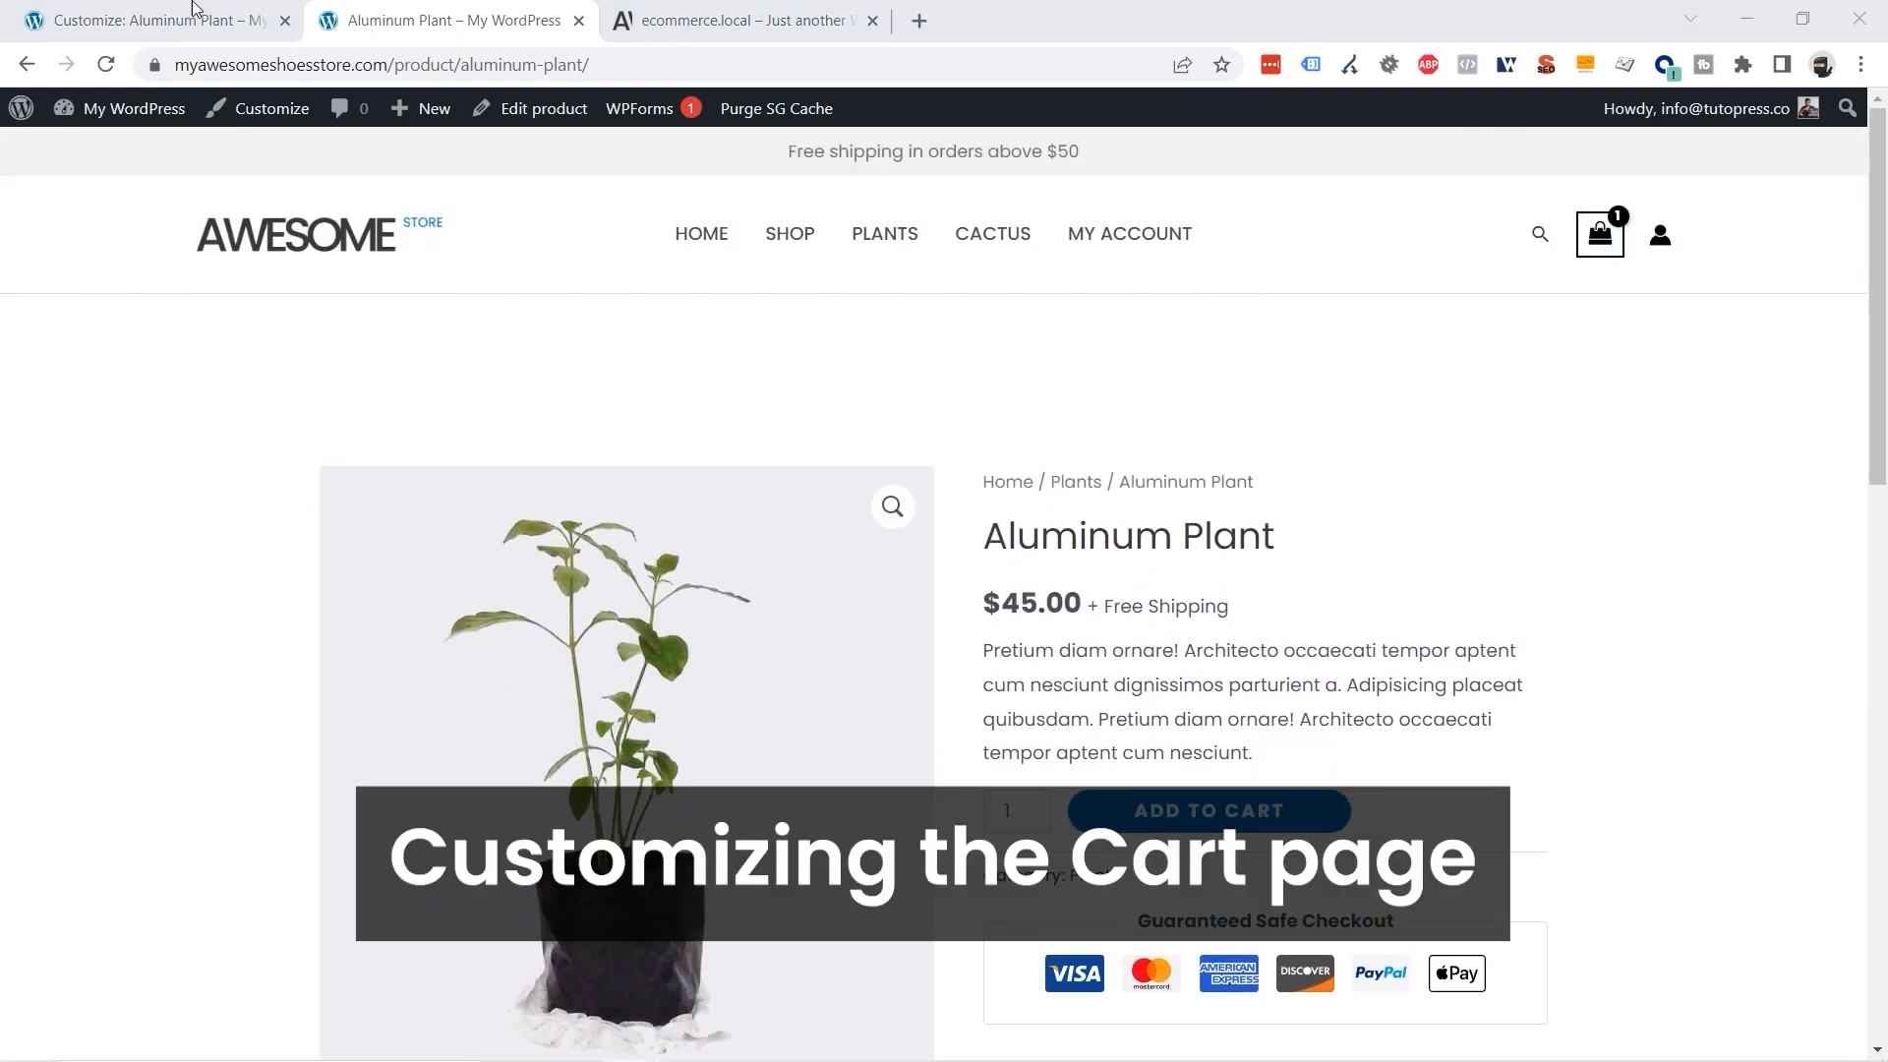
Return to the customizer, open the WooCommerce Cart settings and show the Cart page in the preview.
{"action": "left_click", "coordinate": [197, 30]}
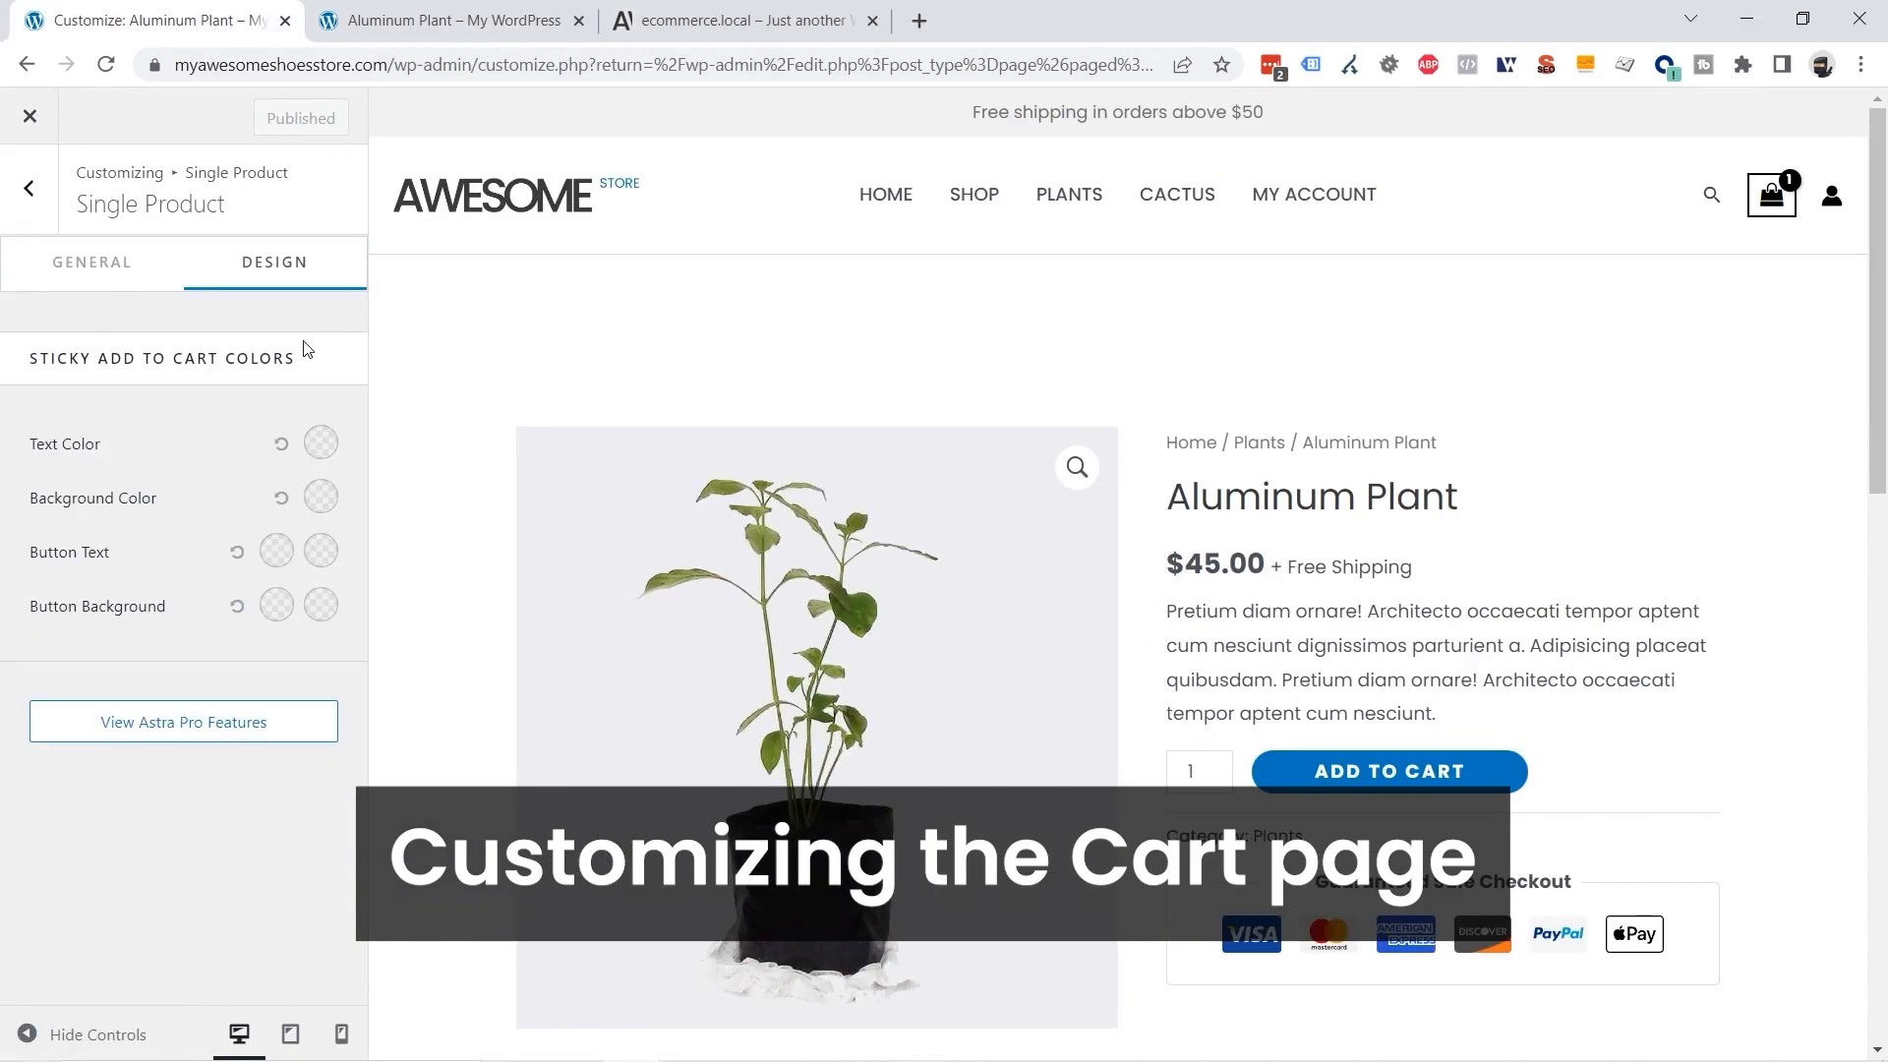
{"action": "left_click", "coordinate": [31, 192]}
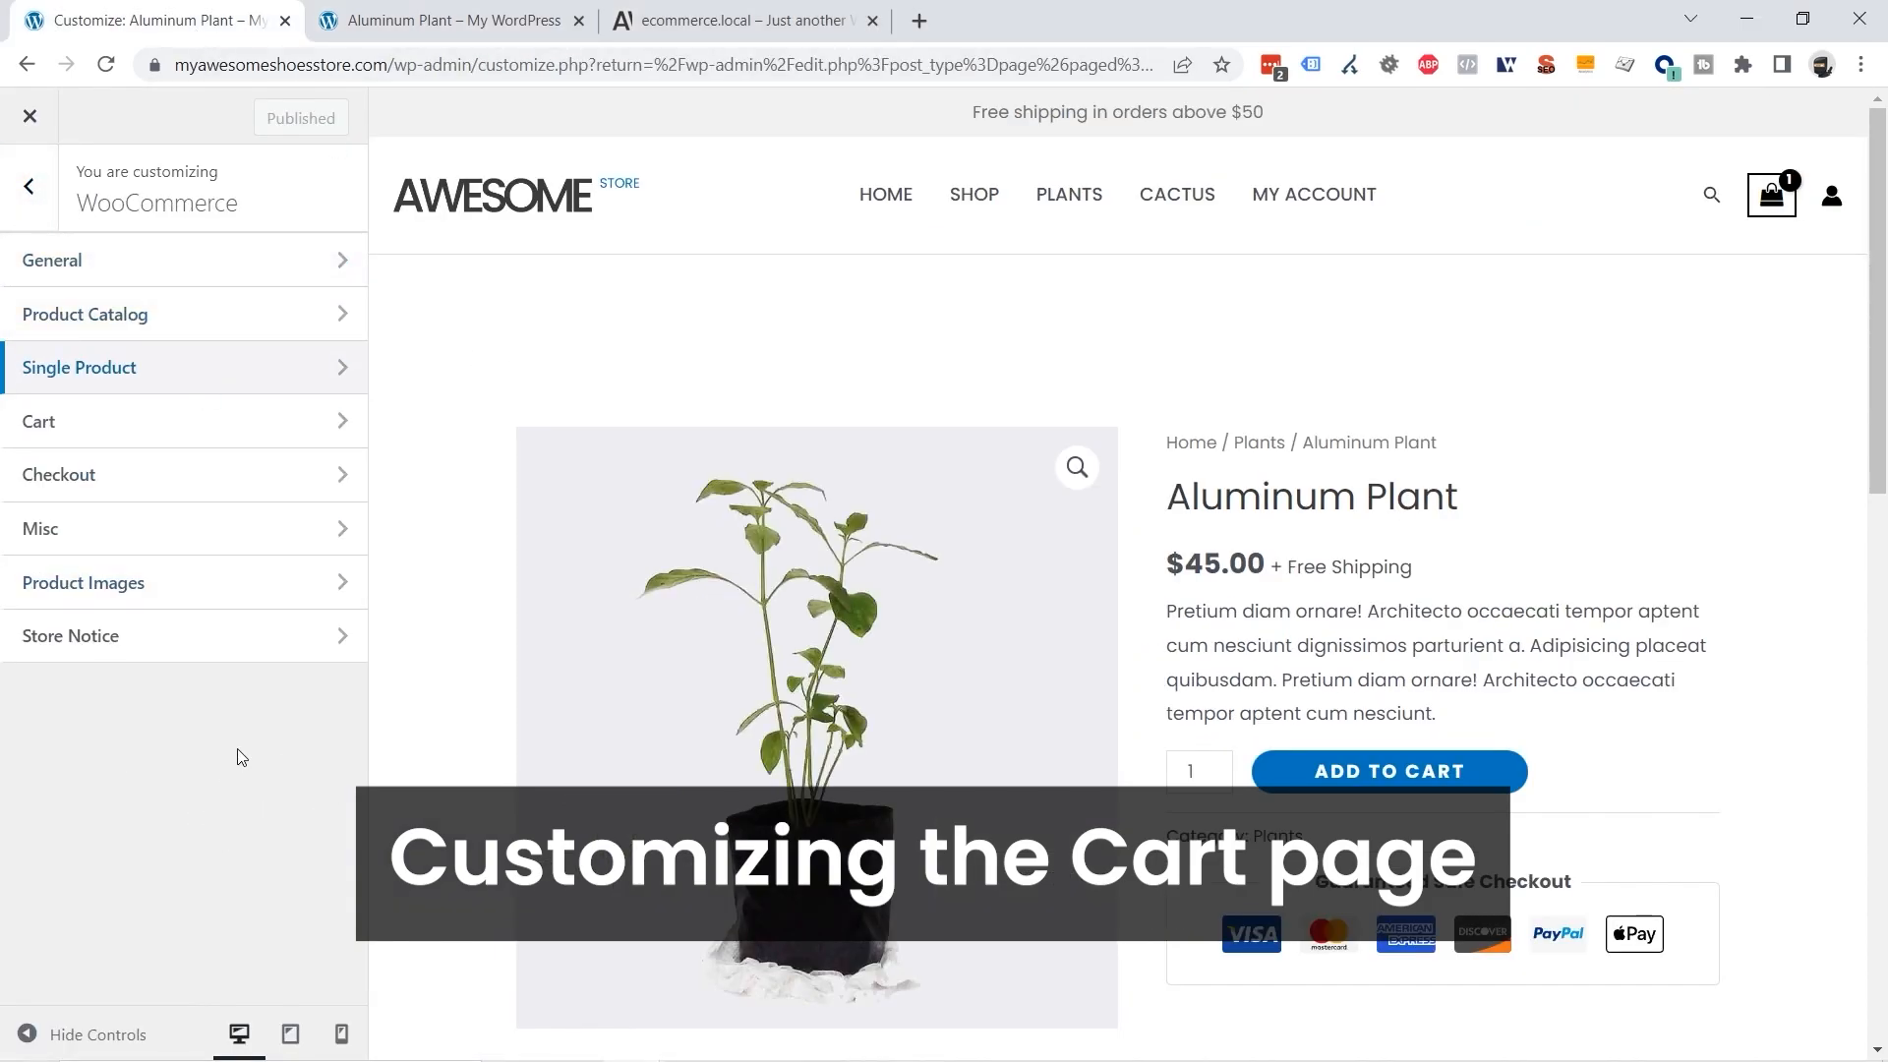
{"action": "left_click", "coordinate": [105, 421]}
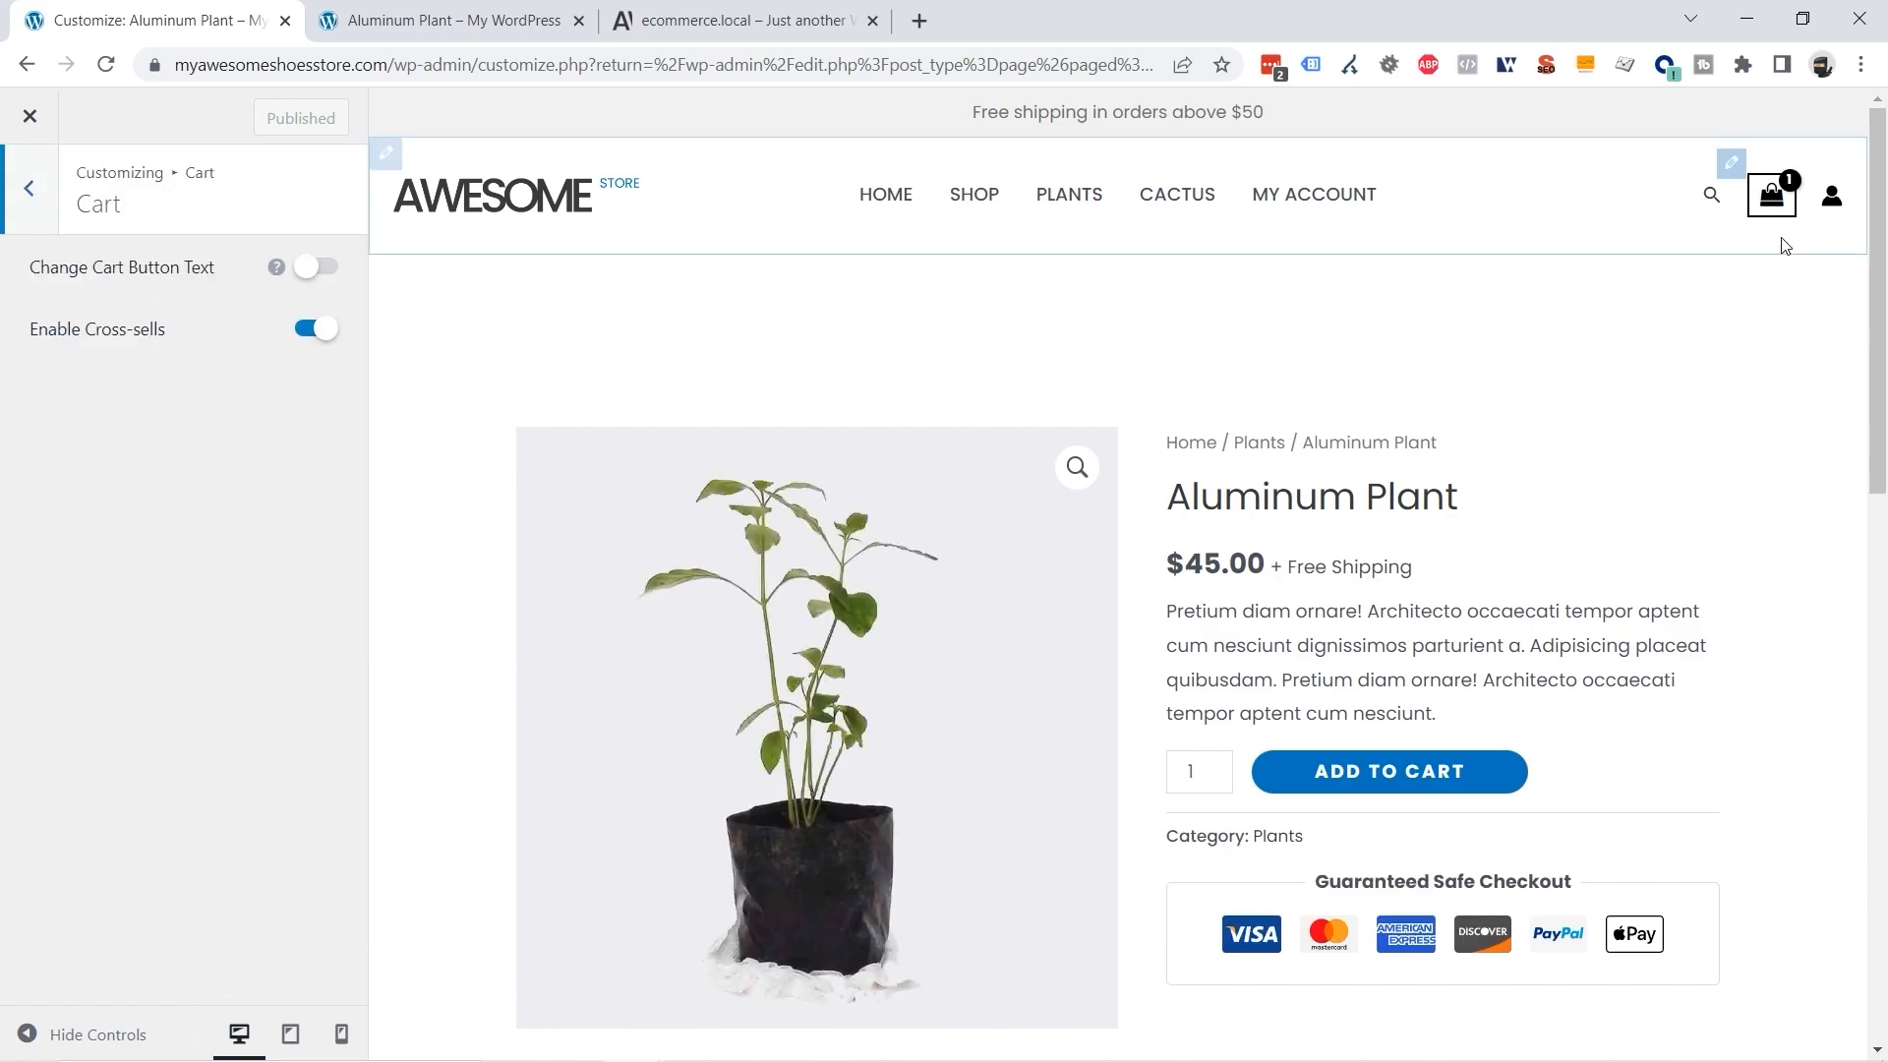
{"action": "left_click", "coordinate": [1773, 199]}
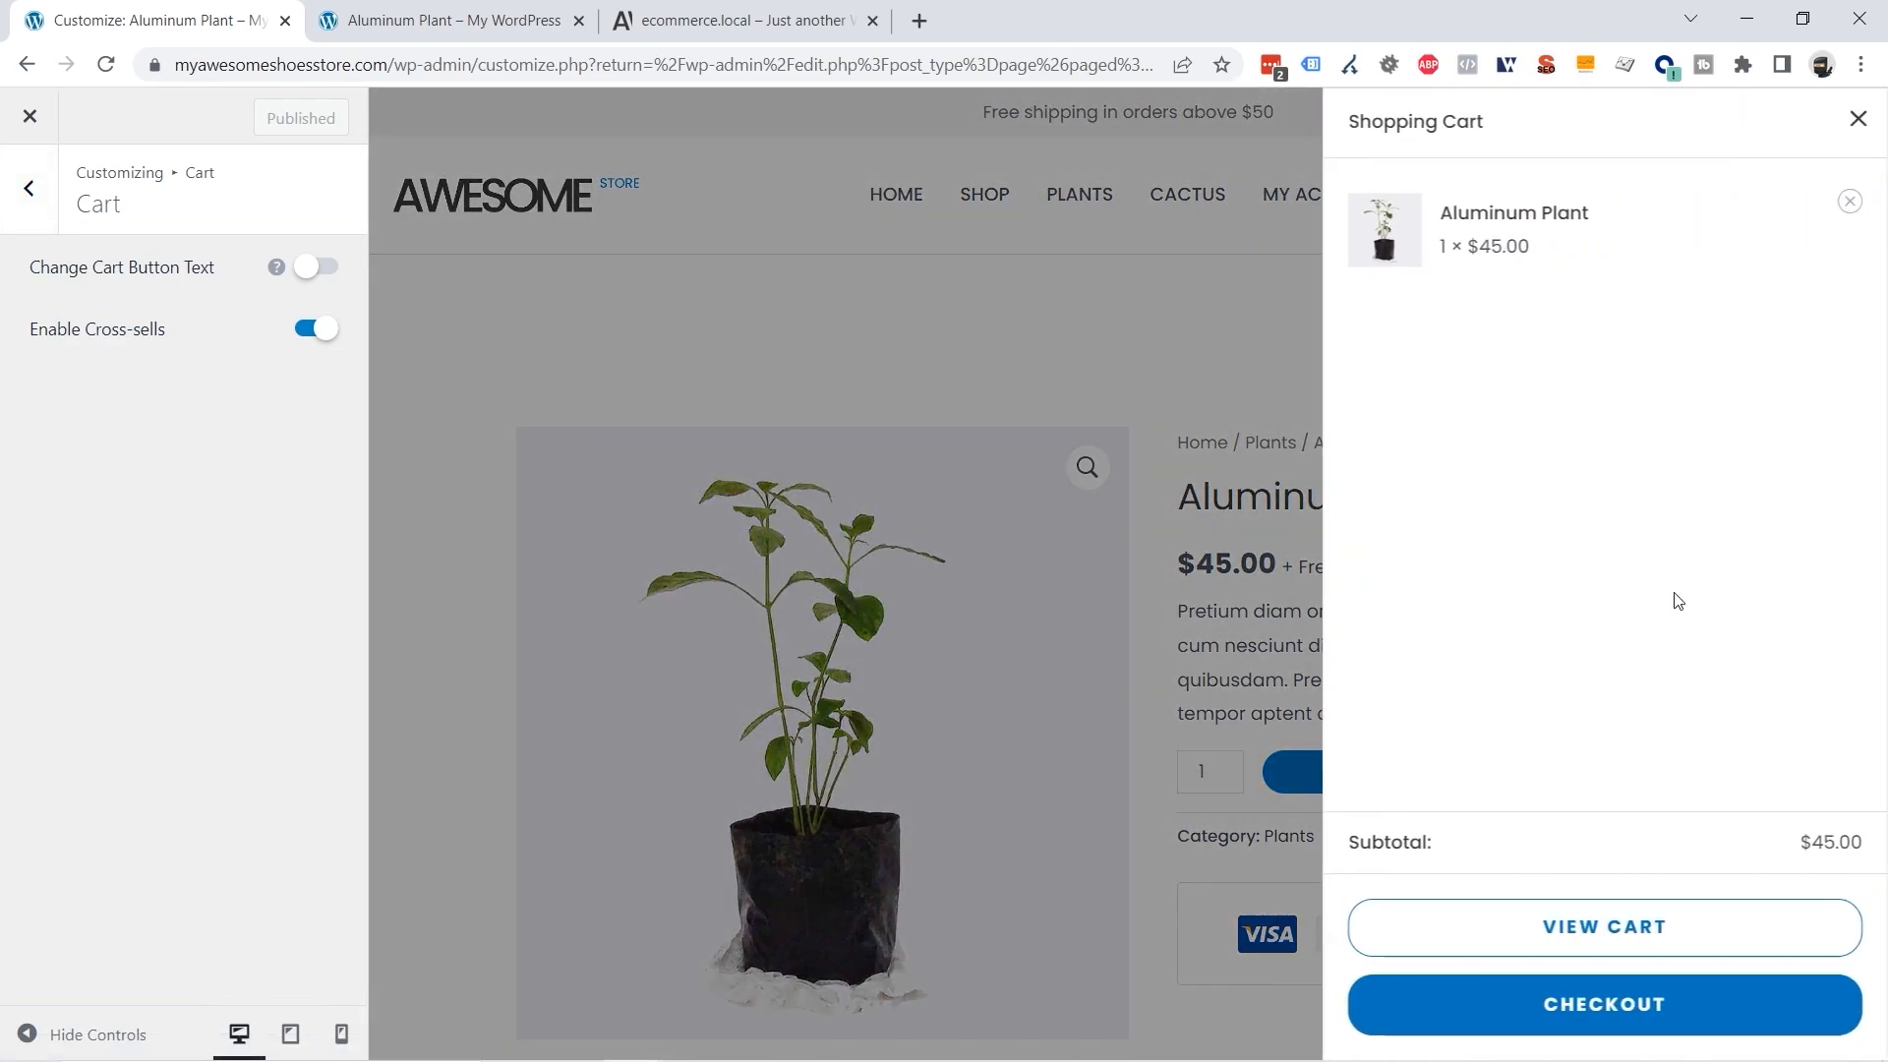
{"action": "left_click", "coordinate": [1599, 928]}
{"action": "scroll", "coordinate": [1052, 599], "scroll_direction": "down", "scroll_amount": 2}
{"action": "scroll", "coordinate": [787, 678], "scroll_direction": "up", "scroll_amount": 1}
{"action": "scroll", "coordinate": [835, 750], "scroll_direction": "up", "scroll_amount": 1}
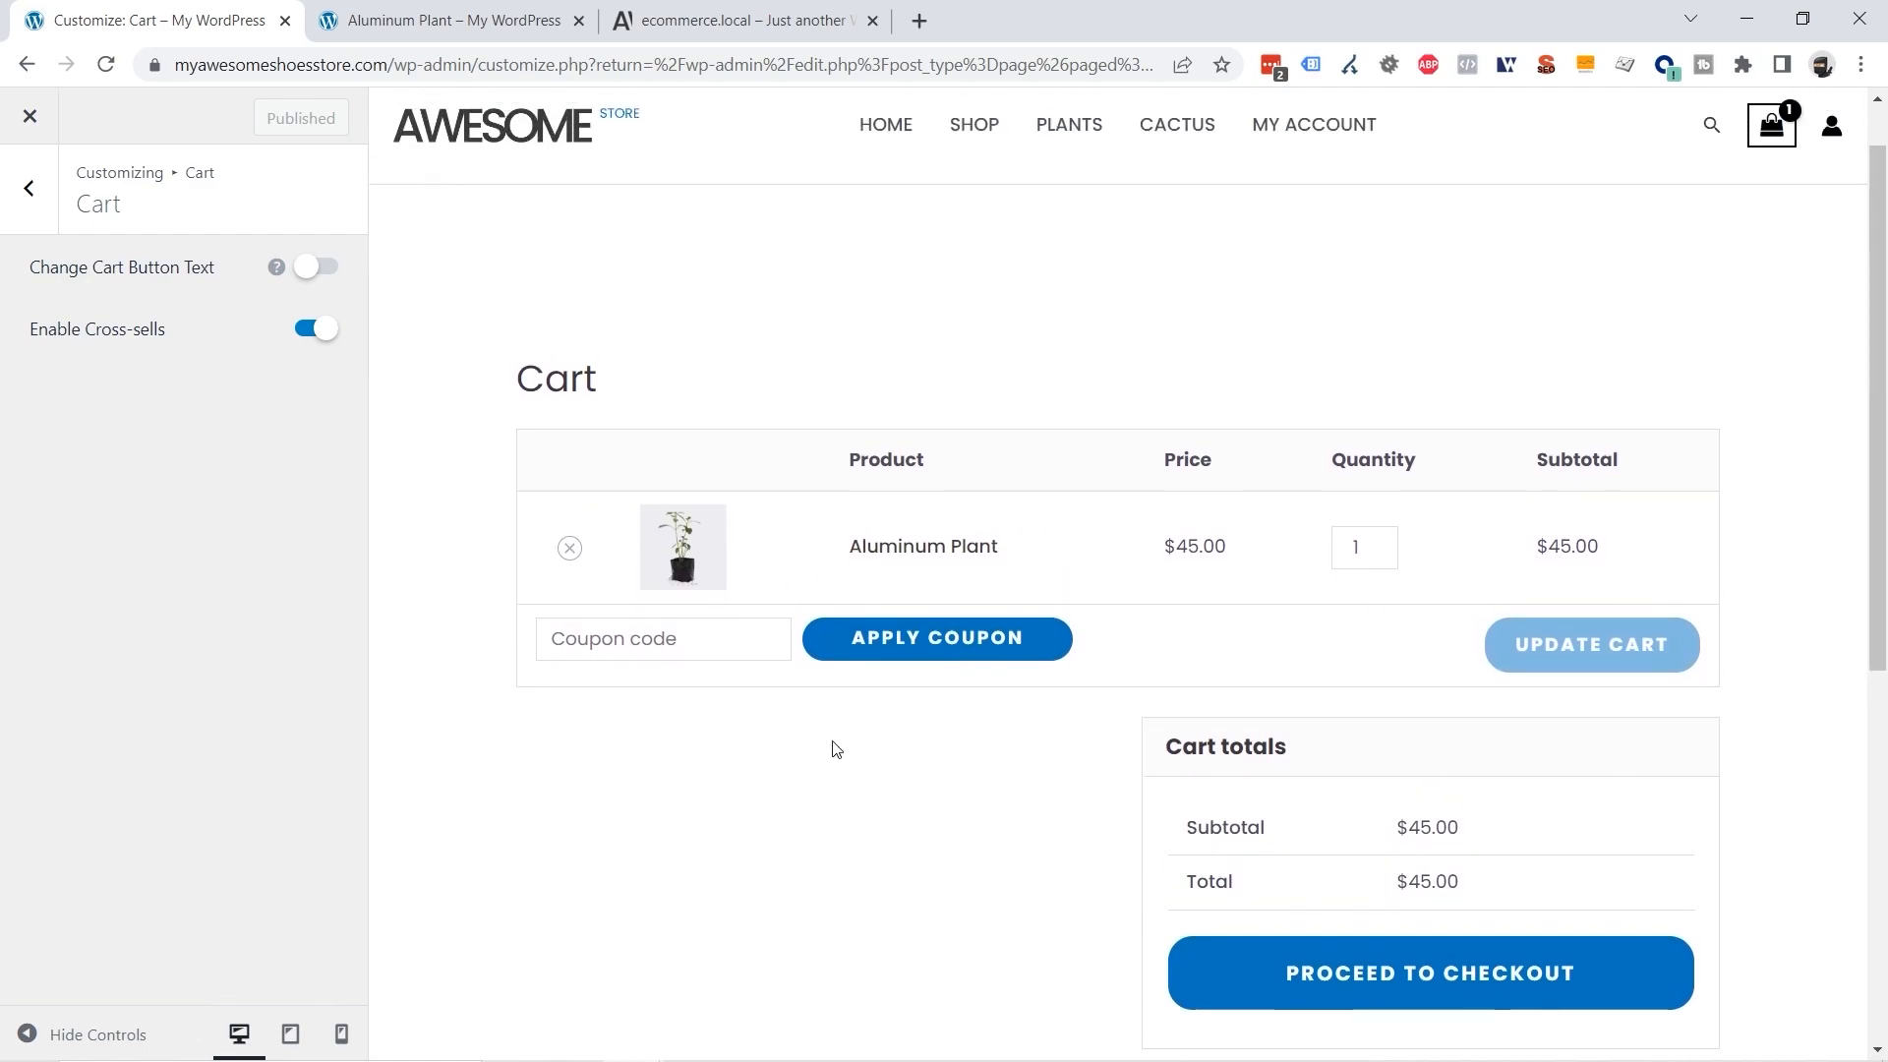
{"action": "scroll", "coordinate": [1151, 437], "scroll_direction": "down", "scroll_amount": 1}
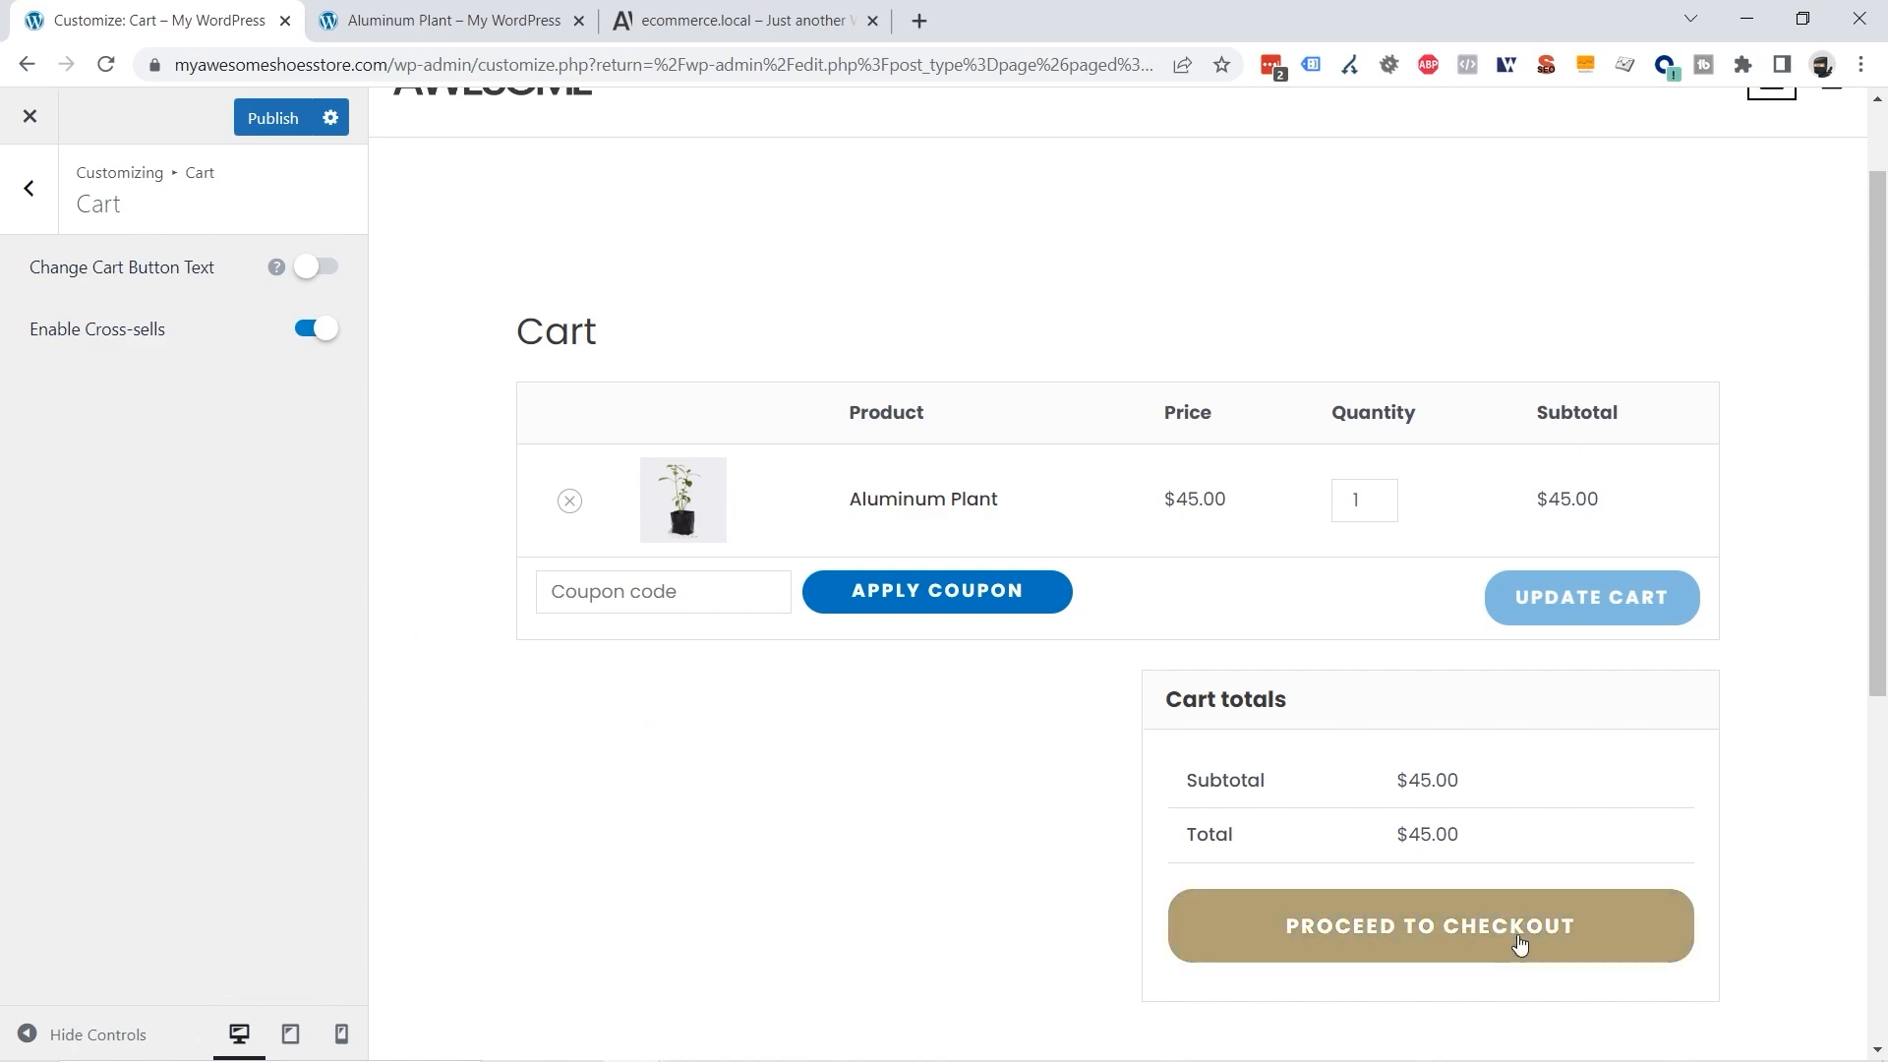
Try the Change Cart Button Text option, check its text field against the cart page and disable the option again.
{"action": "left_click", "coordinate": [313, 268]}
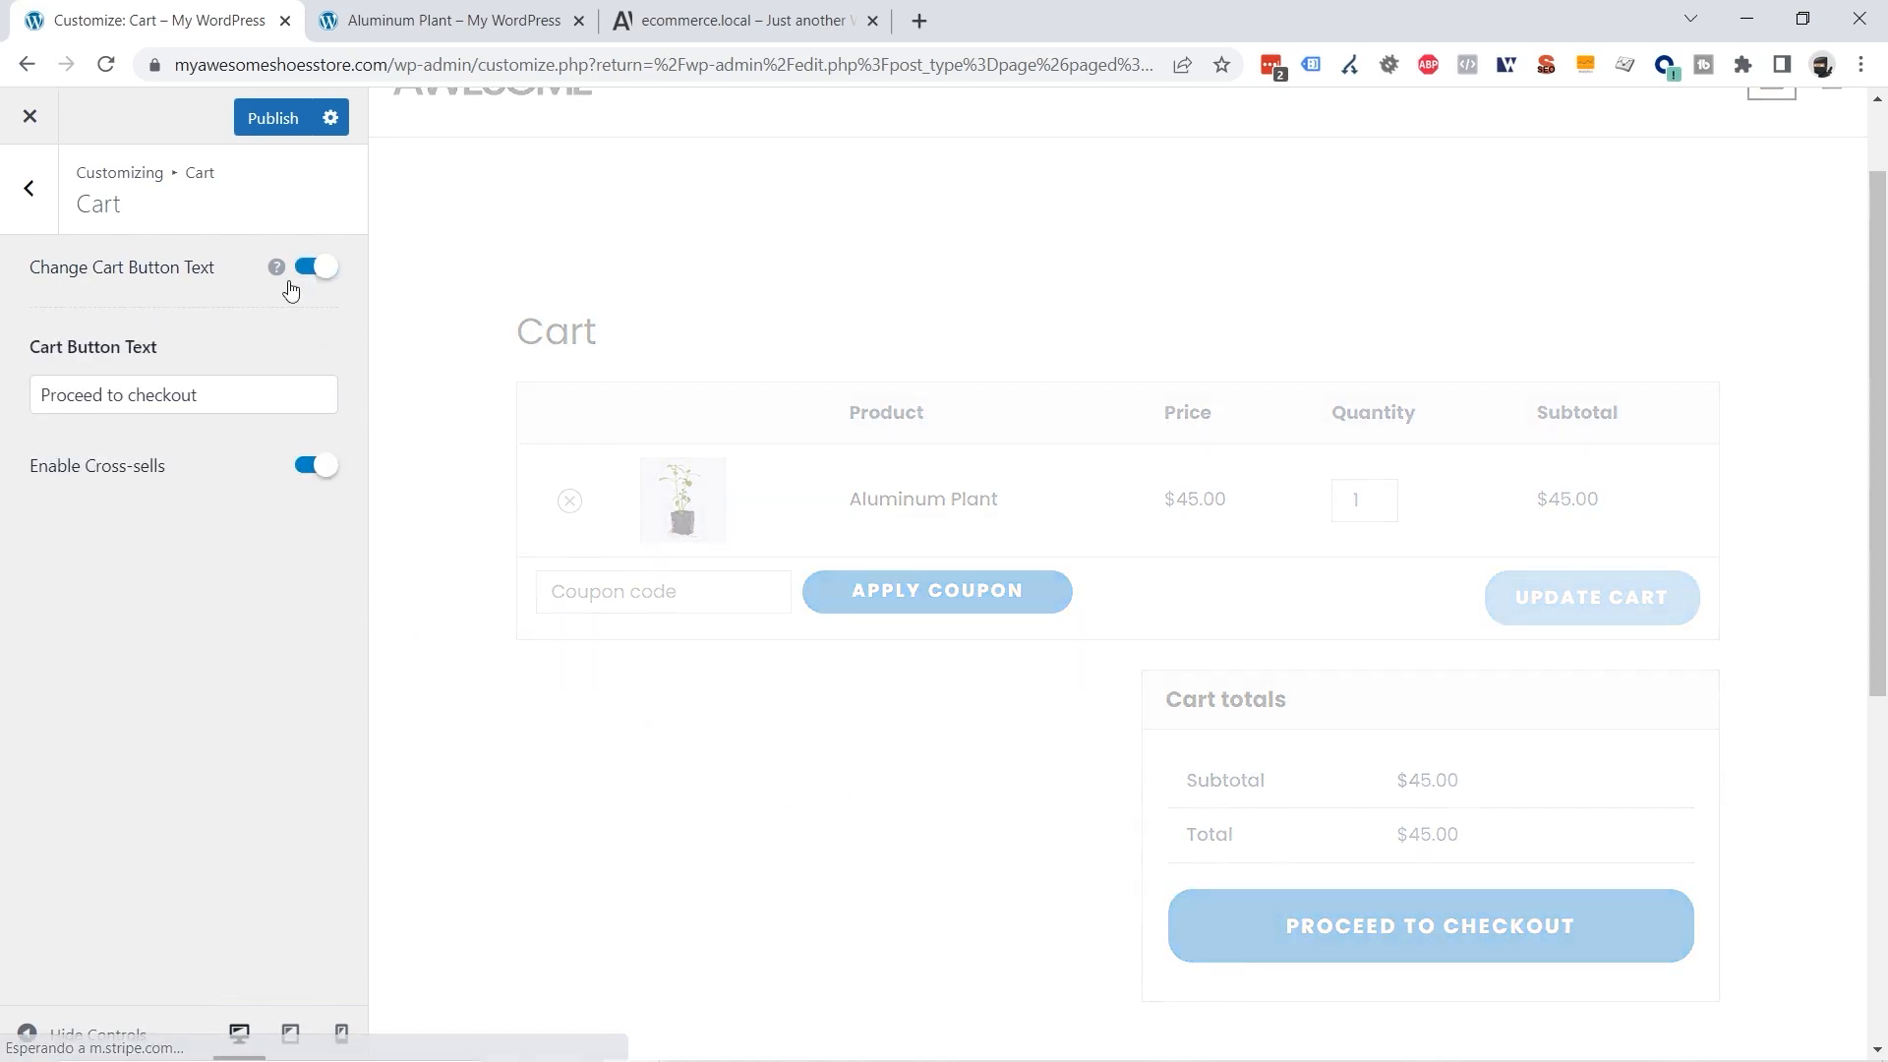
{"action": "left_click_drag", "start_coordinate": [207, 401], "coordinate": [39, 399]}
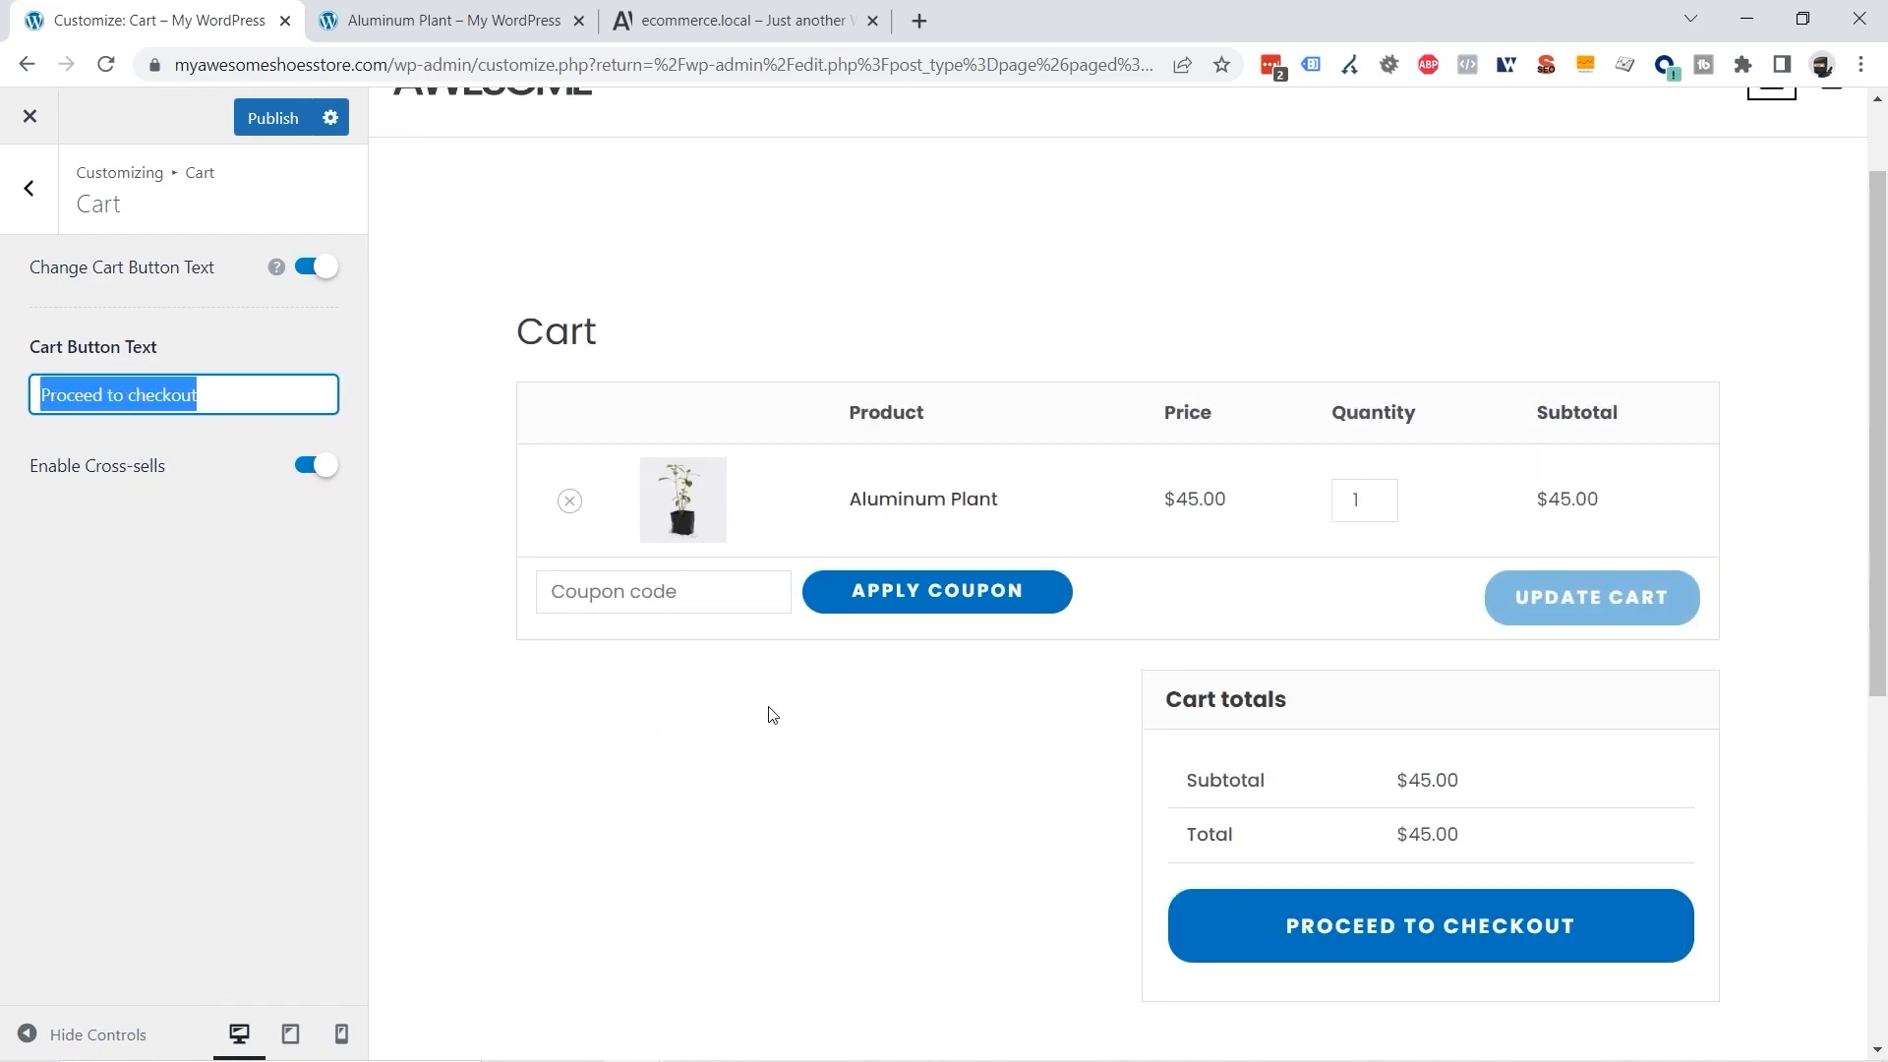
{"action": "scroll", "coordinate": [771, 717], "scroll_direction": "down", "scroll_amount": 1}
{"action": "scroll", "coordinate": [763, 714], "scroll_direction": "down", "scroll_amount": 1}
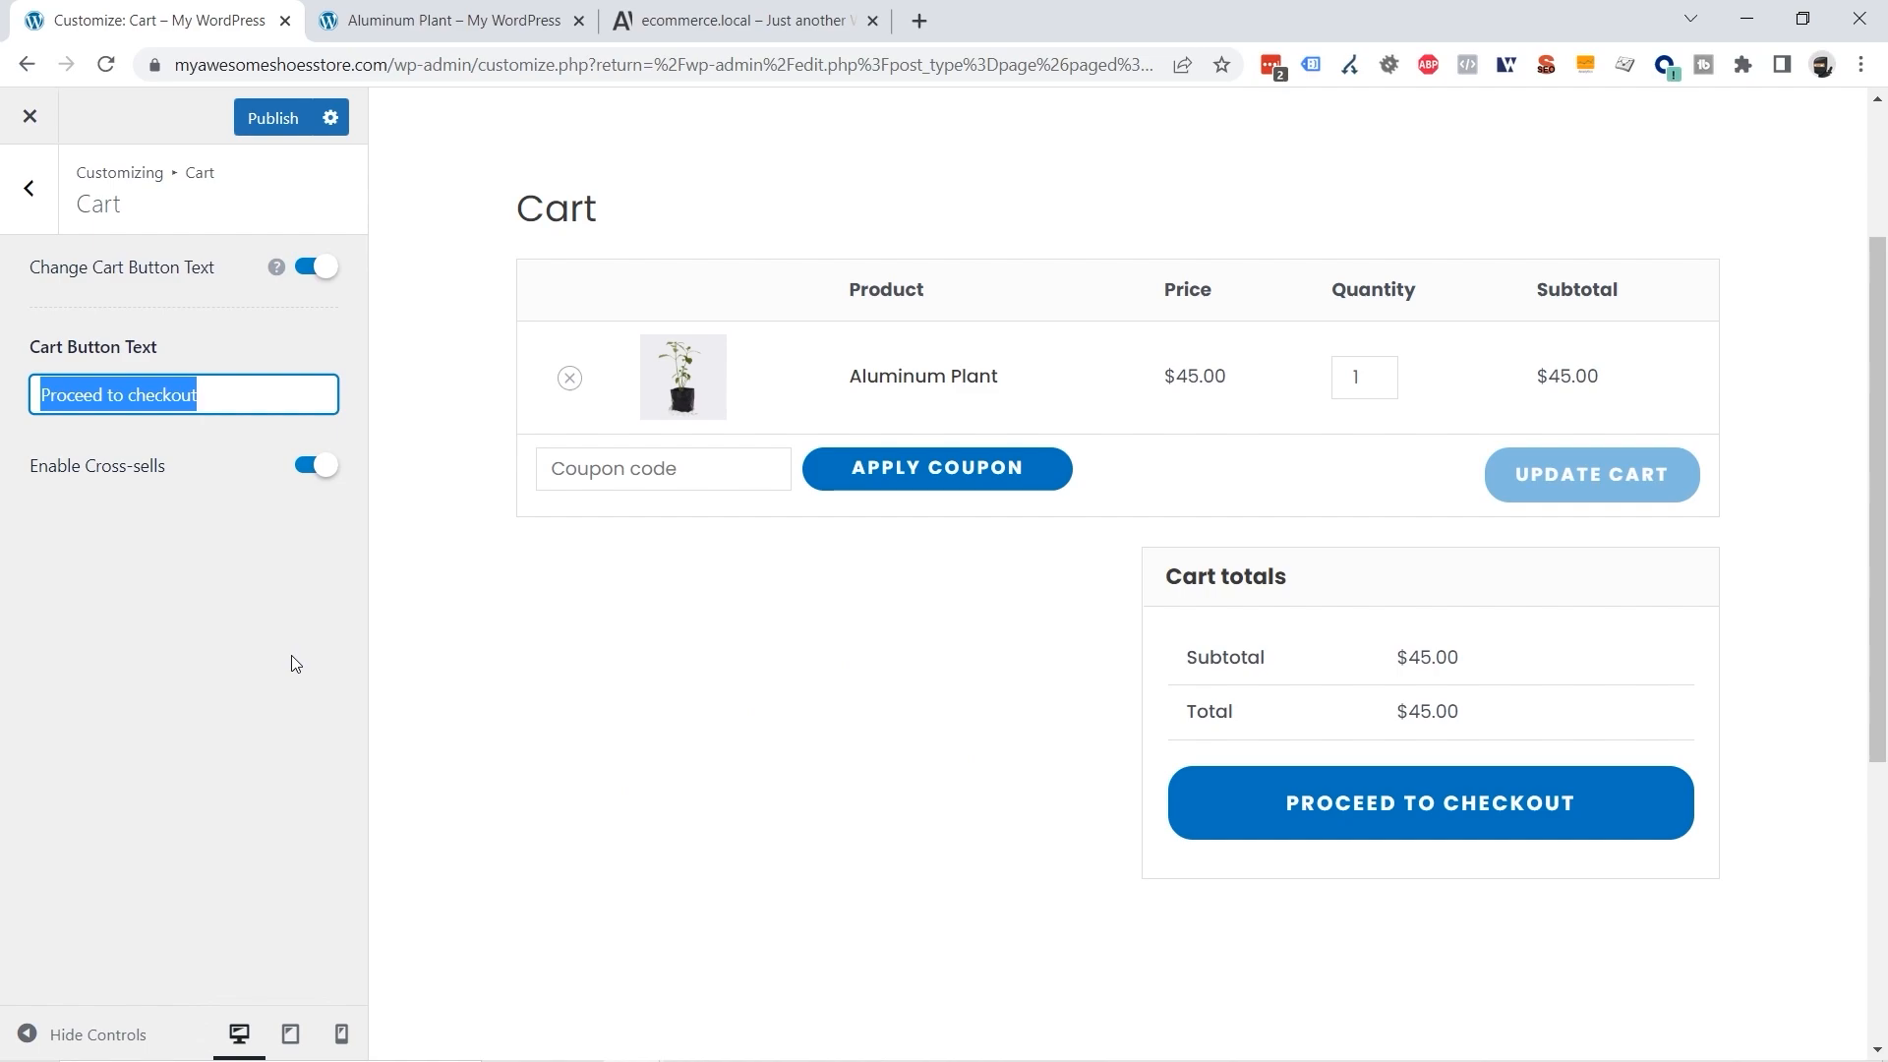
{"action": "left_click", "coordinate": [253, 474]}
{"action": "left_click", "coordinate": [316, 268]}
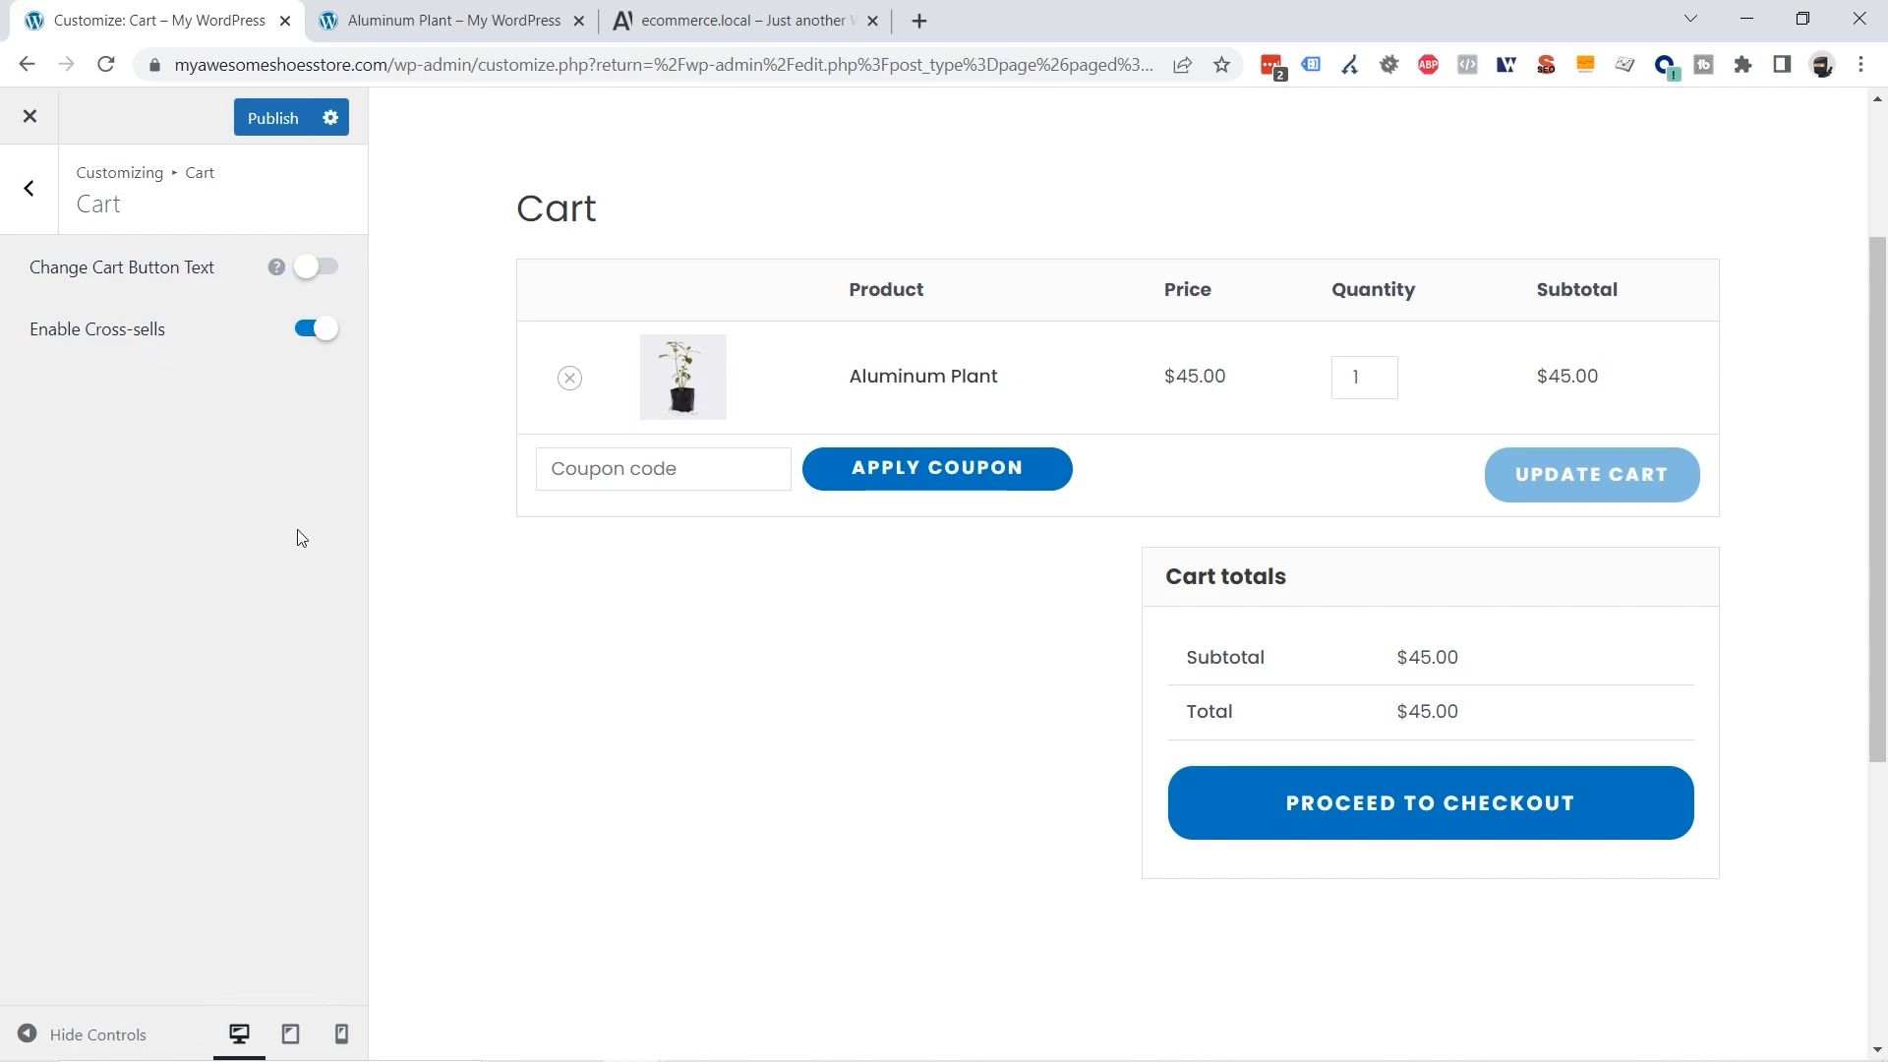
Open the WooCommerce Checkout settings and look over the billing form and order summary in the page preview.
{"action": "left_click", "coordinate": [33, 201]}
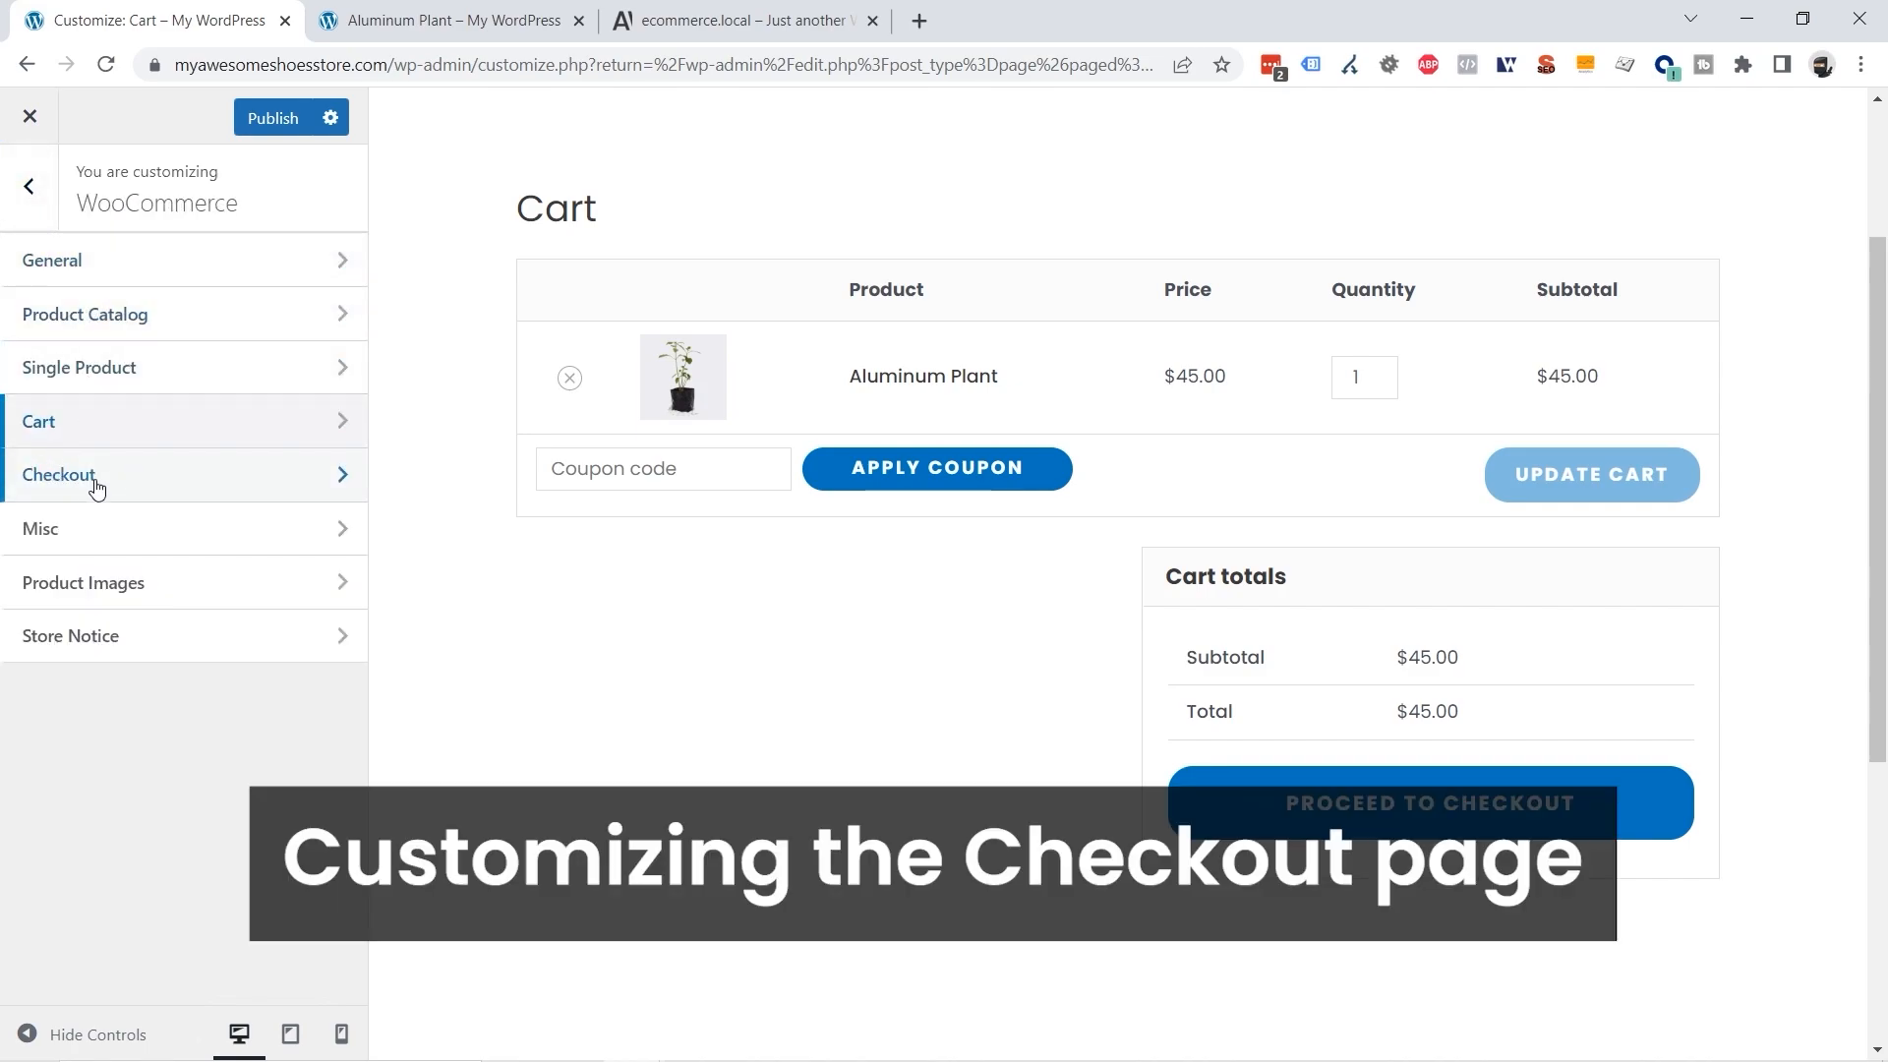
{"action": "left_click", "coordinate": [131, 482]}
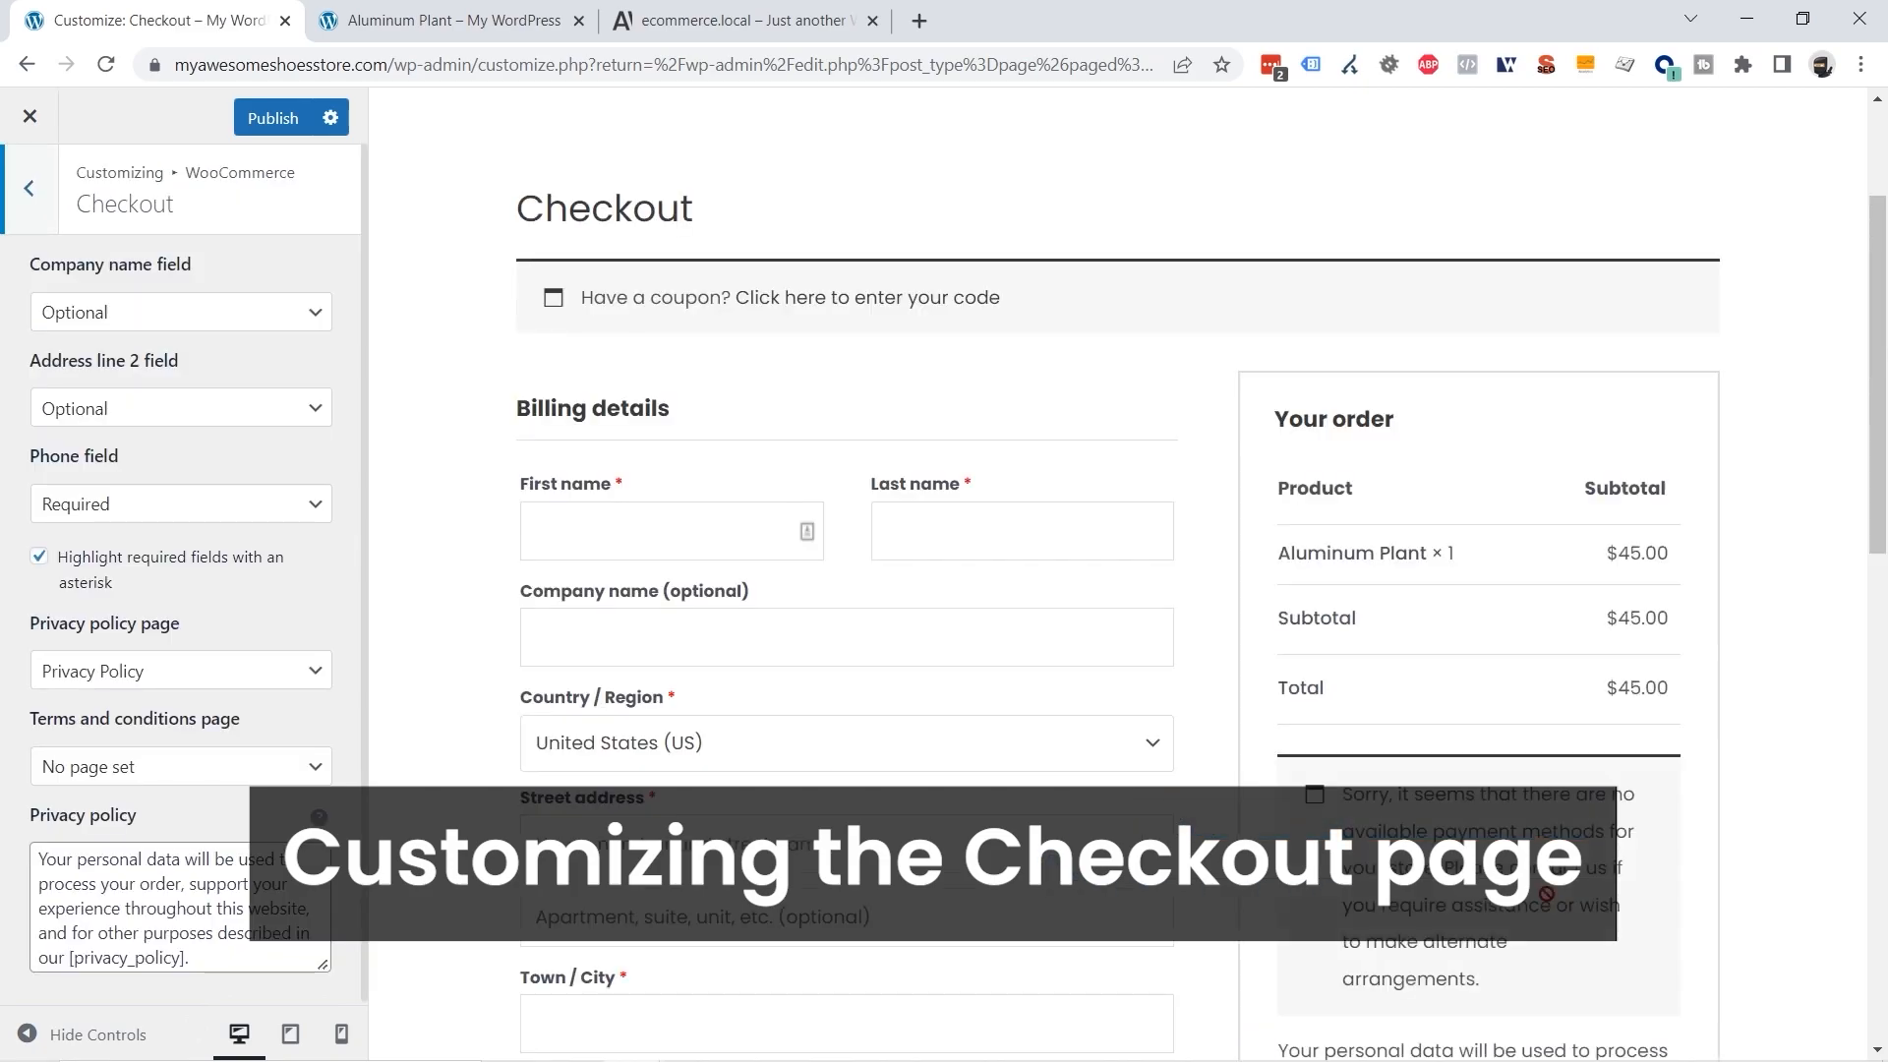
{"action": "scroll", "coordinate": [1574, 599], "scroll_direction": "down", "scroll_amount": 1}
{"action": "scroll", "coordinate": [1574, 599], "scroll_direction": "down", "scroll_amount": 3}
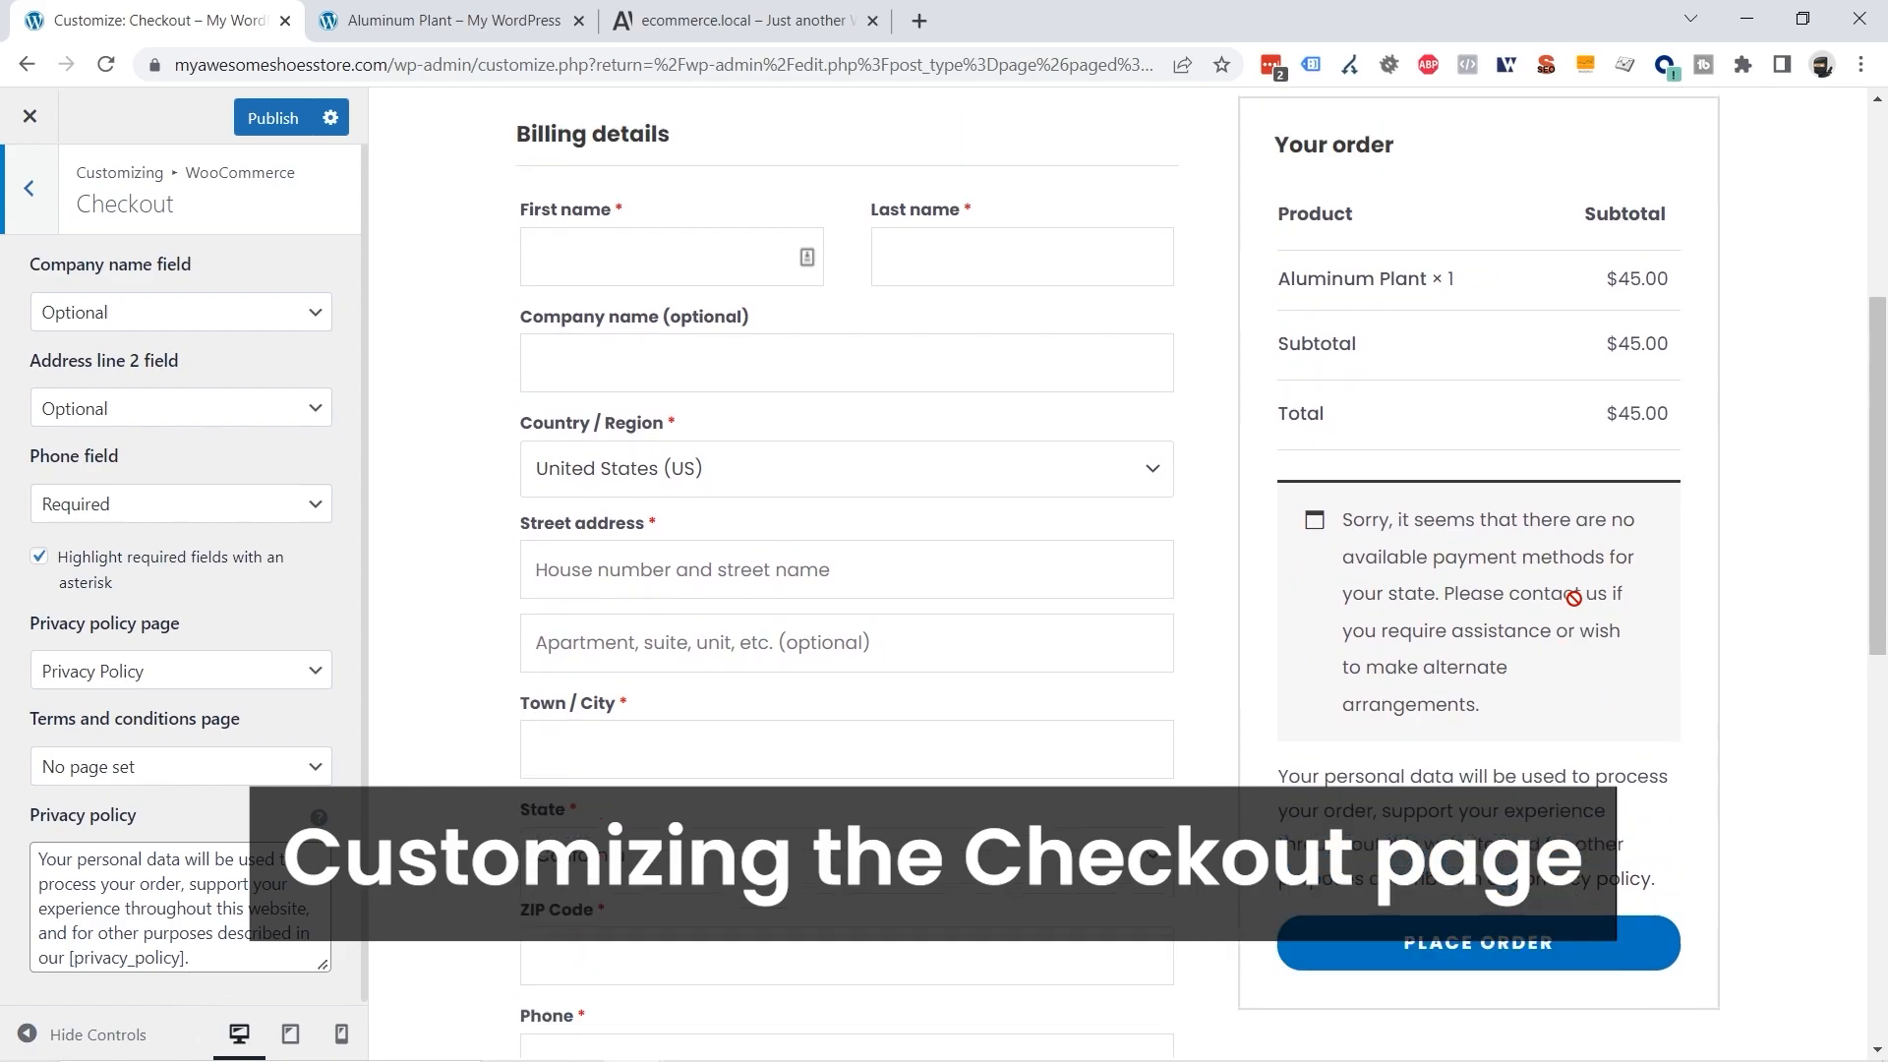
{"action": "scroll", "coordinate": [1190, 449], "scroll_direction": "up", "scroll_amount": 5}
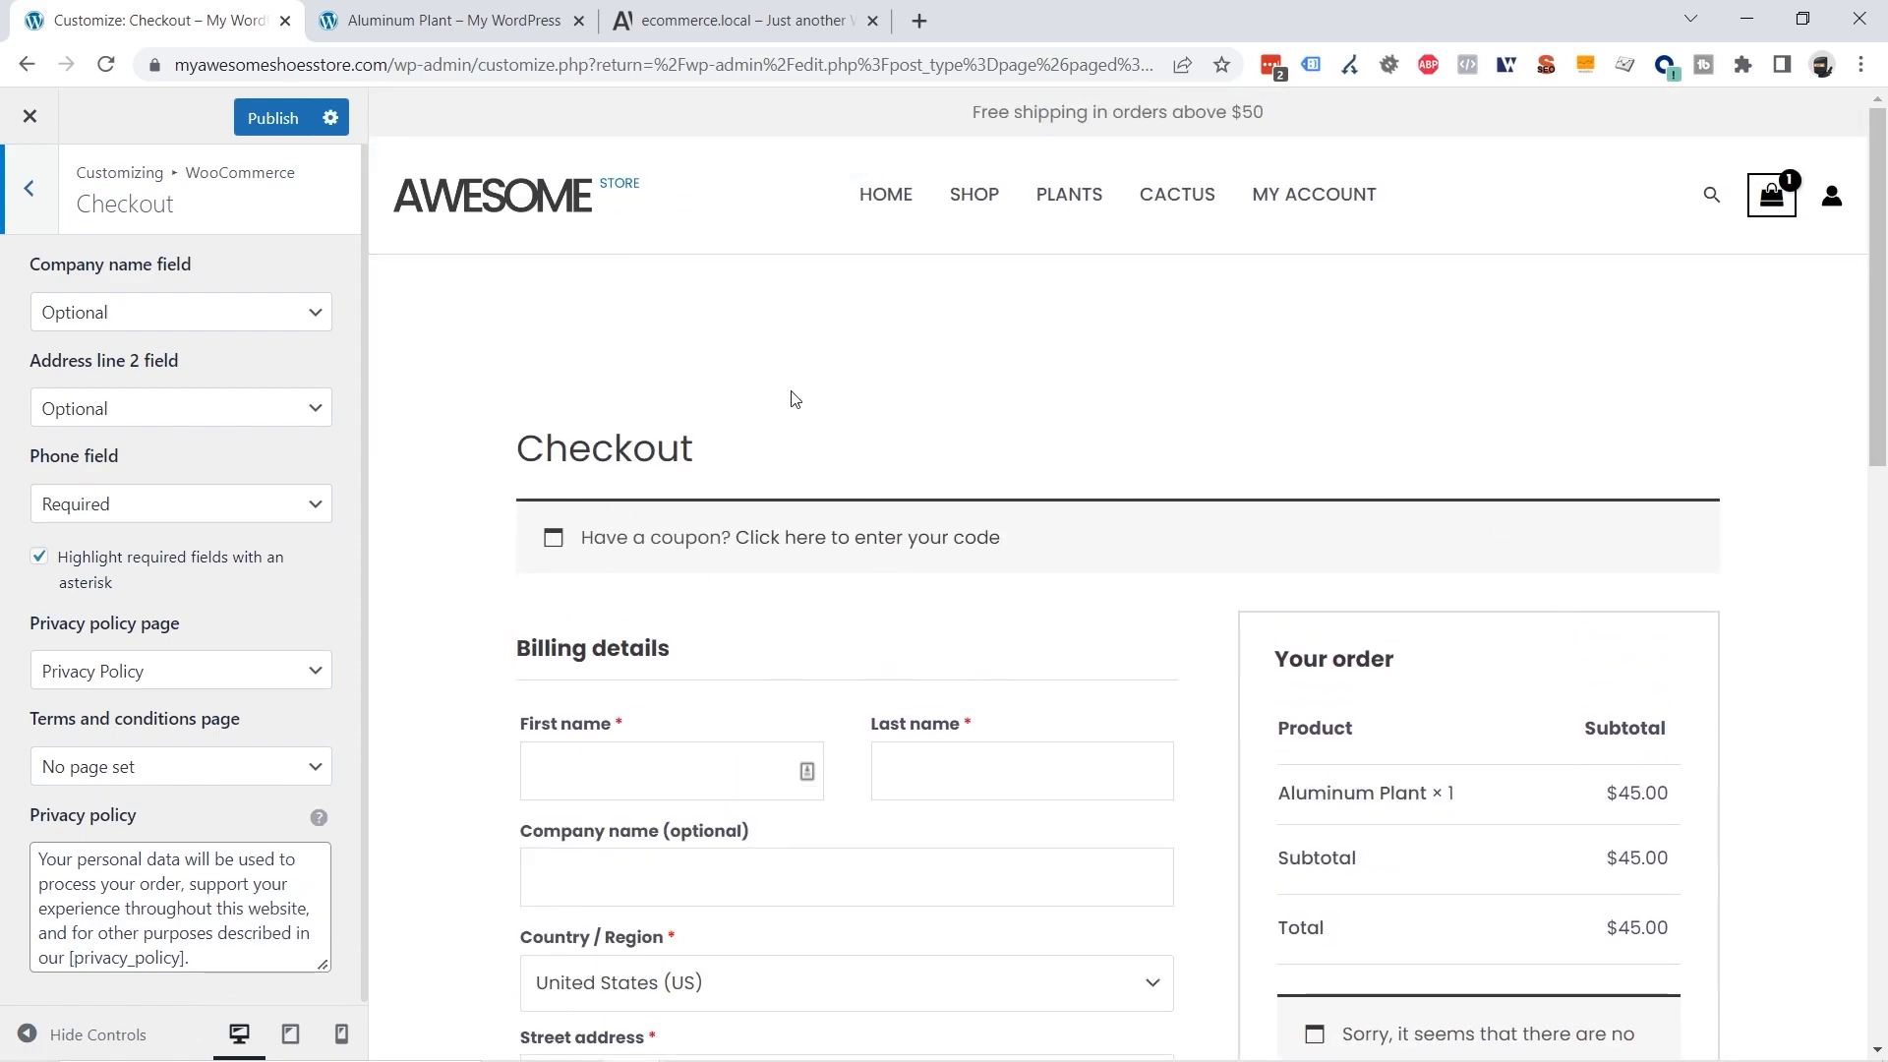
{"action": "scroll", "coordinate": [784, 390], "scroll_direction": "down", "scroll_amount": 2}
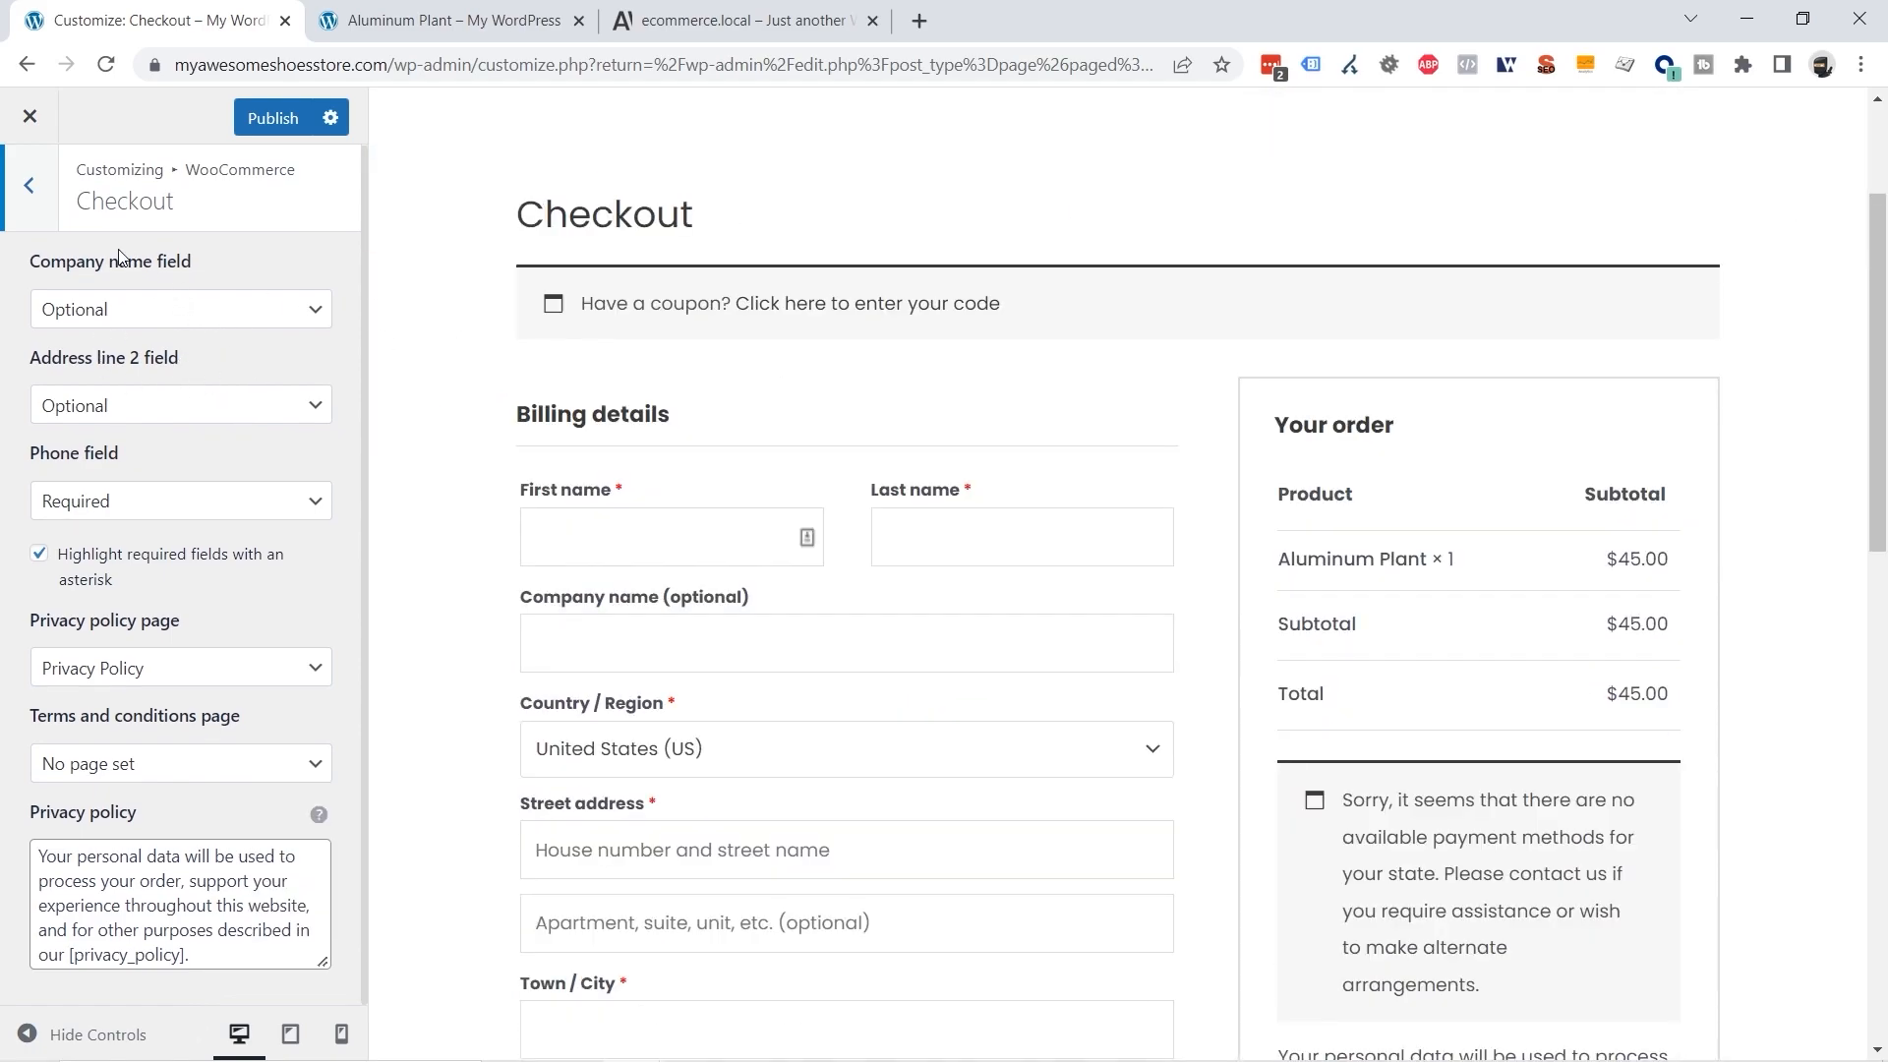
Set the checkout form's Company name field to Hidden.
{"action": "left_click_drag", "start_coordinate": [55, 265], "coordinate": [167, 262]}
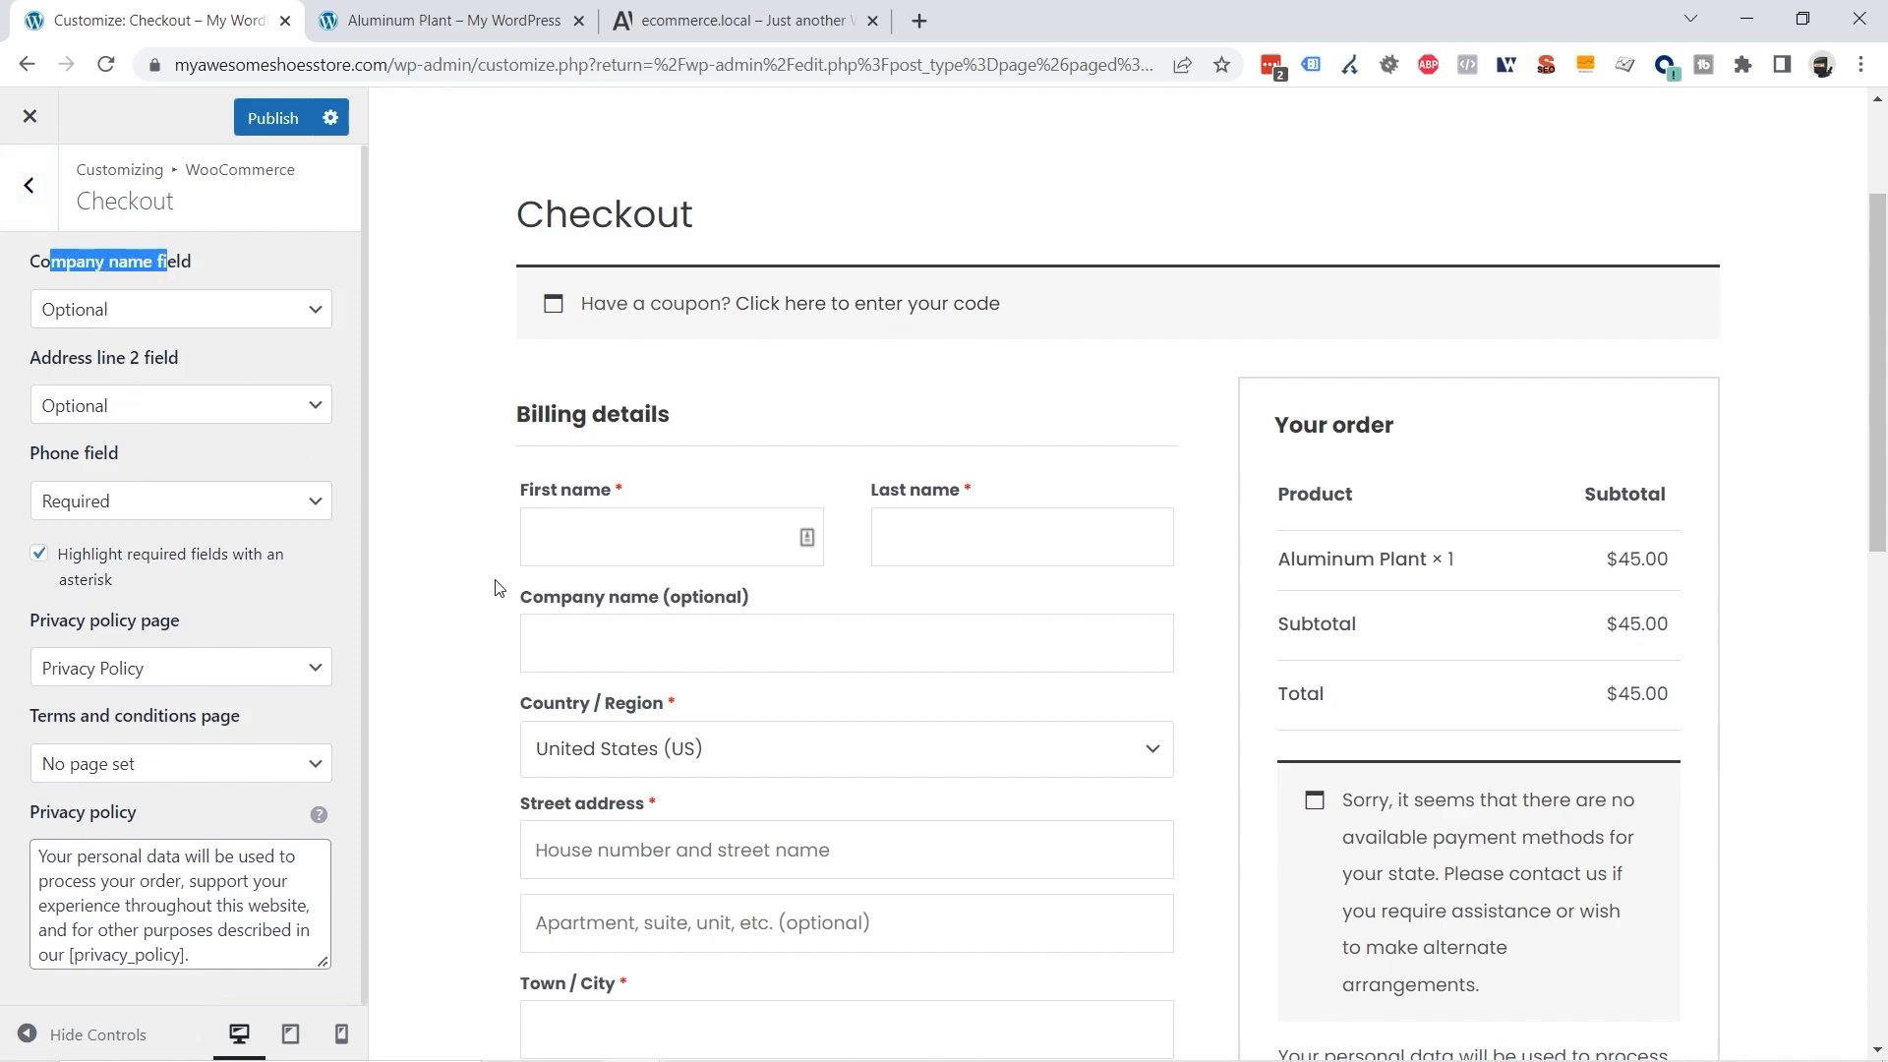
{"action": "left_click_drag", "start_coordinate": [544, 599], "coordinate": [774, 598]}
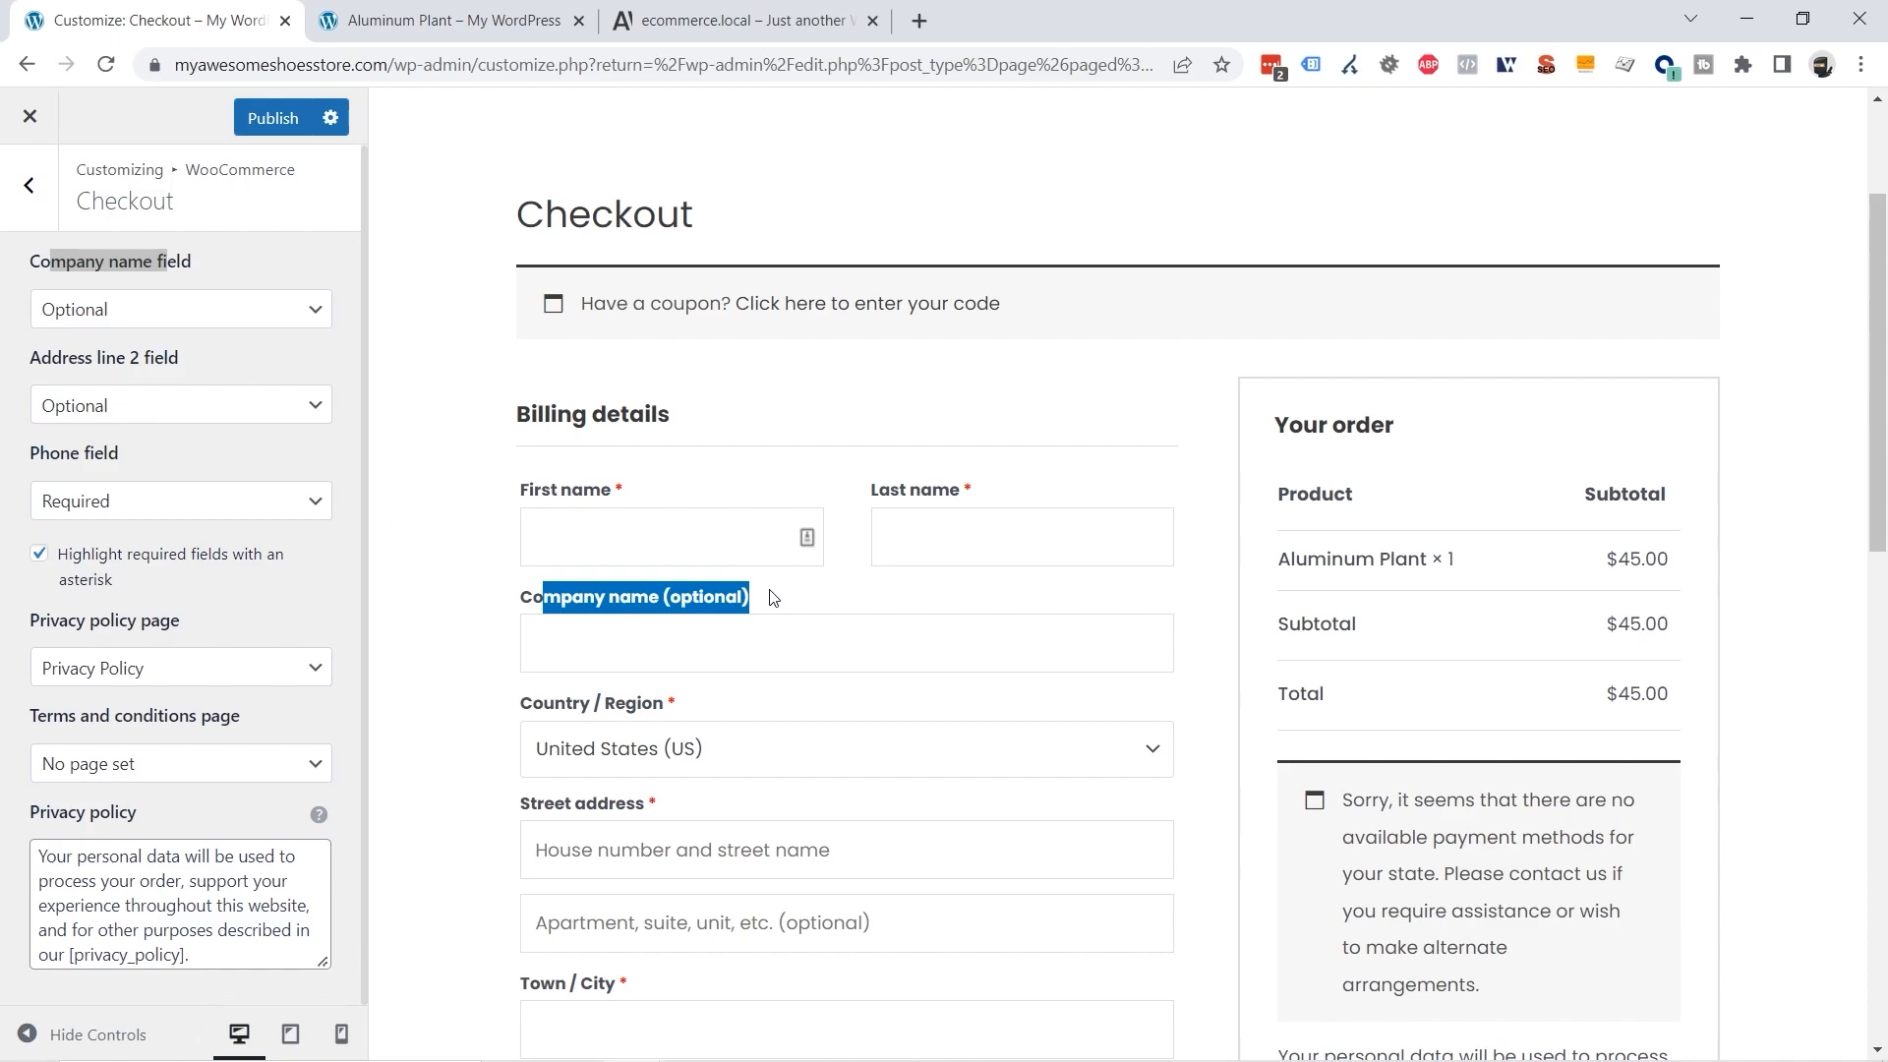
{"action": "left_click", "coordinate": [190, 311]}
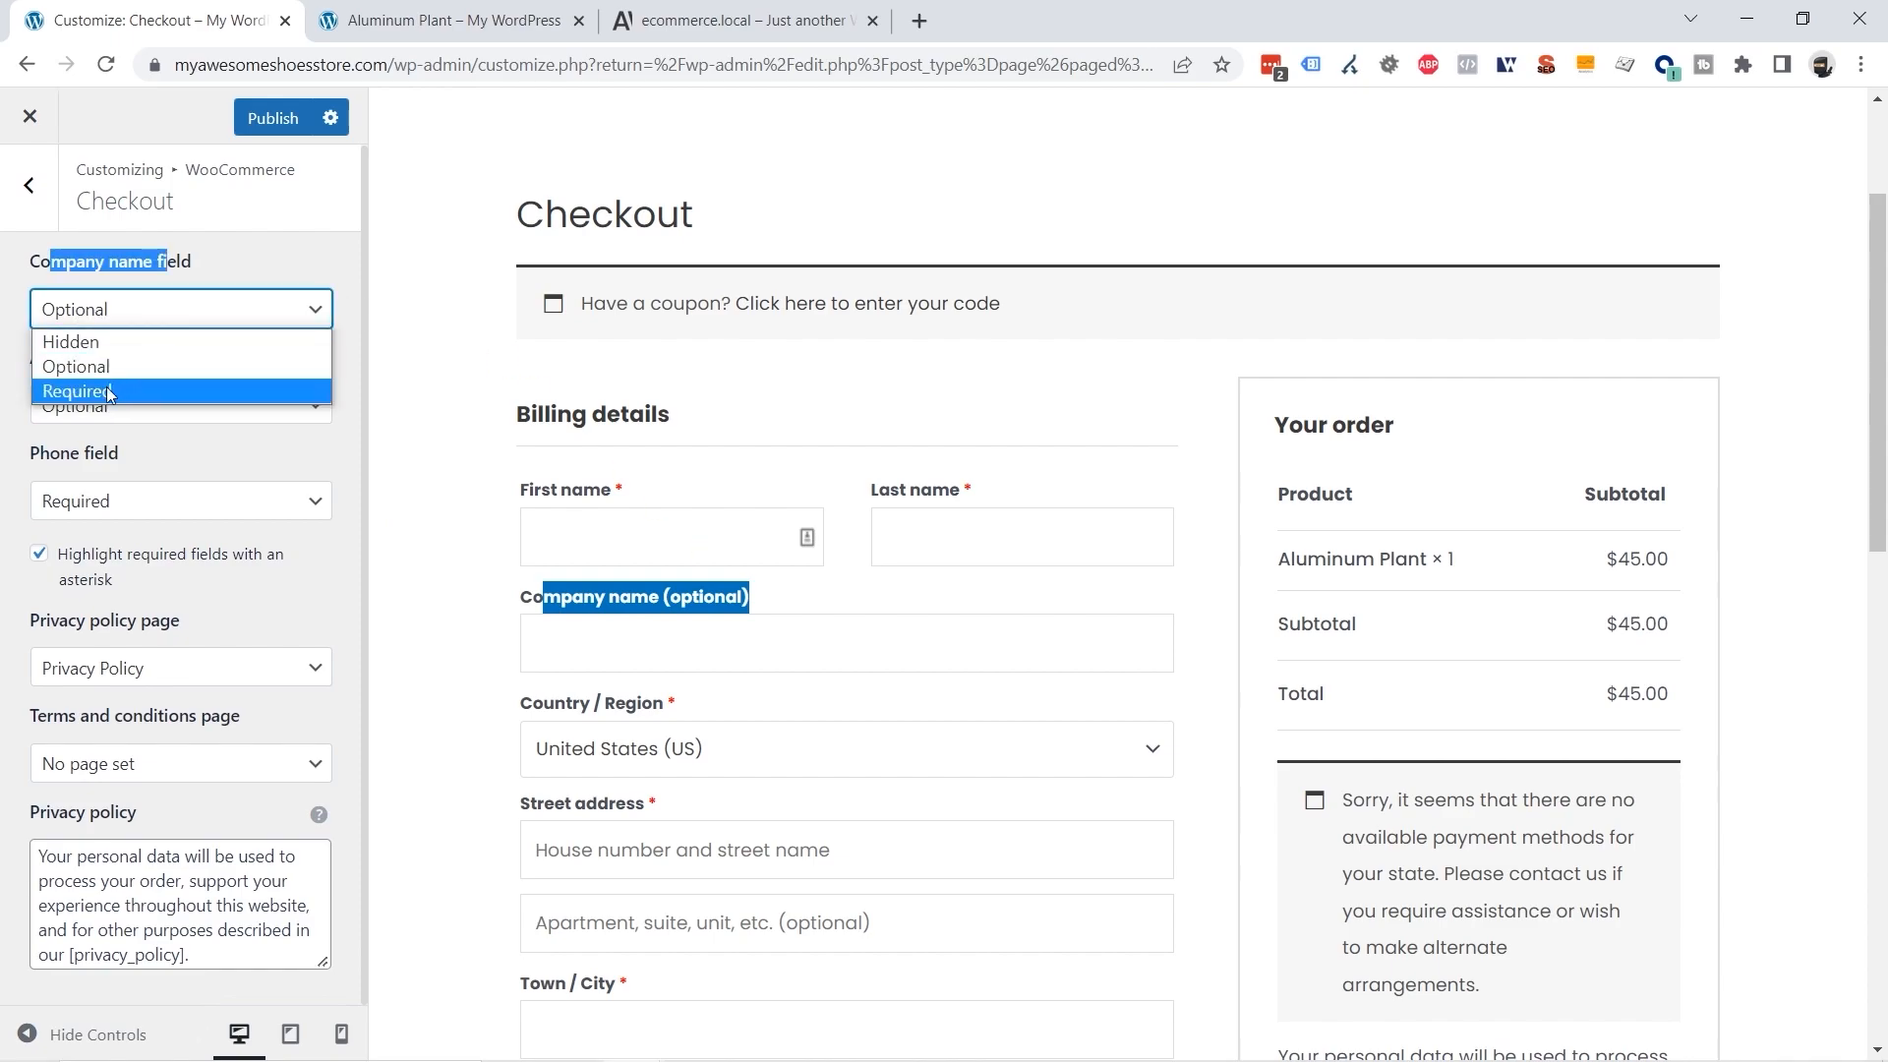
{"action": "left_click", "coordinate": [96, 351]}
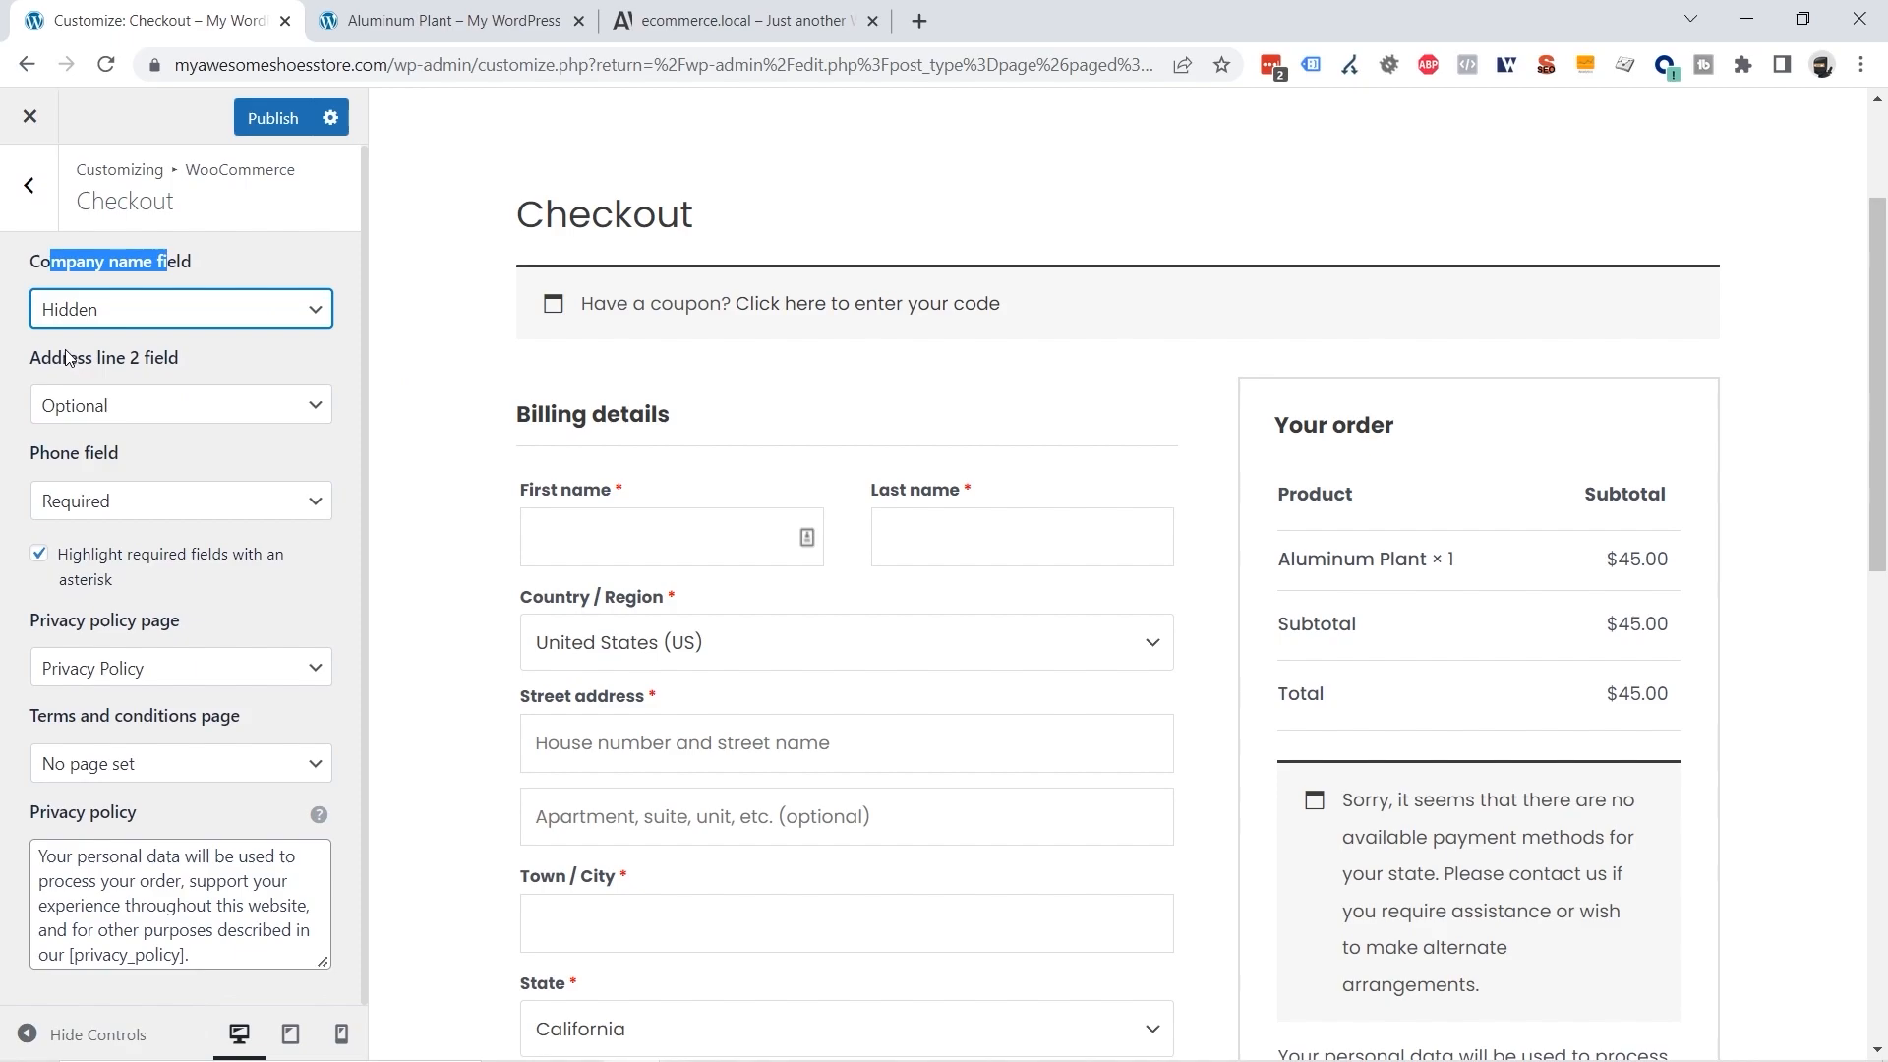
Check the available choices for the Address line 2 and Phone fields without changing either setting.
{"action": "left_click", "coordinate": [133, 413]}
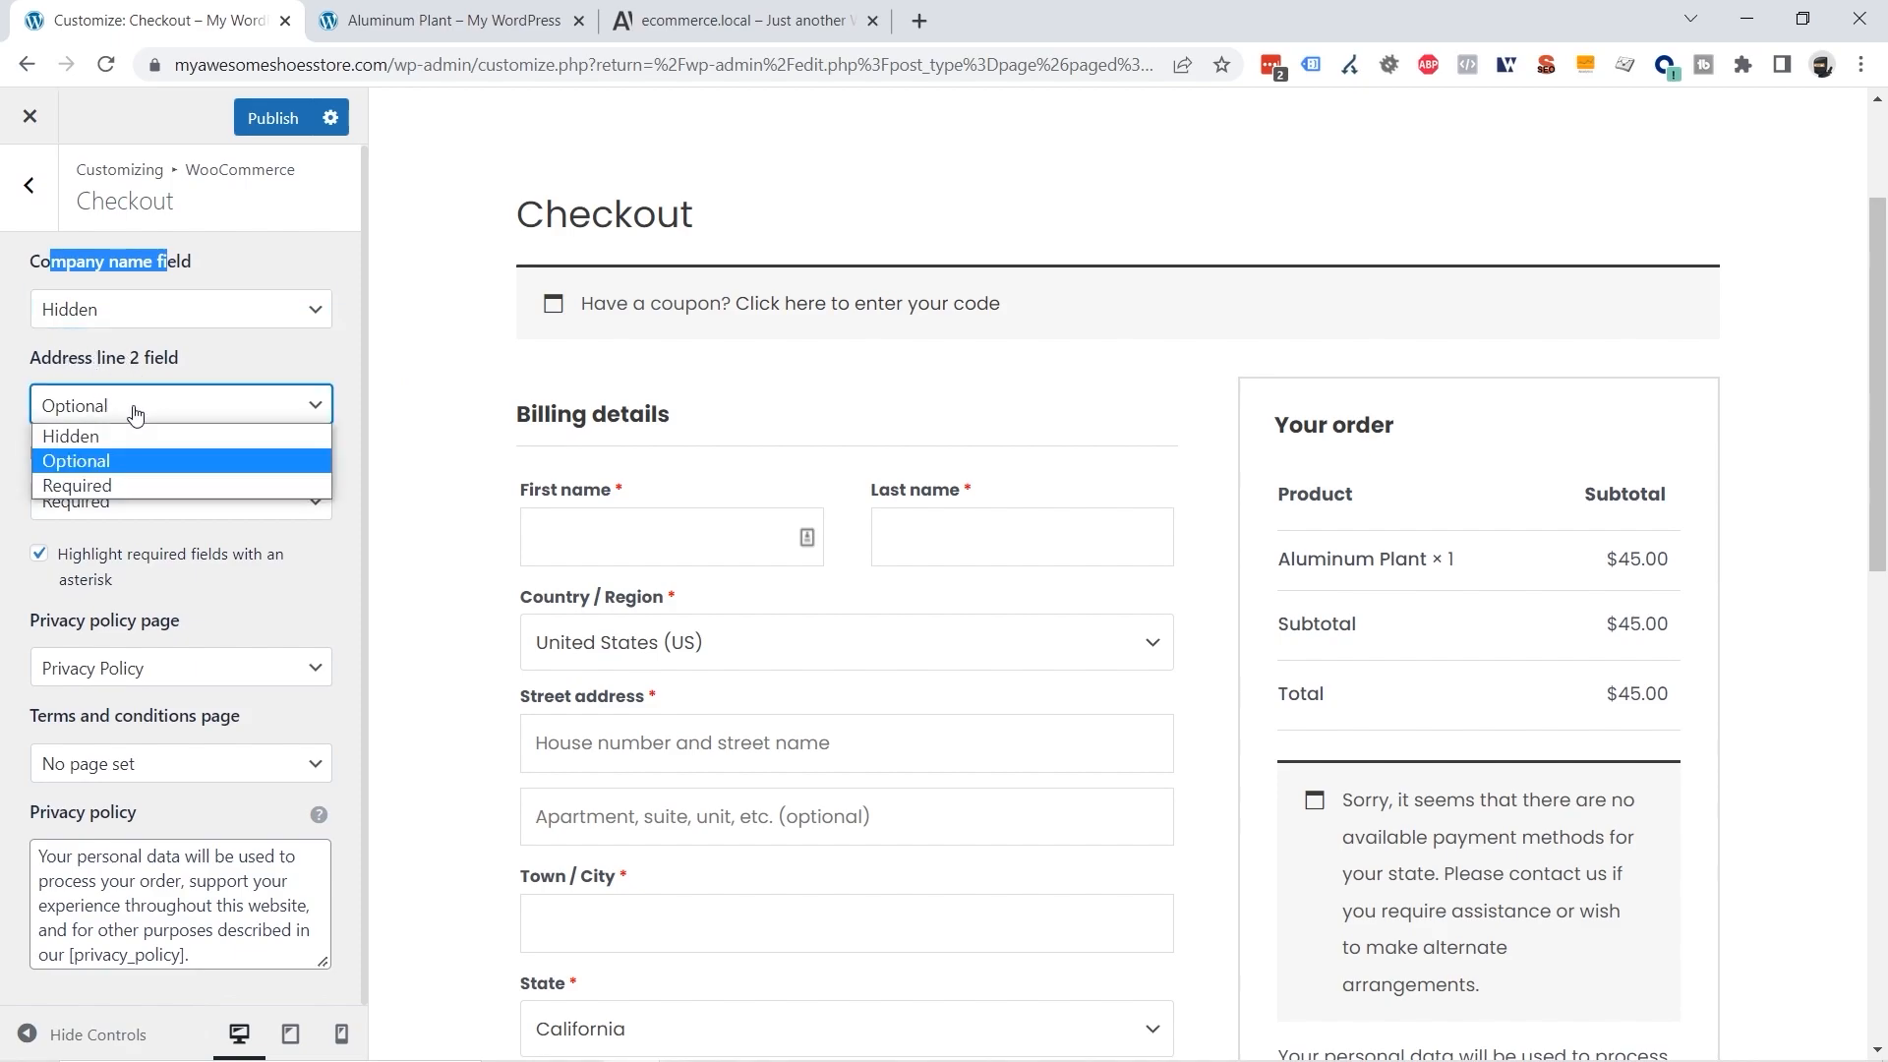
{"action": "left_click", "coordinate": [346, 365]}
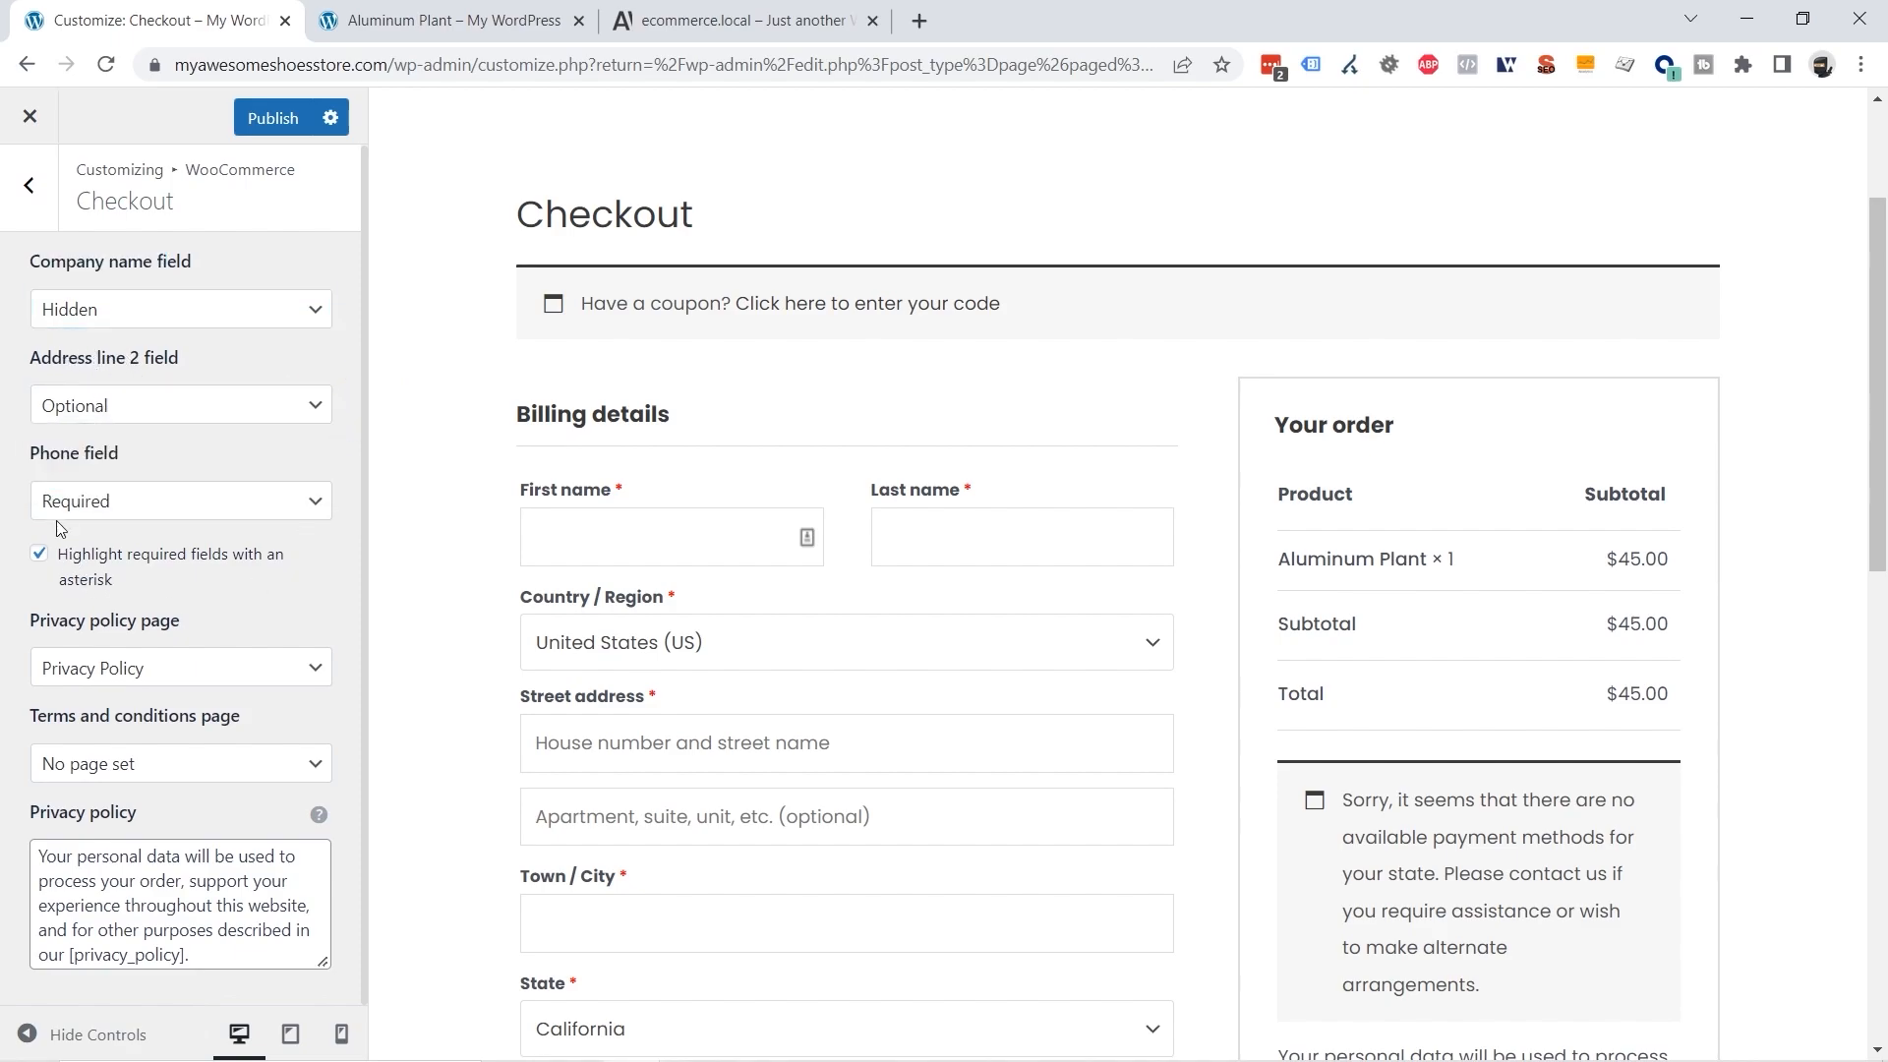
{"action": "left_click", "coordinate": [136, 518]}
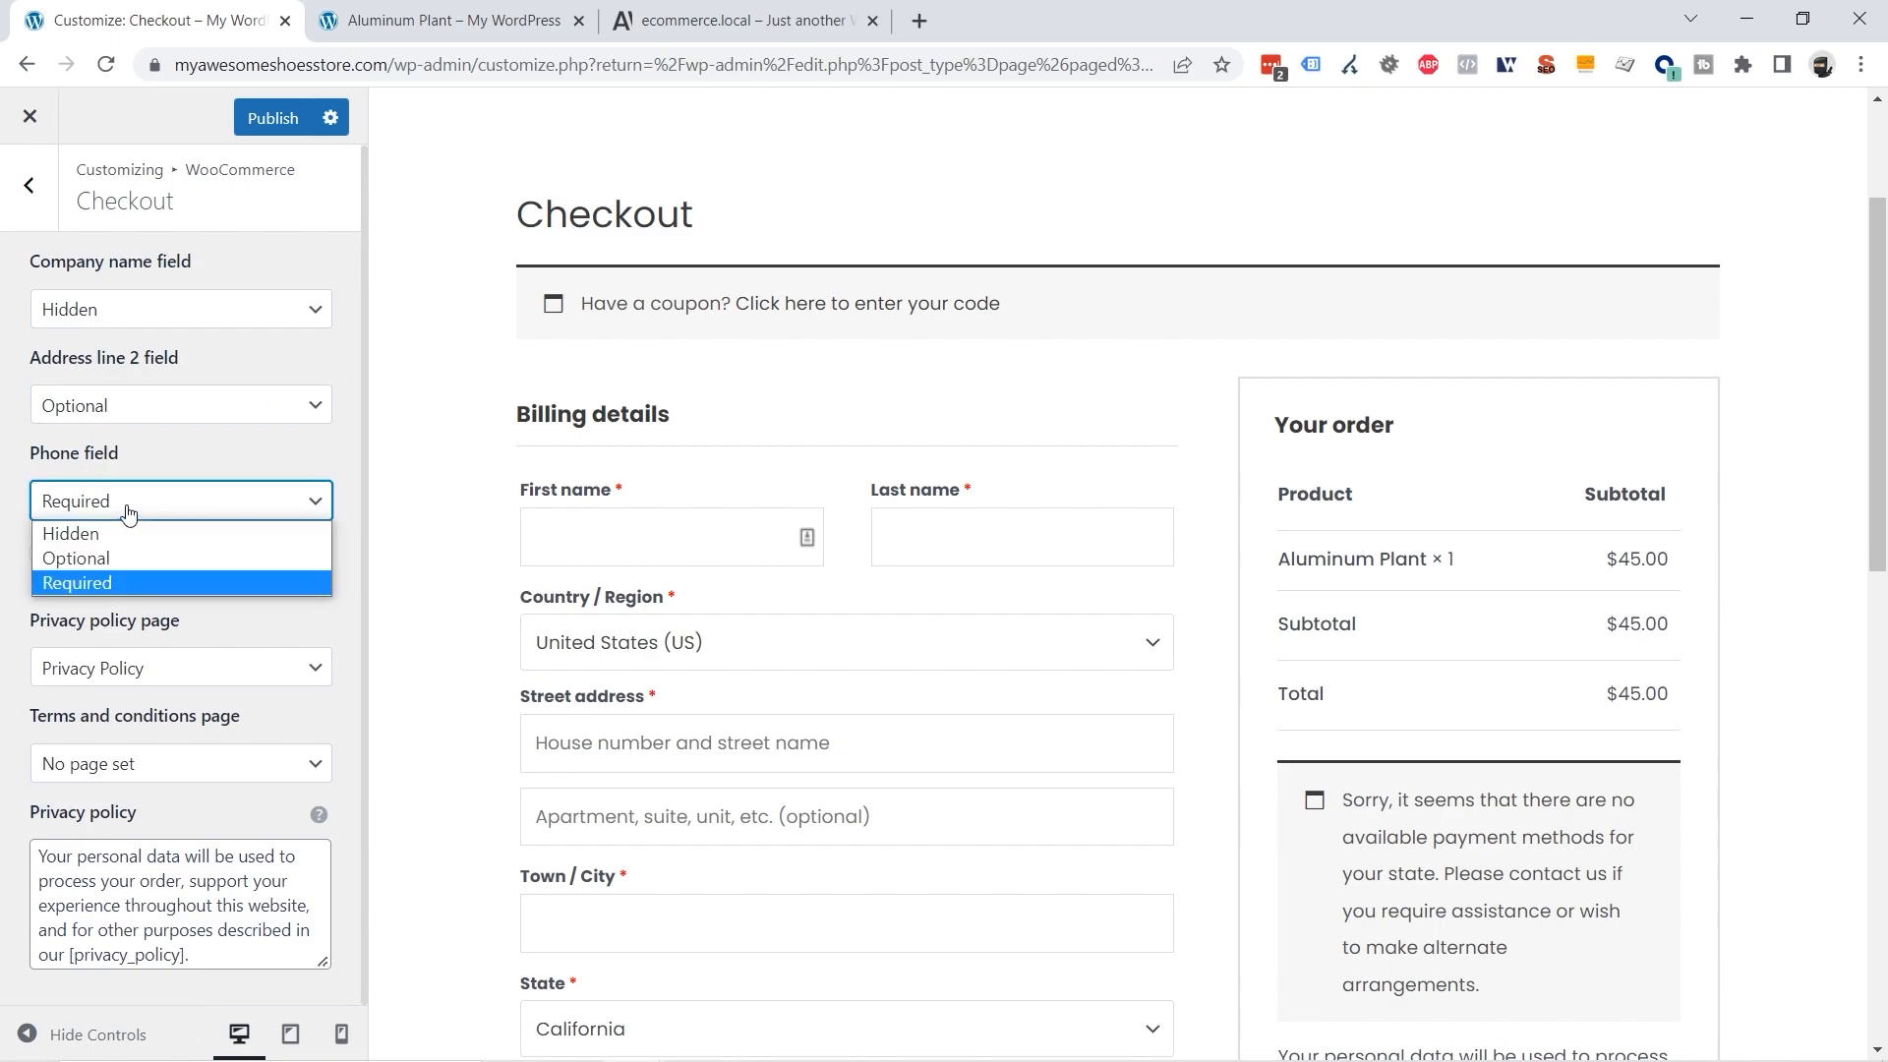
{"action": "left_click", "coordinate": [342, 464]}
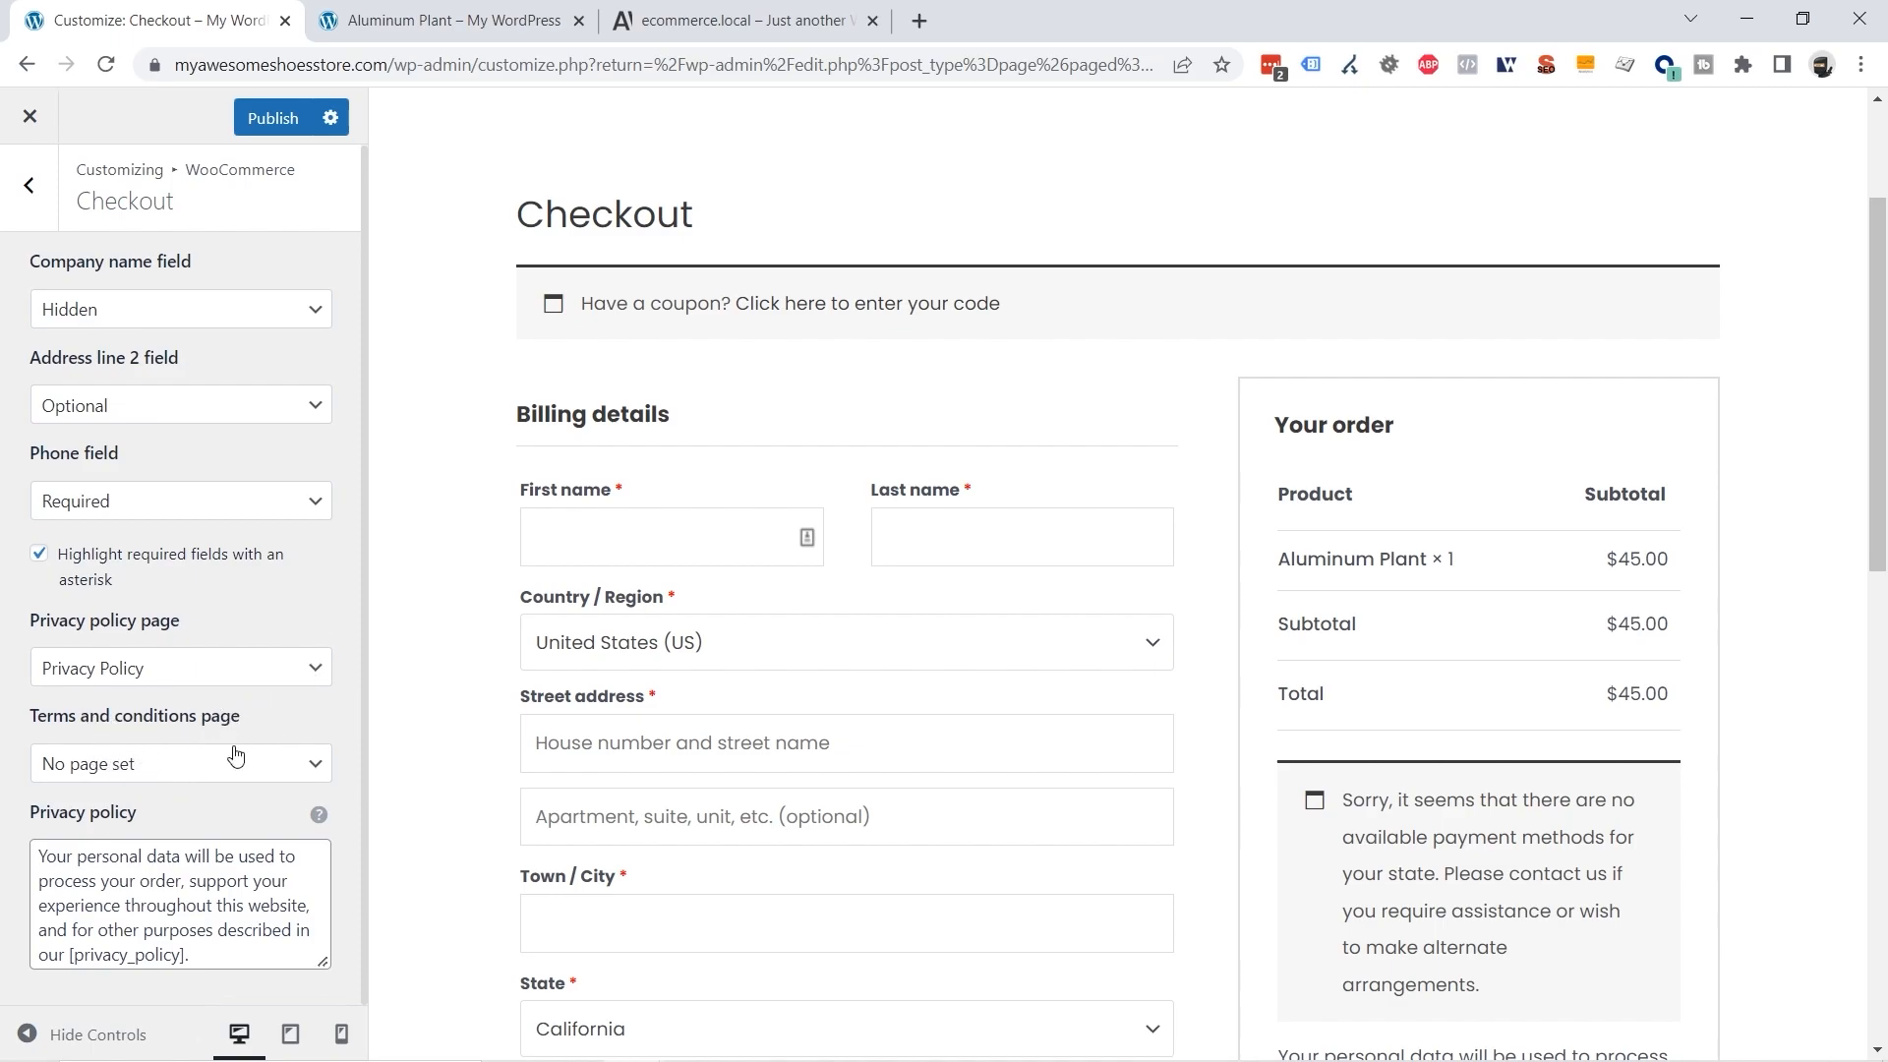
Replace the checkout's Privacy policy text with "Pay 100% safe with Stripe." and publish the changes.
{"action": "scroll", "coordinate": [1587, 599], "scroll_direction": "down", "scroll_amount": 5}
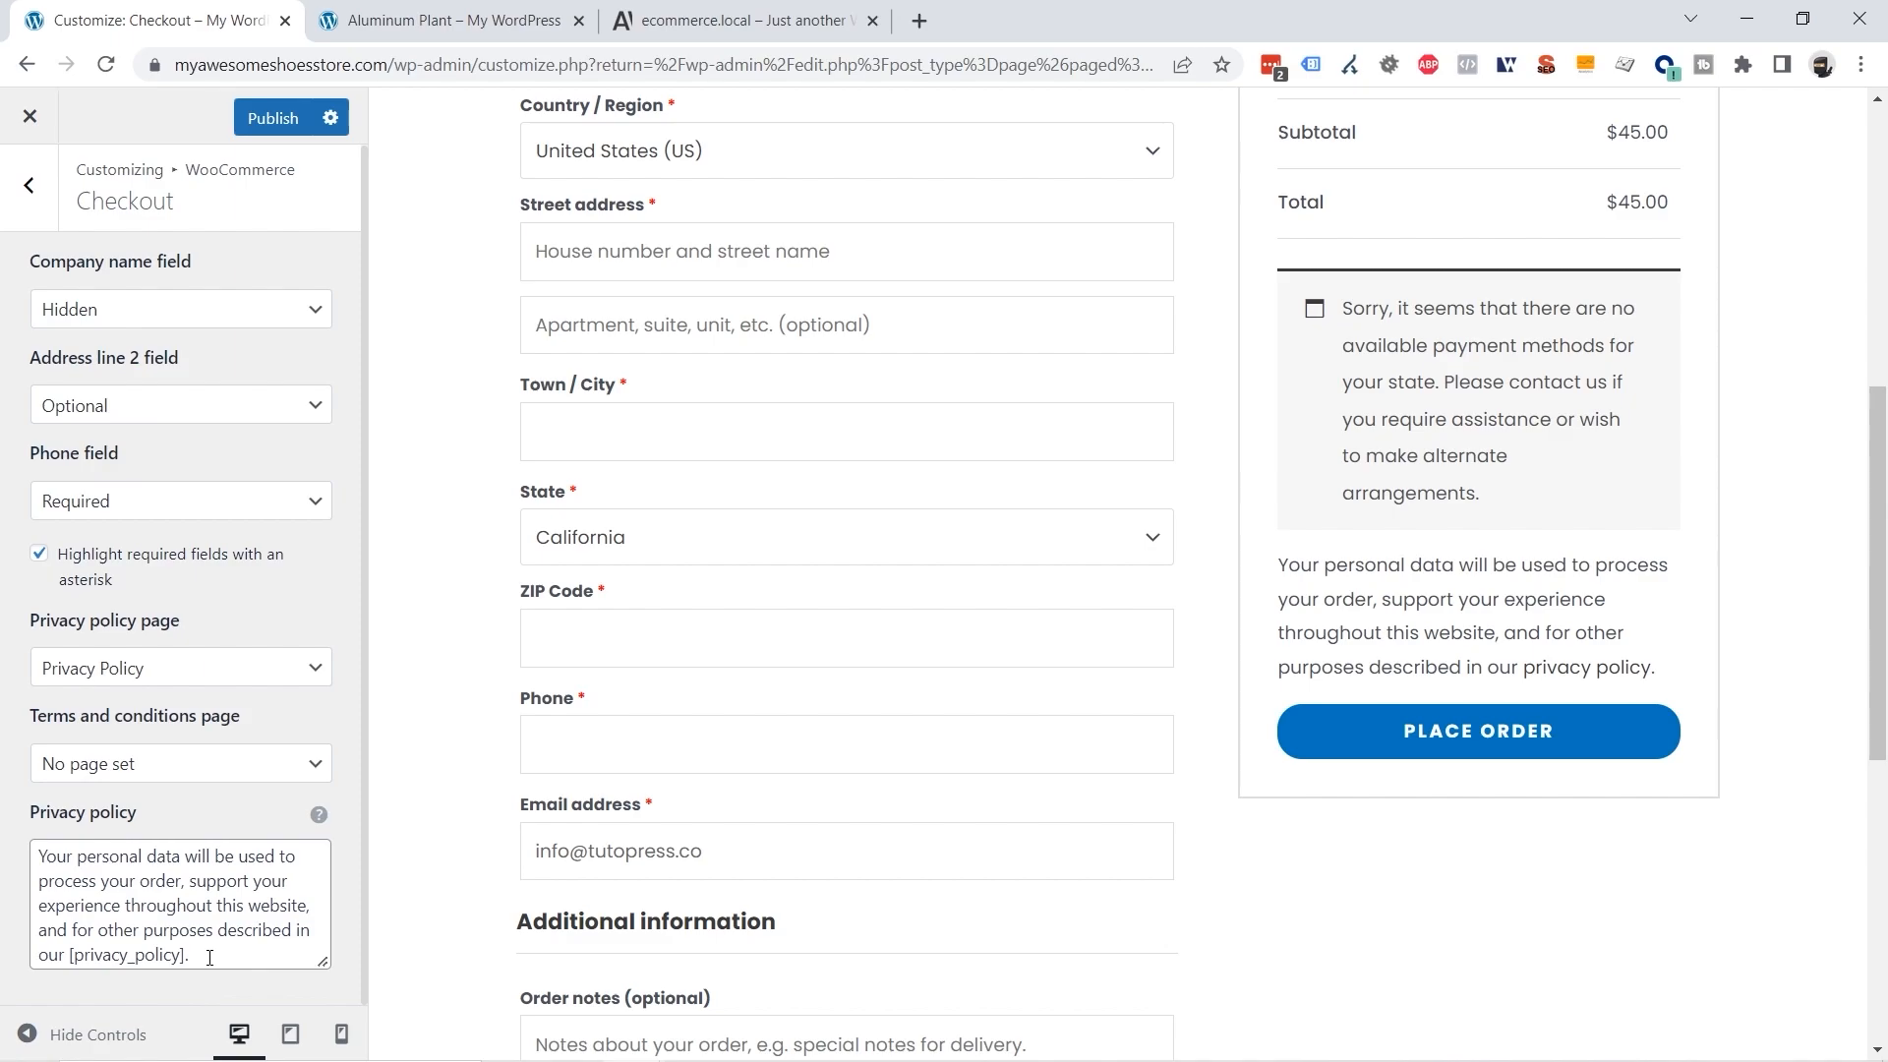
{"action": "left_click_drag", "start_coordinate": [209, 957], "coordinate": [31, 838]}
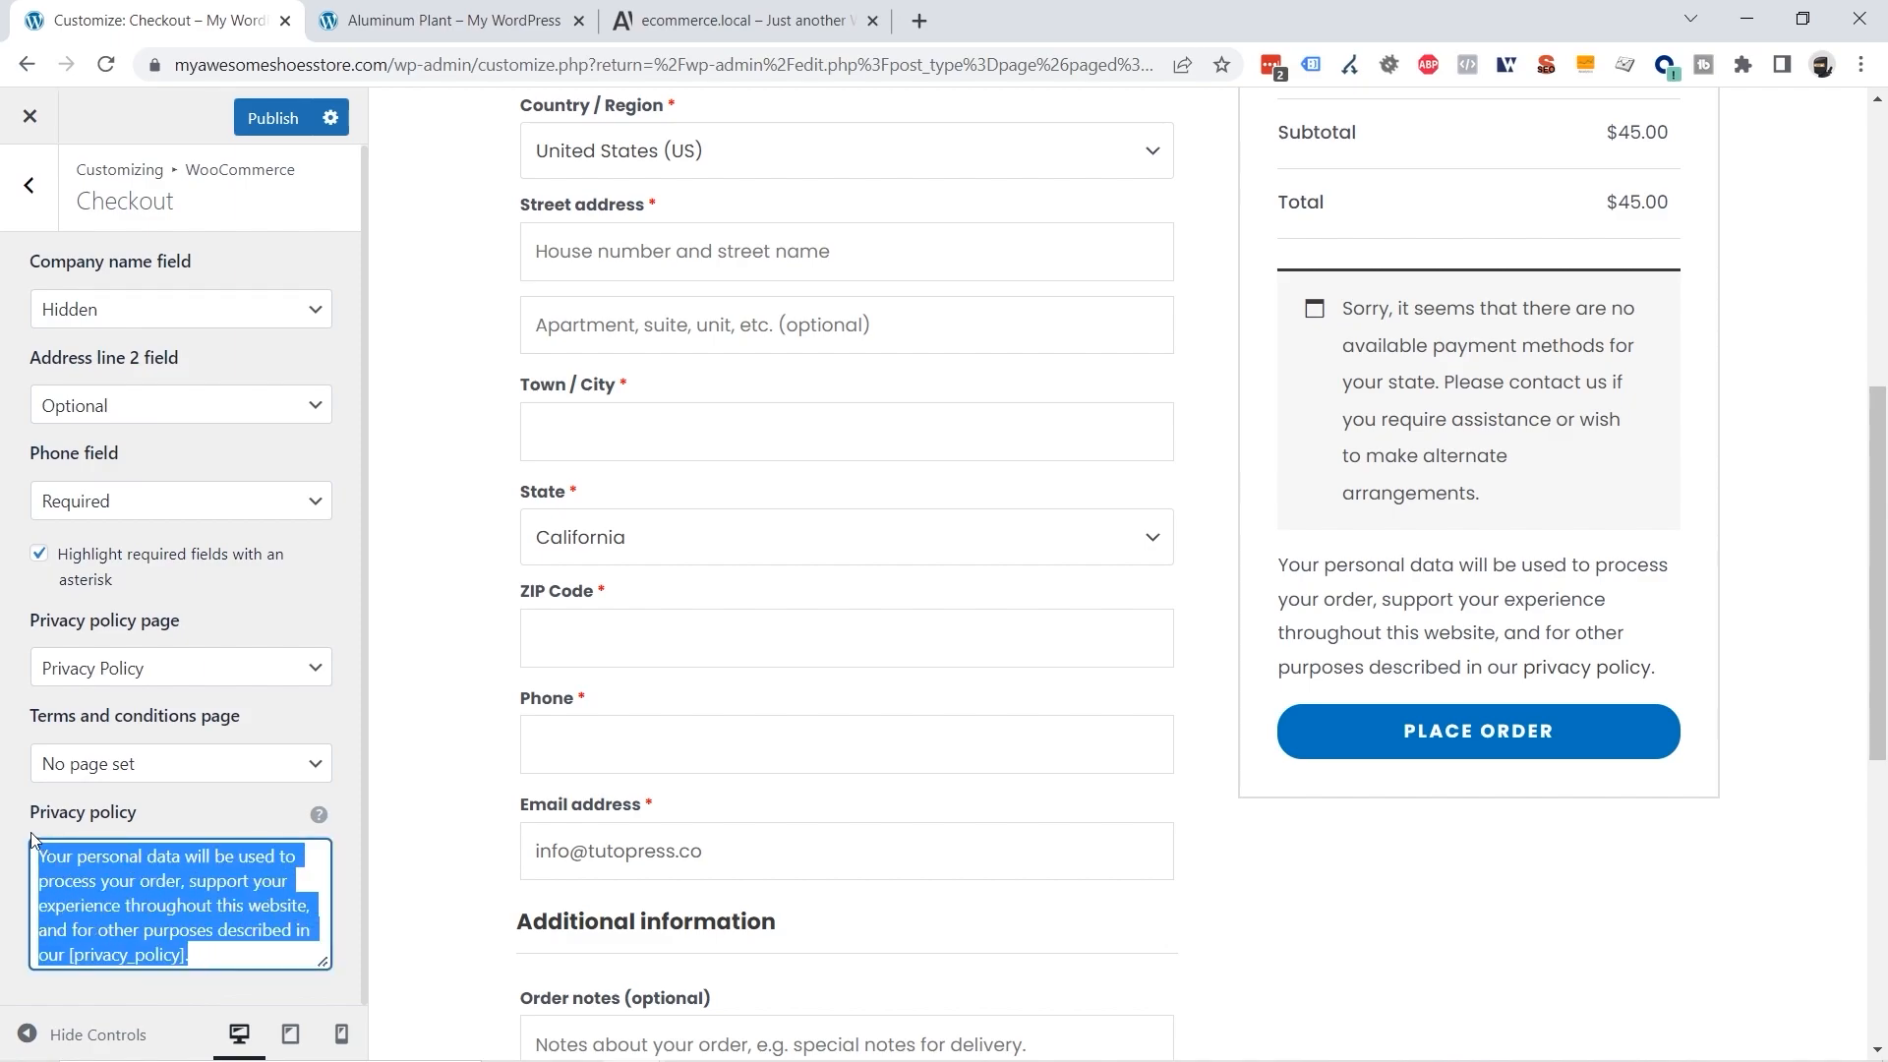
{"action": "type", "text": "Pay 100% safe with Stripe."}
{"action": "left_click", "coordinate": [263, 122]}
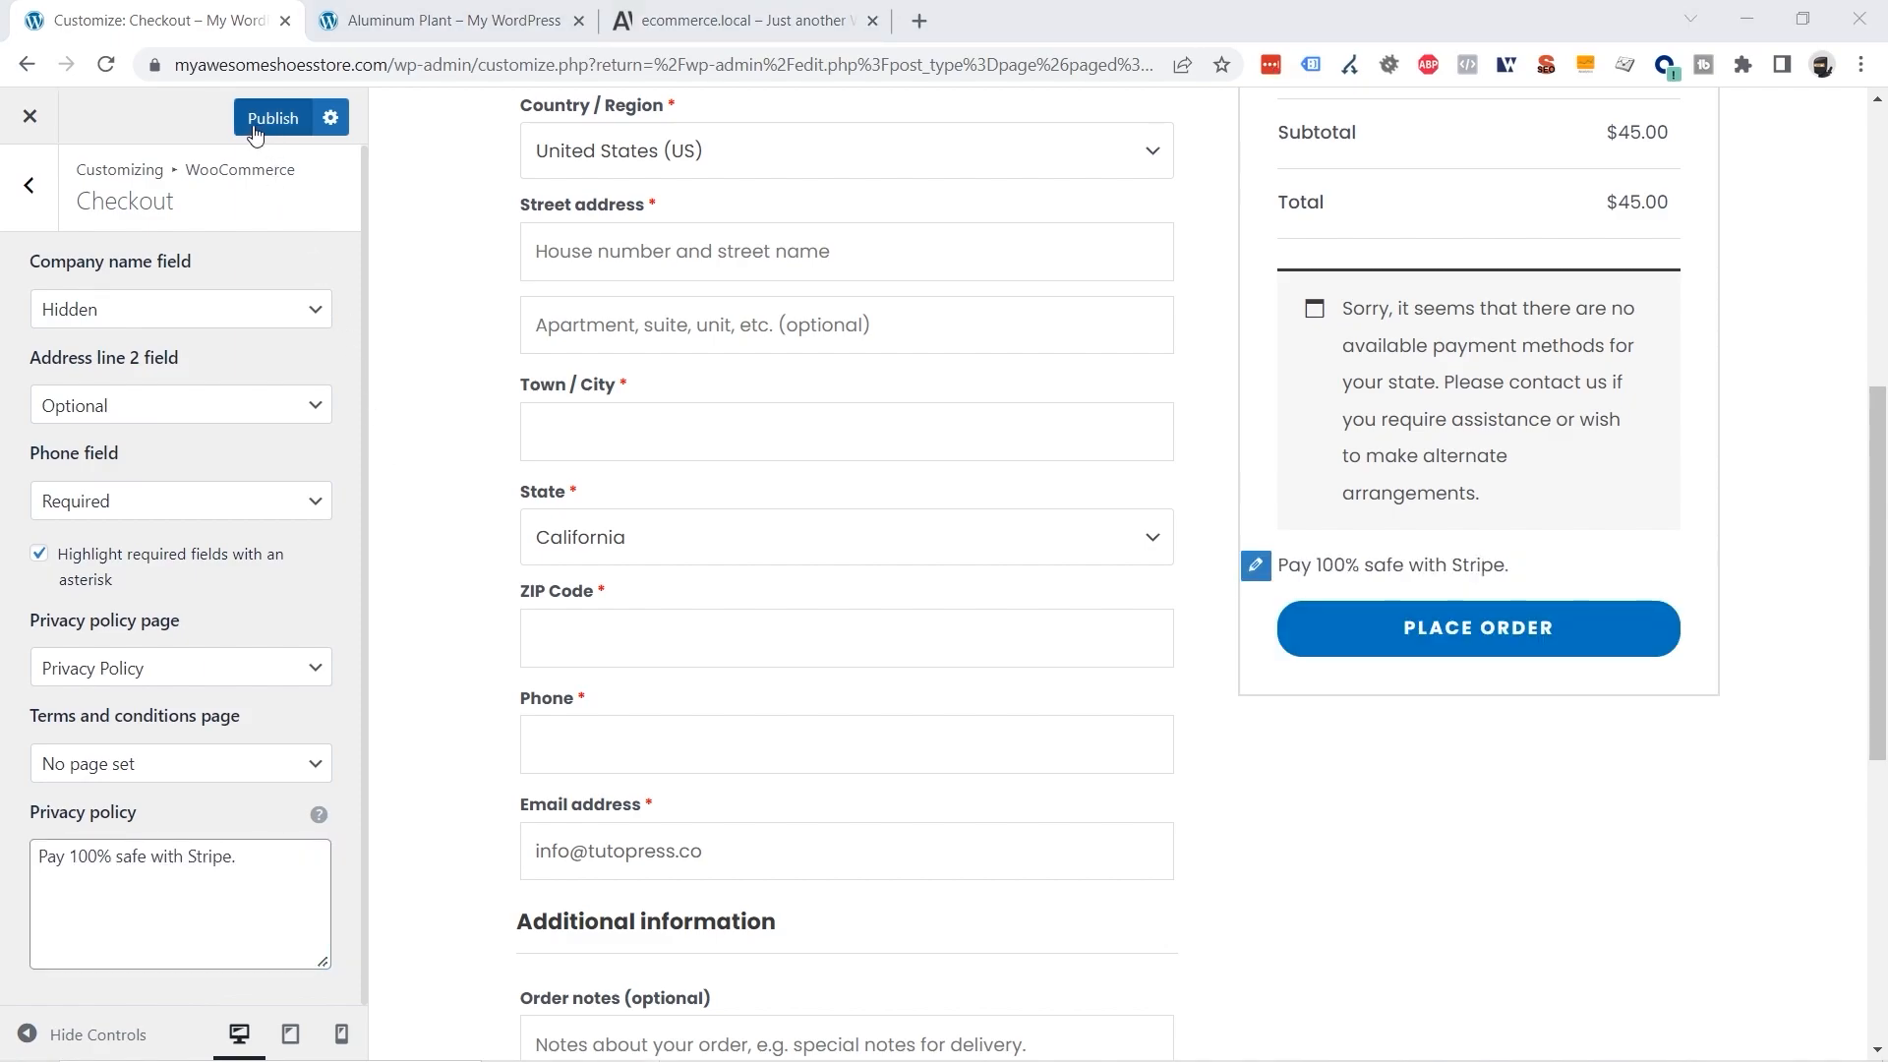
Reload the live Aluminum Plant page, proceed through the cart to checkout and examine the billing fields and privacy text.
{"action": "left_click", "coordinate": [457, 28]}
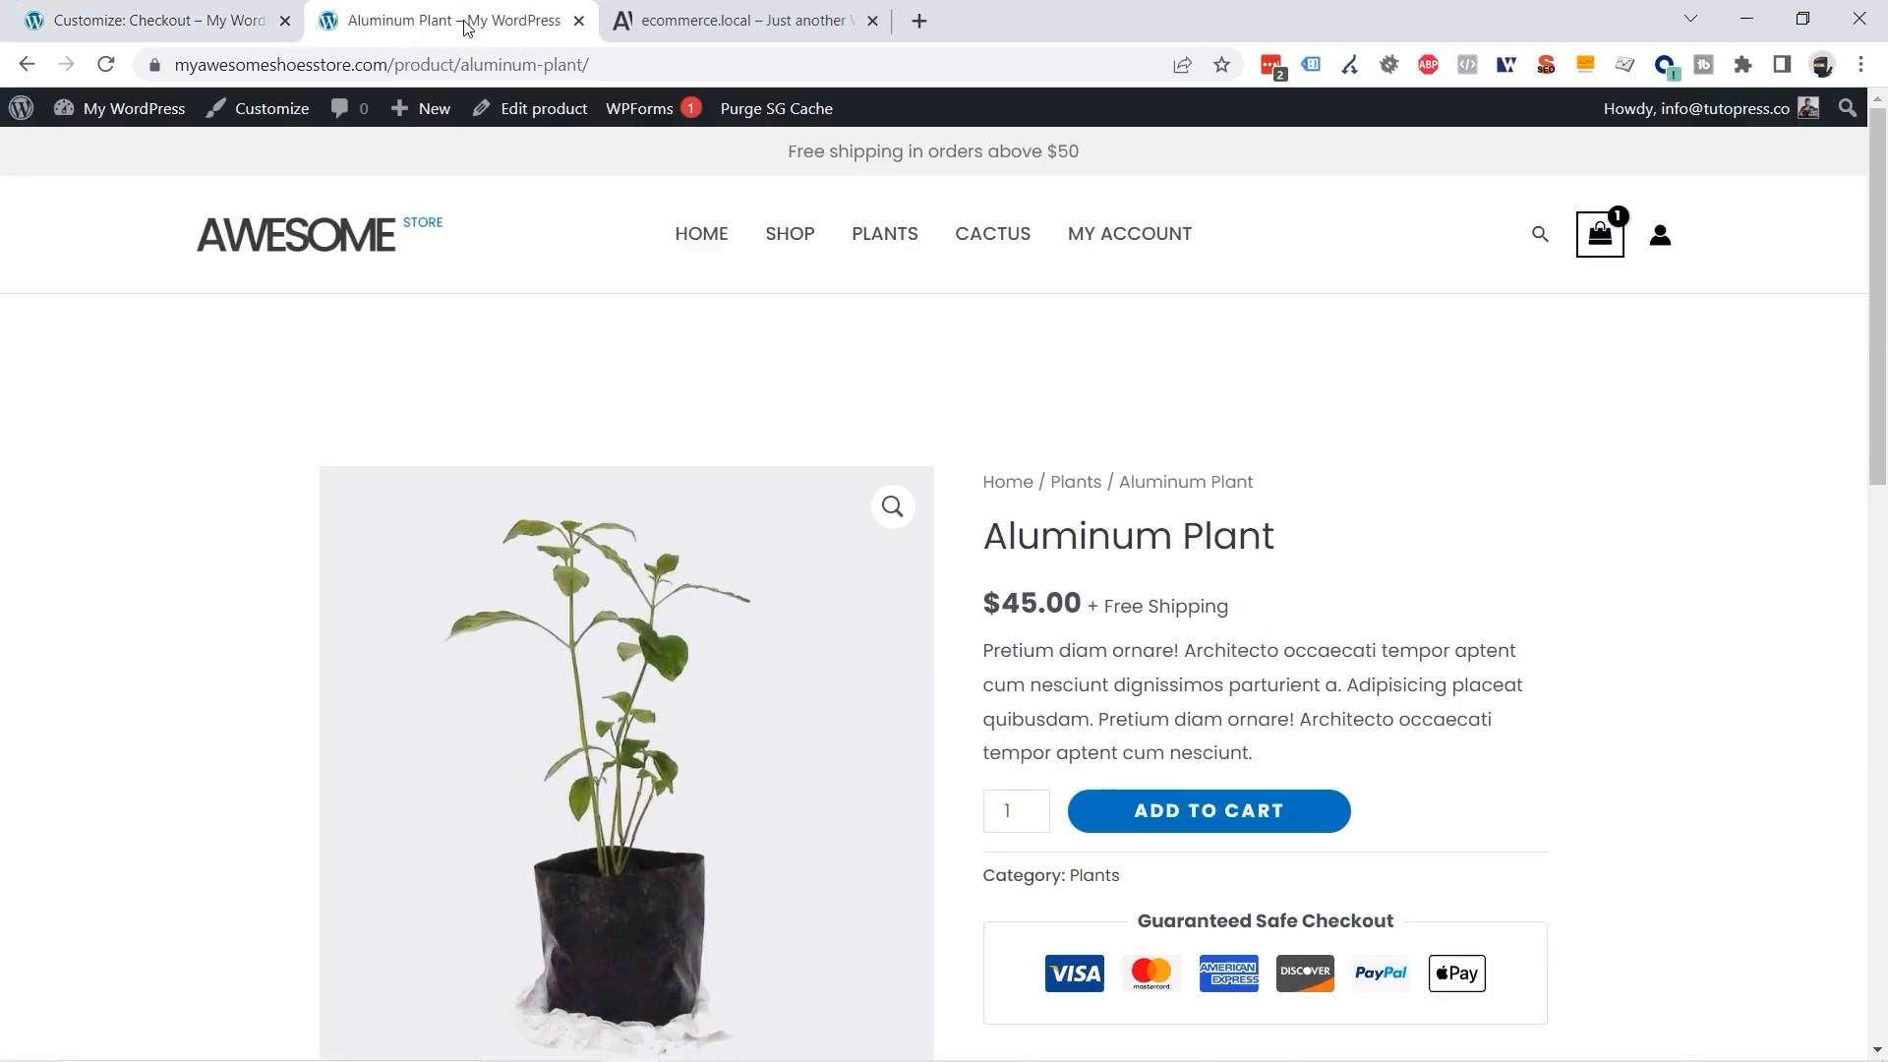
{"action": "left_click", "coordinate": [106, 64]}
{"action": "left_click", "coordinate": [1600, 241]}
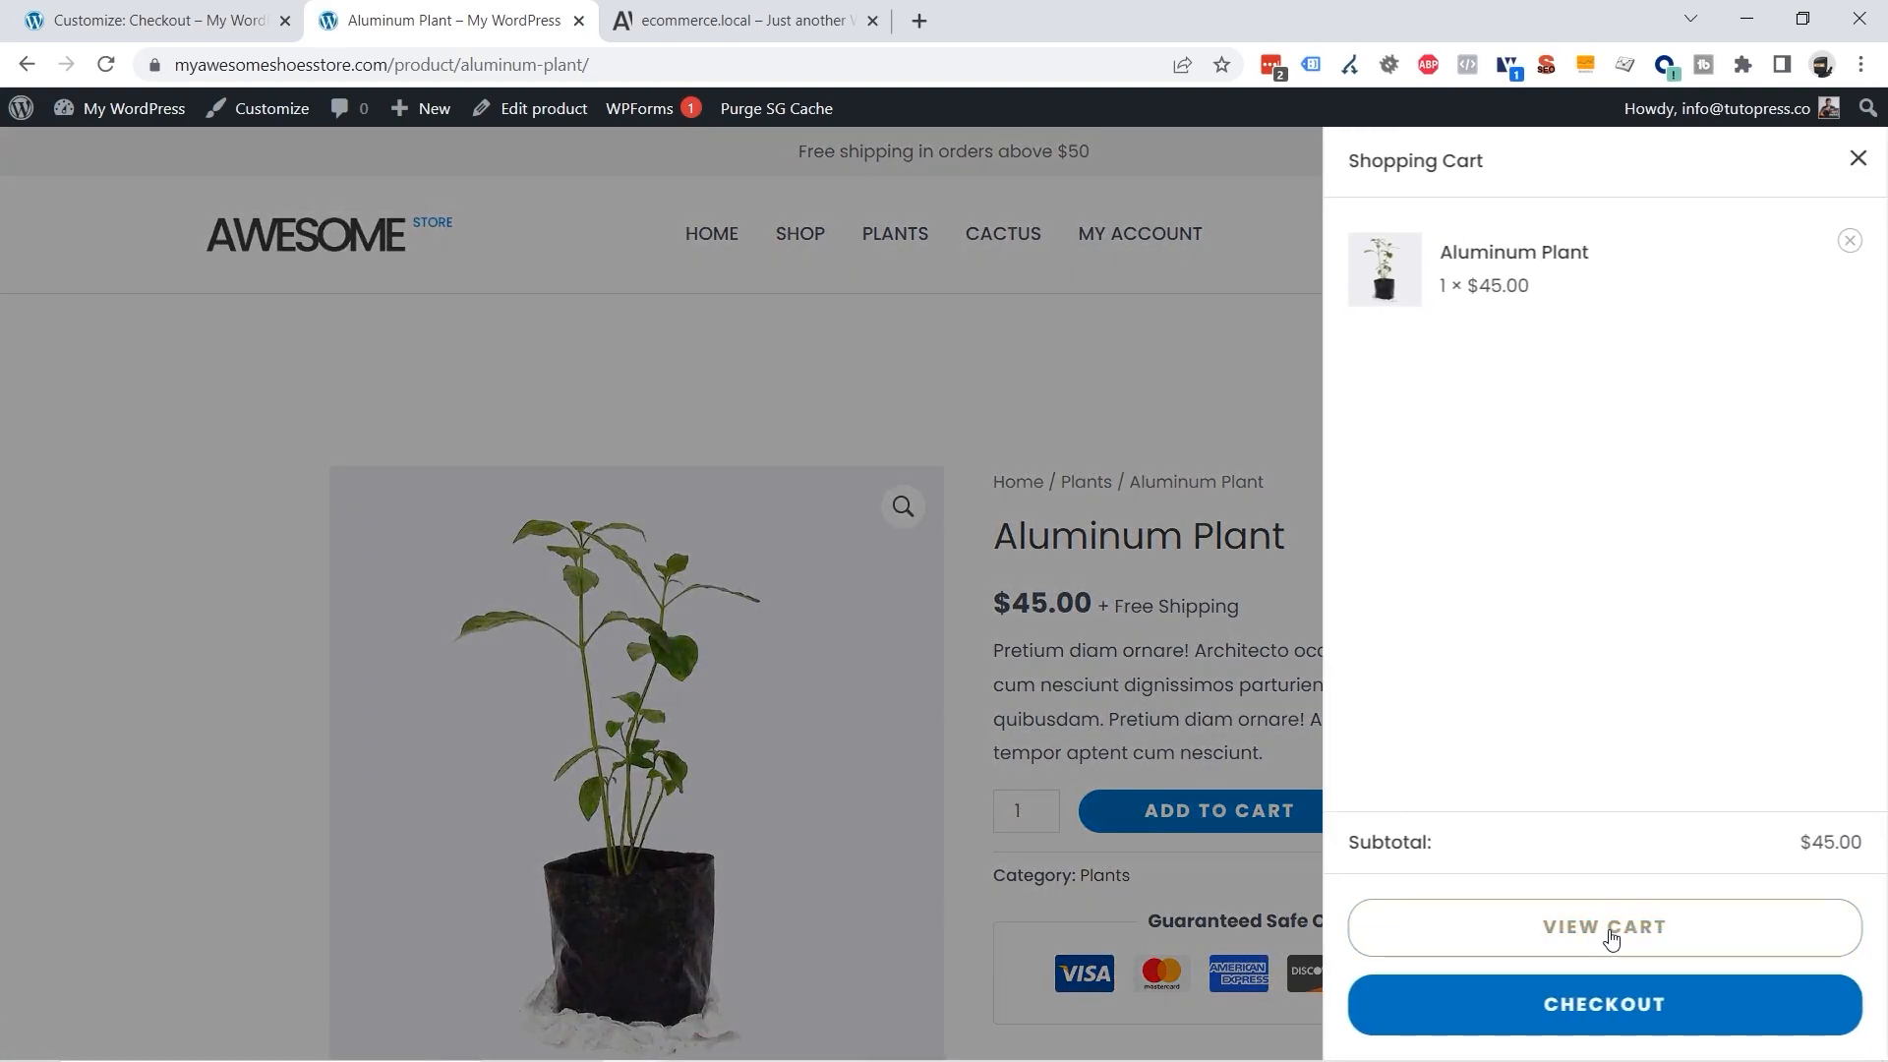
{"action": "left_click", "coordinate": [1609, 935]}
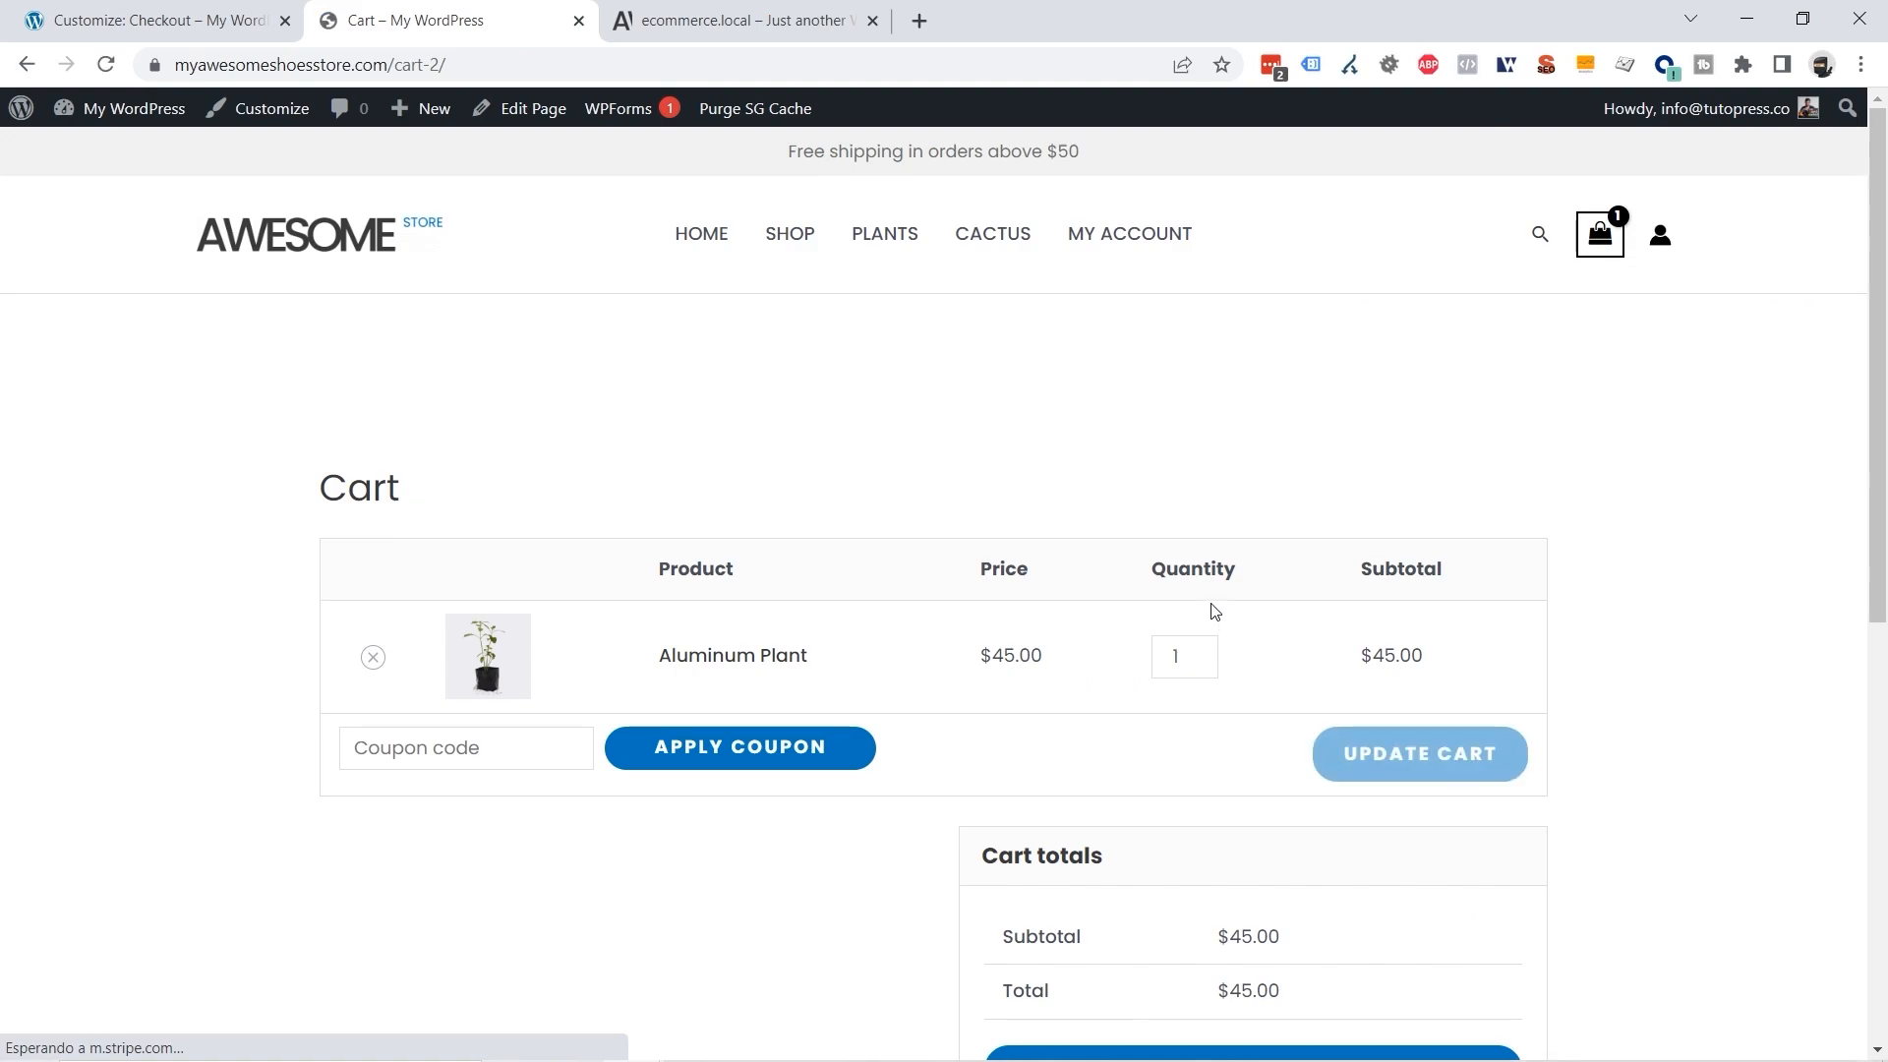
{"action": "scroll", "coordinate": [1215, 612], "scroll_direction": "down", "scroll_amount": 3}
{"action": "left_click", "coordinate": [1268, 854]}
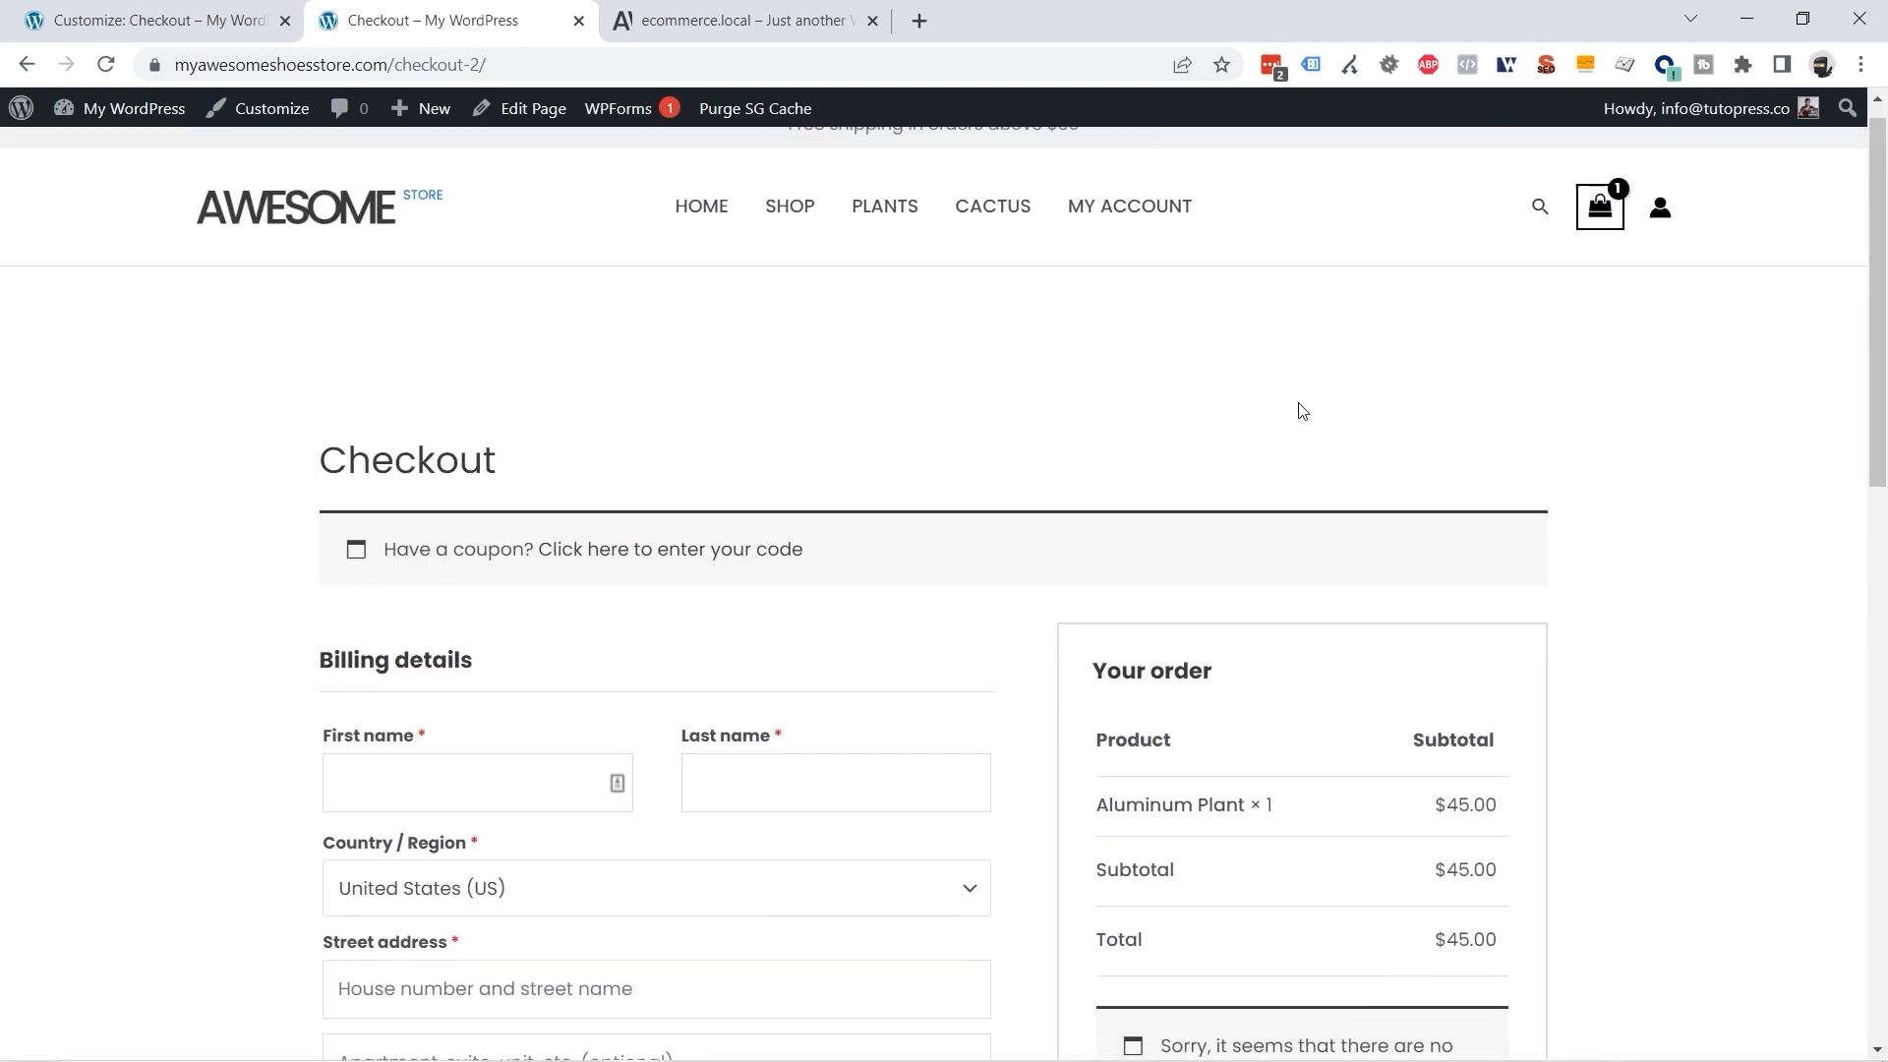
{"action": "scroll", "coordinate": [1281, 400], "scroll_direction": "down", "scroll_amount": 4}
{"action": "scroll", "coordinate": [897, 395], "scroll_direction": "down", "scroll_amount": 7}
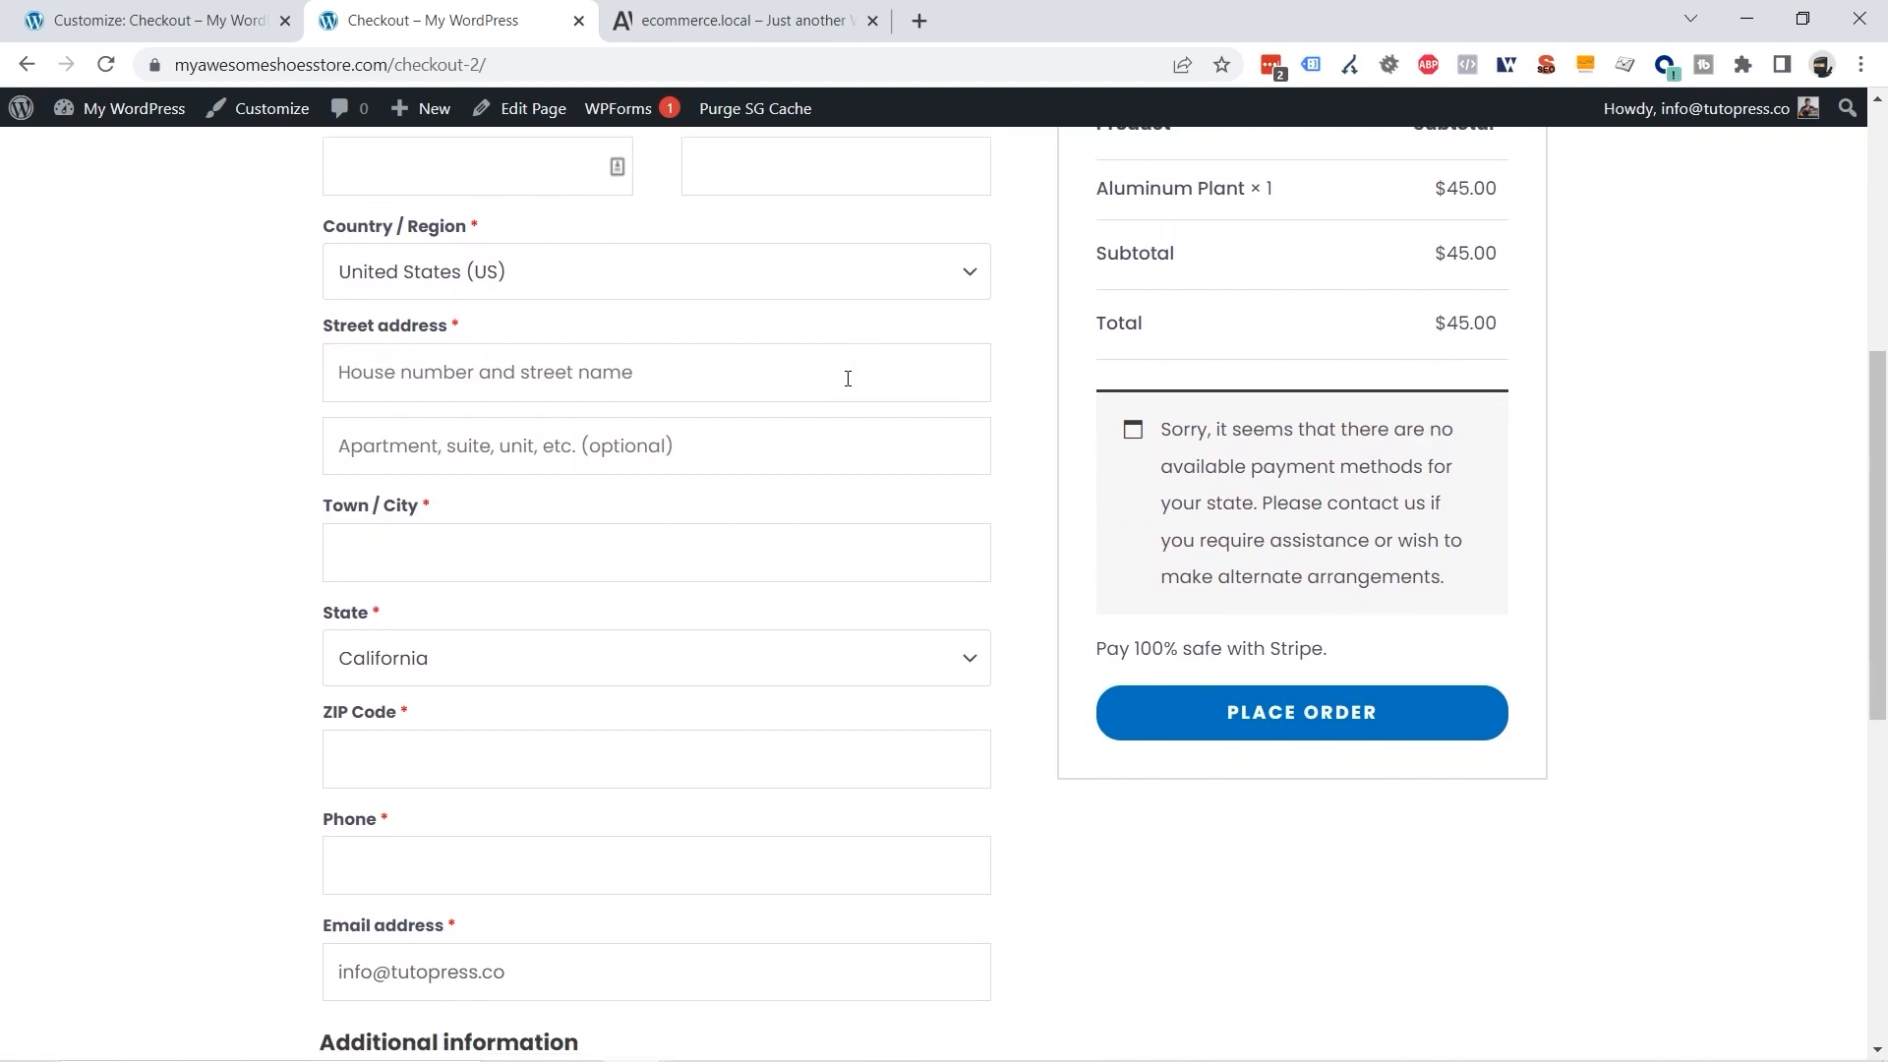
{"action": "scroll", "coordinate": [847, 379], "scroll_direction": "up", "scroll_amount": 10}
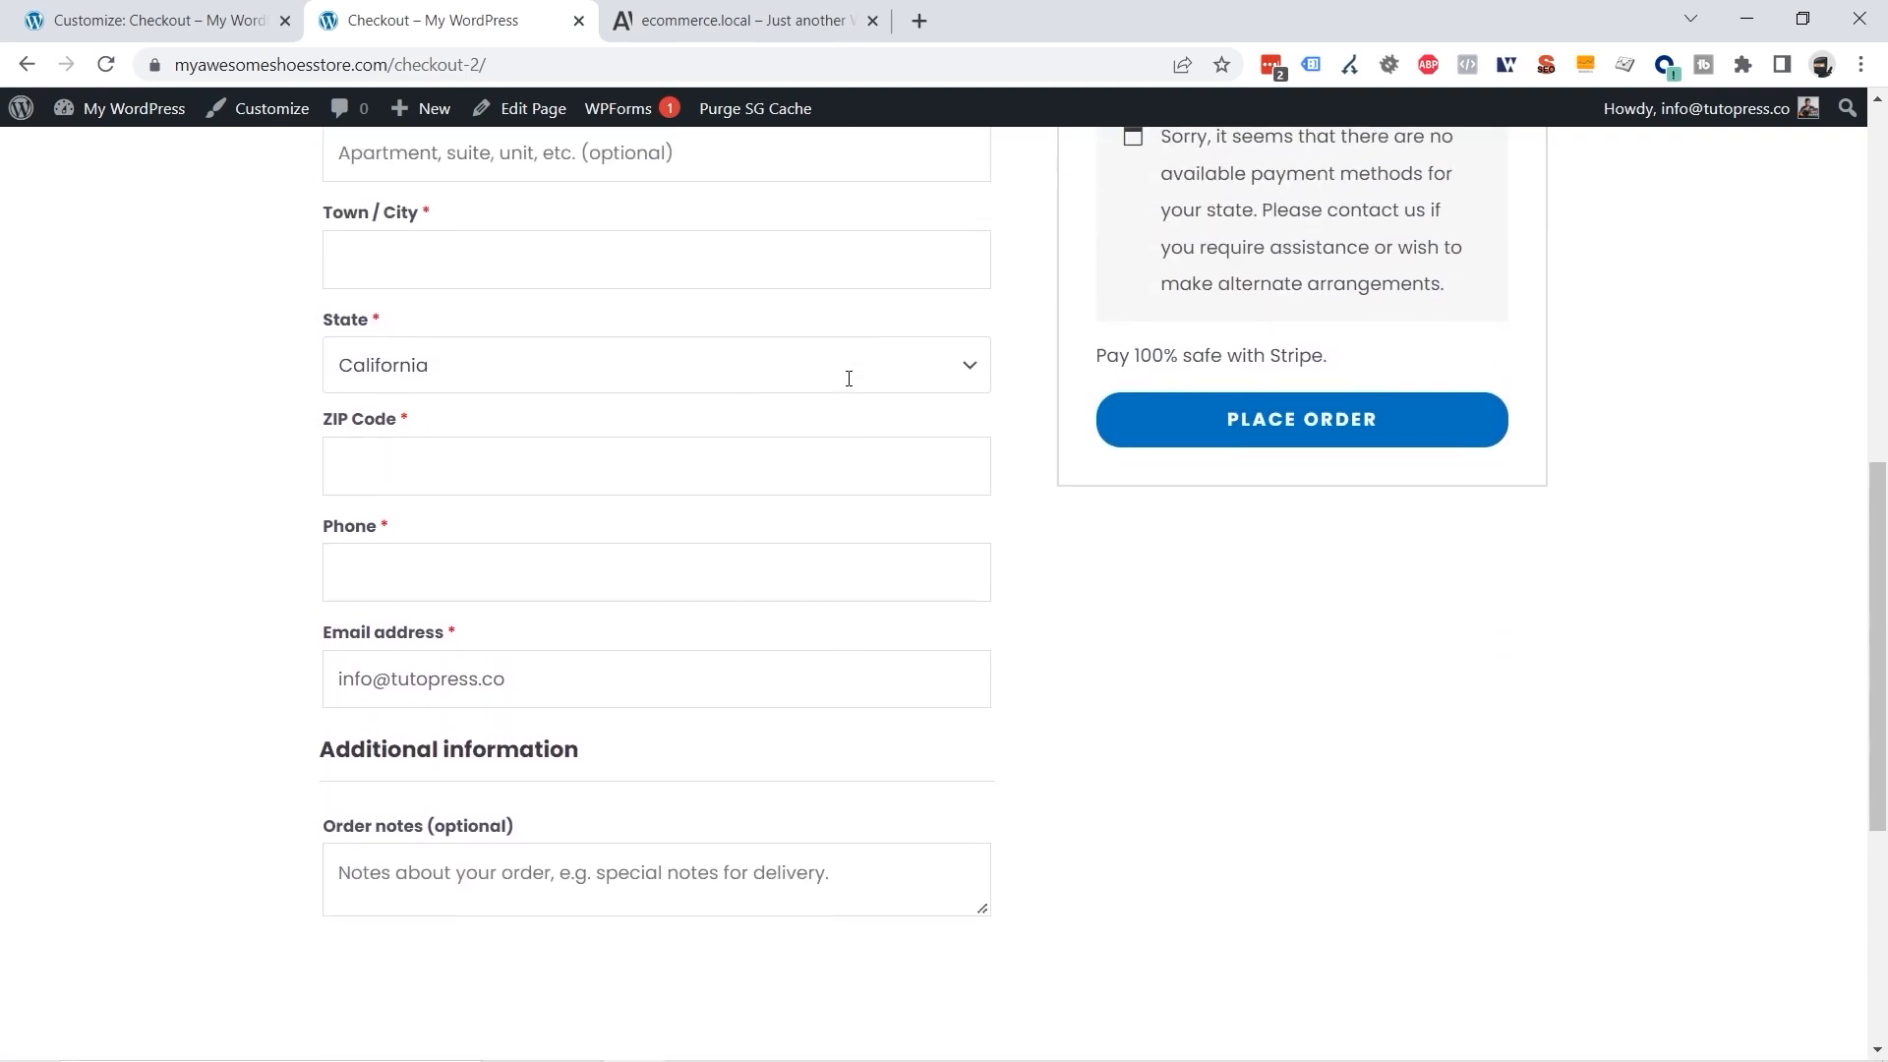
{"action": "scroll", "coordinate": [841, 383], "scroll_direction": "up", "scroll_amount": 1}
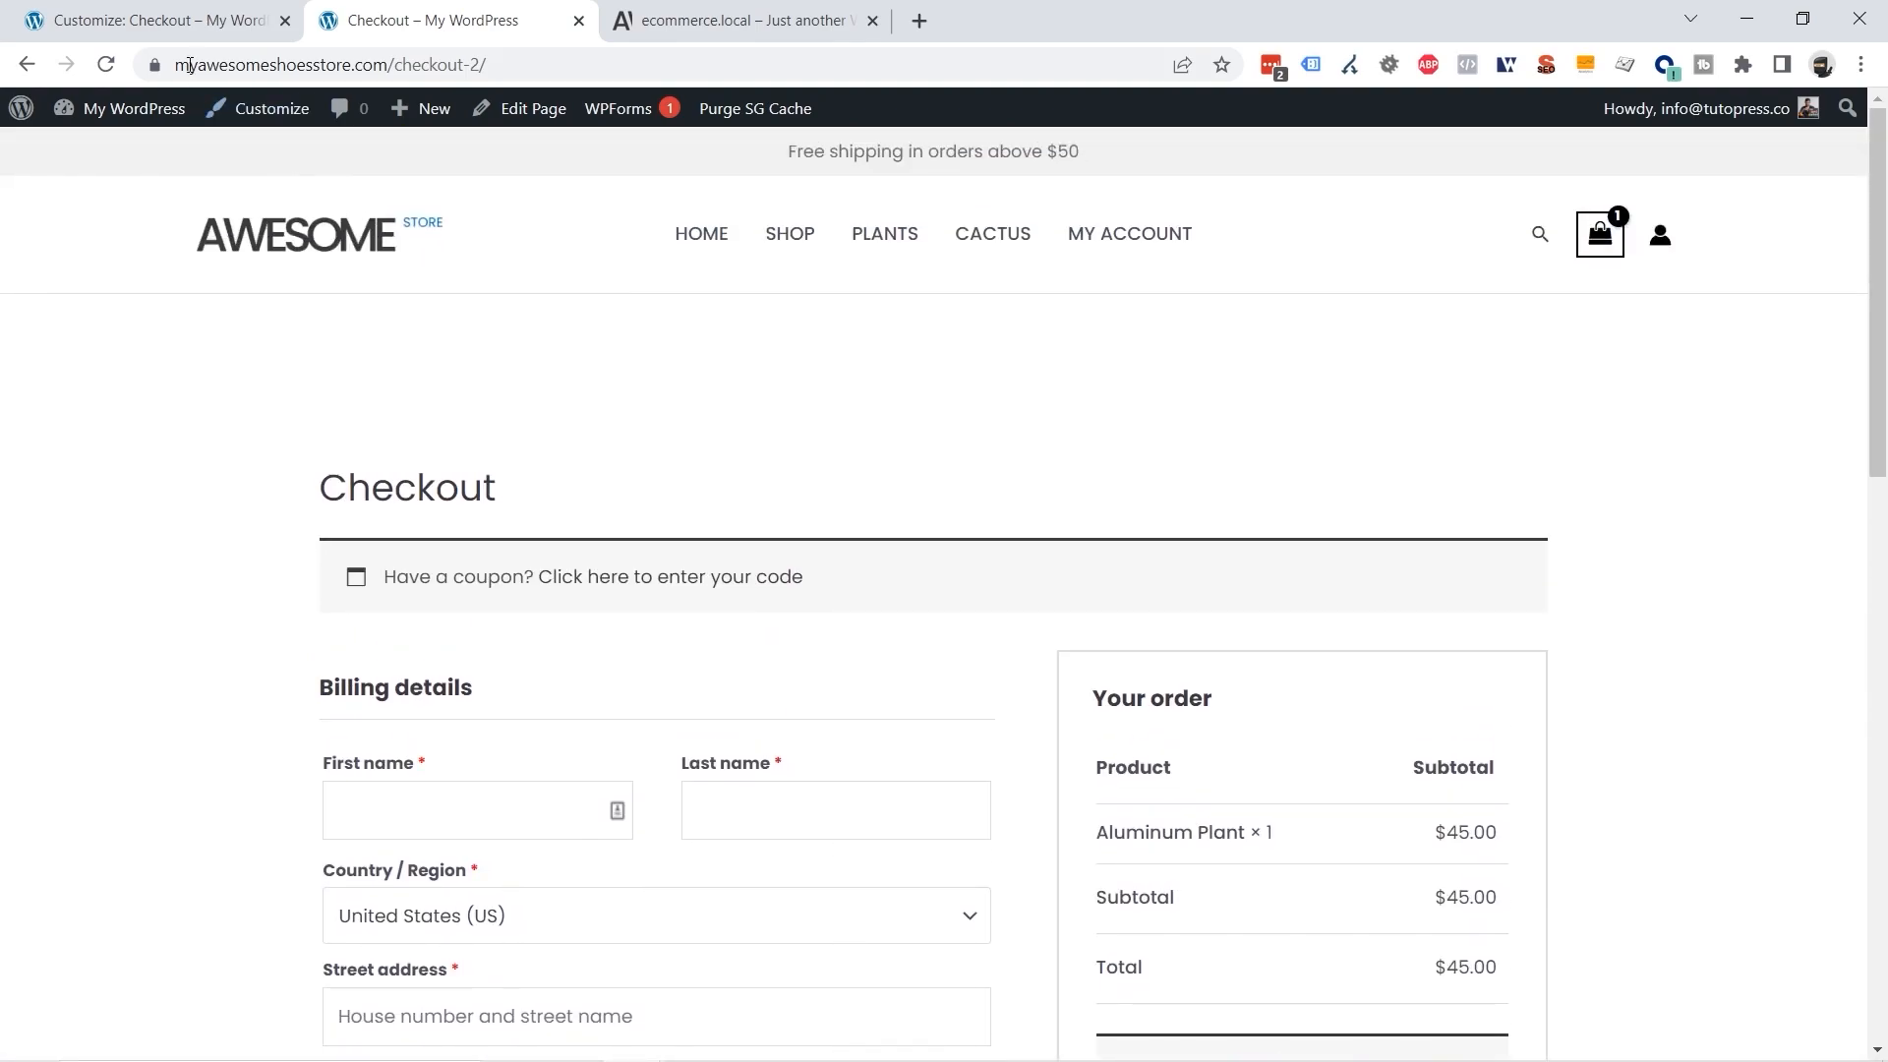
Return to the customizer's WooCommerce Misc settings, preview the Aluminum Plant product and enable Quantity Plus and Minus.
{"action": "left_click", "coordinate": [182, 35]}
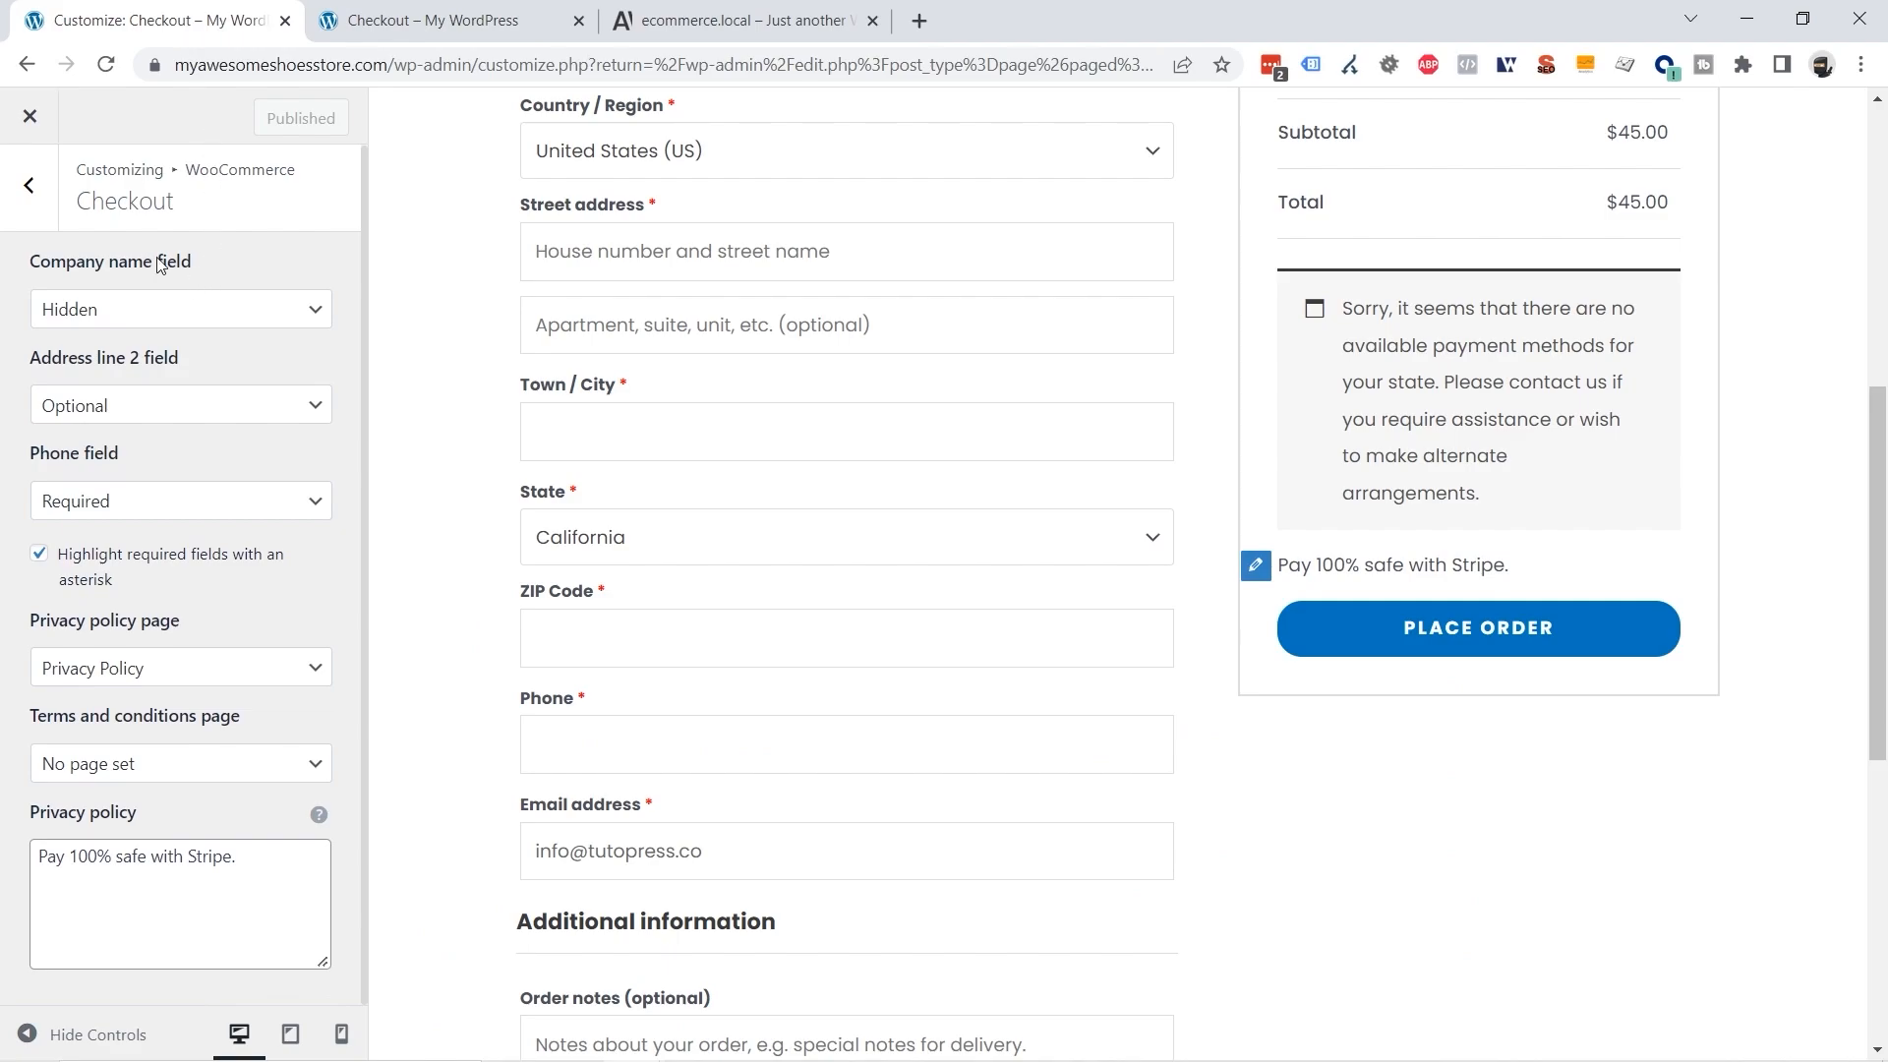
{"action": "left_click", "coordinate": [35, 208]}
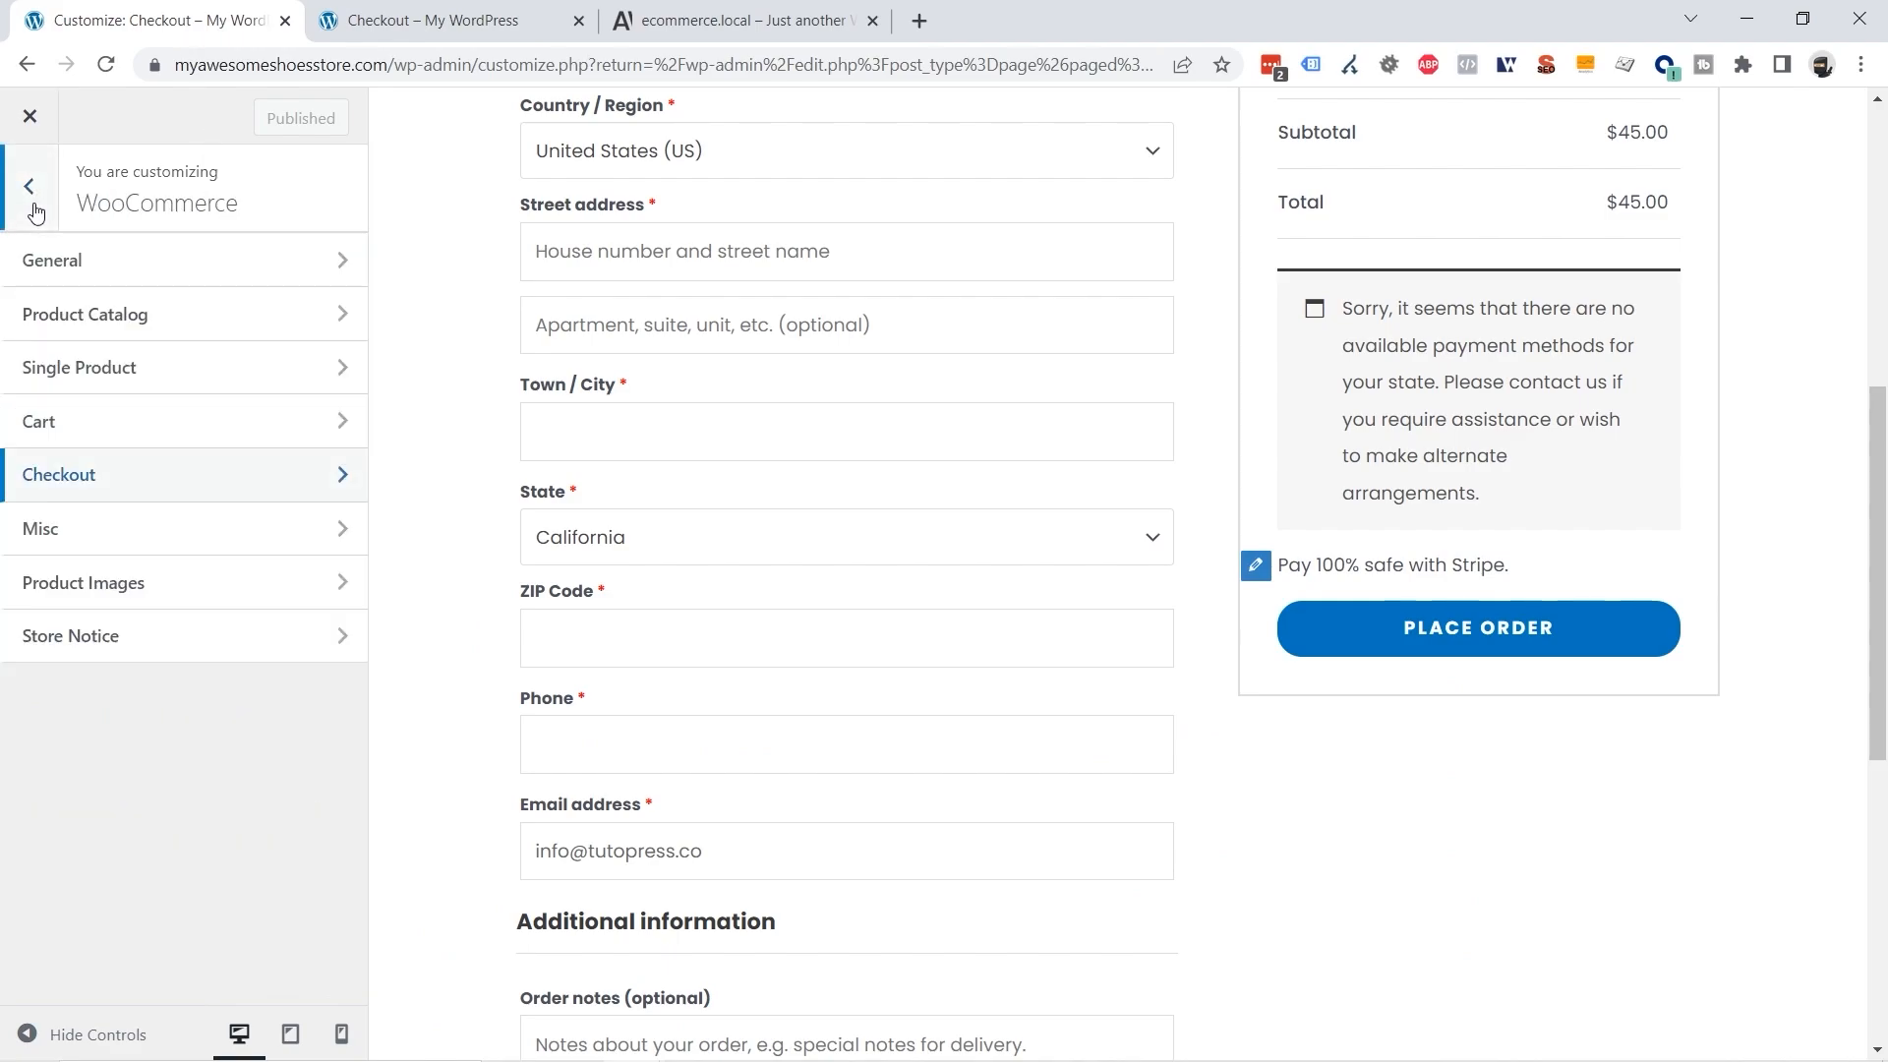
{"action": "left_click", "coordinate": [107, 534]}
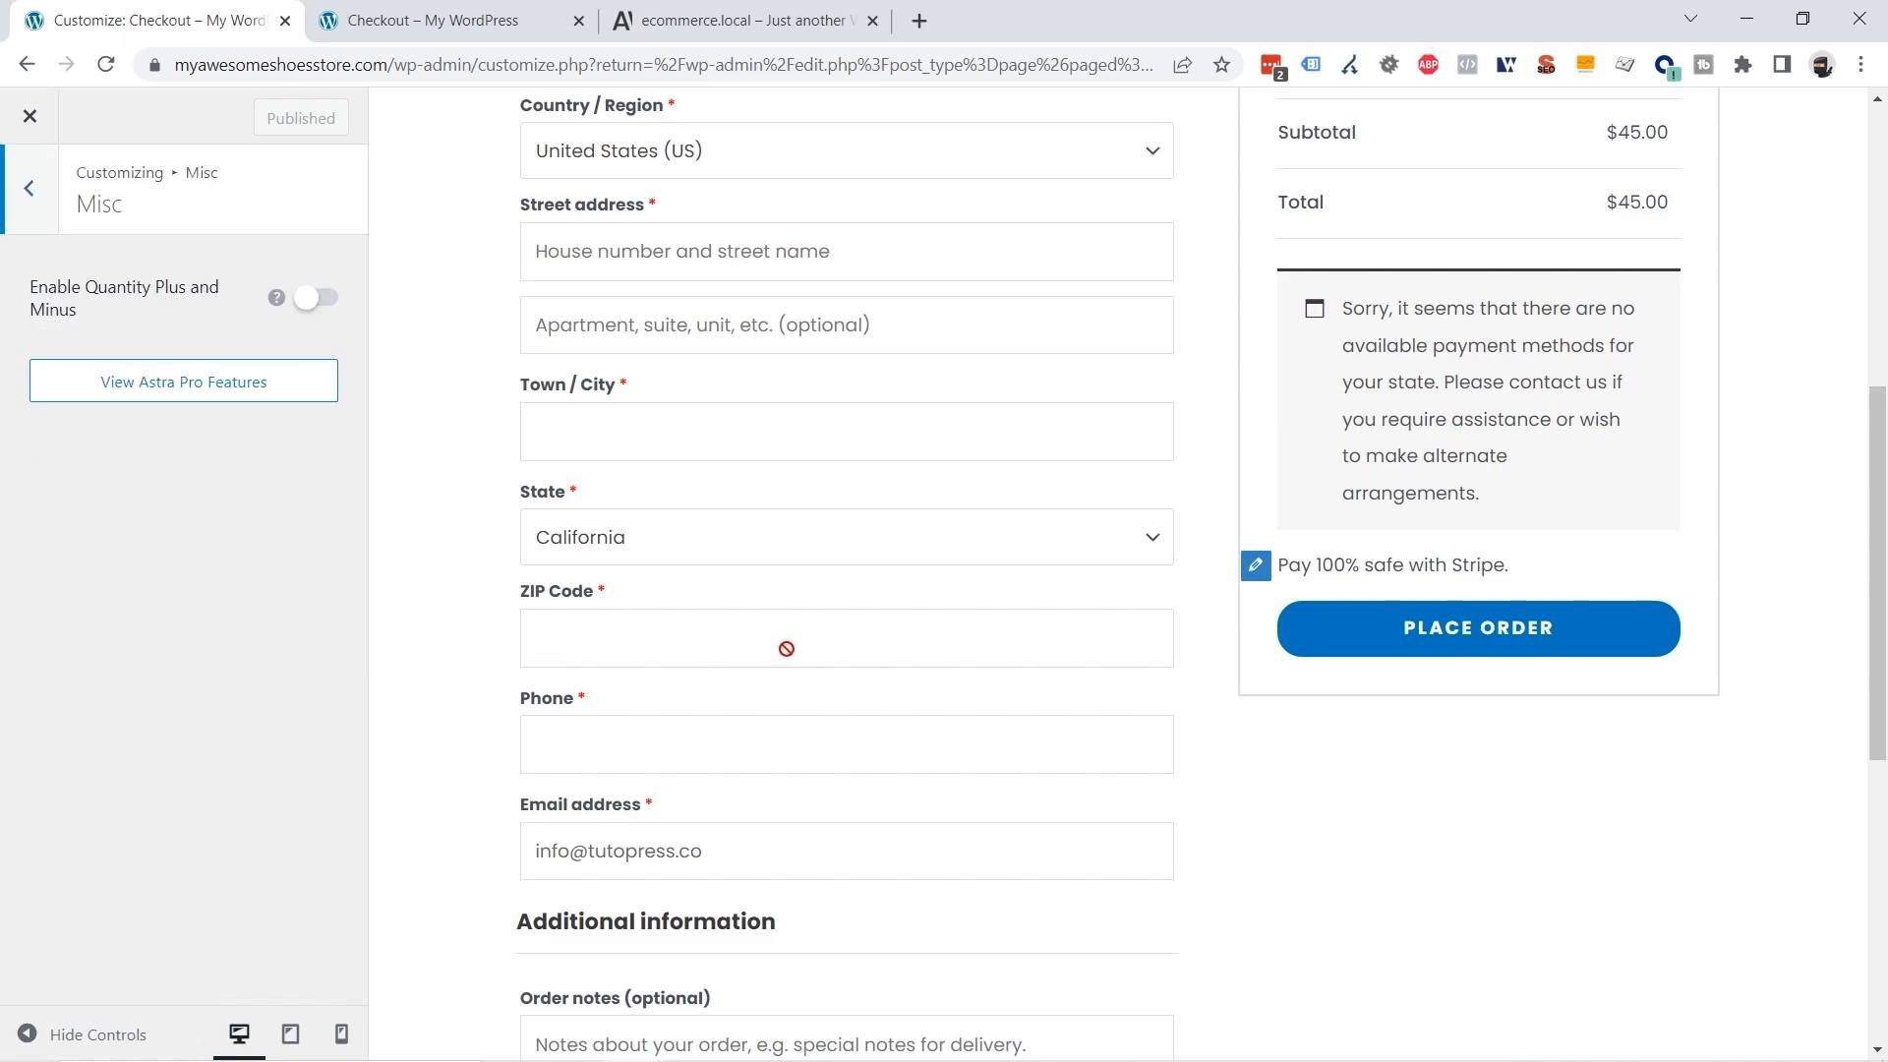
{"action": "scroll", "coordinate": [754, 653], "scroll_direction": "up", "scroll_amount": 7}
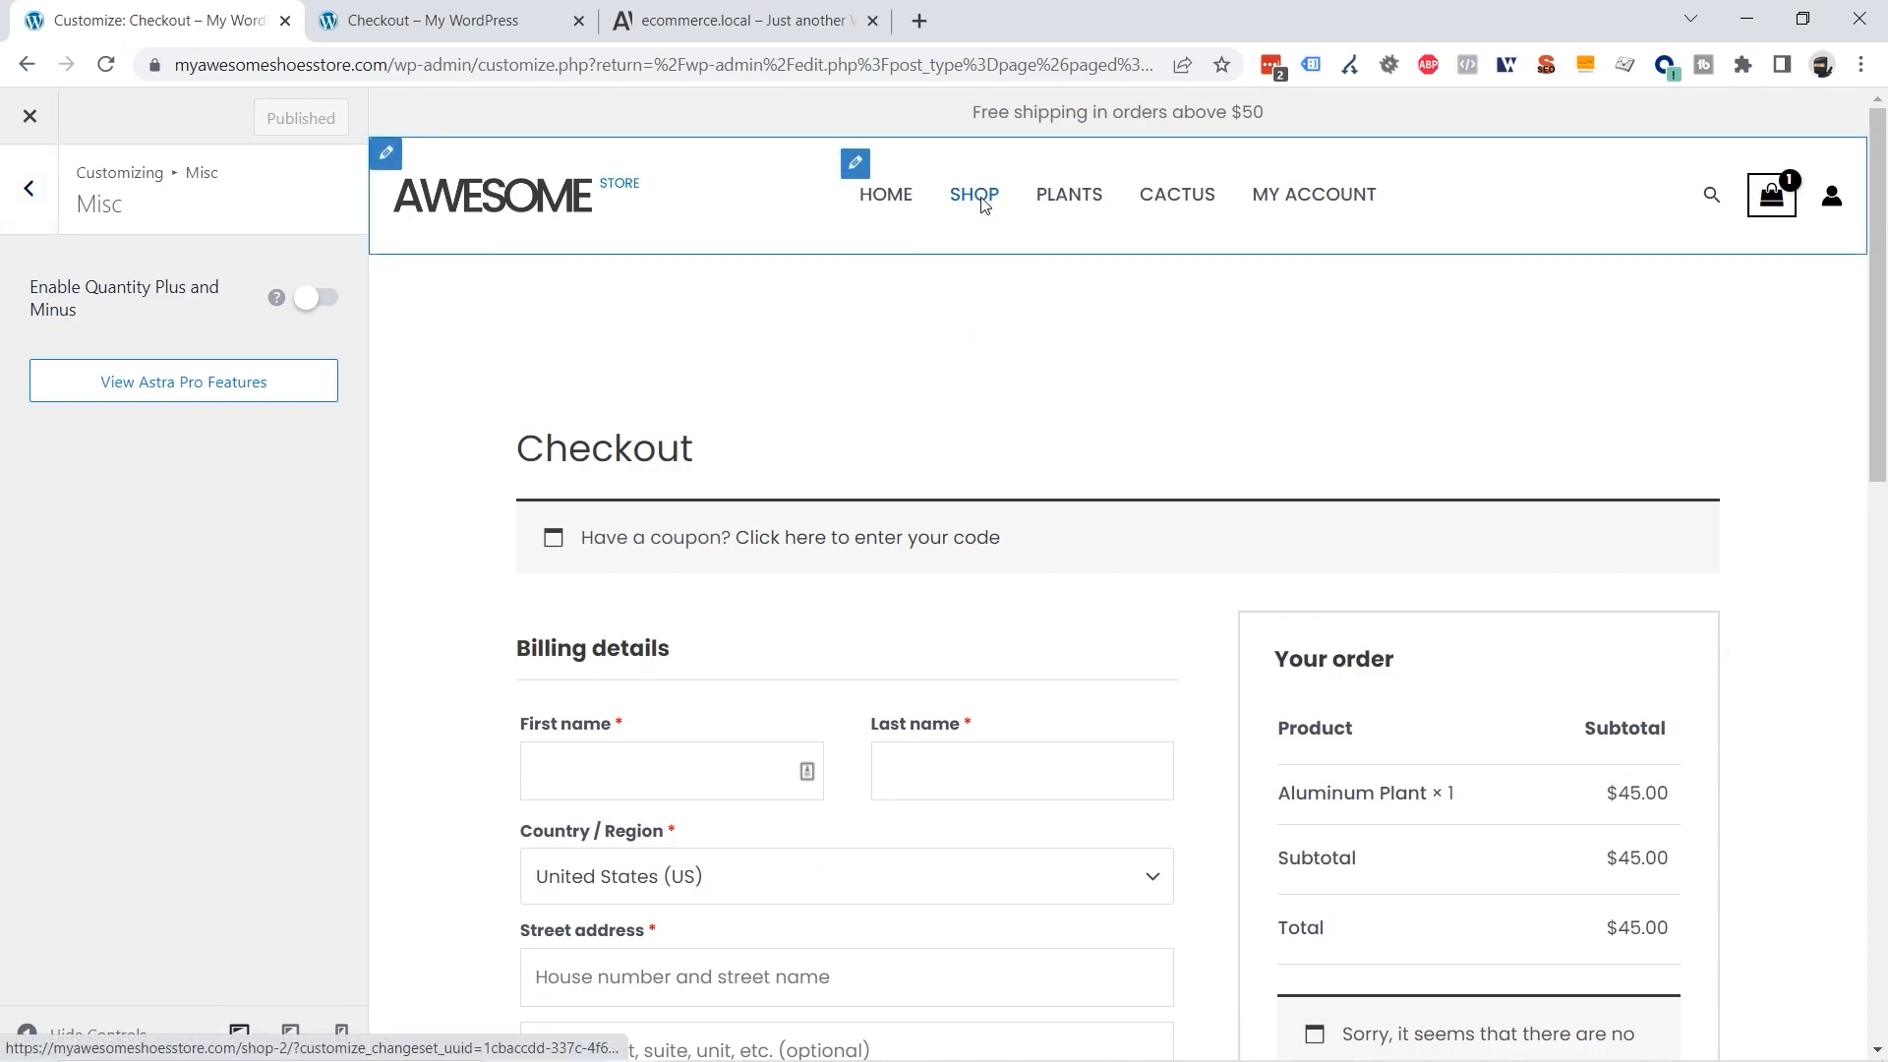
{"action": "left_click", "coordinate": [982, 203]}
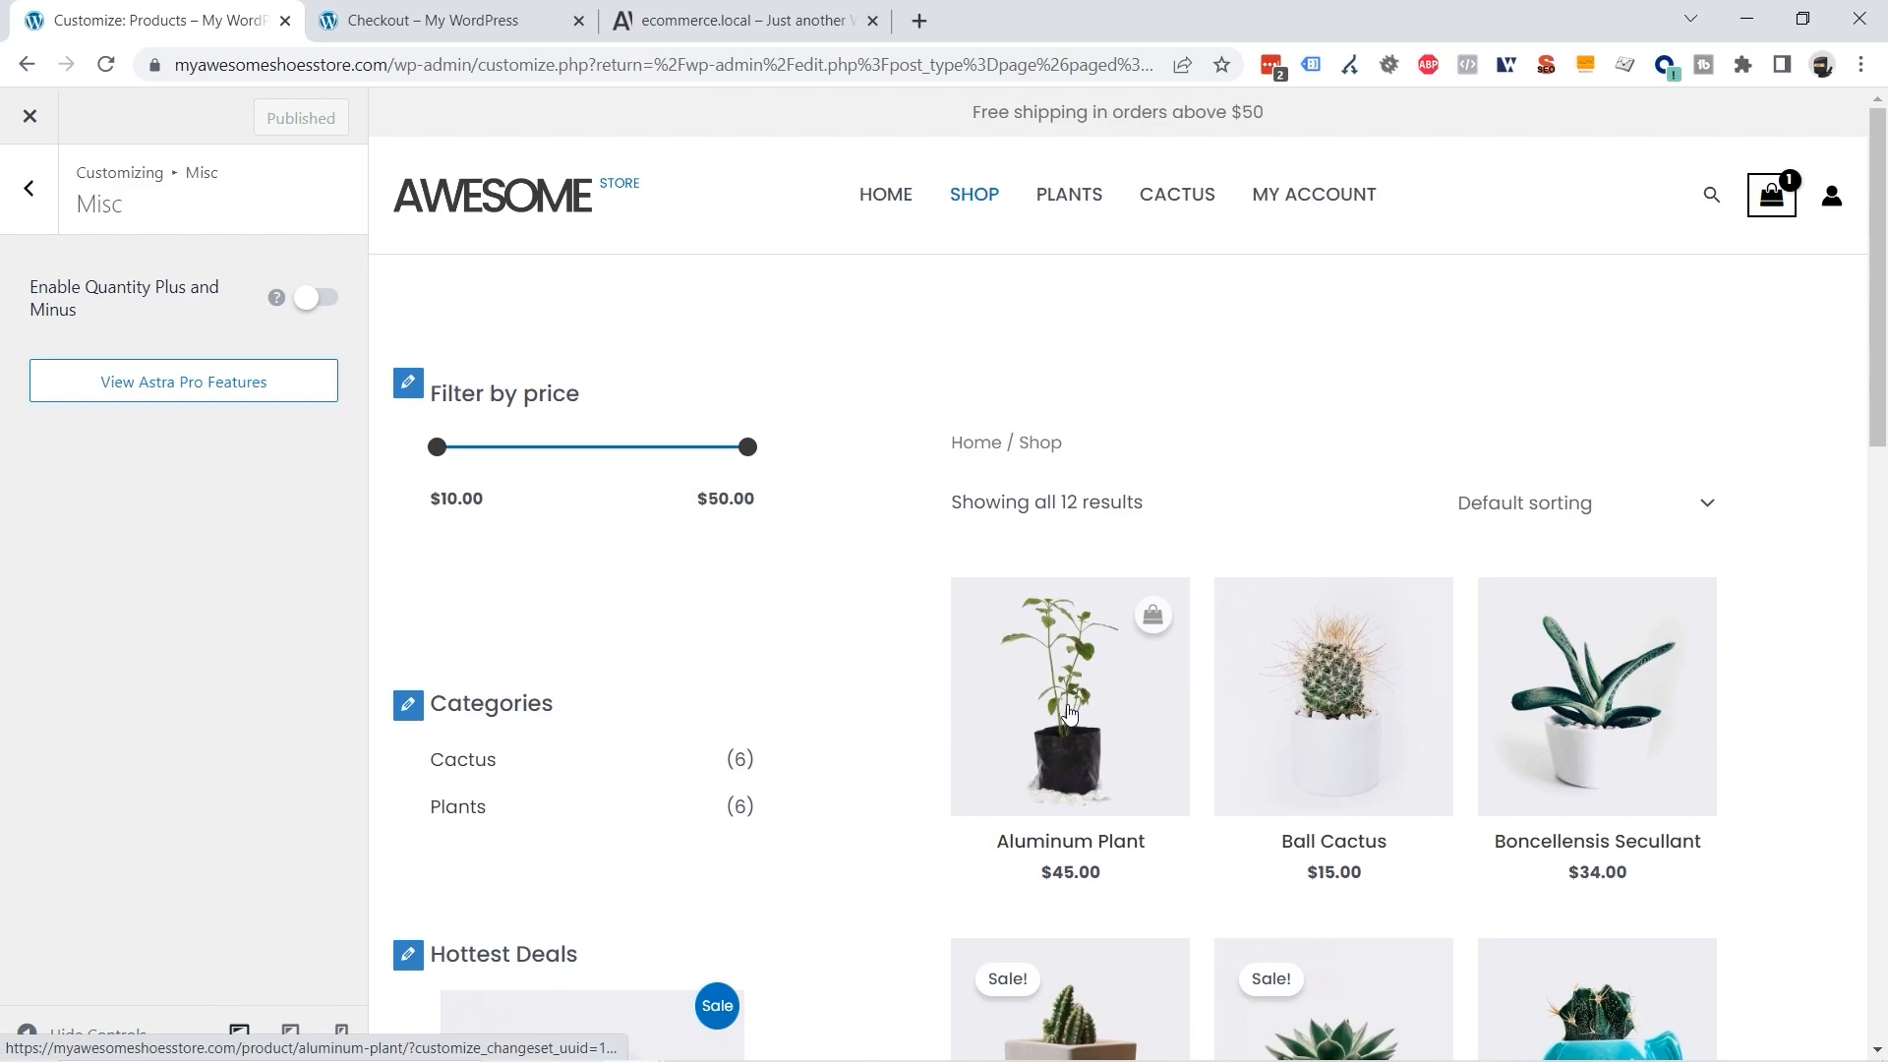
{"action": "left_click", "coordinate": [1070, 713]}
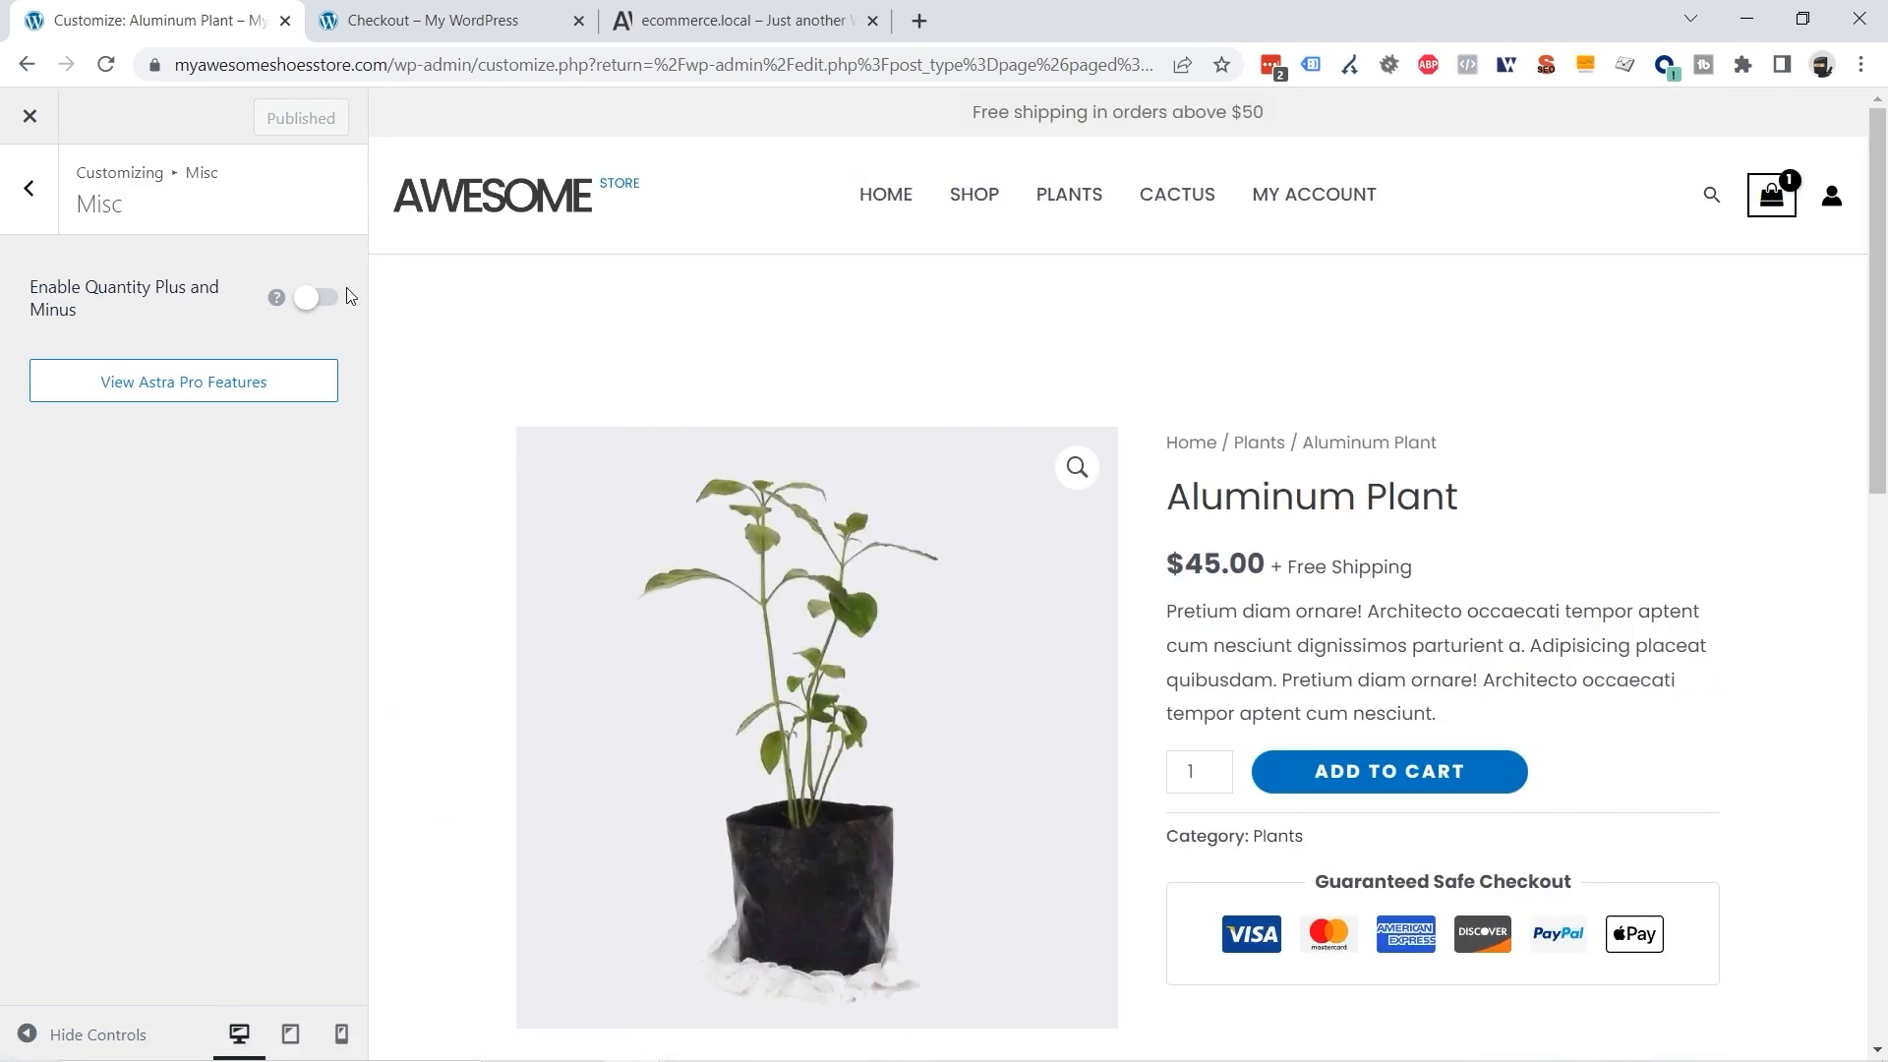
{"action": "left_click", "coordinate": [315, 298]}
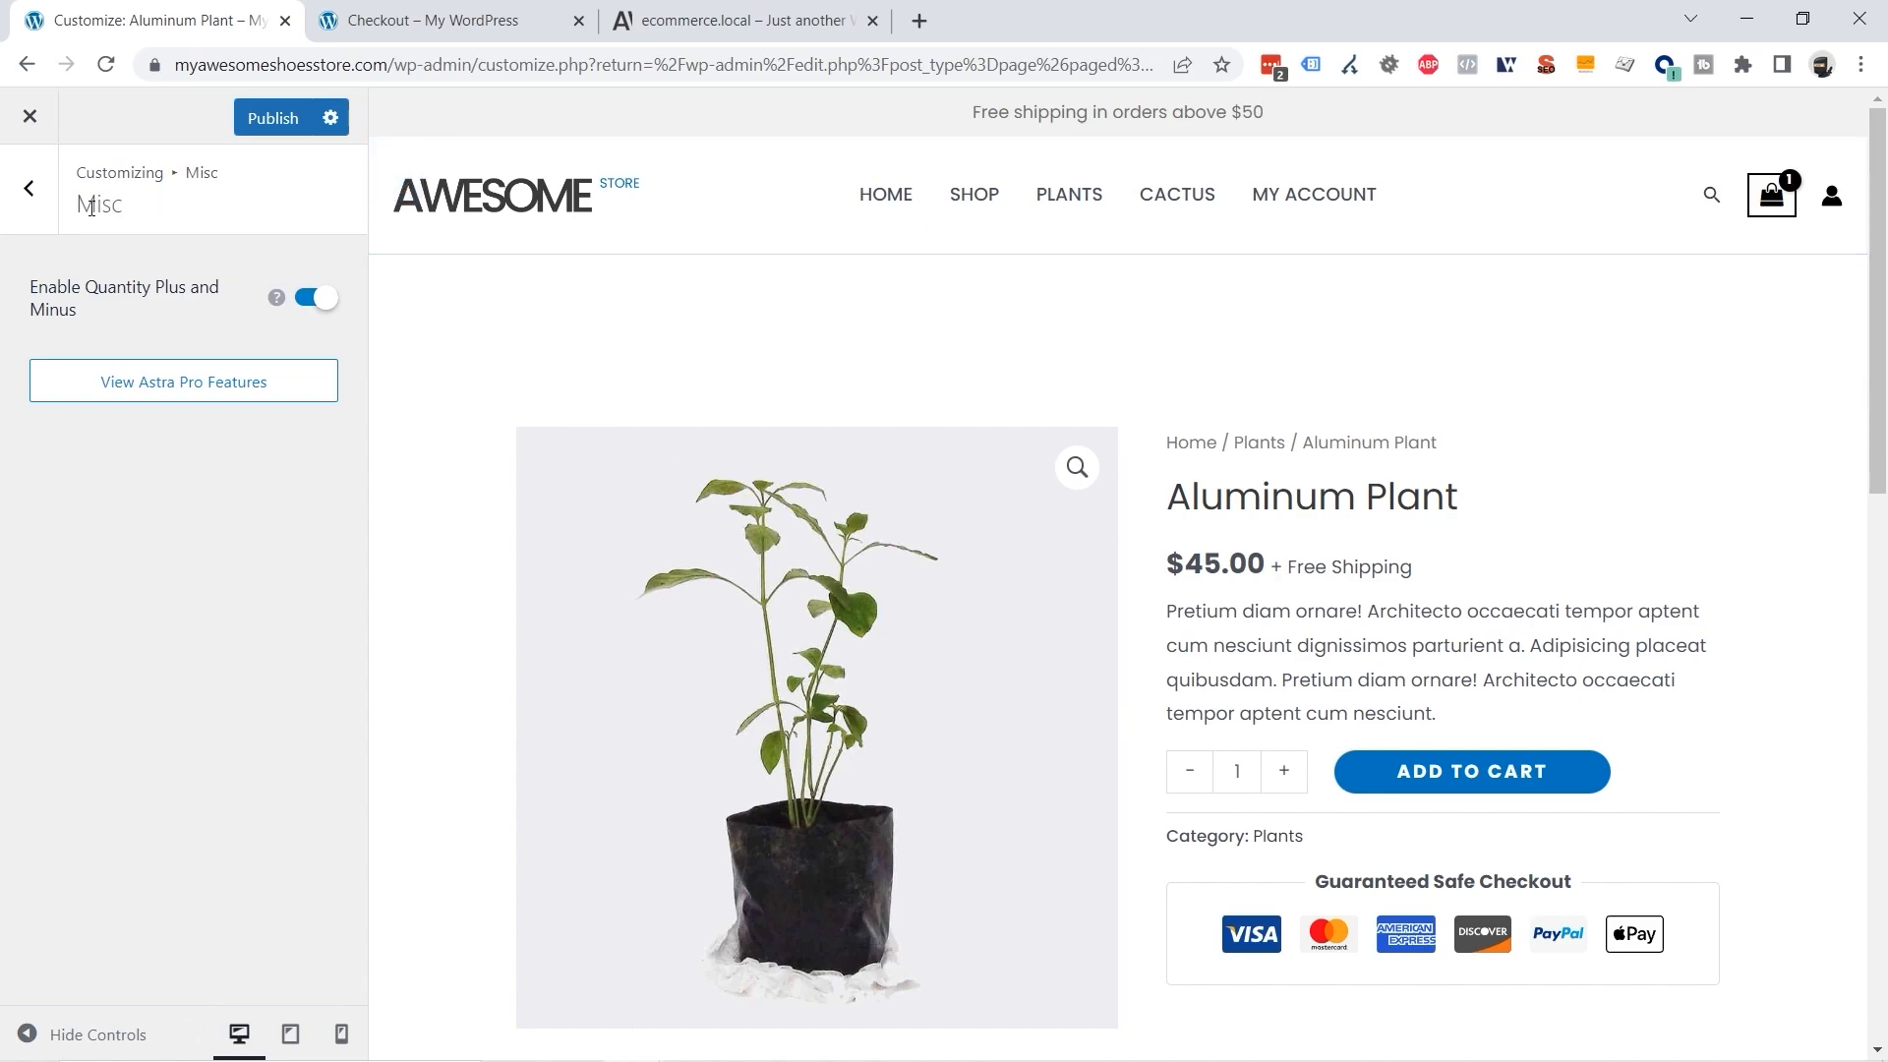
Open the Product Images settings, check Main image width against the Aluminum Plant product page and return the preview to the Shop page.
{"action": "left_click", "coordinate": [31, 193]}
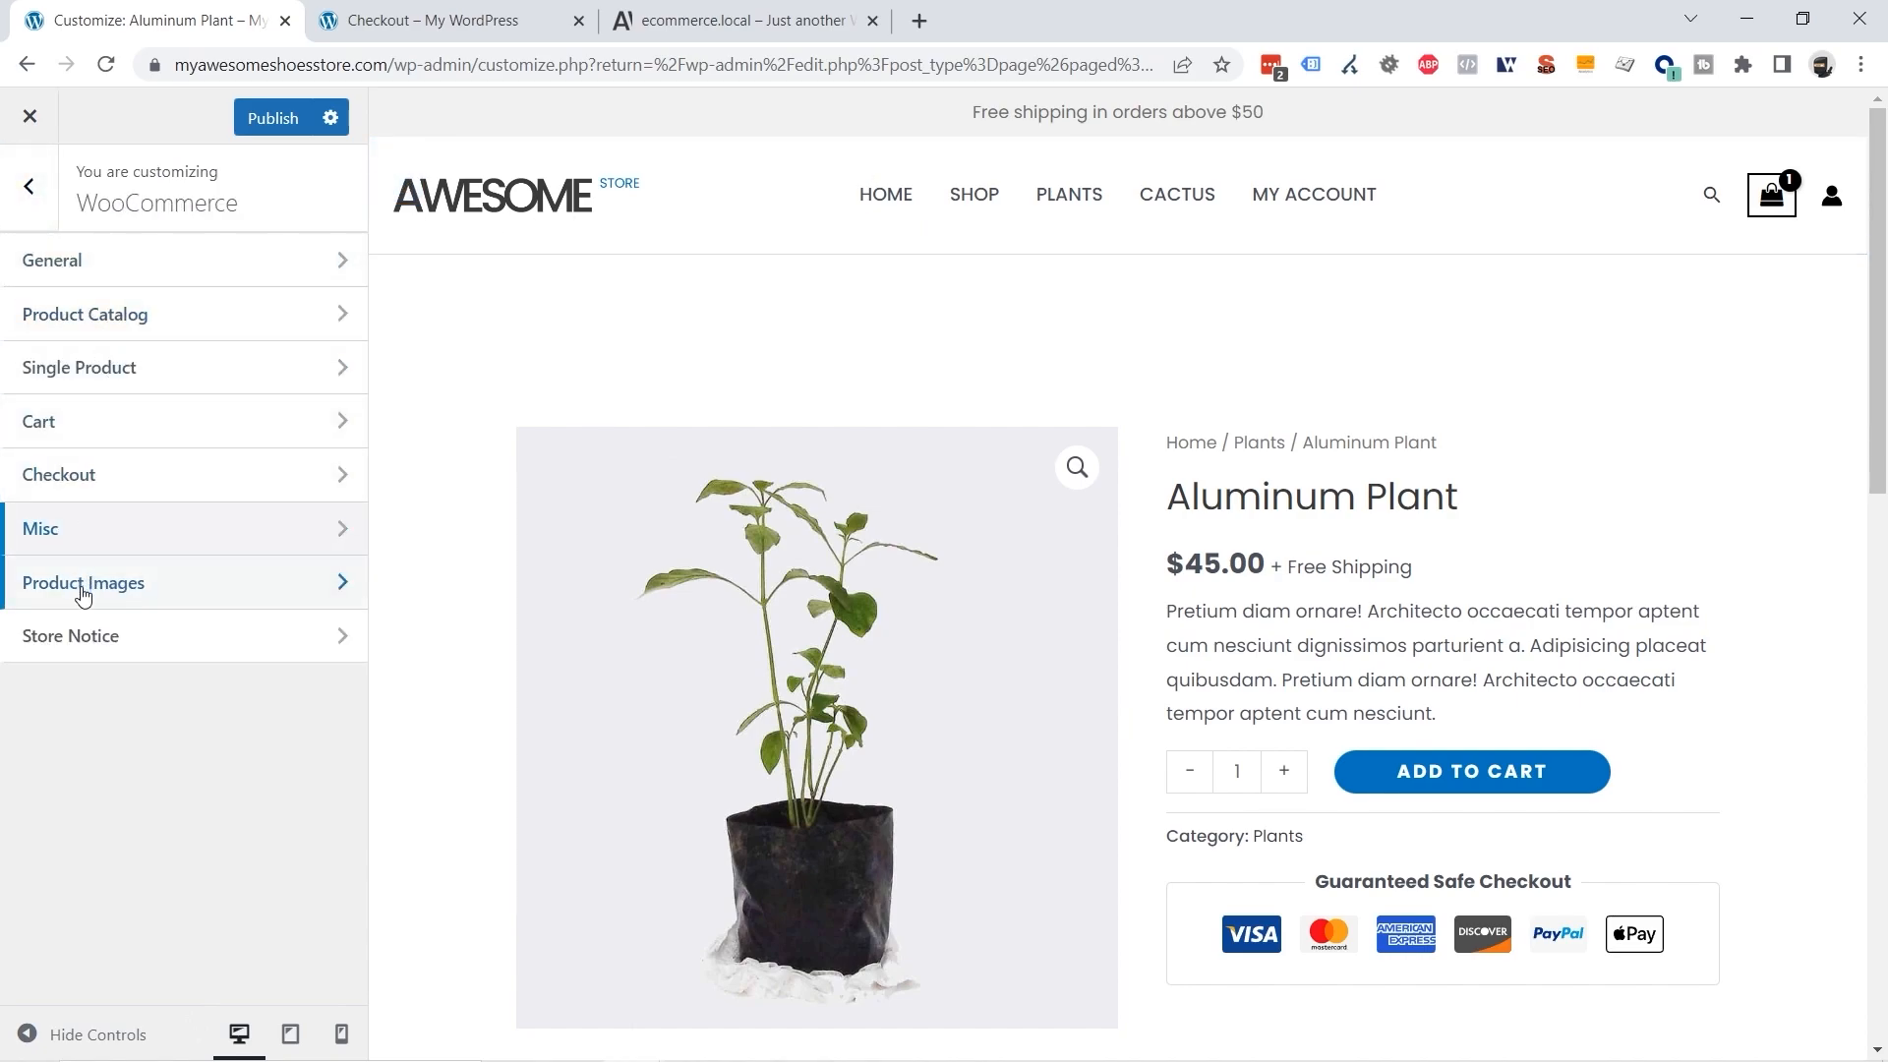
{"action": "left_click", "coordinate": [124, 584]}
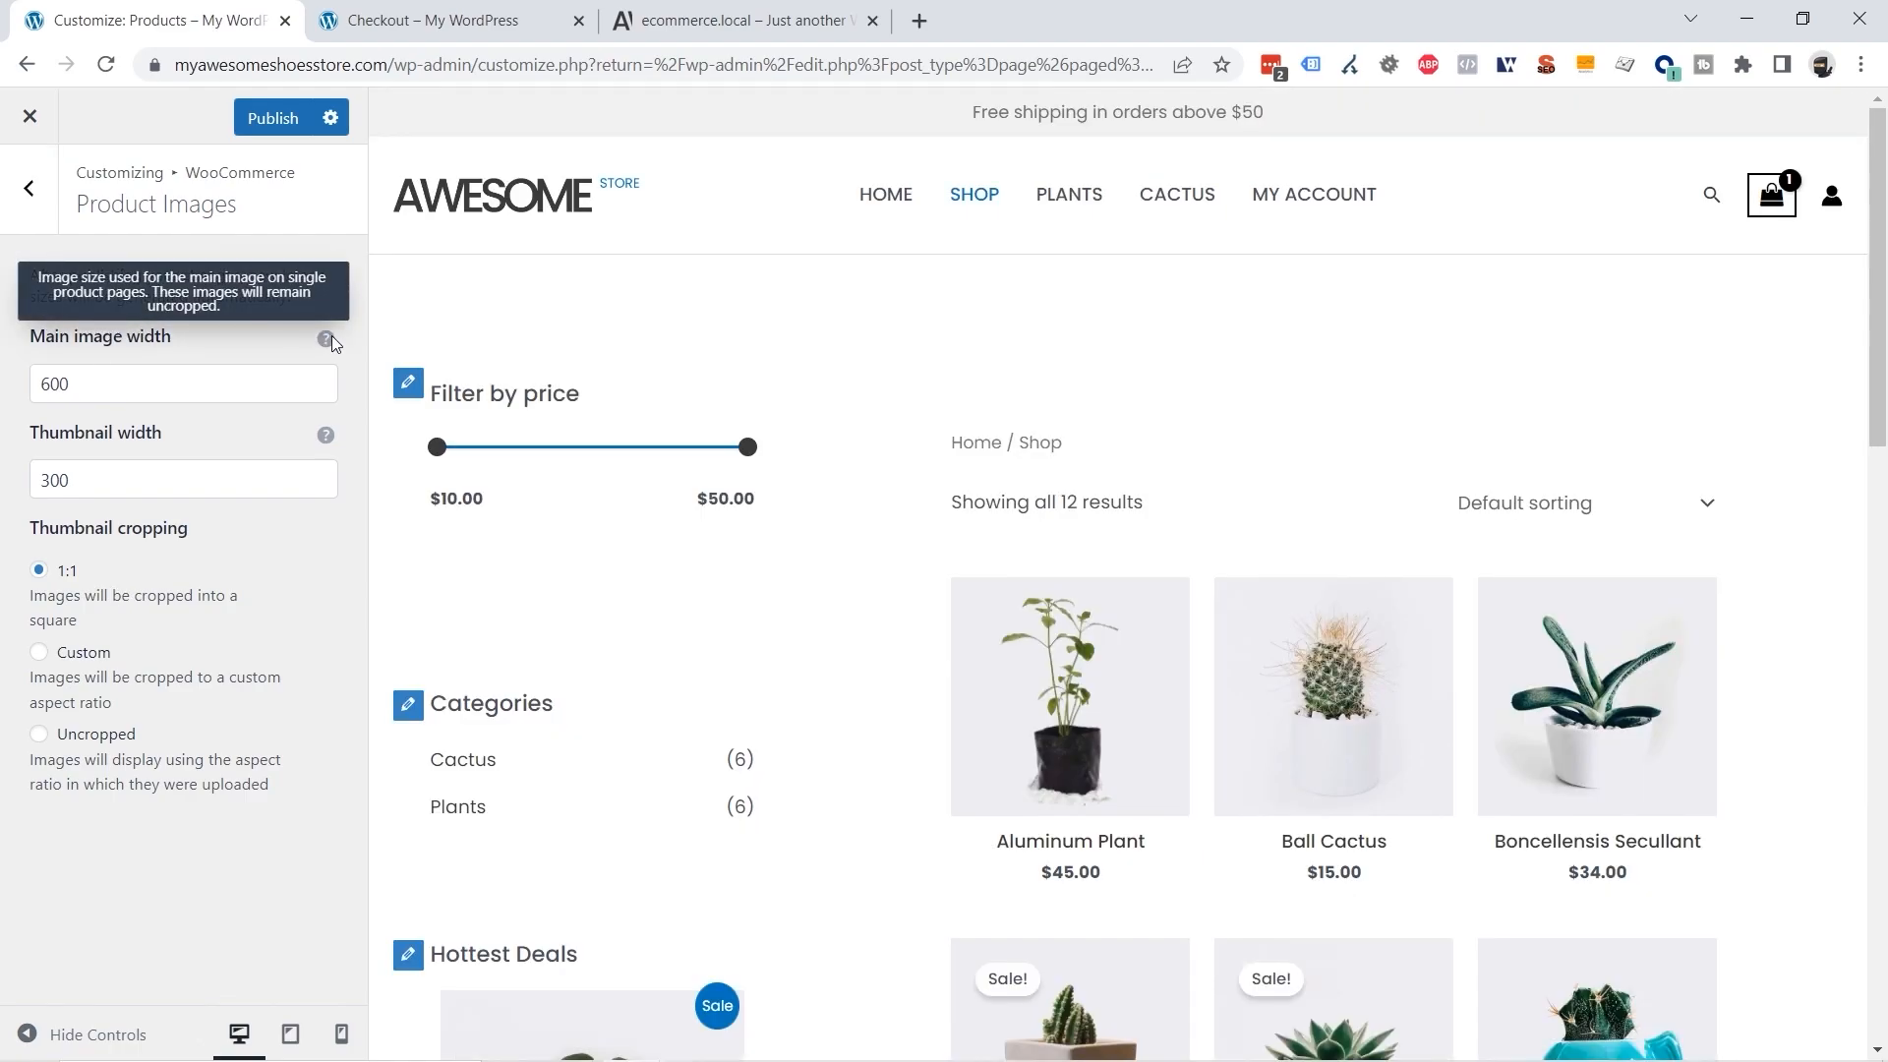
{"action": "left_click", "coordinate": [1086, 703]}
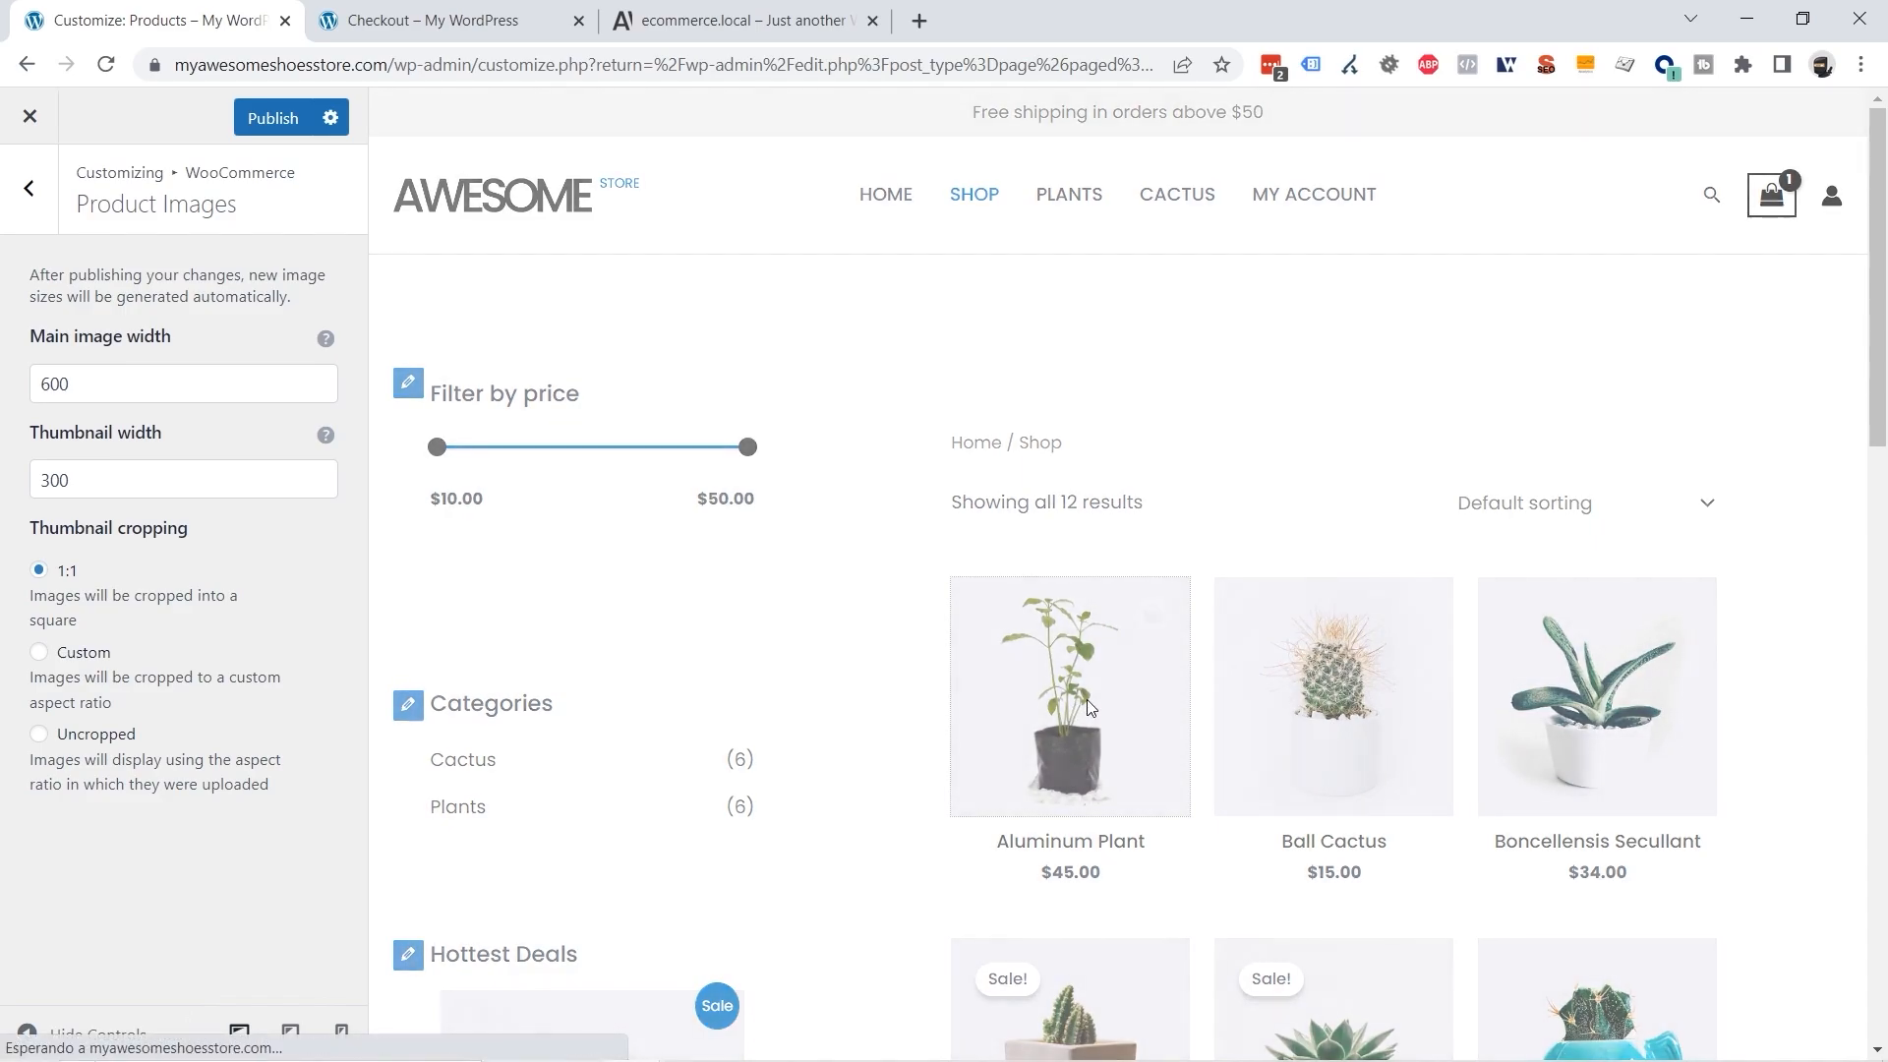
{"action": "left_click", "coordinate": [62, 374]}
{"action": "double_click", "coordinate": [63, 374]}
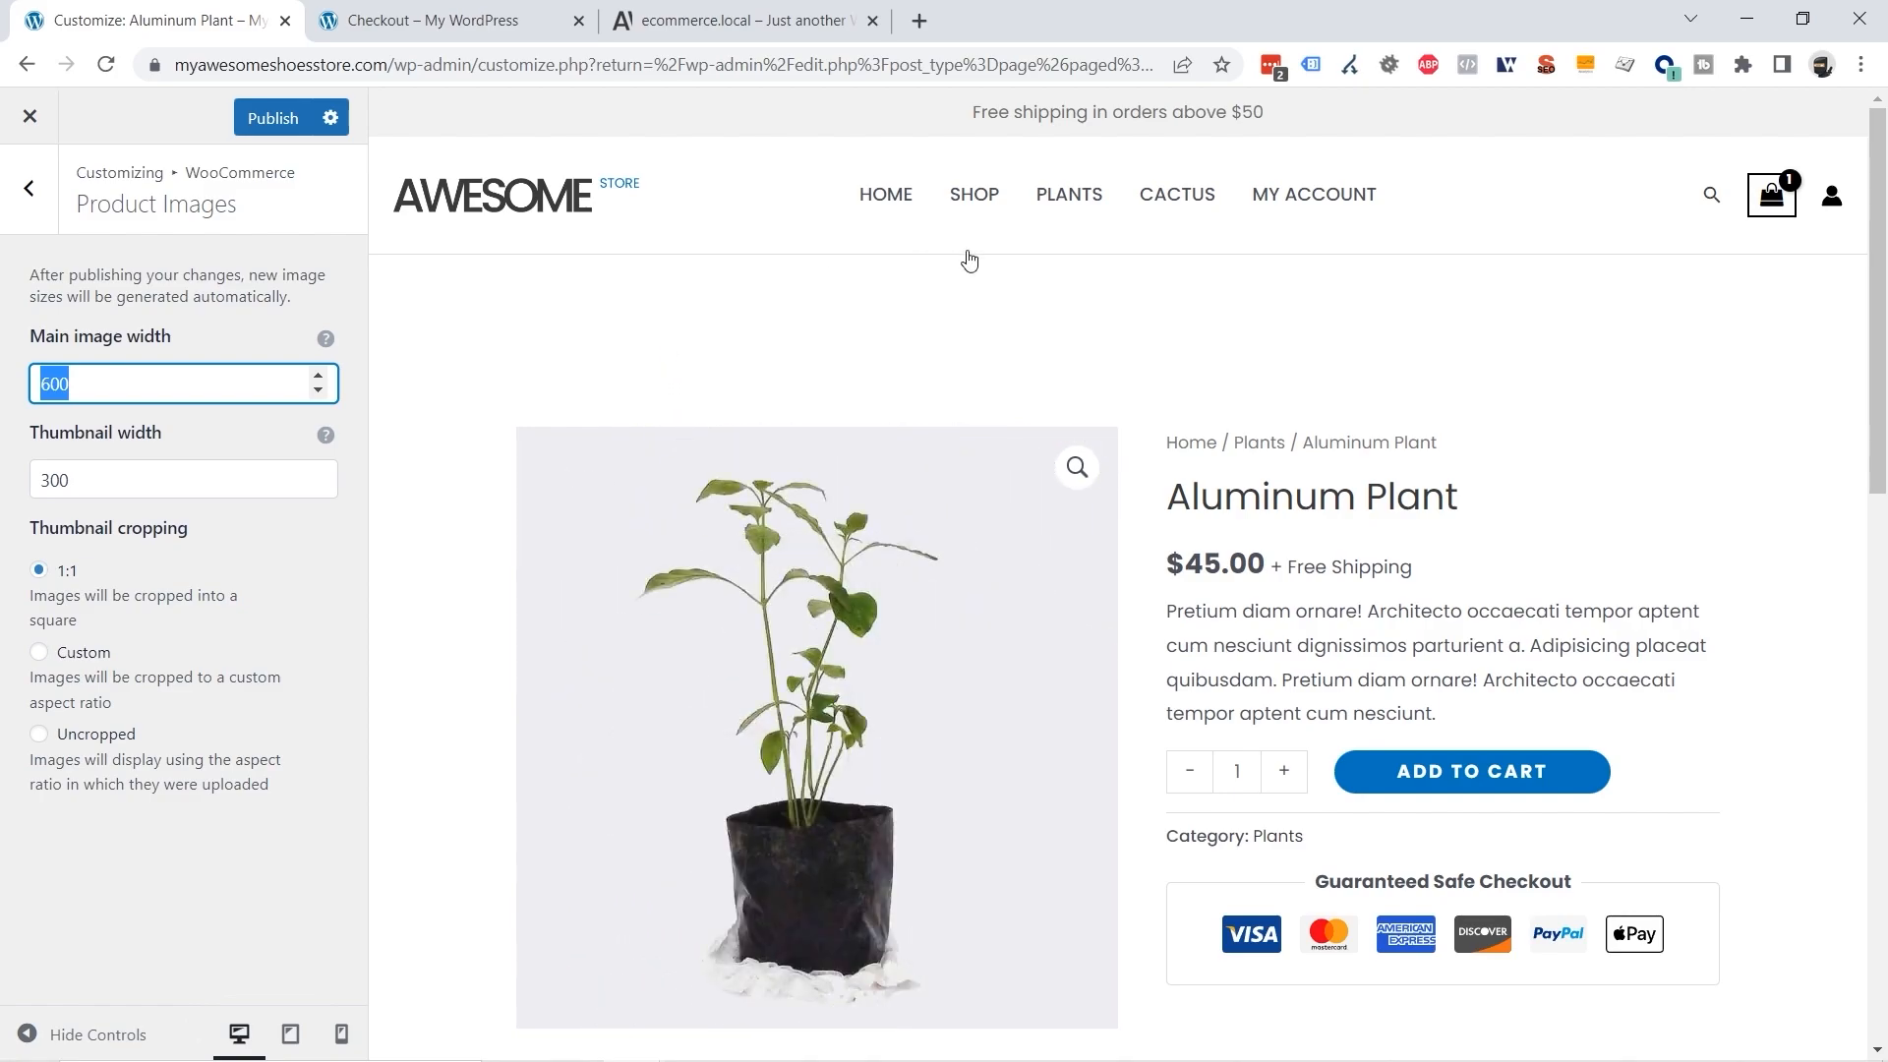
{"action": "left_click", "coordinate": [976, 194]}
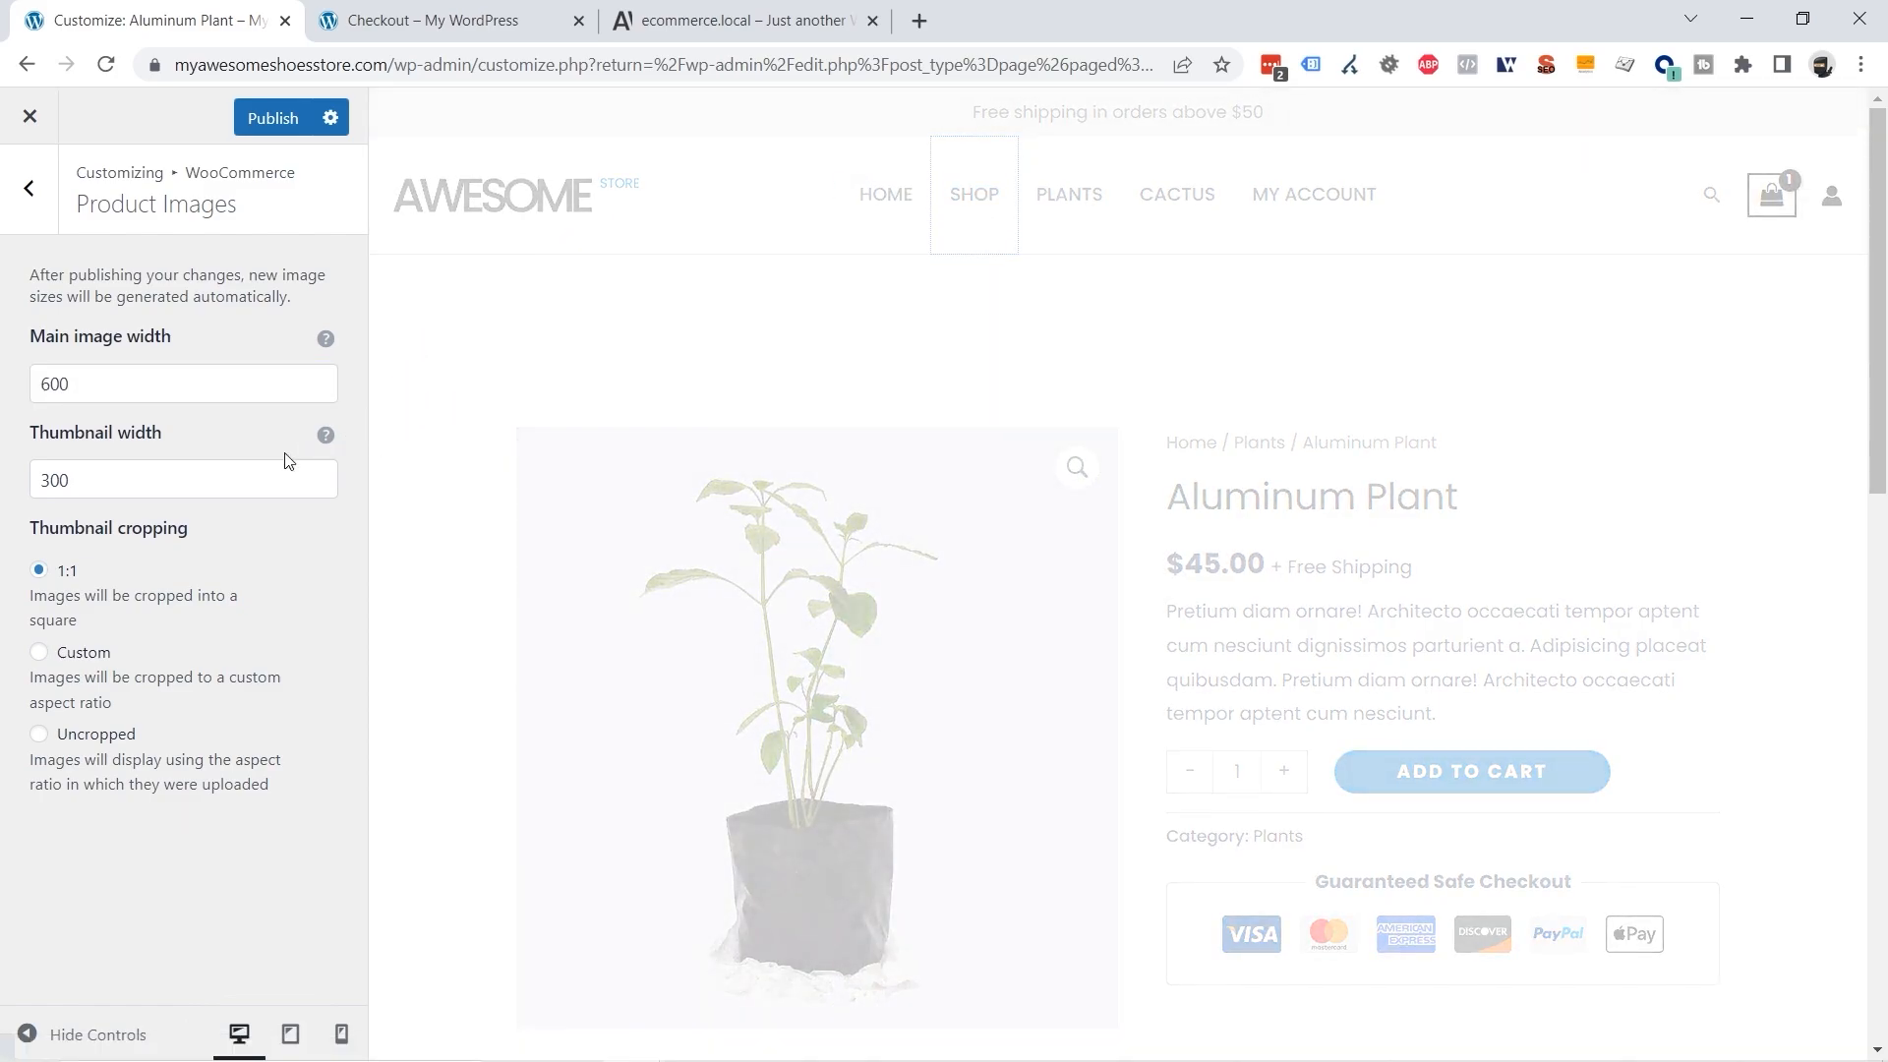
Check the Thumbnail width setting against the Shop page's product thumbnails and publish the changes.
{"action": "left_click_drag", "start_coordinate": [101, 479], "coordinate": [38, 479]}
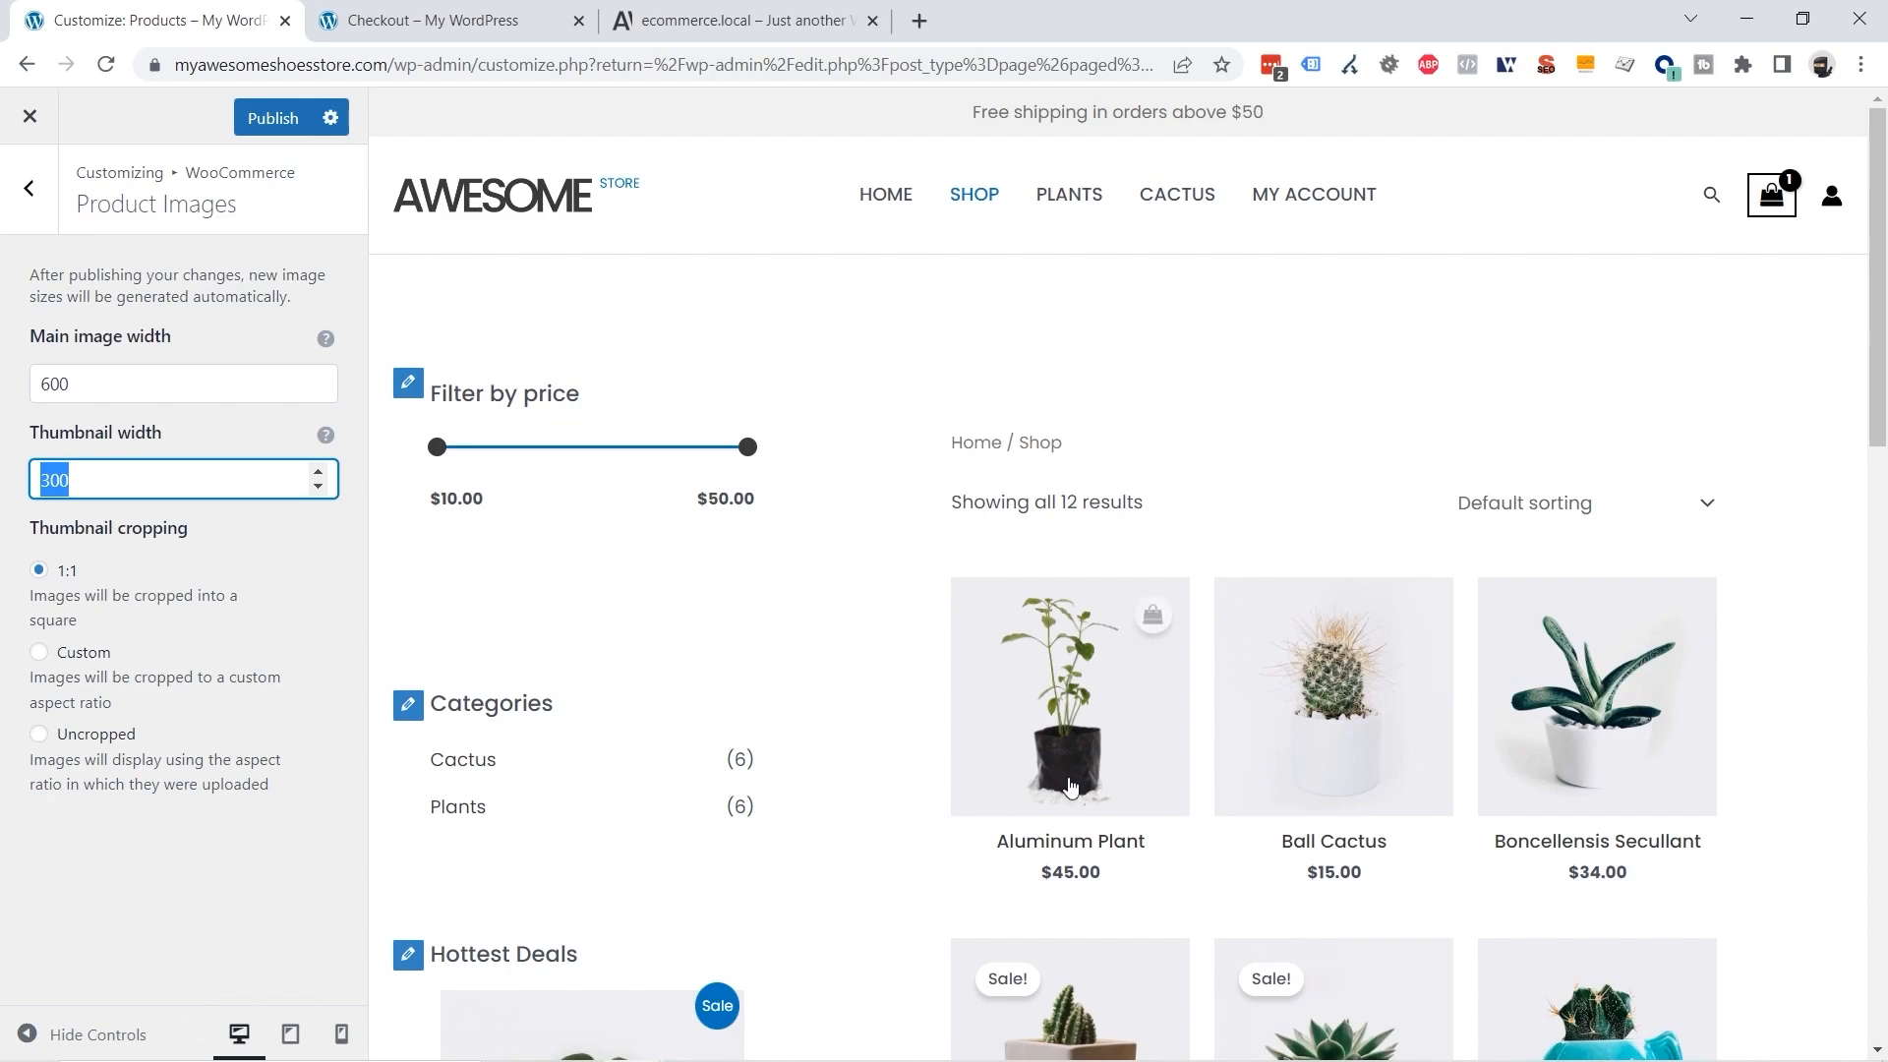
{"action": "scroll", "coordinate": [1660, 417], "scroll_direction": "down", "scroll_amount": 1}
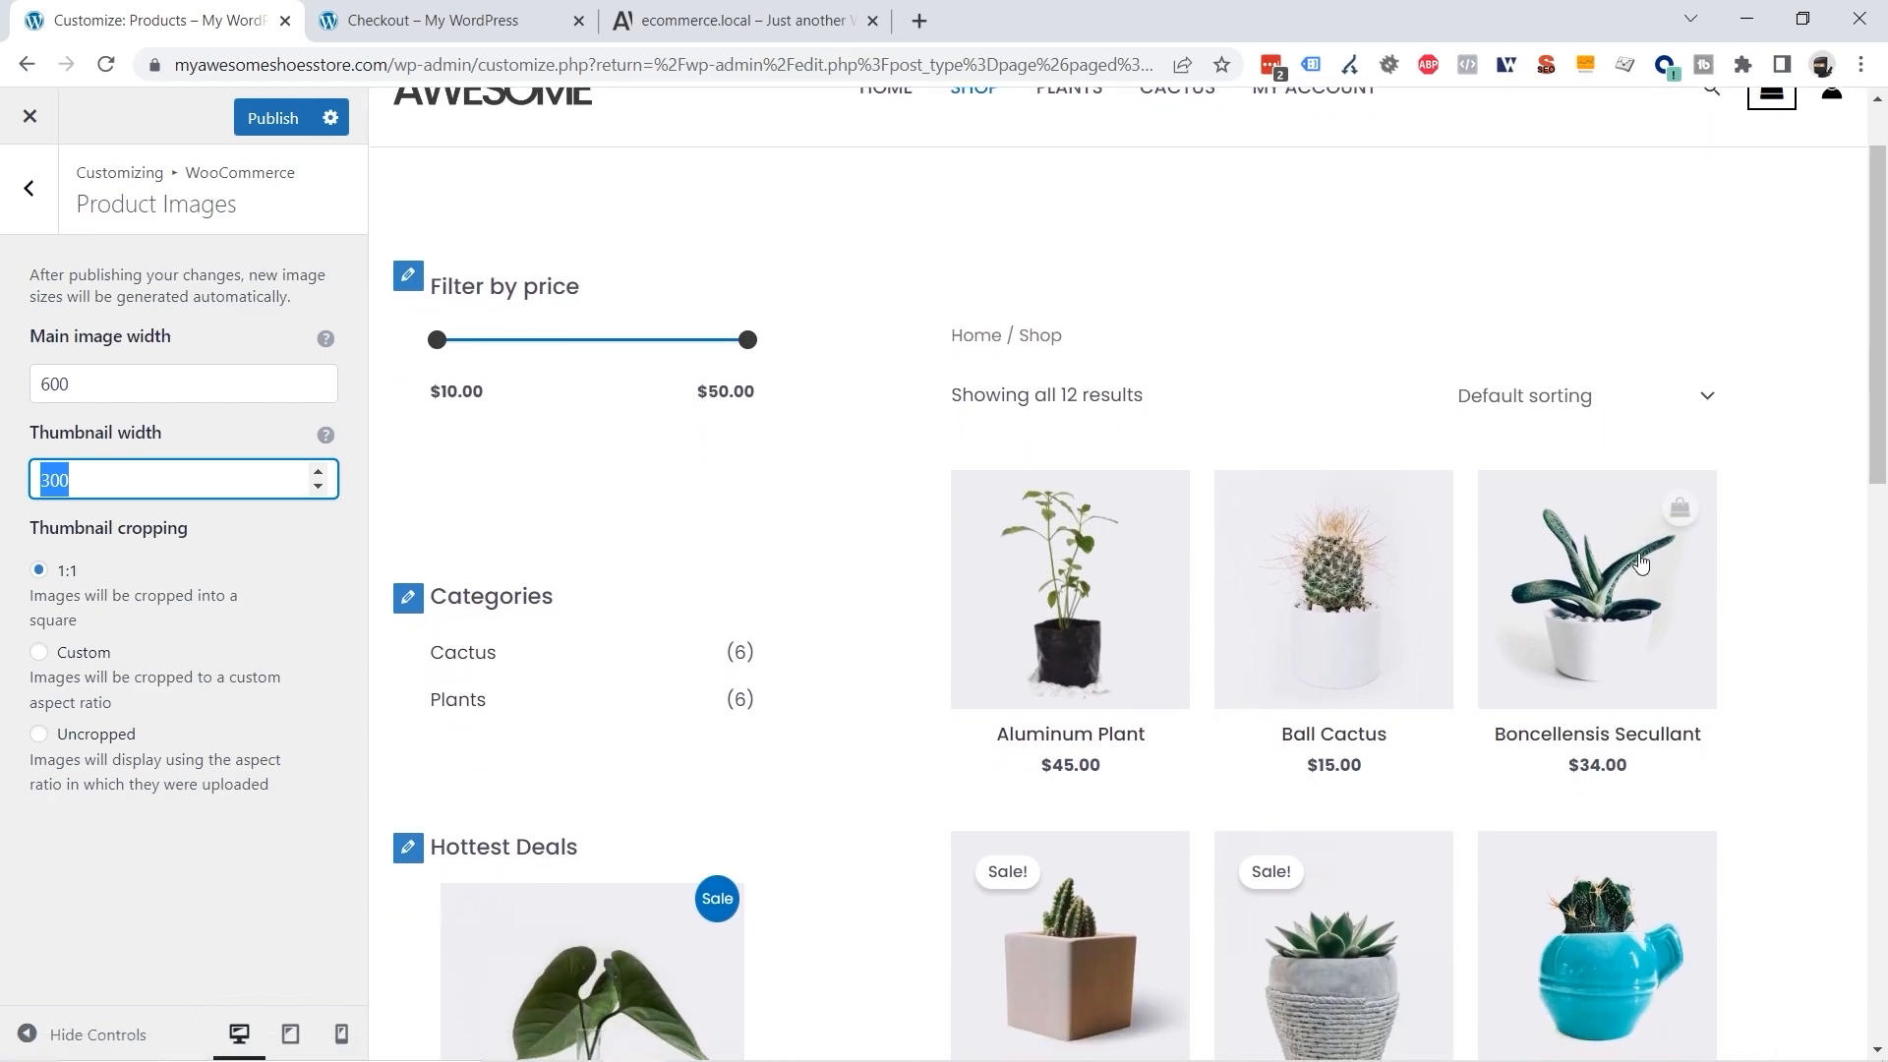
{"action": "left_click", "coordinate": [265, 120]}
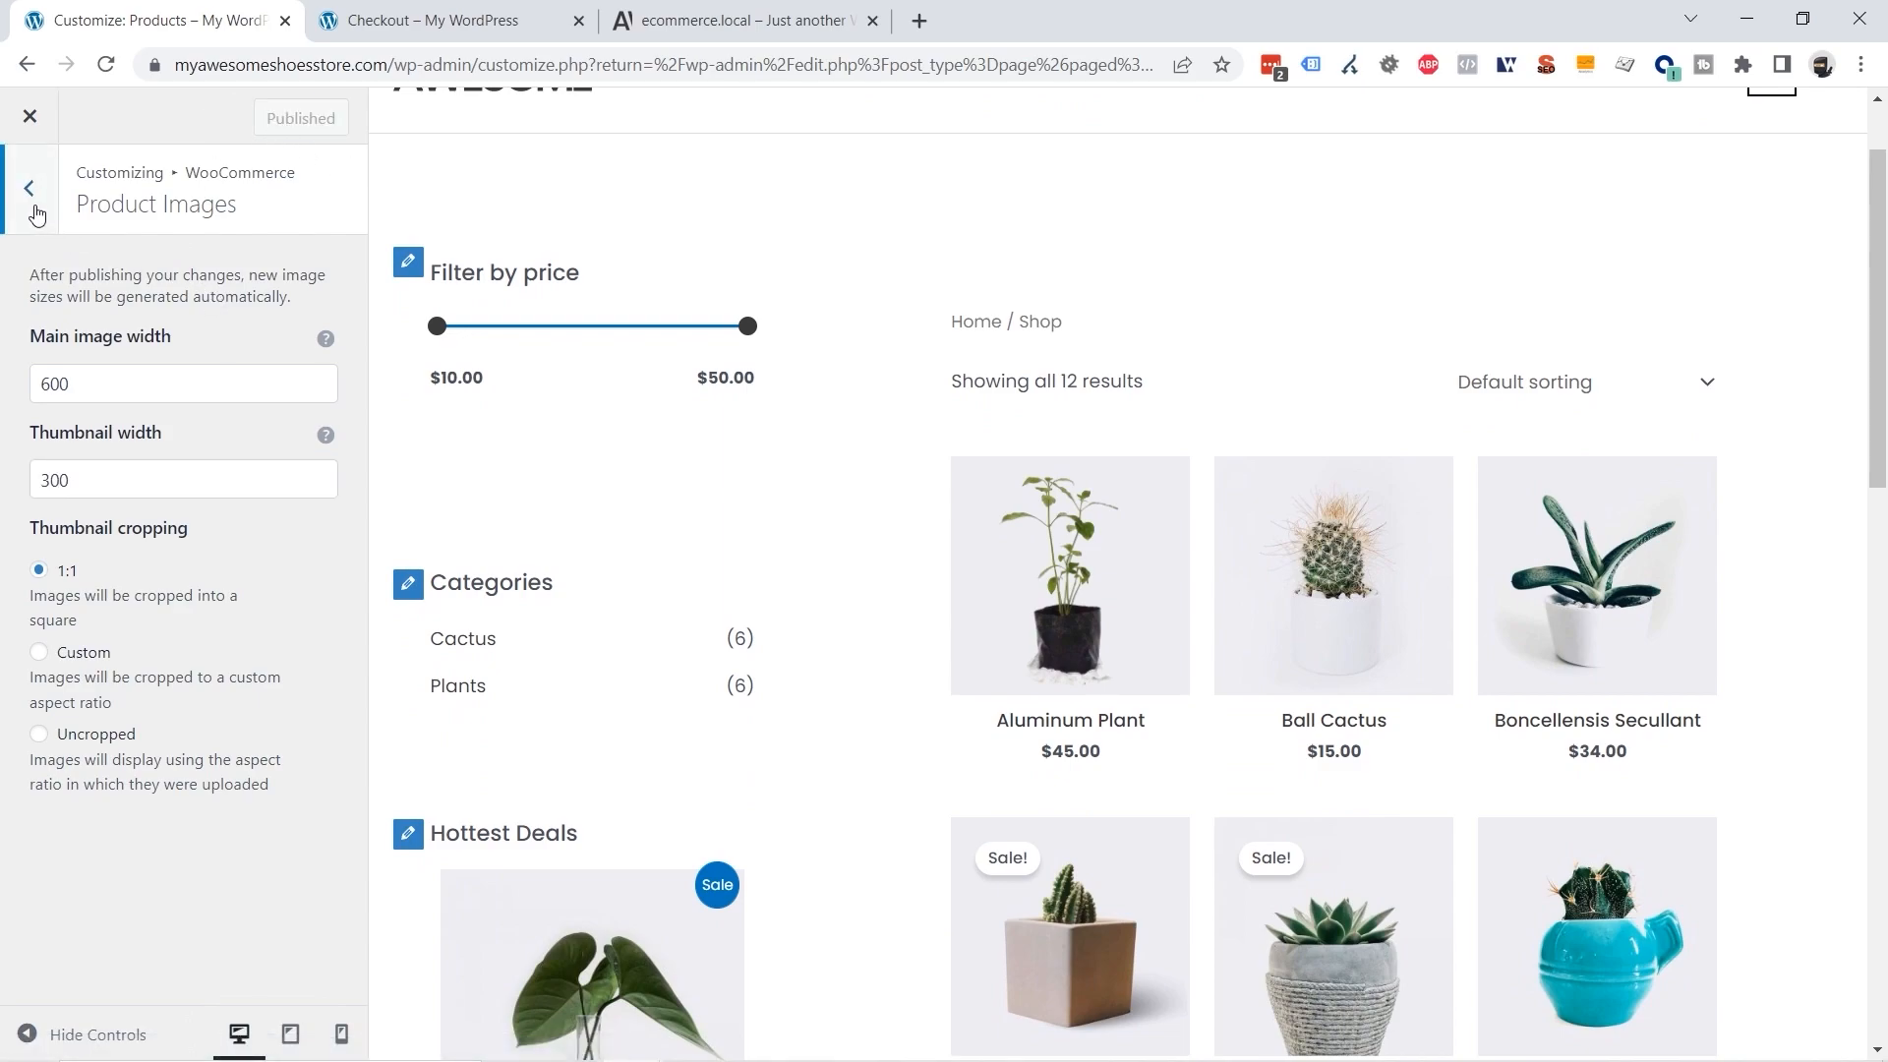
Open WooCommerce's Store Notice settings, enable the store notice and review its demo-store text in the preview.
{"action": "left_click", "coordinate": [35, 205]}
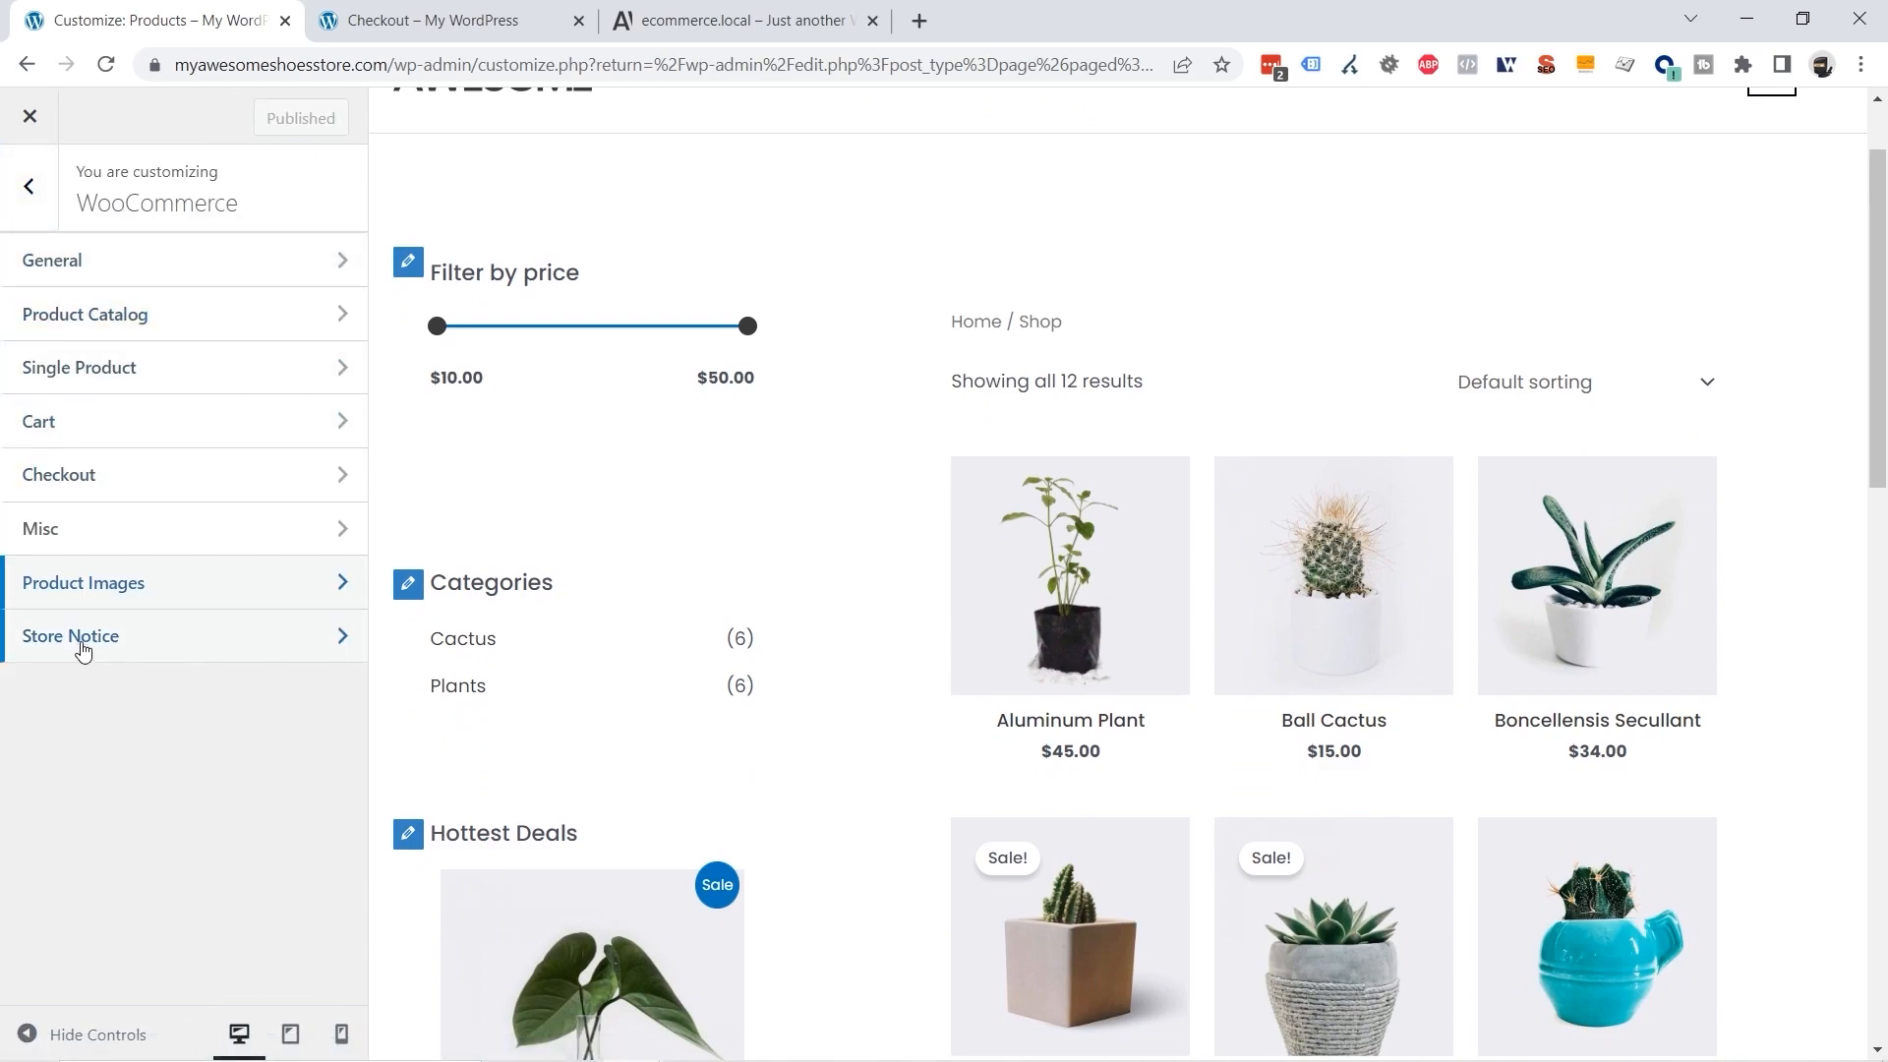
{"action": "left_click", "coordinate": [111, 642]}
{"action": "left_click", "coordinate": [111, 642]}
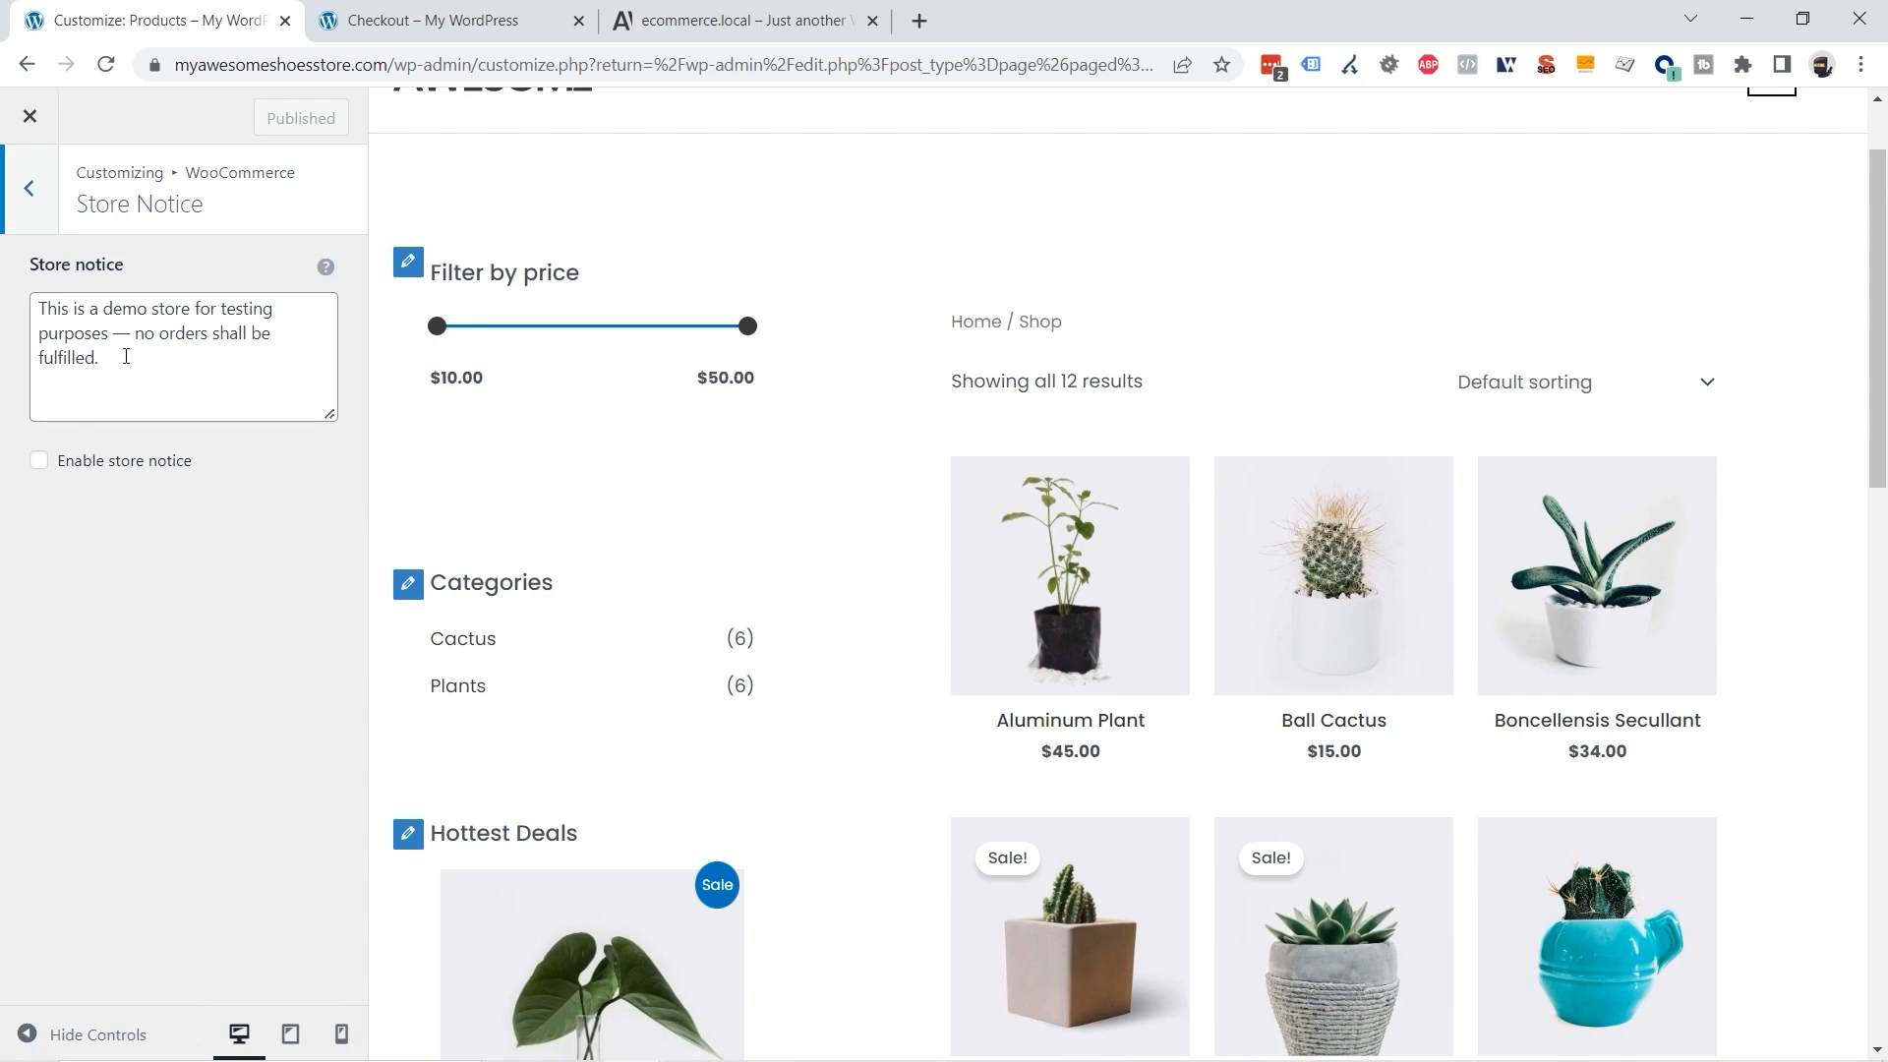
{"action": "left_click", "coordinate": [39, 462]}
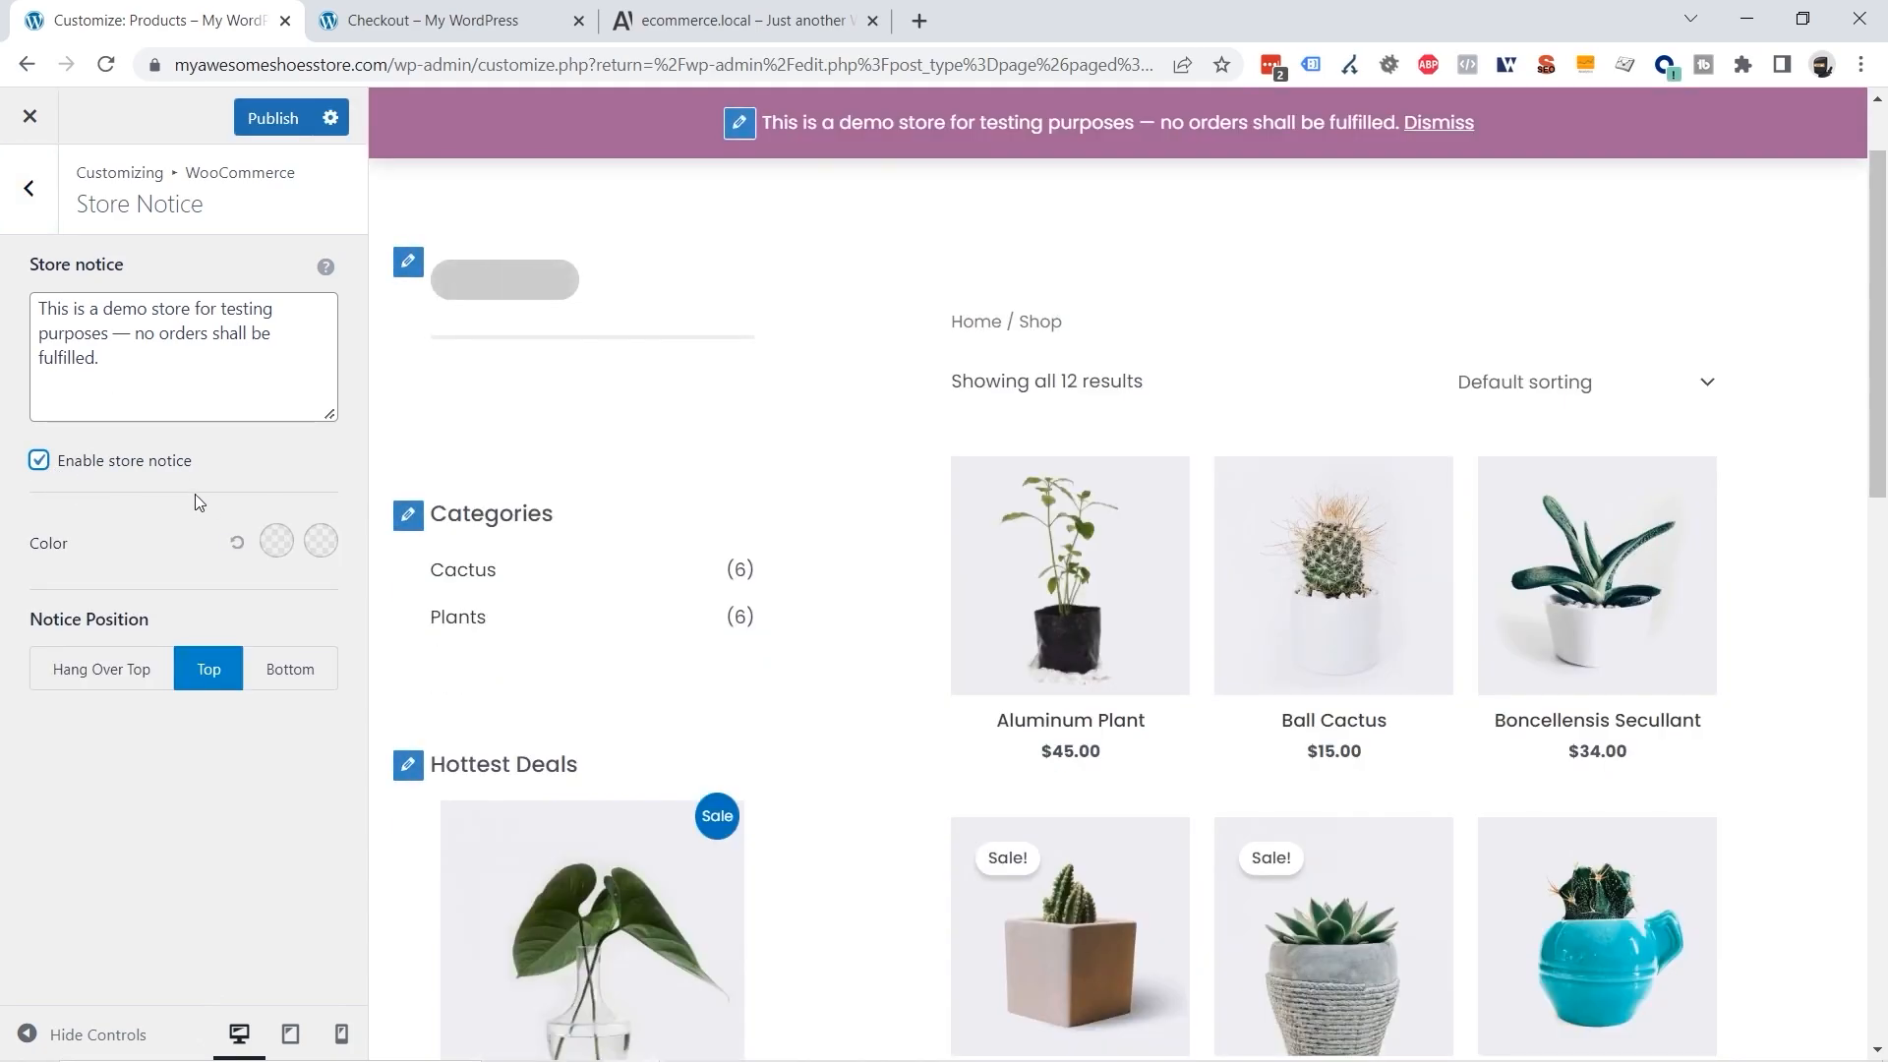
{"action": "left_click", "coordinate": [147, 396]}
{"action": "left_click_drag", "start_coordinate": [122, 363], "coordinate": [39, 307]}
{"action": "left_click", "coordinate": [170, 386]}
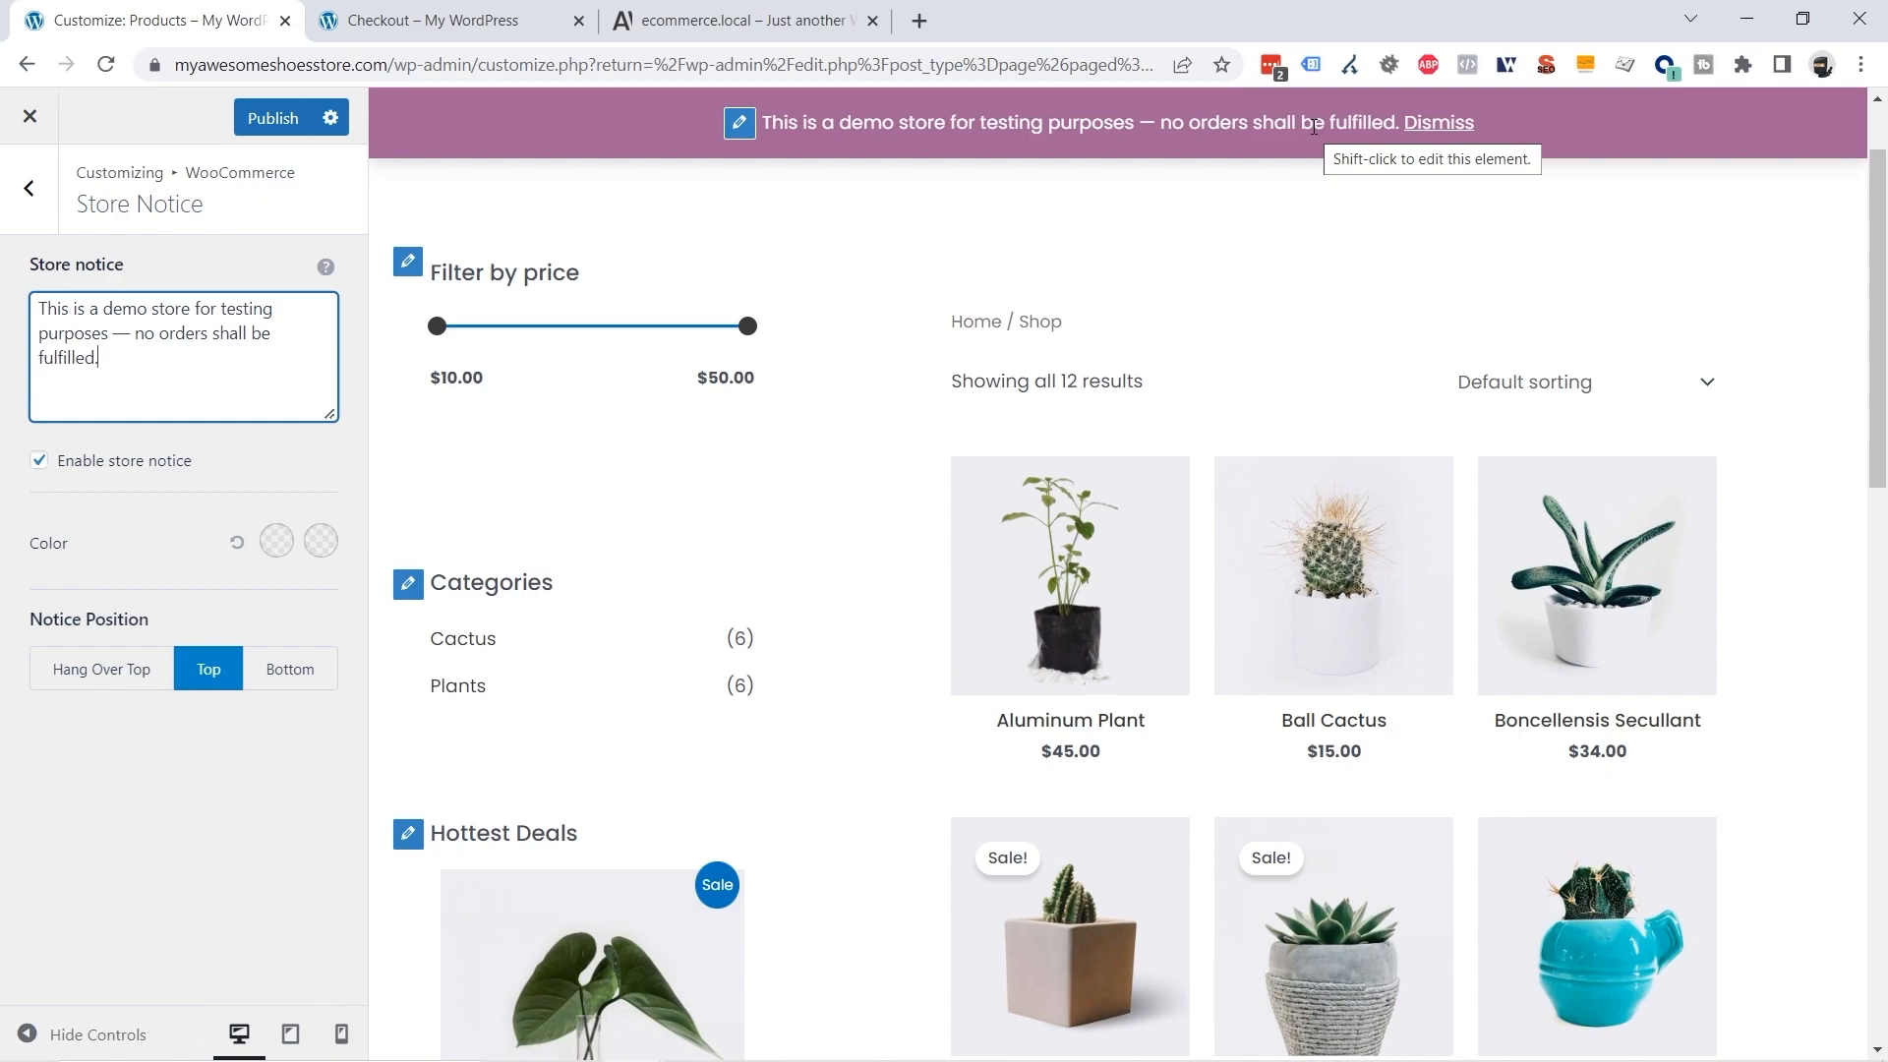
{"action": "left_click", "coordinate": [232, 501]}
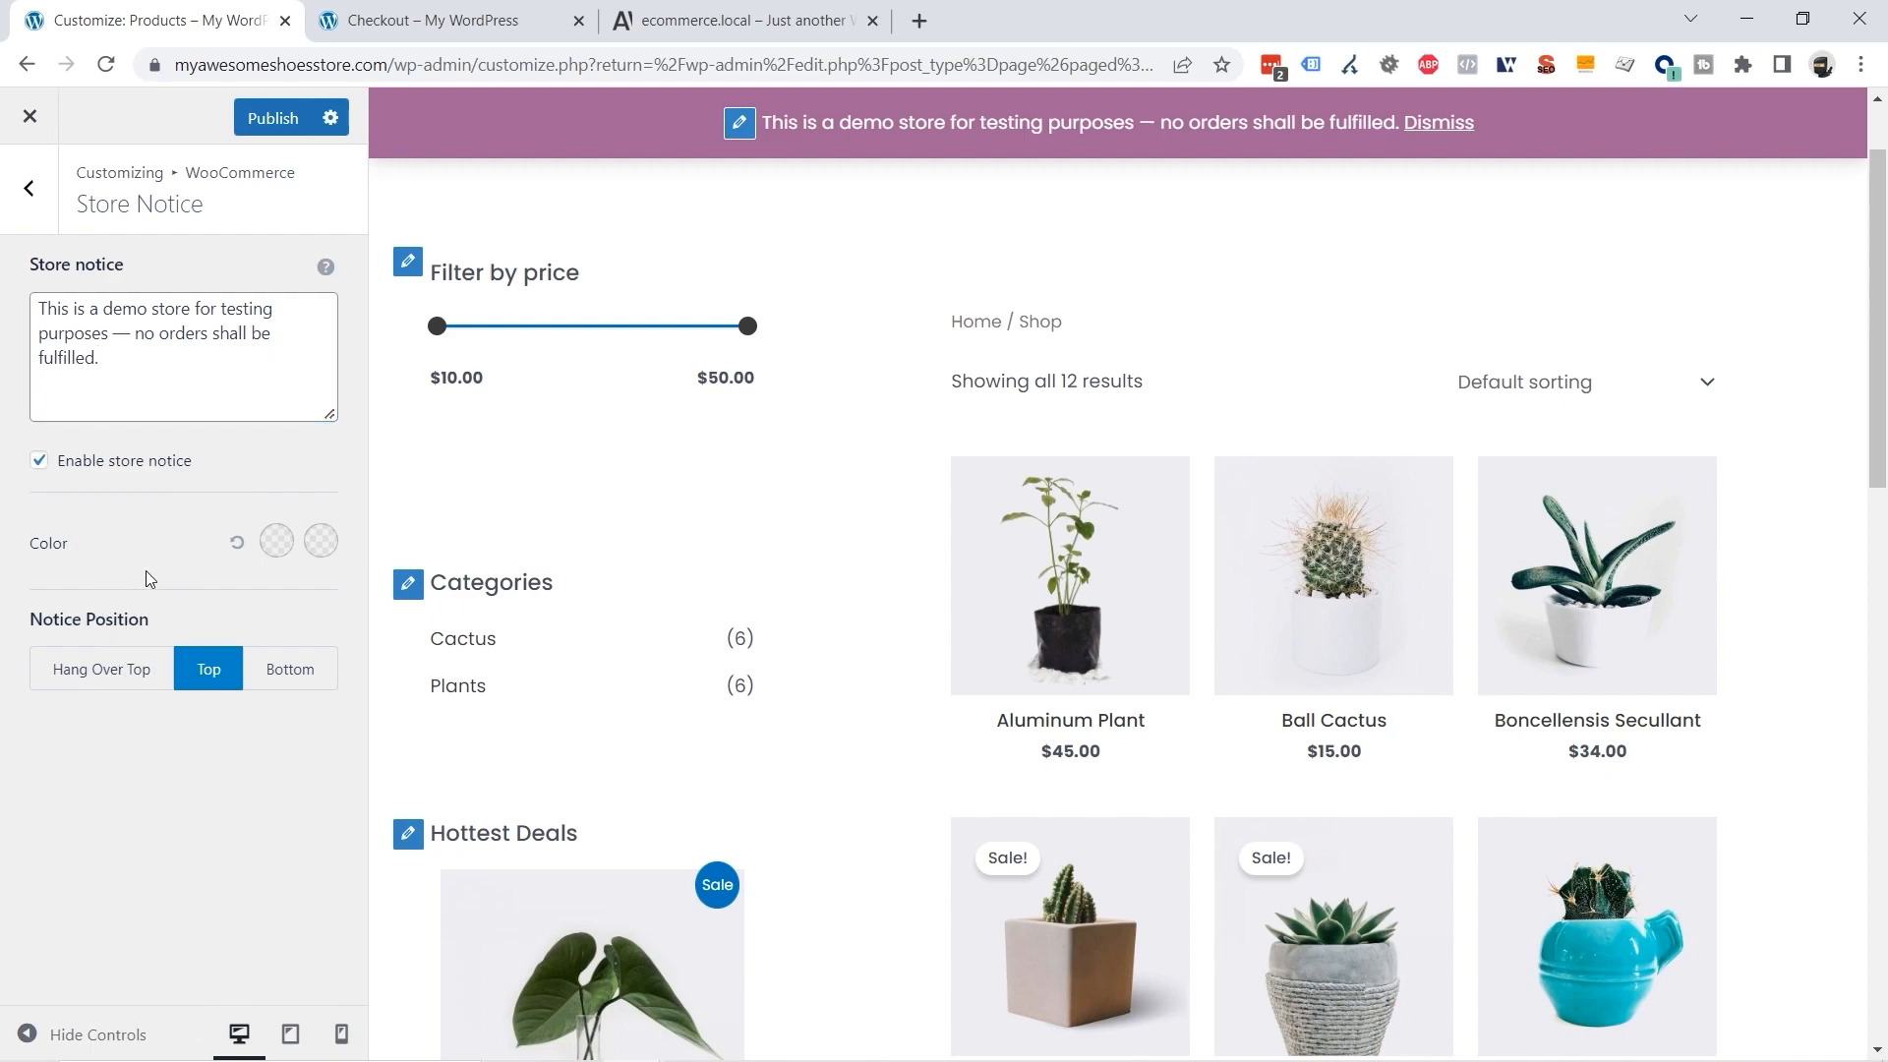
Try the Hang Over Top and Top notice positions, comparing how the banner behaves along the Shop page preview.
{"action": "left_click", "coordinate": [97, 673]}
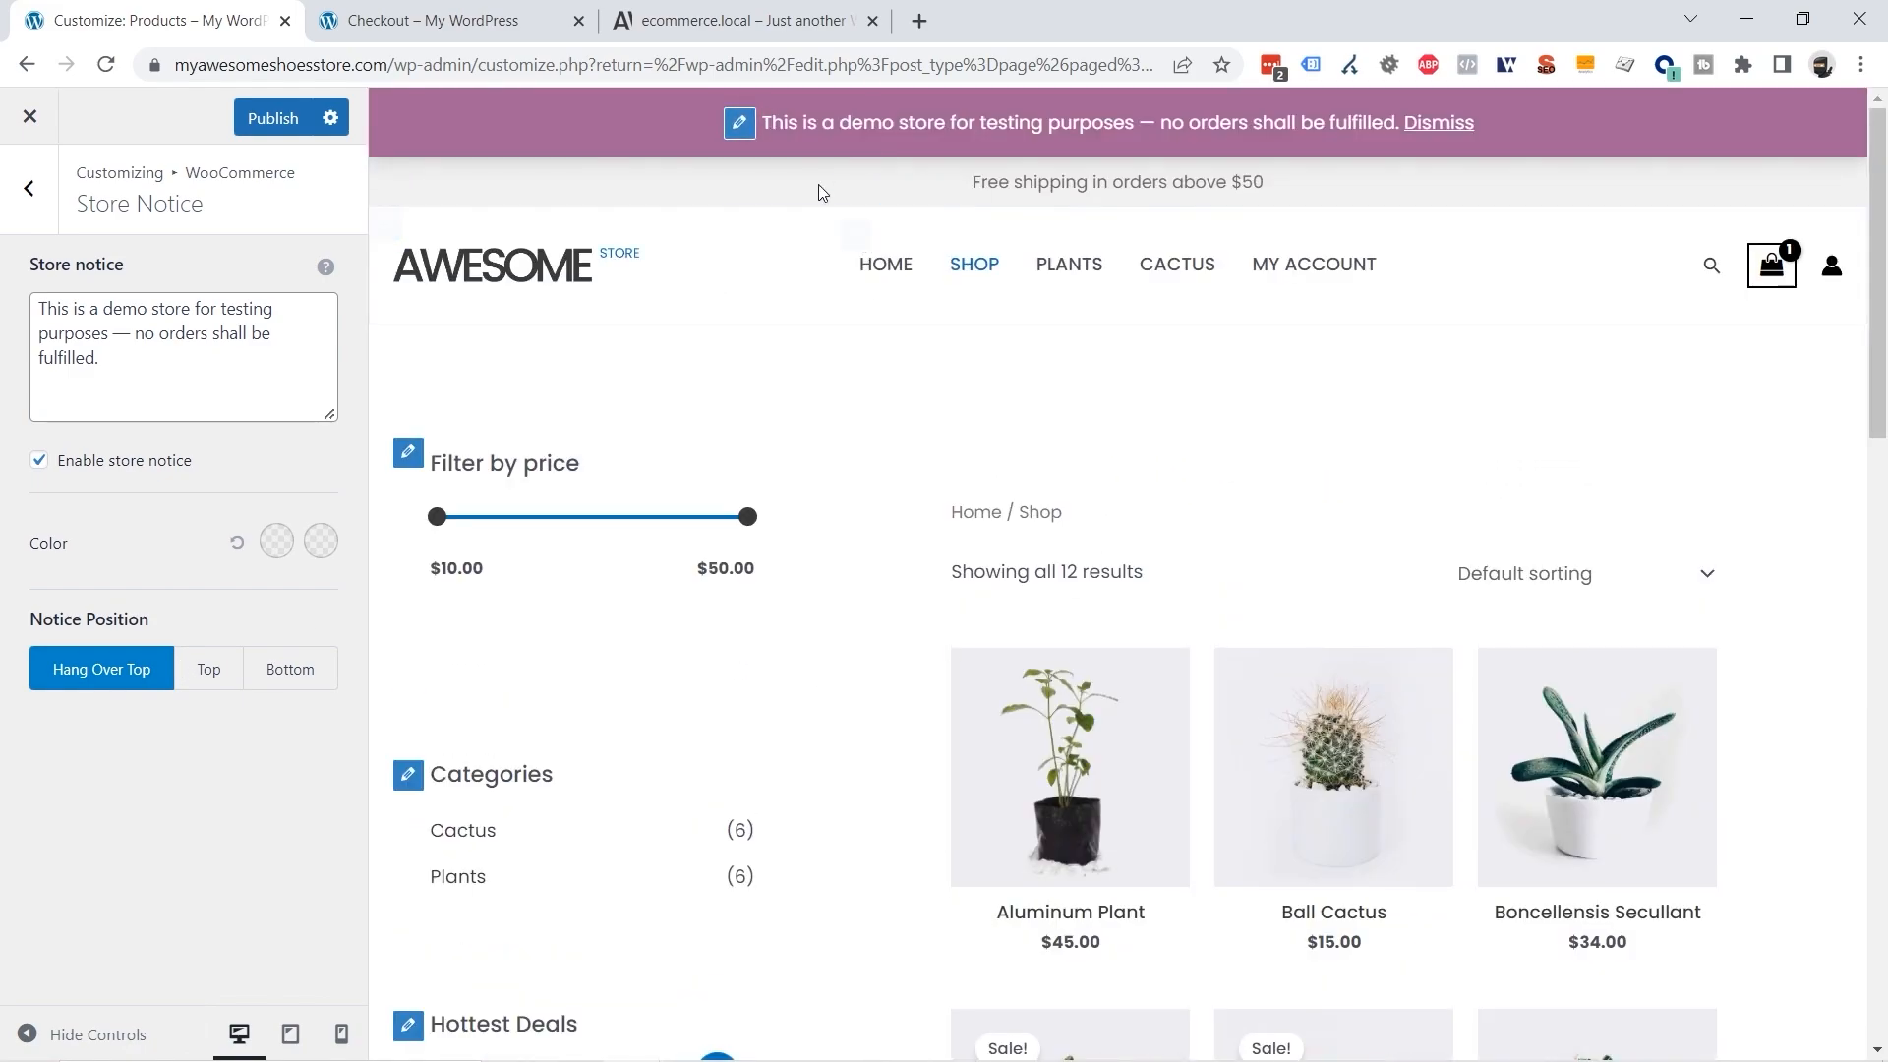
{"action": "scroll", "coordinate": [1043, 354], "scroll_direction": "down", "scroll_amount": 15}
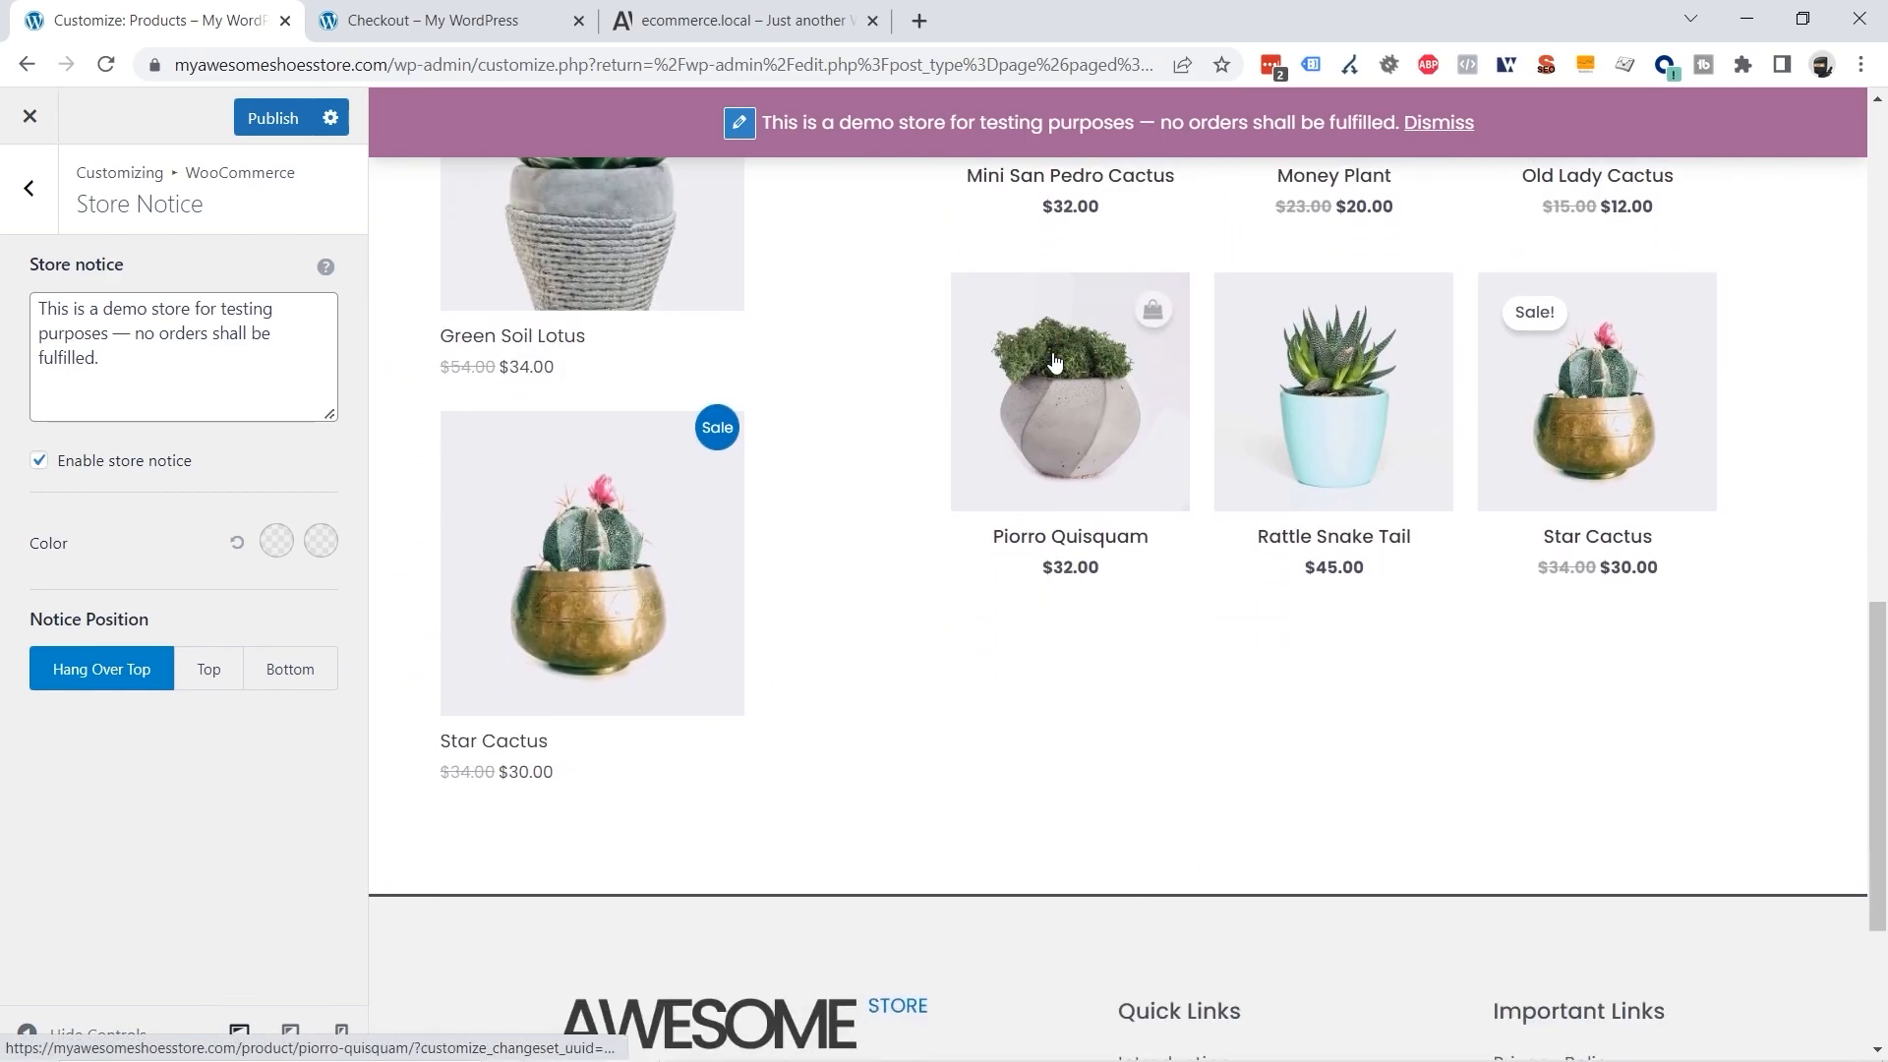
{"action": "scroll", "coordinate": [1040, 356], "scroll_direction": "up", "scroll_amount": 8}
{"action": "scroll", "coordinate": [1040, 356], "scroll_direction": "up", "scroll_amount": 7}
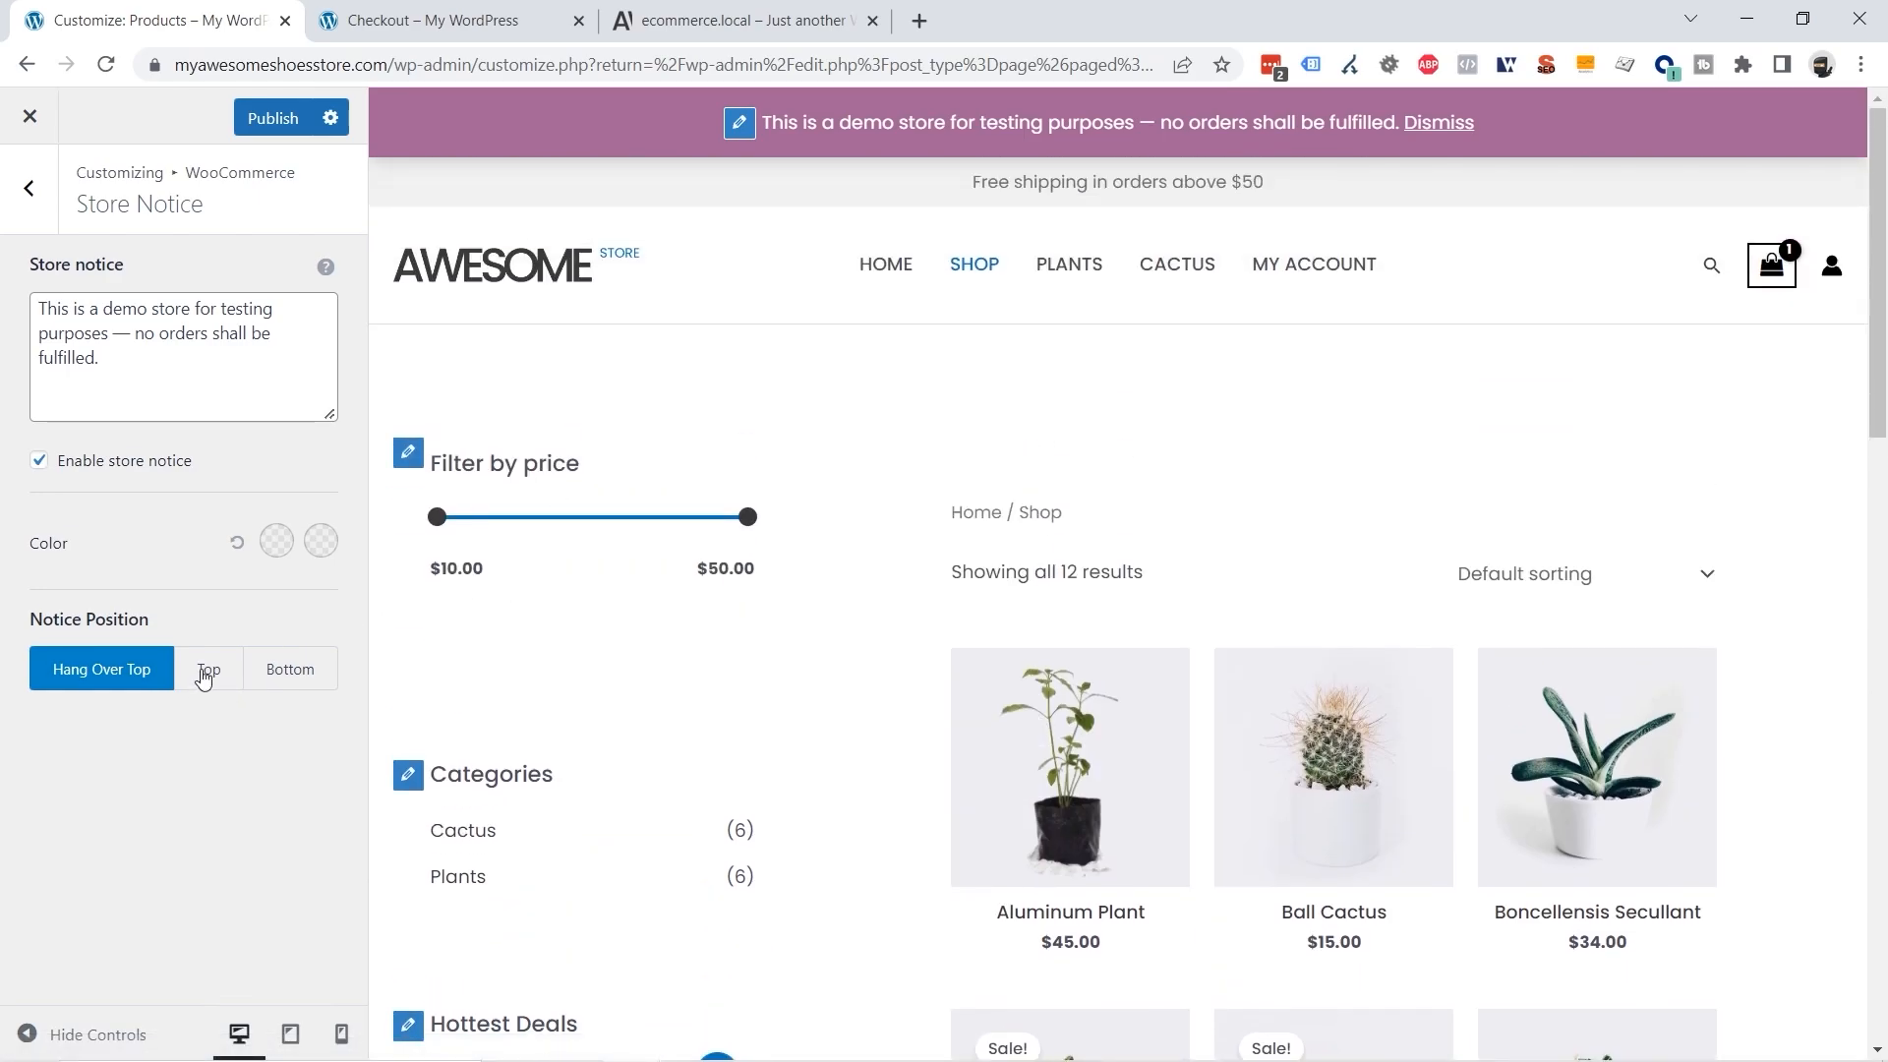
{"action": "left_click", "coordinate": [202, 669]}
{"action": "scroll", "coordinate": [1101, 401], "scroll_direction": "down", "scroll_amount": 5}
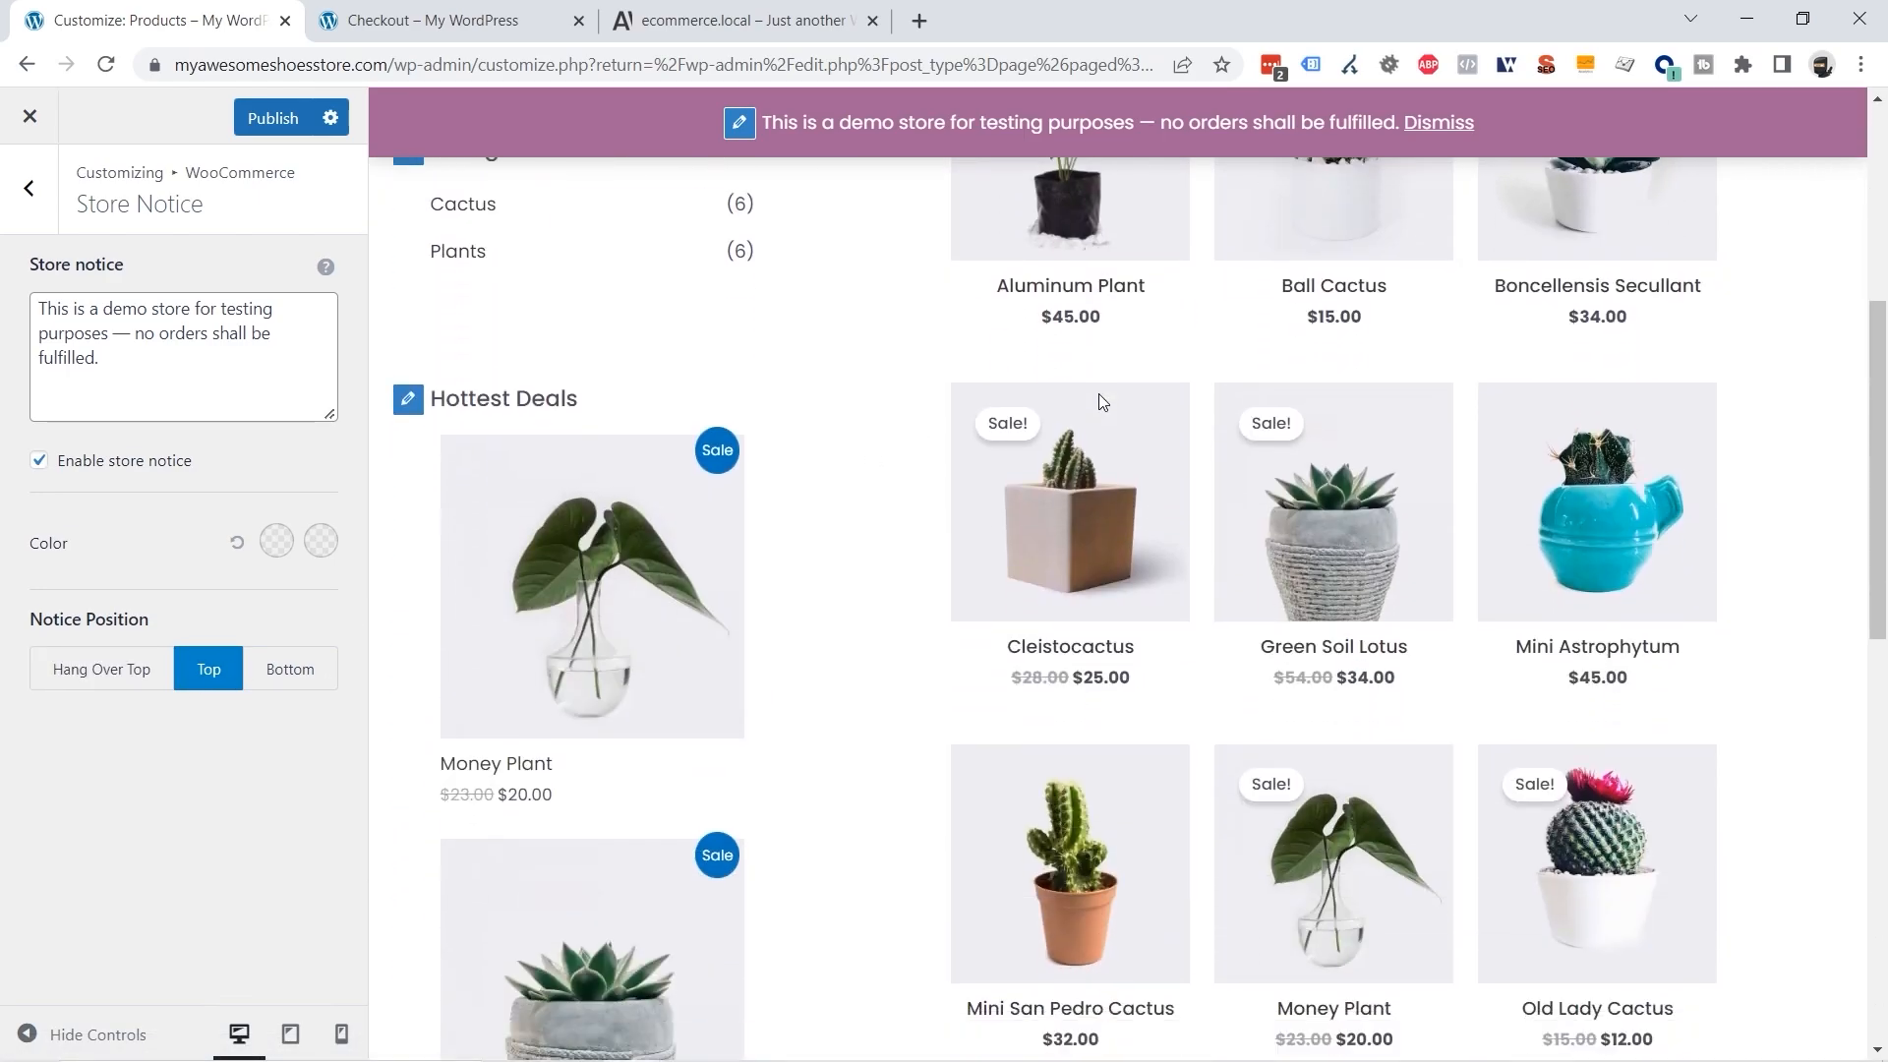
{"action": "scroll", "coordinate": [1101, 401], "scroll_direction": "up", "scroll_amount": 5}
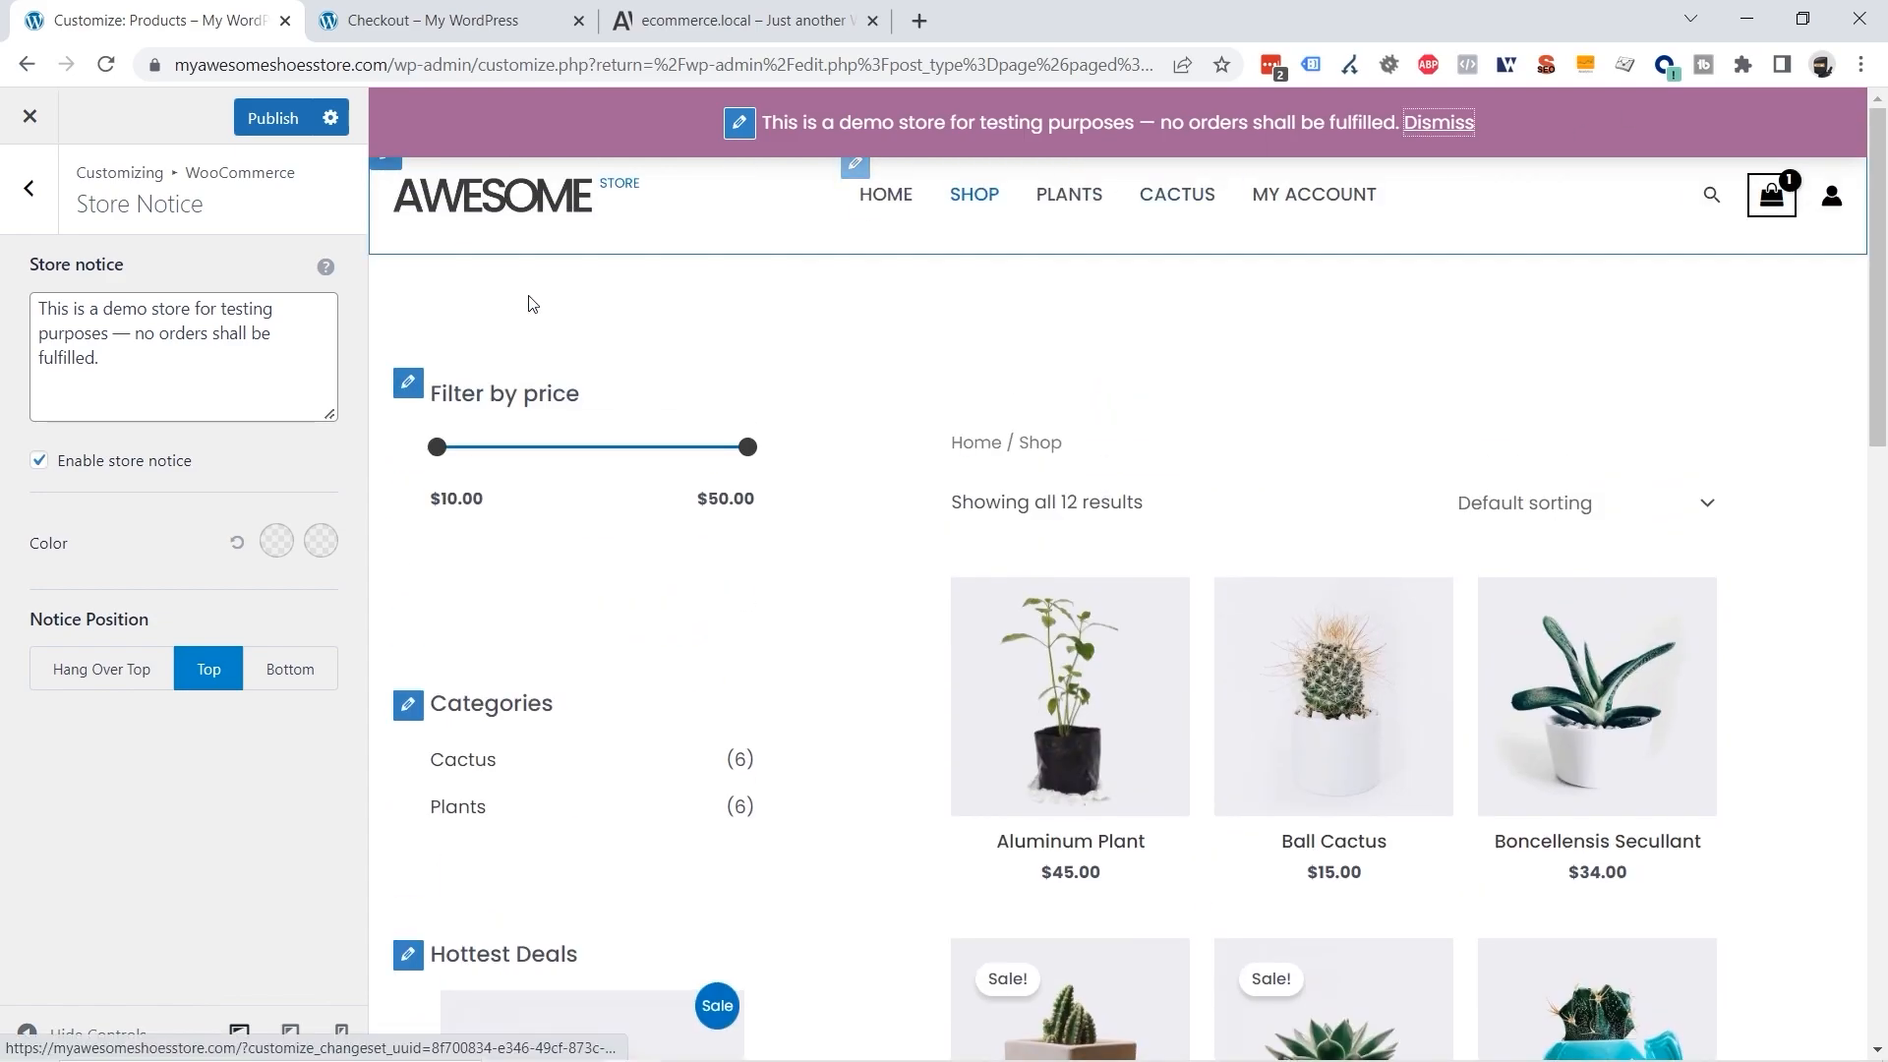
Set the store notice's position to Bottom and check it along the Shop page preview.
{"action": "left_click", "coordinate": [285, 679]}
{"action": "scroll", "coordinate": [1474, 603], "scroll_direction": "down", "scroll_amount": 15}
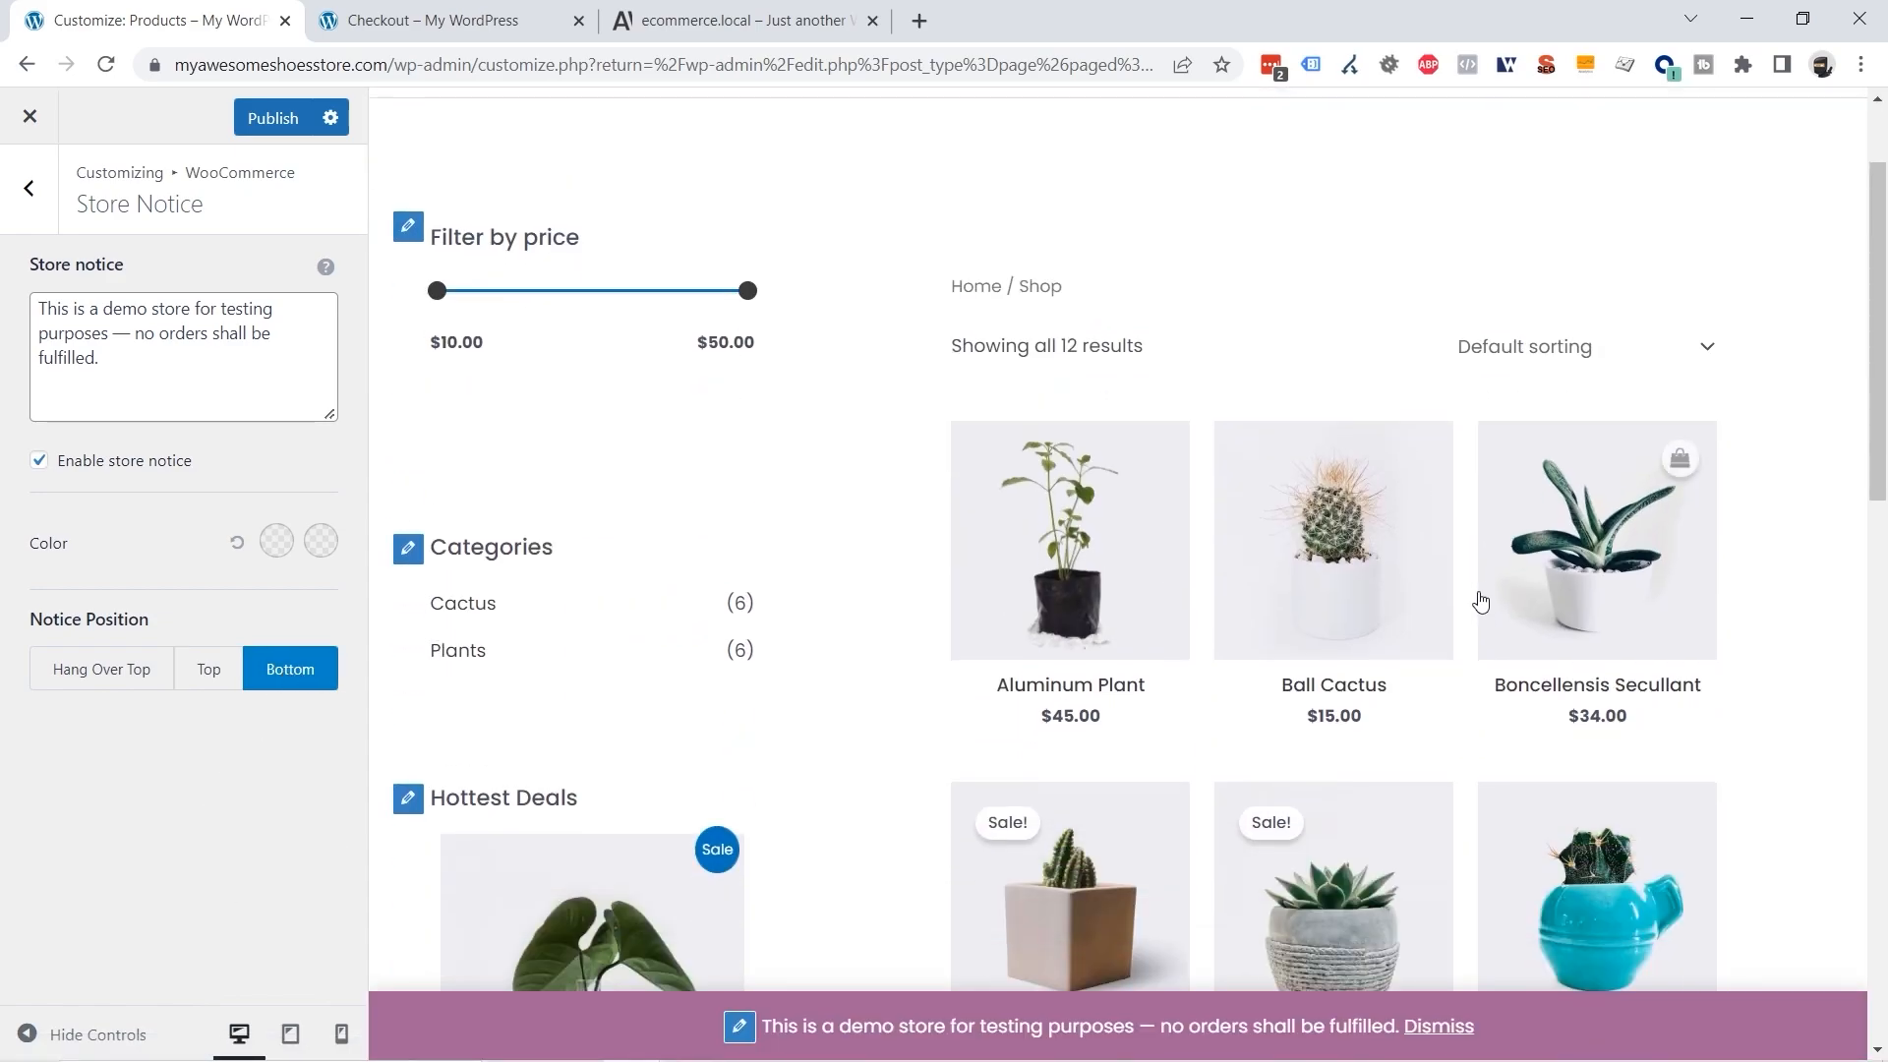
{"action": "scroll", "coordinate": [1475, 595], "scroll_direction": "up", "scroll_amount": 15}
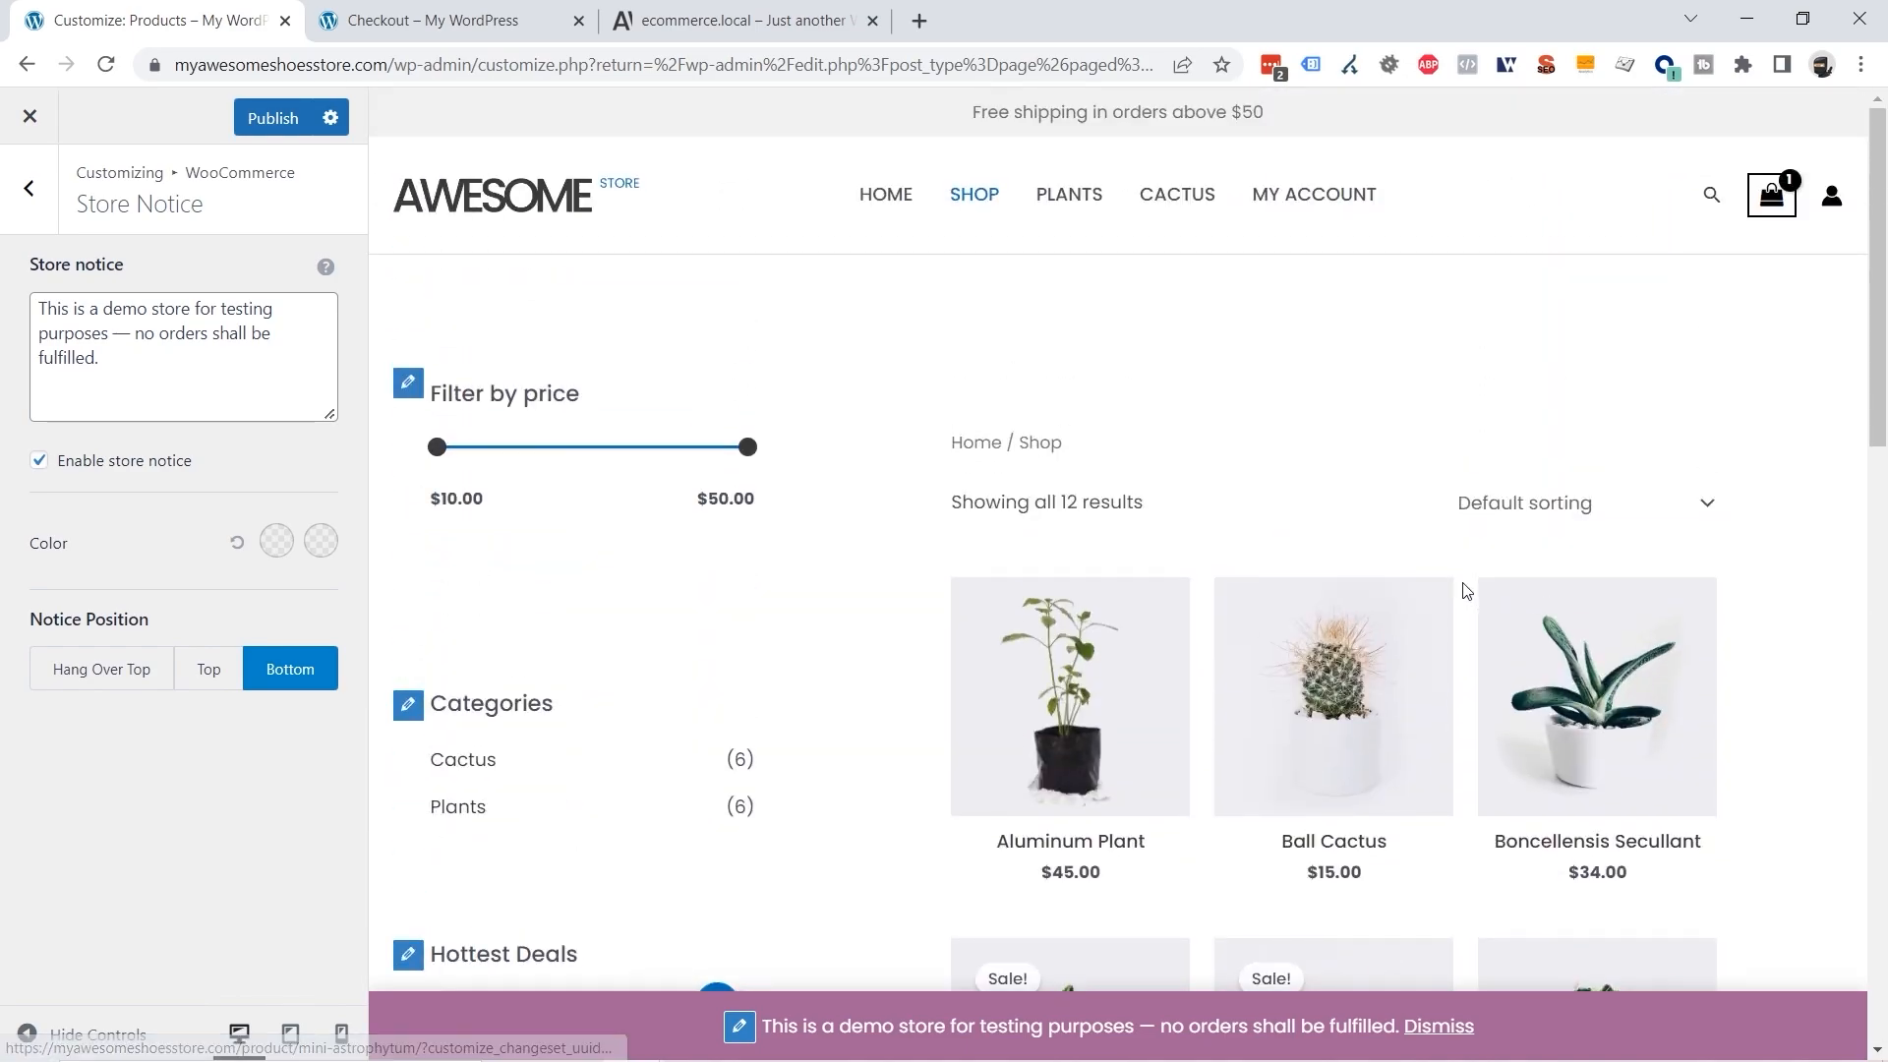
Set the store notice's text color to near-white and its background color to red #C81919.
{"action": "left_click", "coordinate": [276, 540]}
{"action": "left_click_drag", "start_coordinate": [275, 714], "coordinate": [31, 635]}
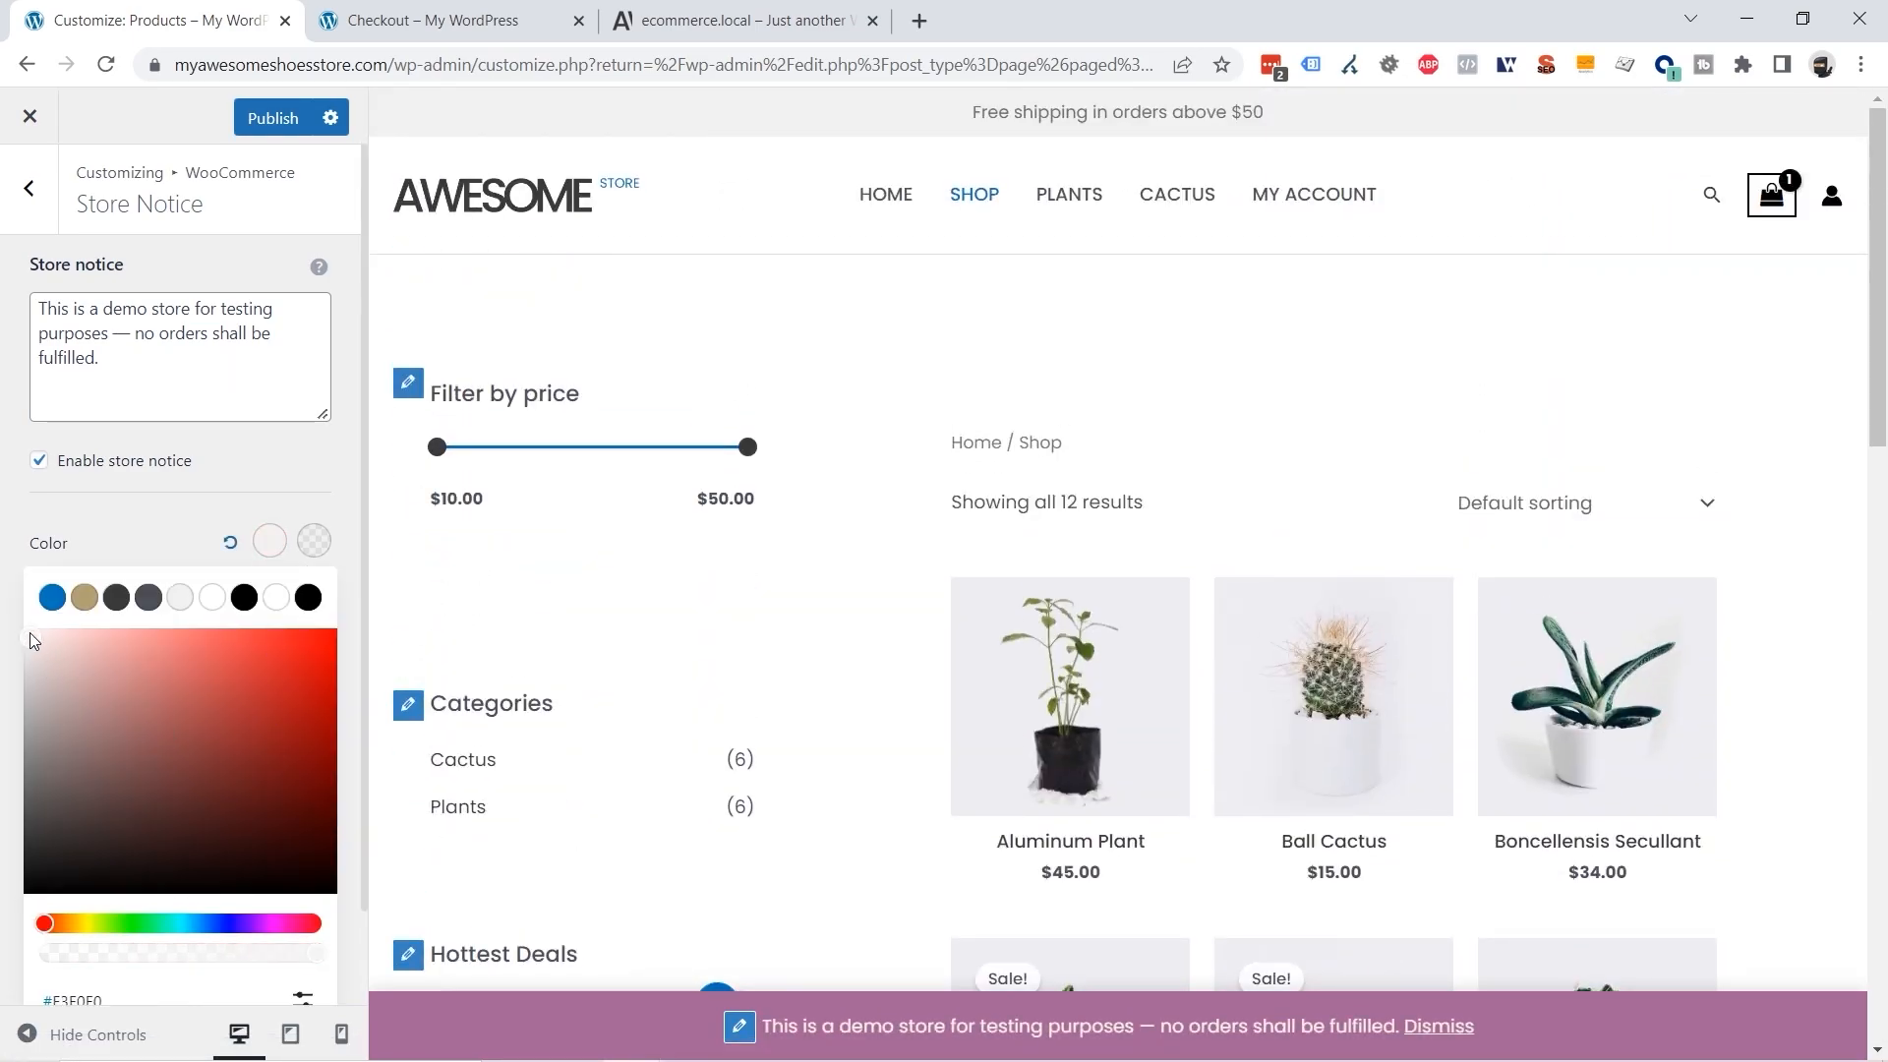
{"action": "left_click", "coordinate": [327, 545]}
{"action": "left_click", "coordinate": [327, 545]}
{"action": "left_click_drag", "start_coordinate": [257, 708], "coordinate": [293, 692]}
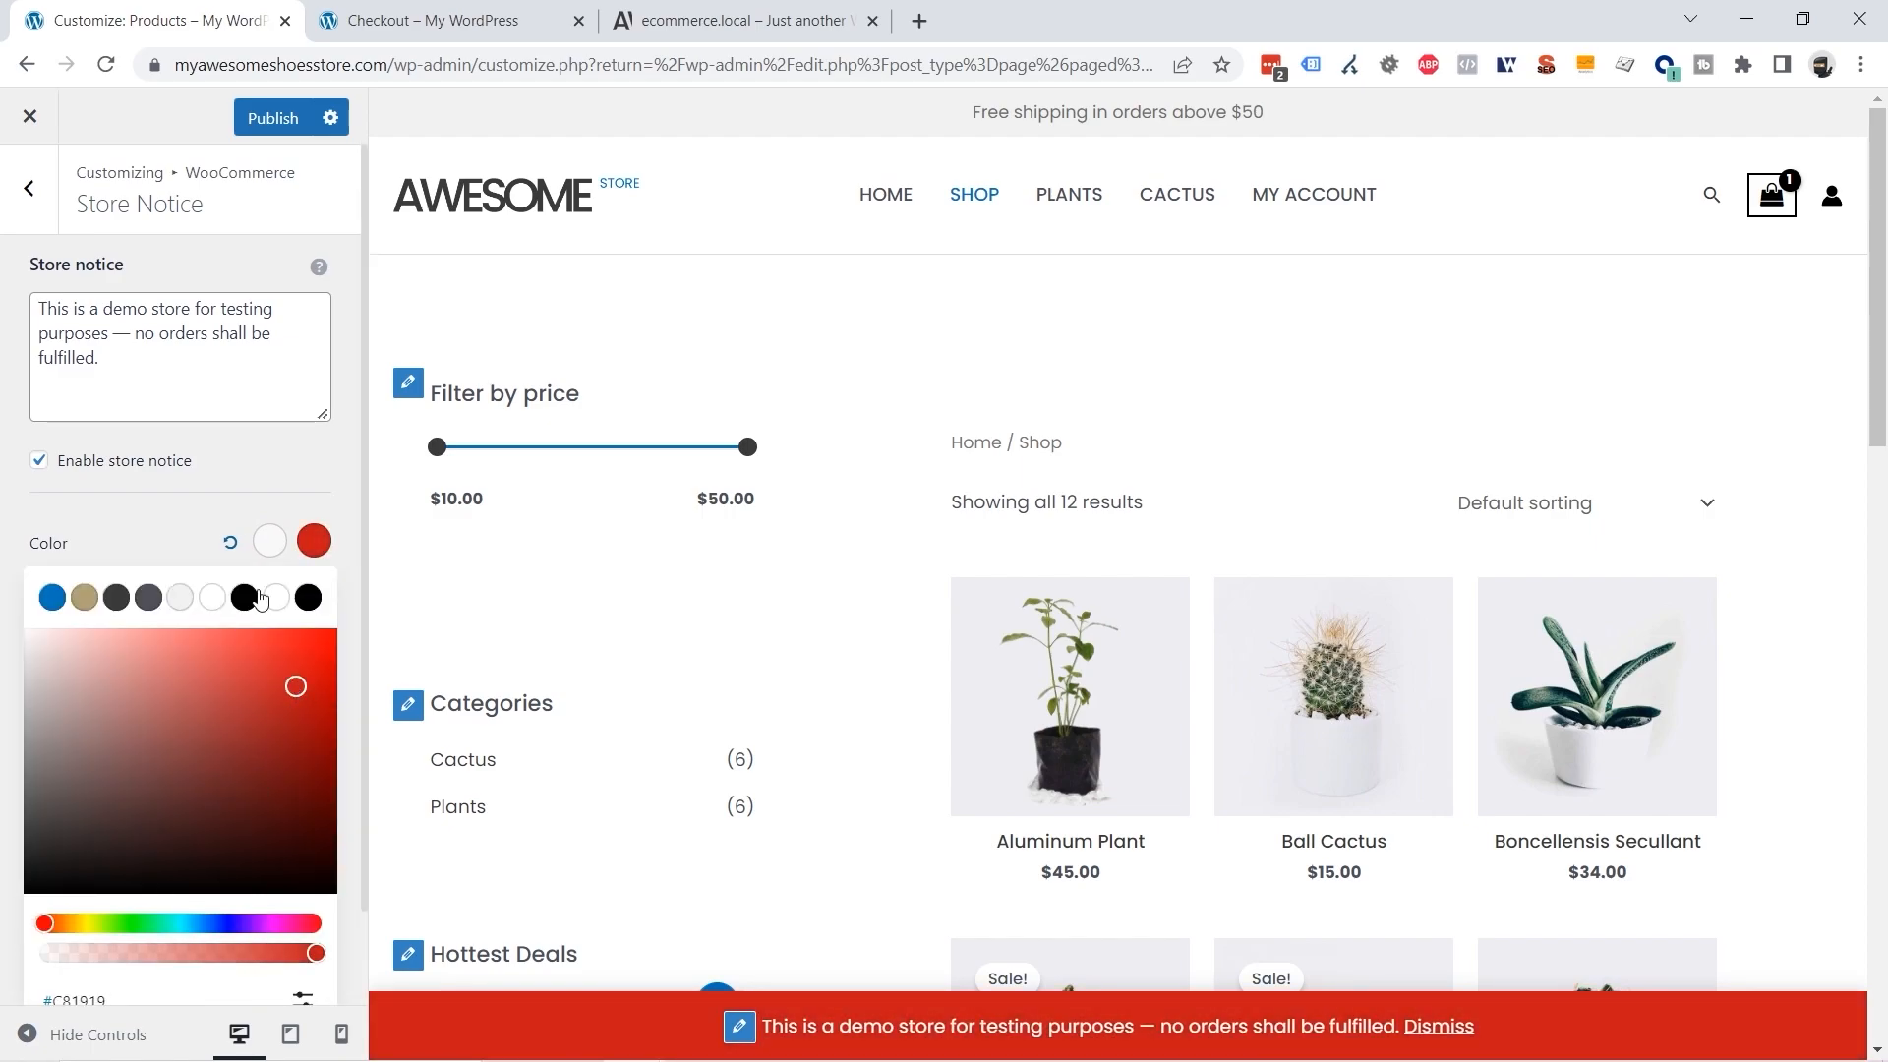
{"action": "left_click", "coordinate": [311, 486]}
{"action": "left_click", "coordinate": [267, 548]}
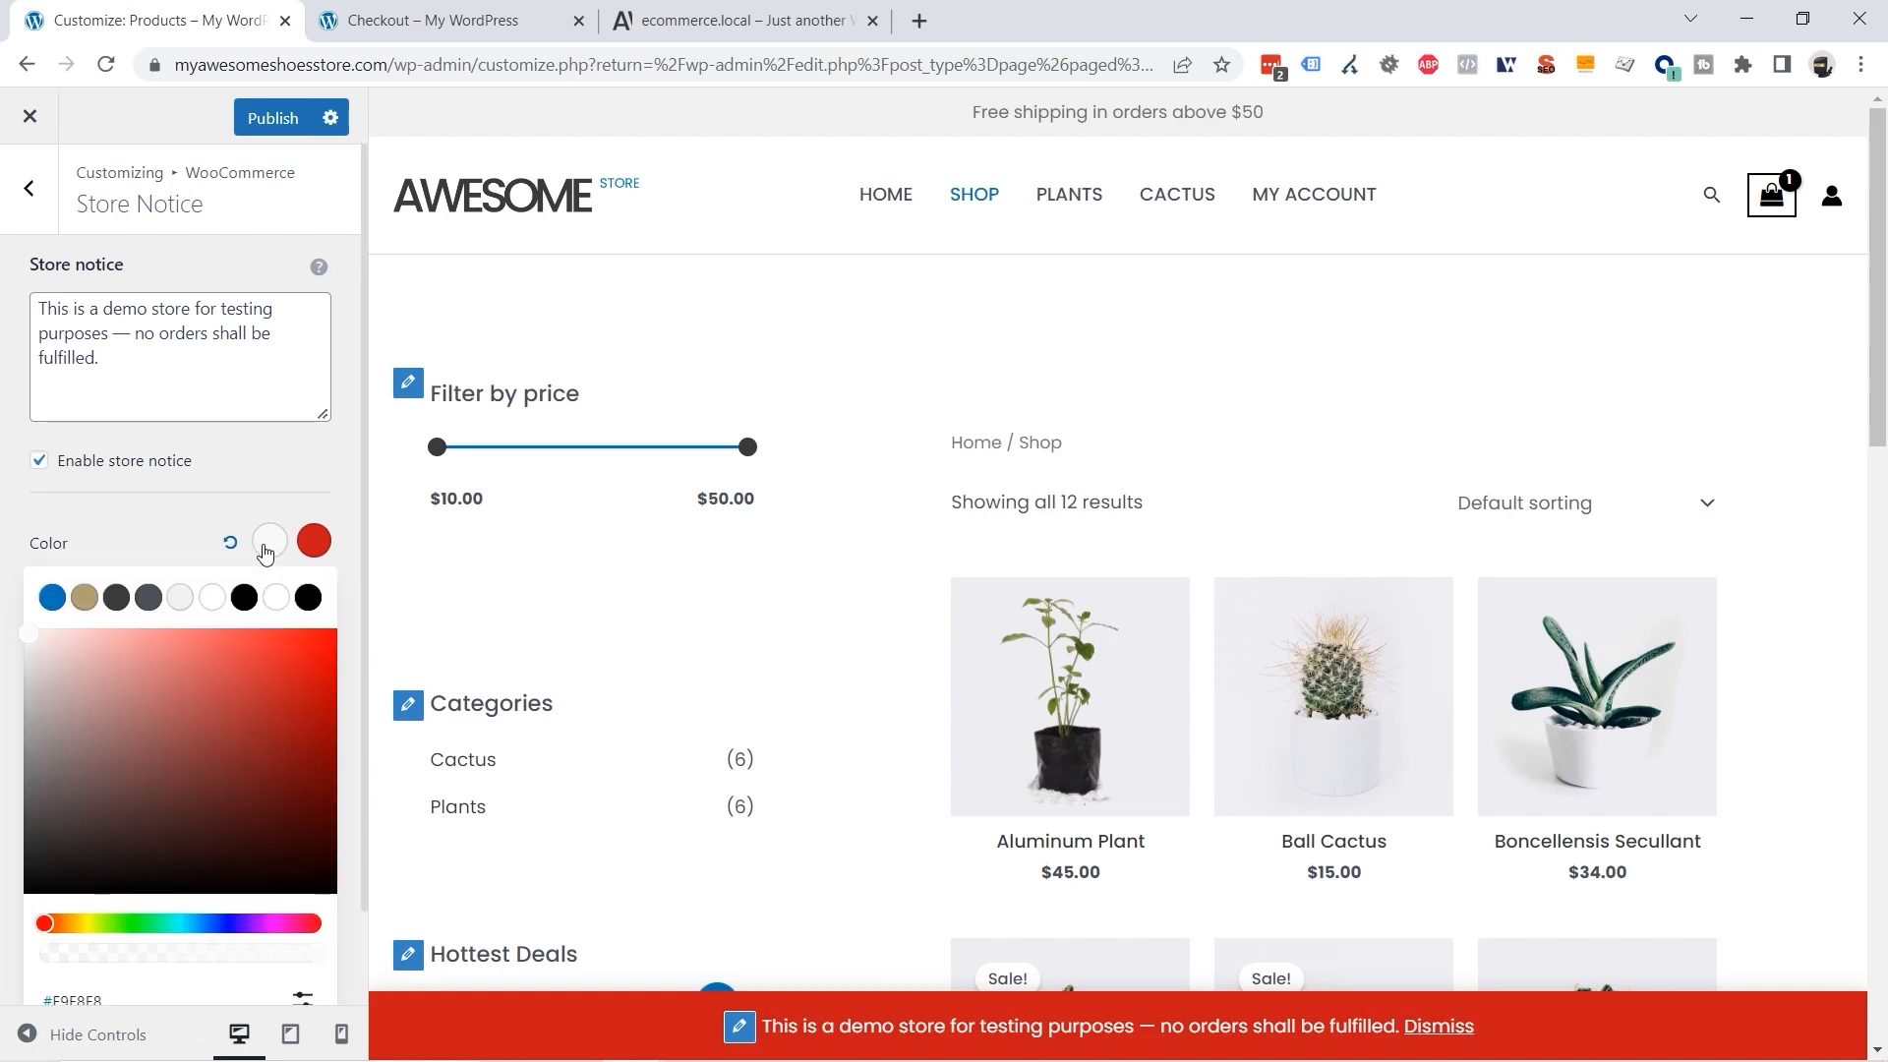
{"action": "left_click", "coordinate": [64, 495]}
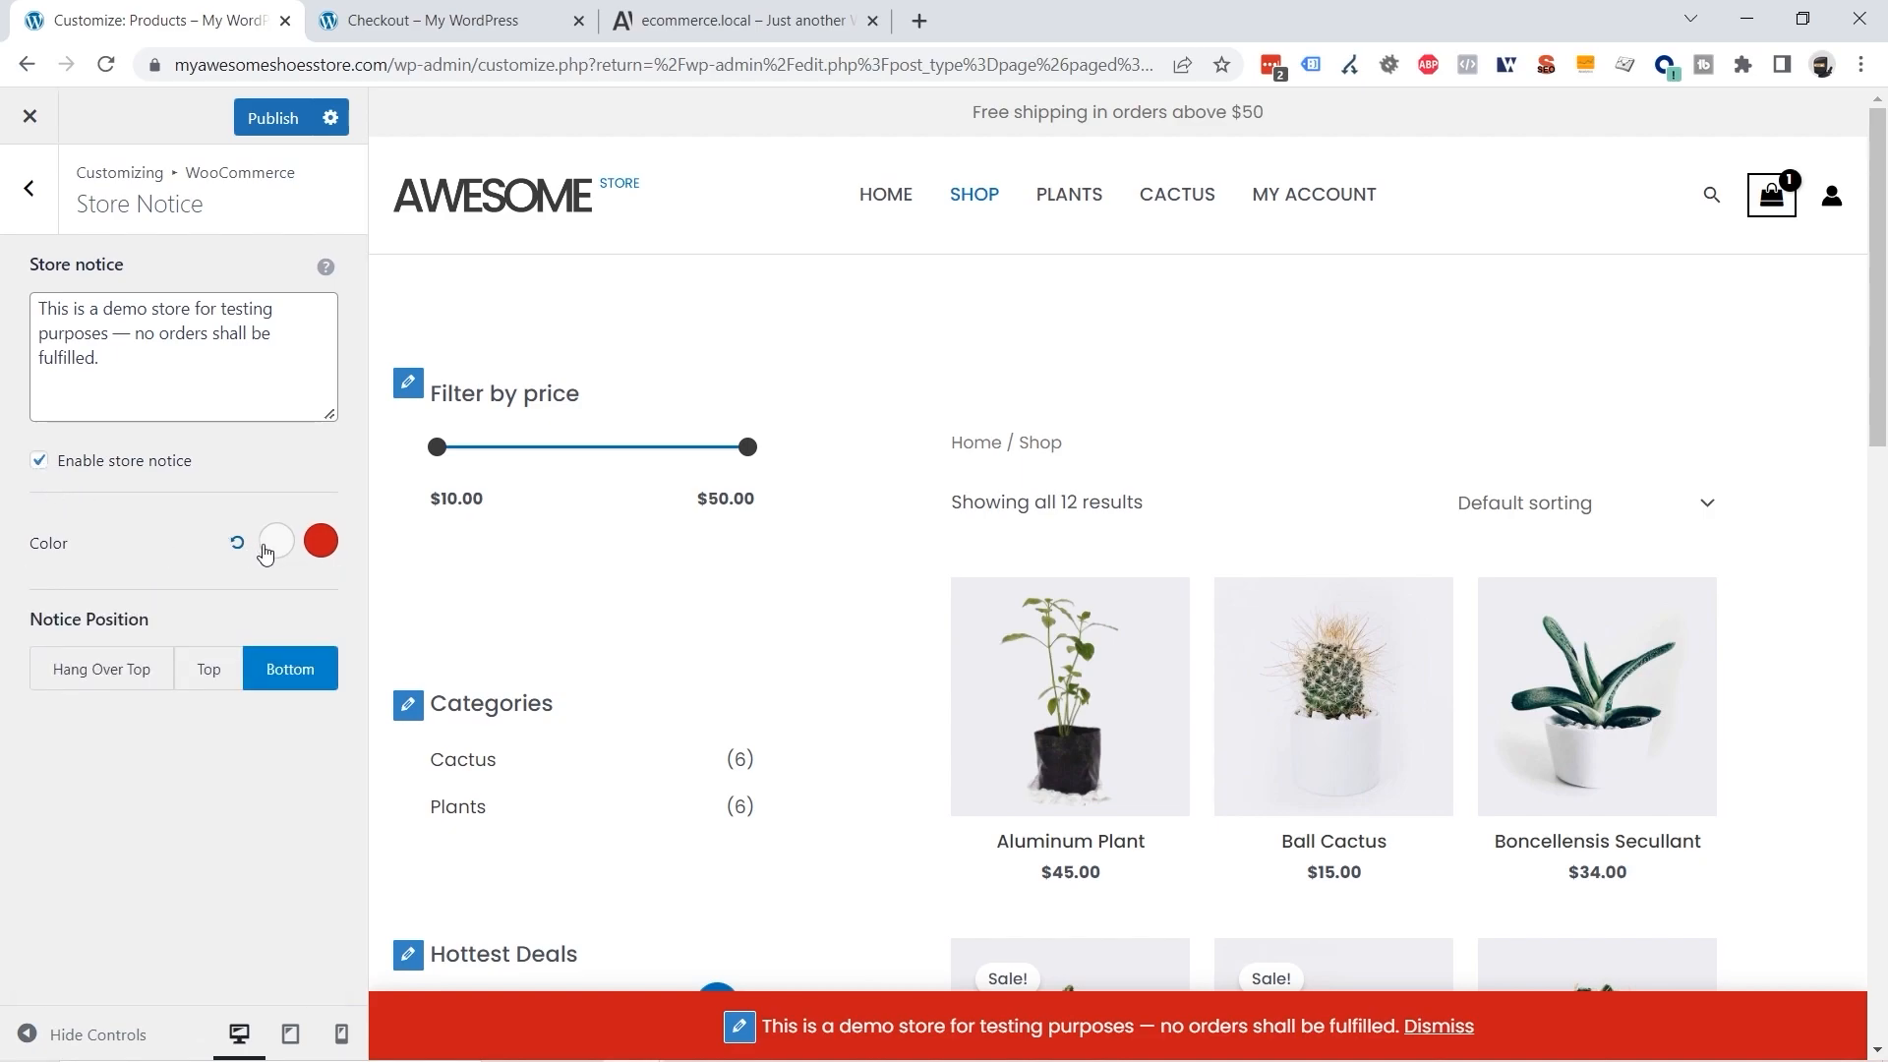
Change the store notice's background to the dark gray palette color #3A3A3A and disable the store notice.
{"action": "left_click", "coordinate": [321, 540]}
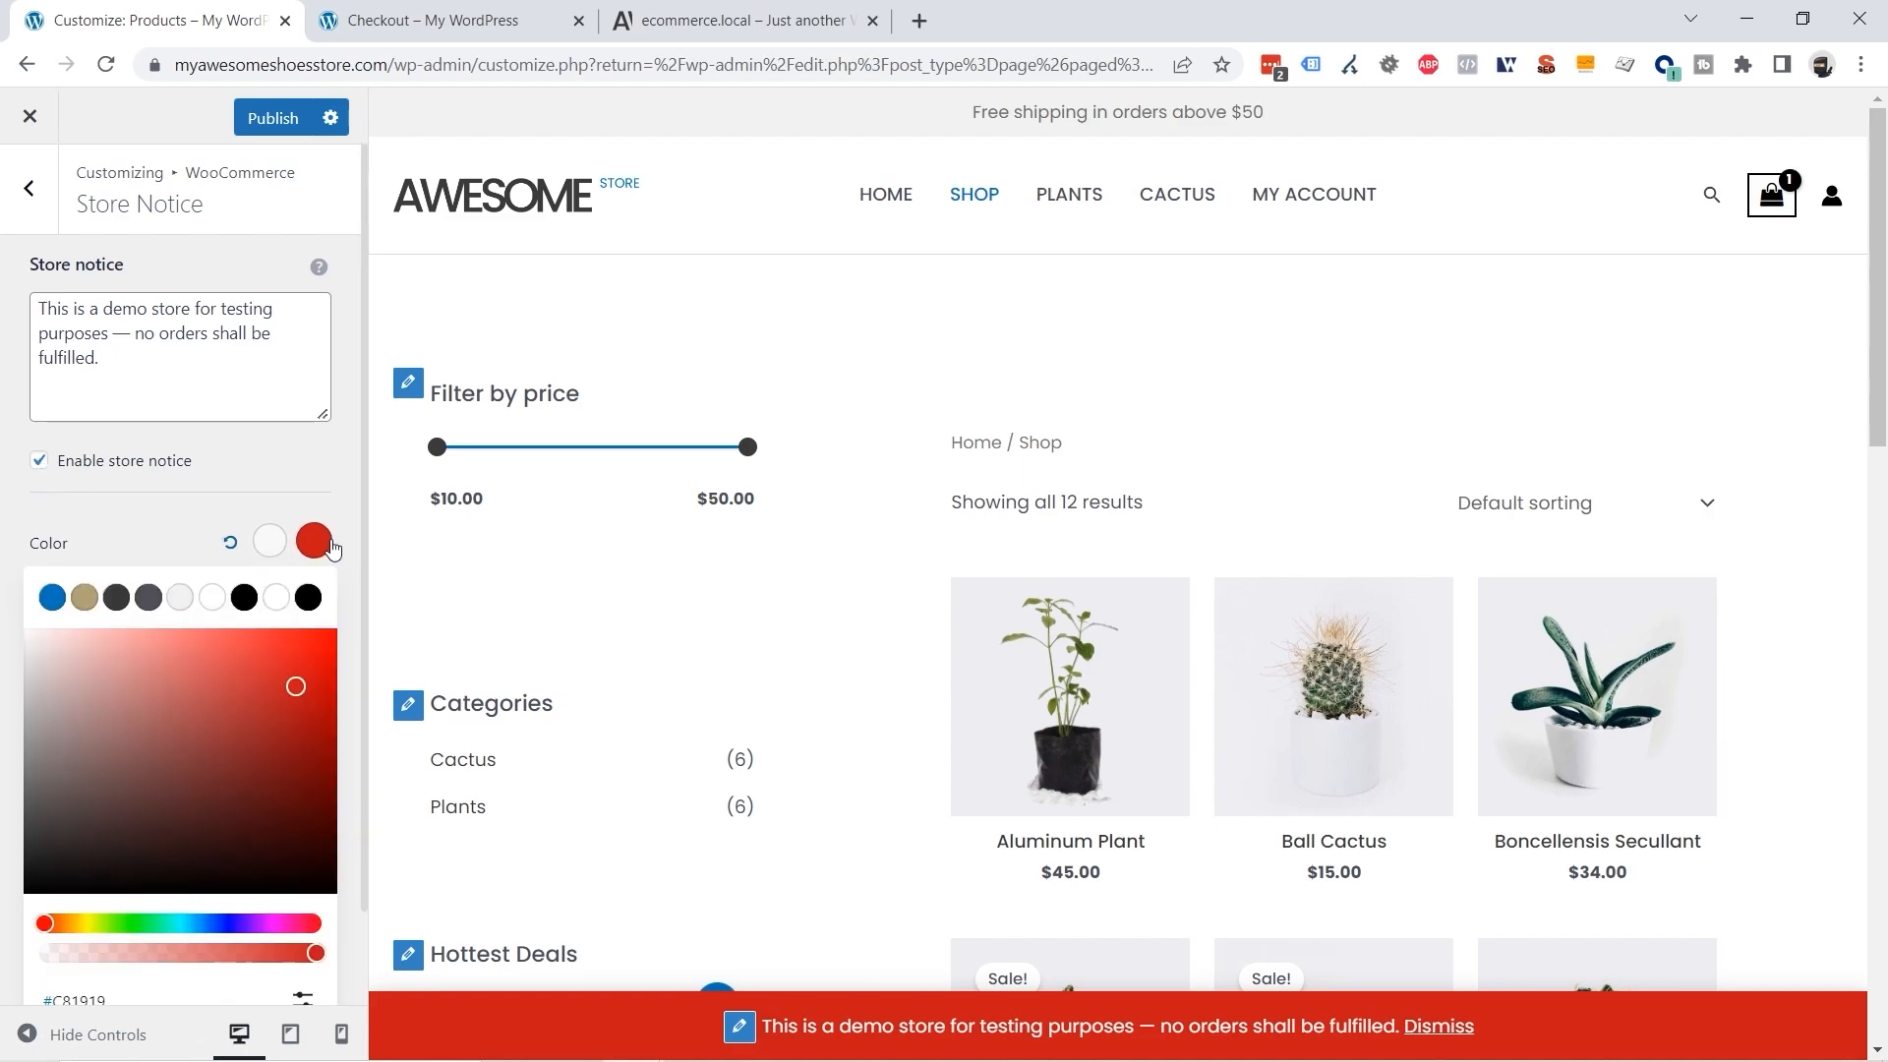
{"action": "left_click", "coordinate": [53, 600]}
{"action": "left_click", "coordinate": [118, 599]}
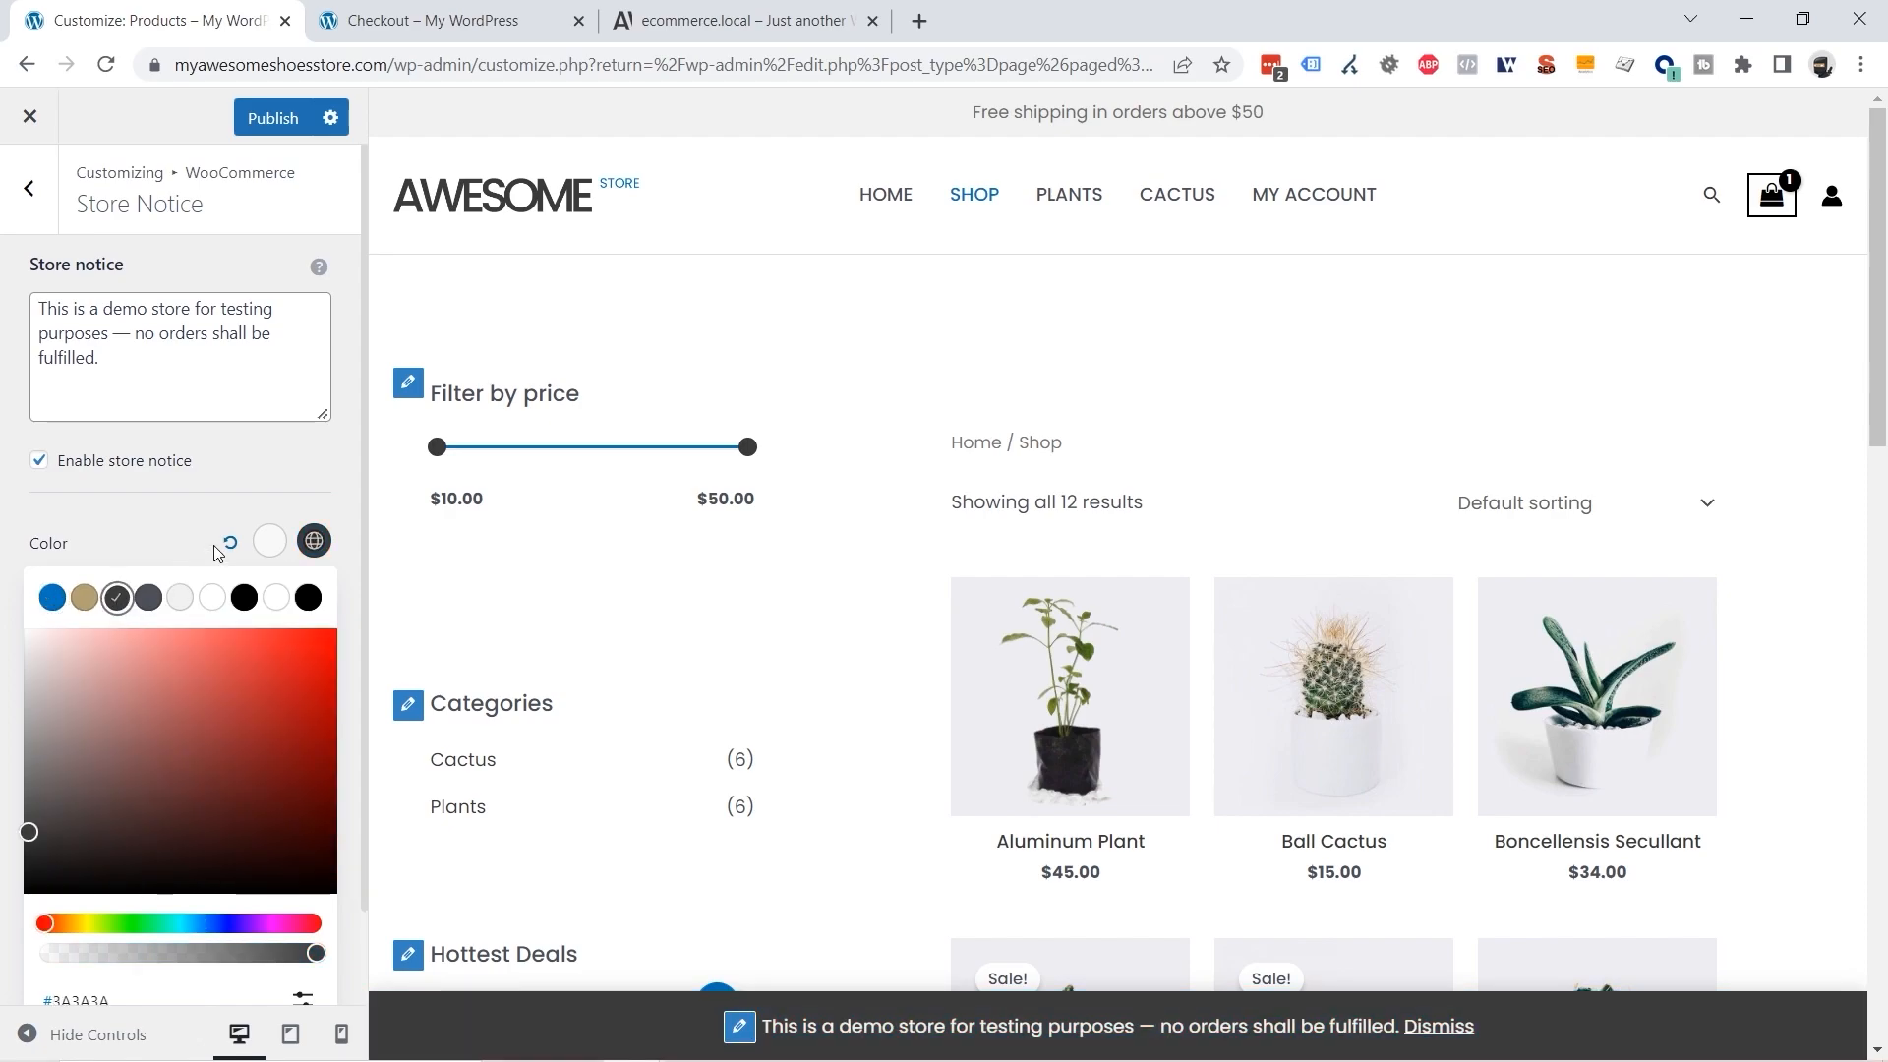
{"action": "left_click", "coordinate": [197, 507]}
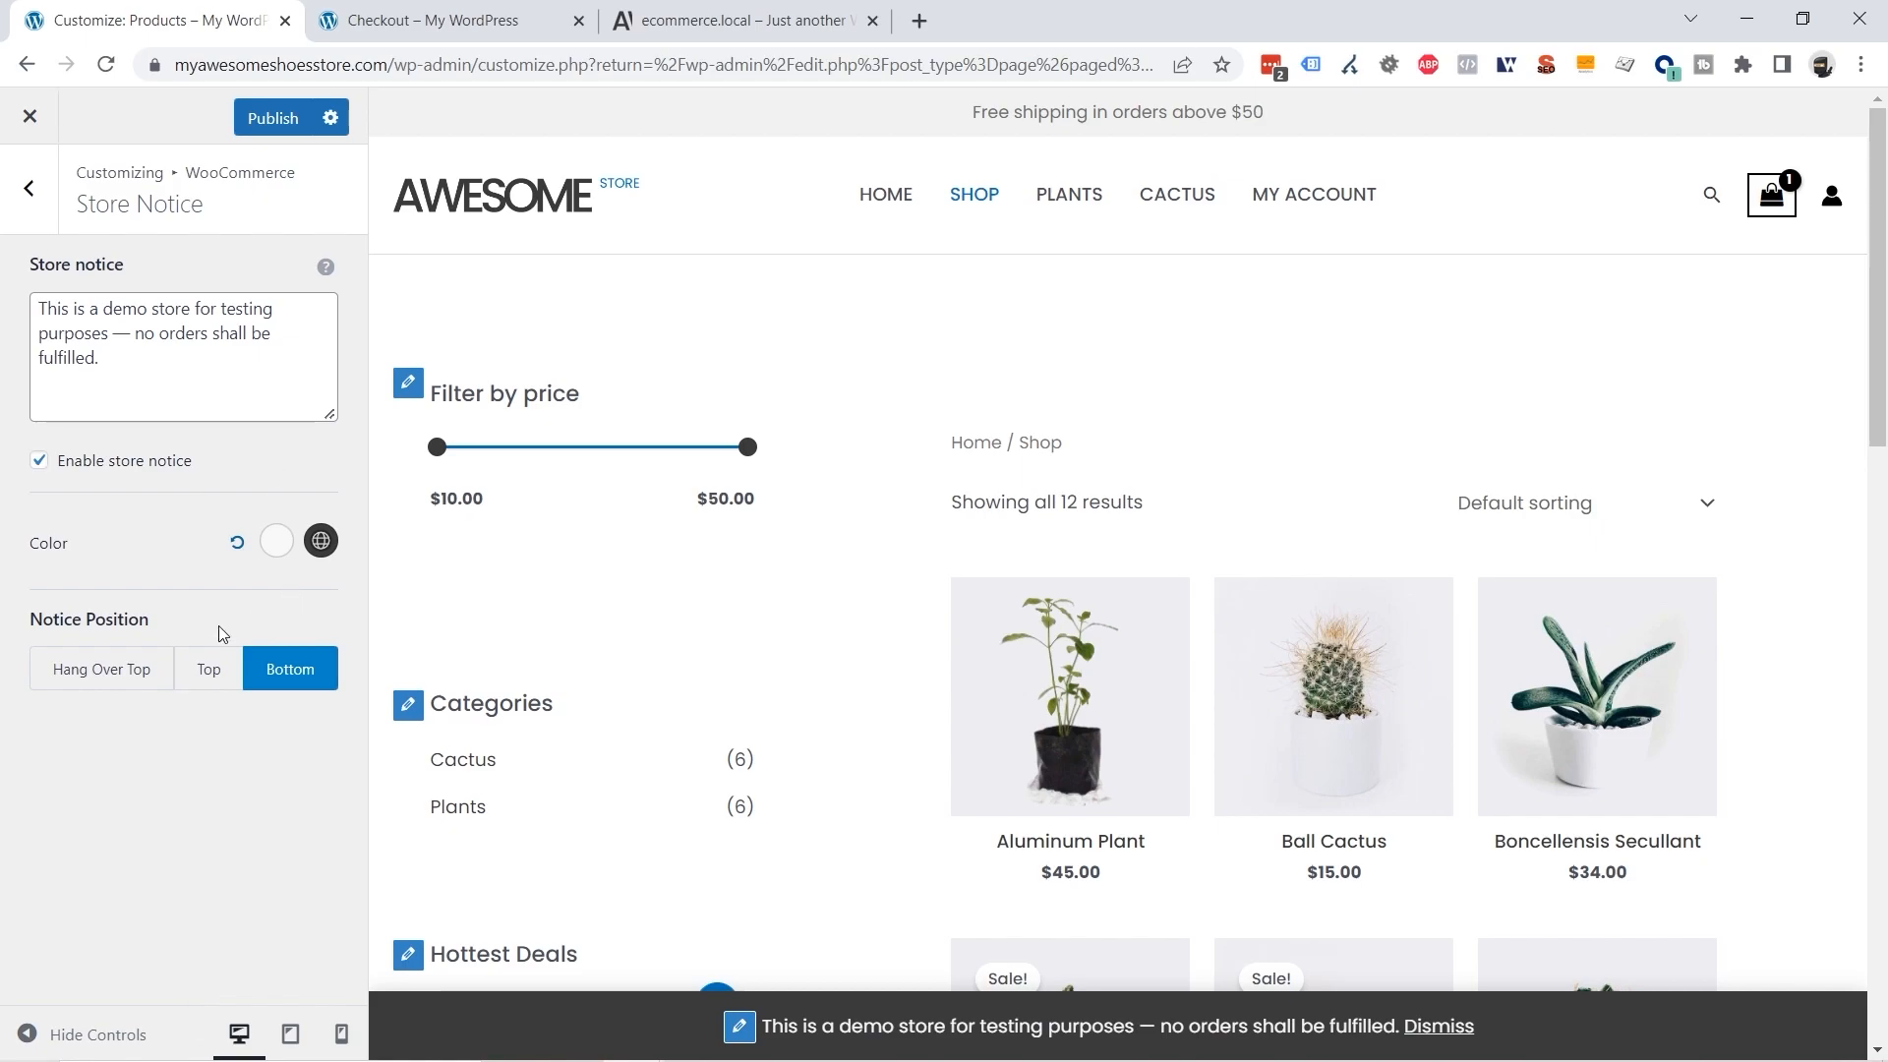
{"action": "left_click", "coordinate": [41, 464]}
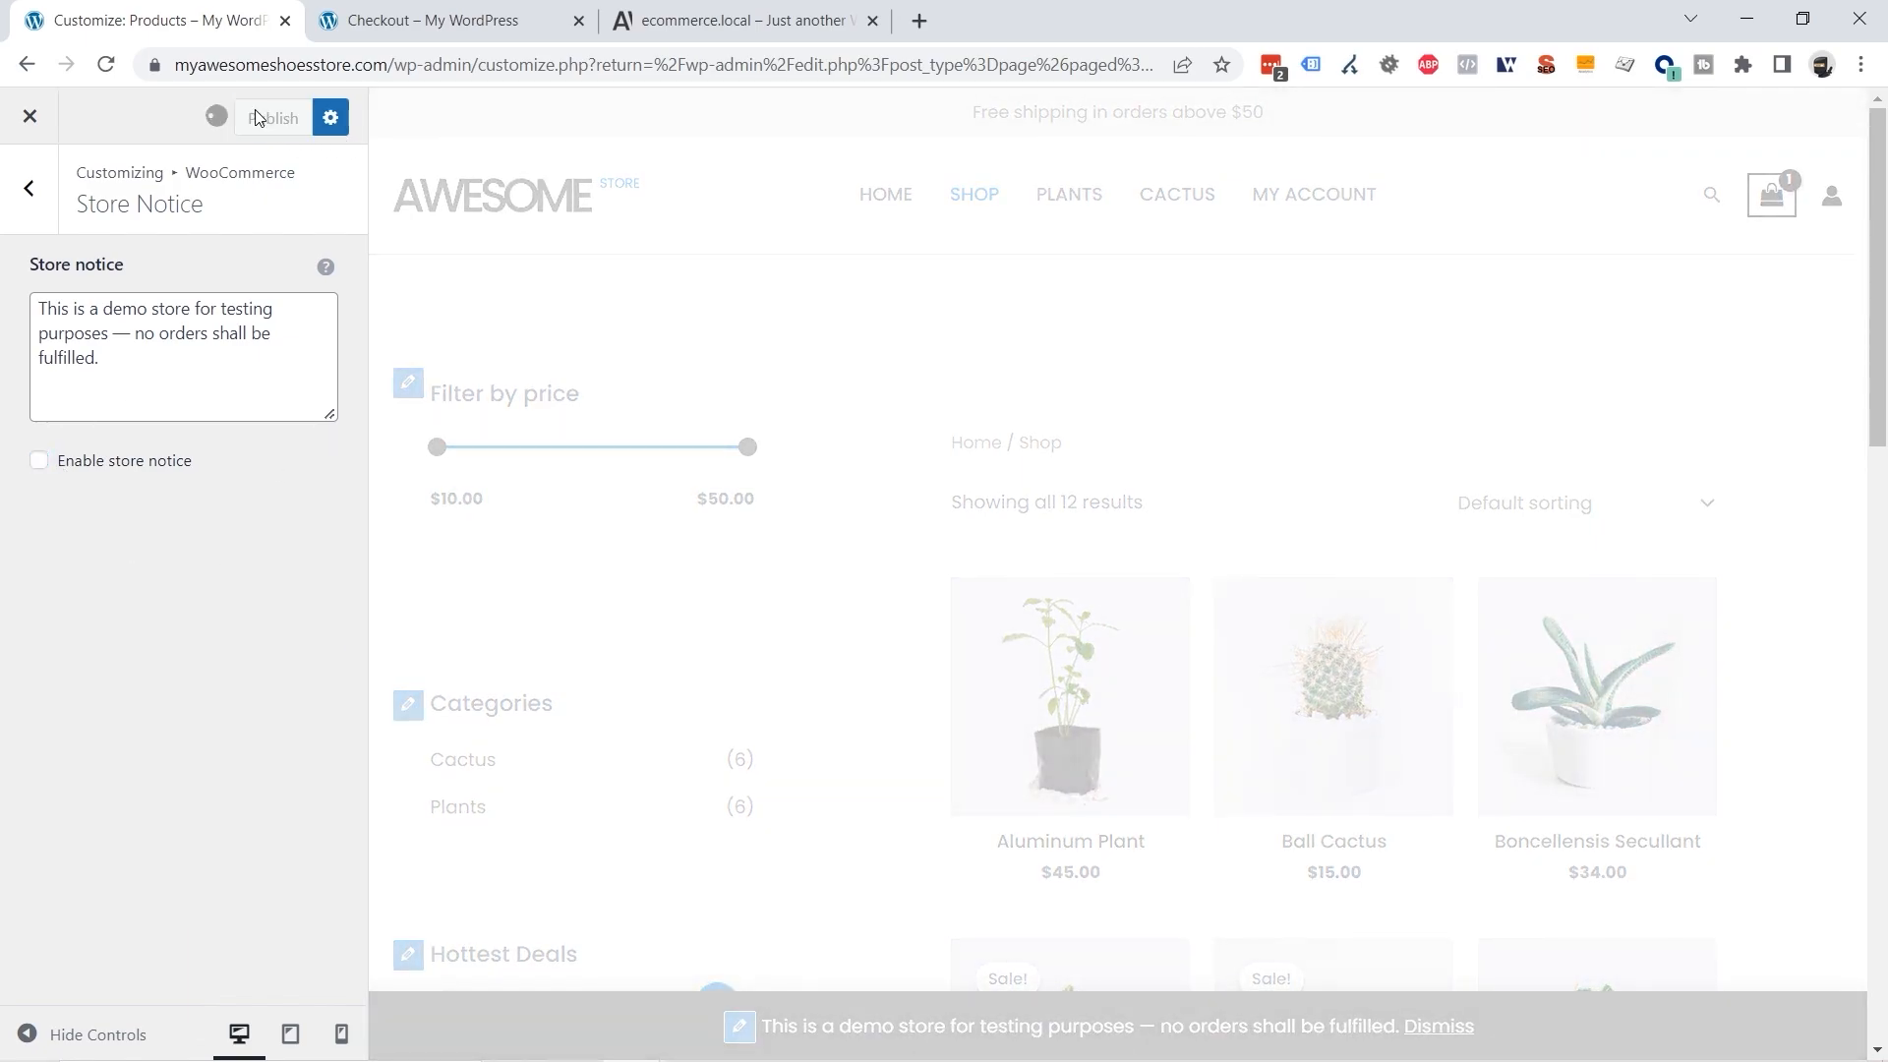